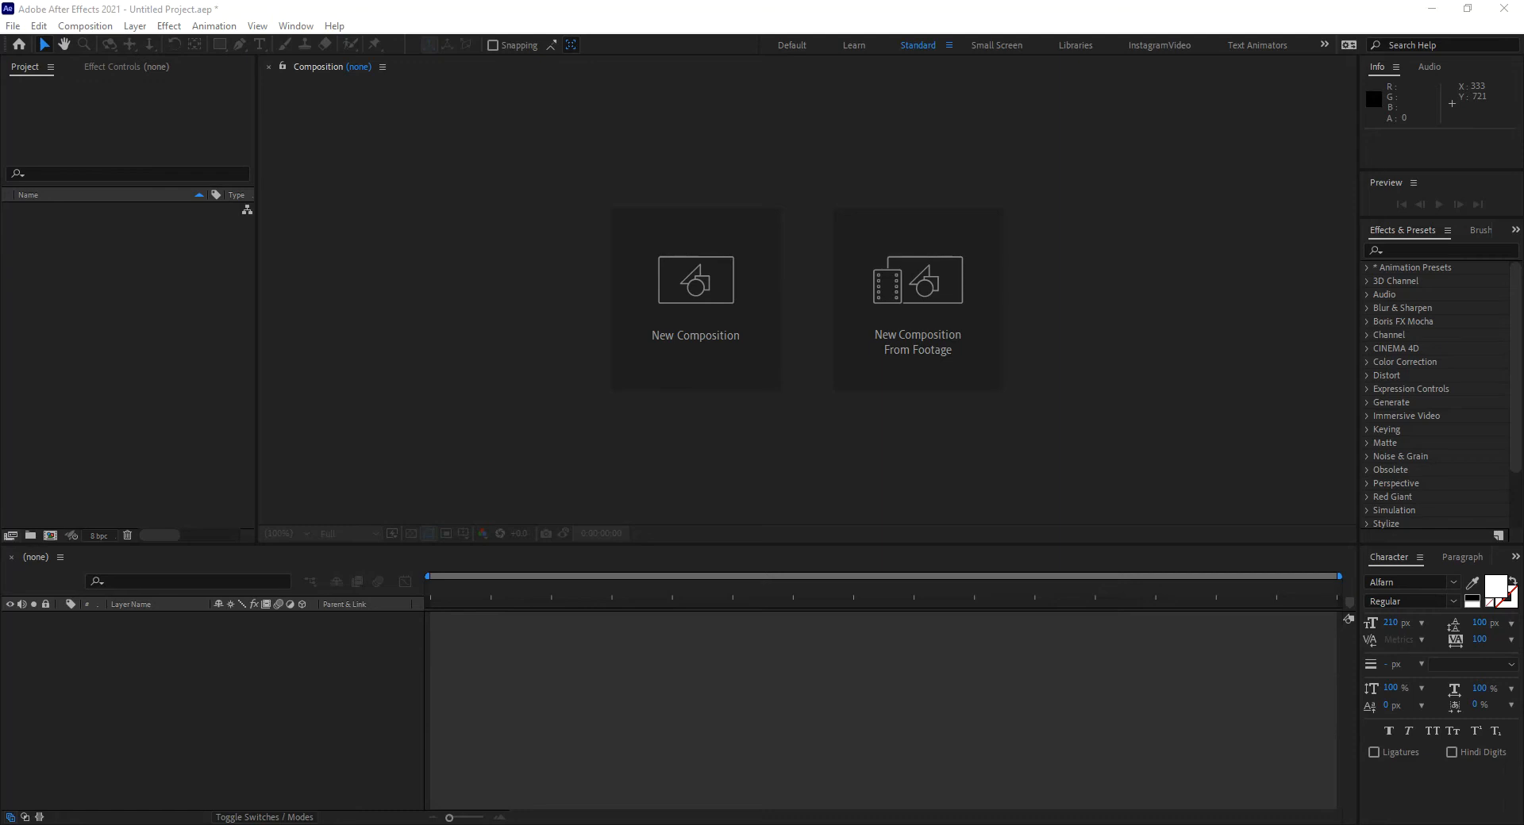
Create a new composition named MasterText.
left_click(709, 288)
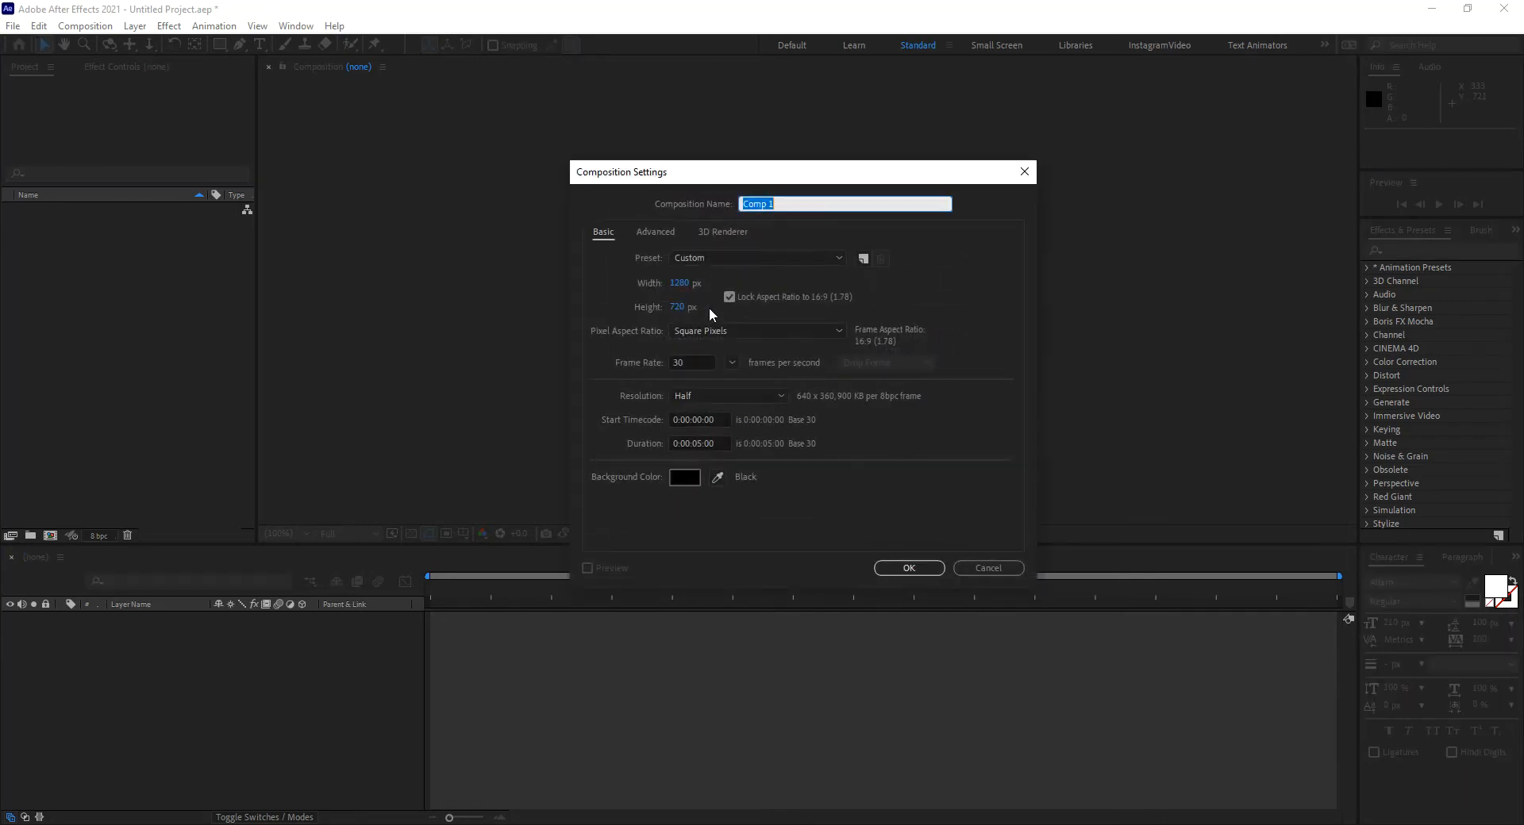
type("Mastre")
key("BackSpace")
key("BackSpace")
type("erText")
left_click(907, 569)
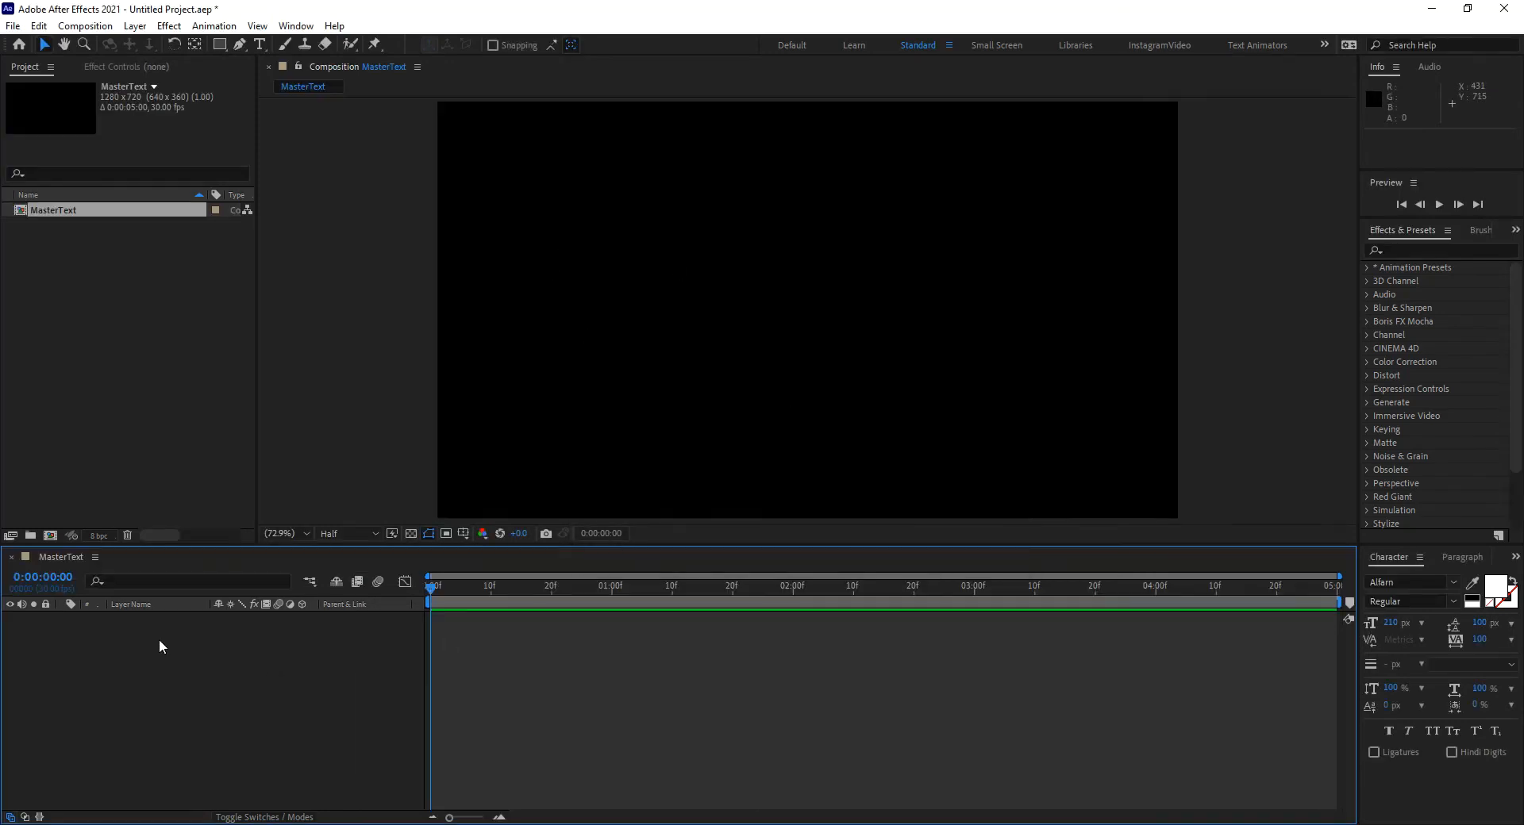
Add a text layer reading "TEXT" near the middle of the MasterText composition.
left_click(260, 44)
left_click(808, 309)
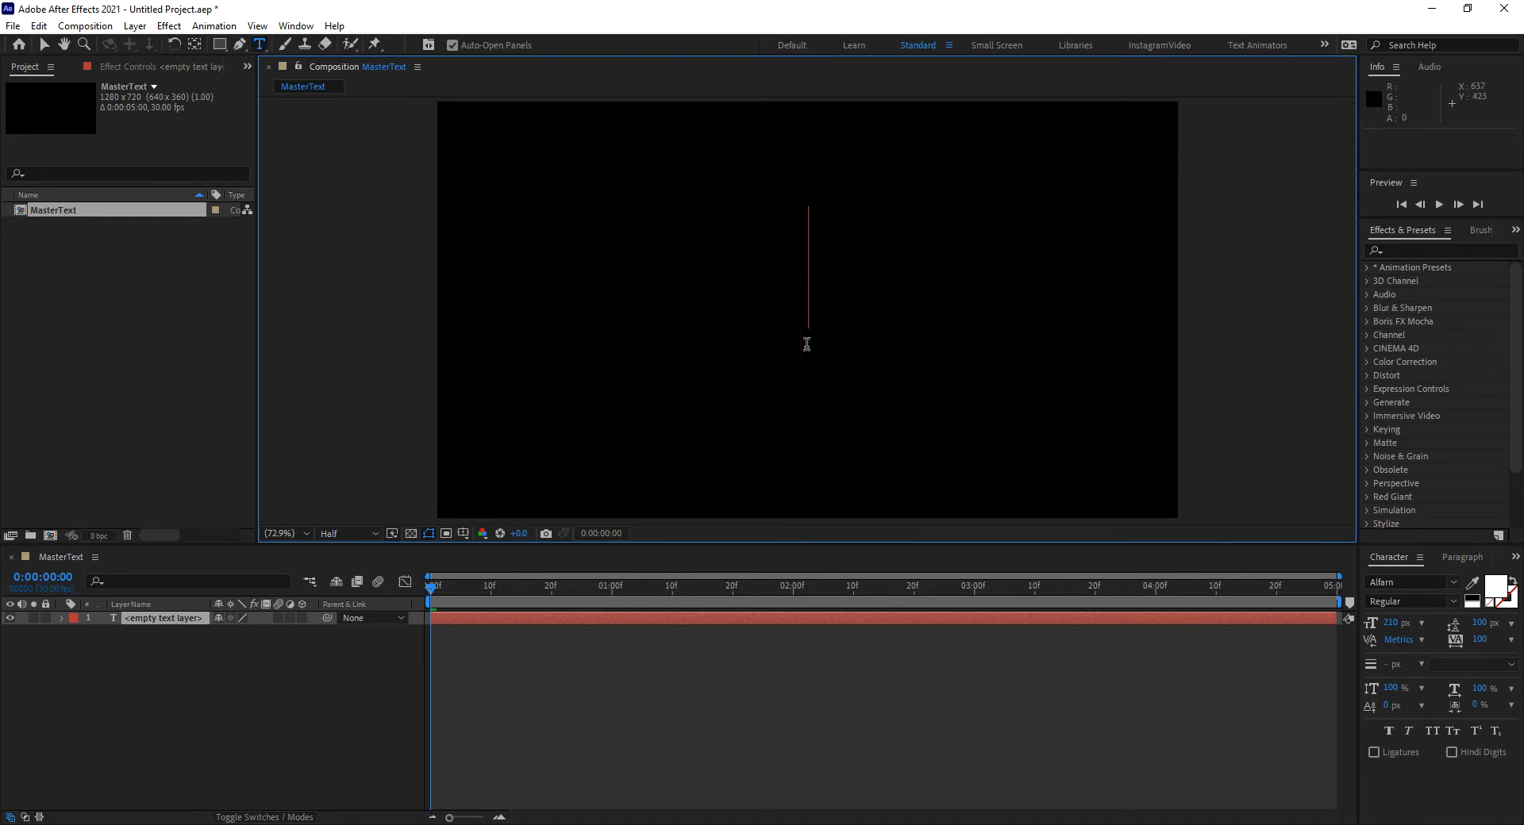
type("TEXT")
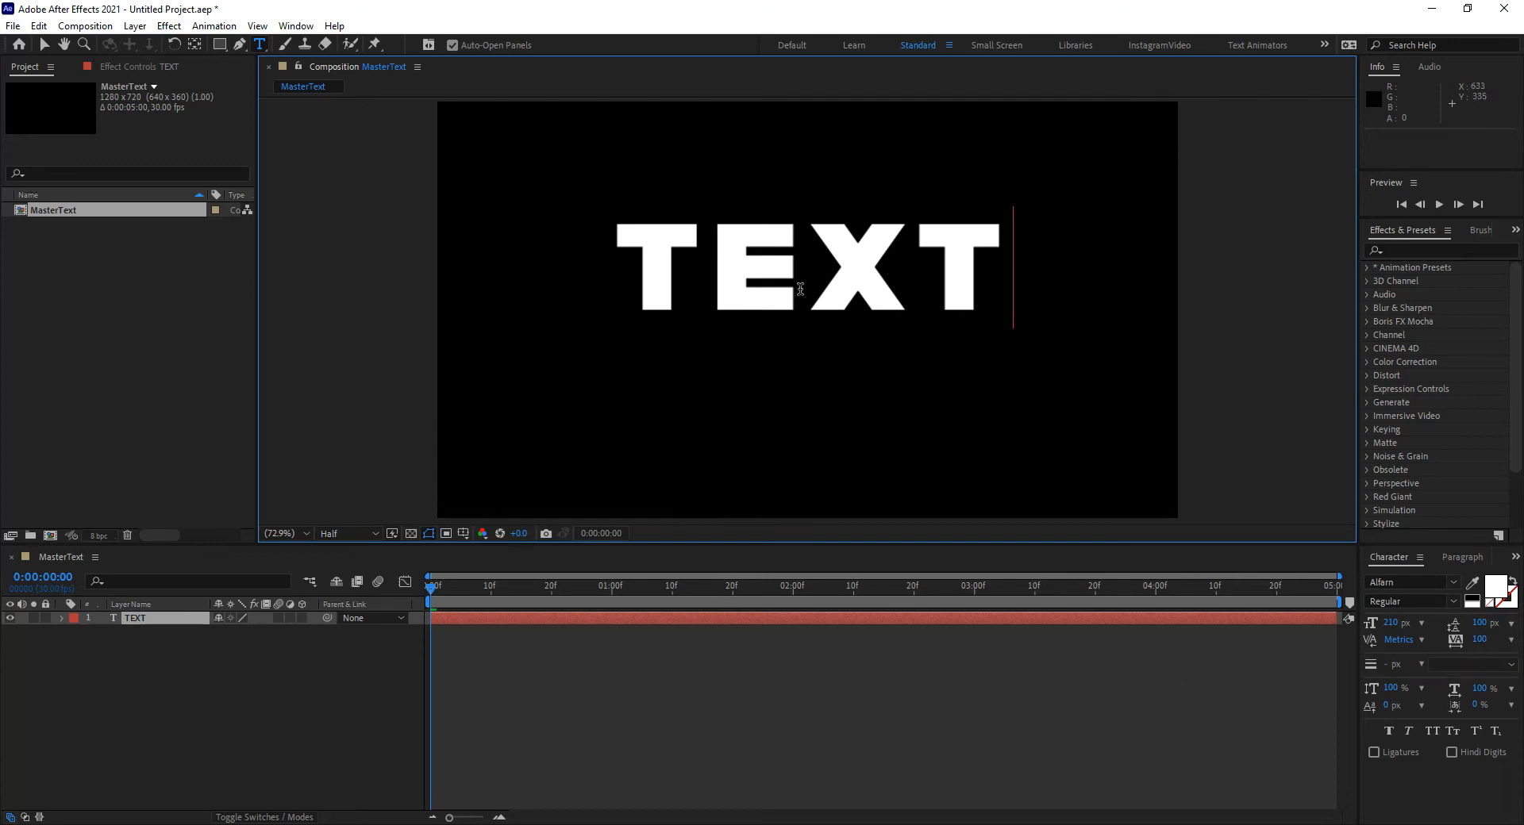
Center the text layer's anchor point within its content and center the layer in the composition.
left_click(44, 45)
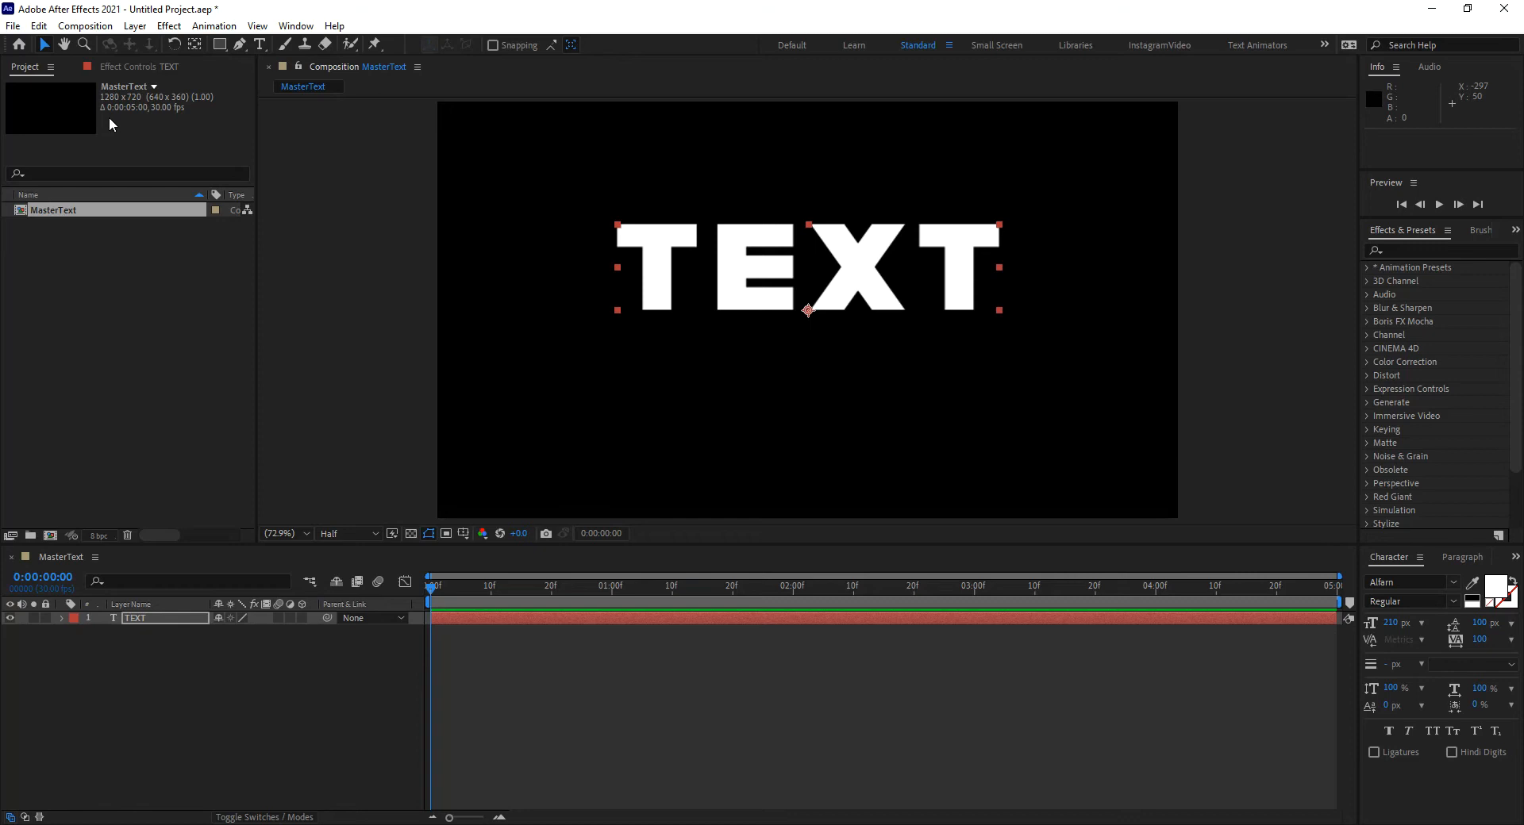
key("ctrl+alt+Home")
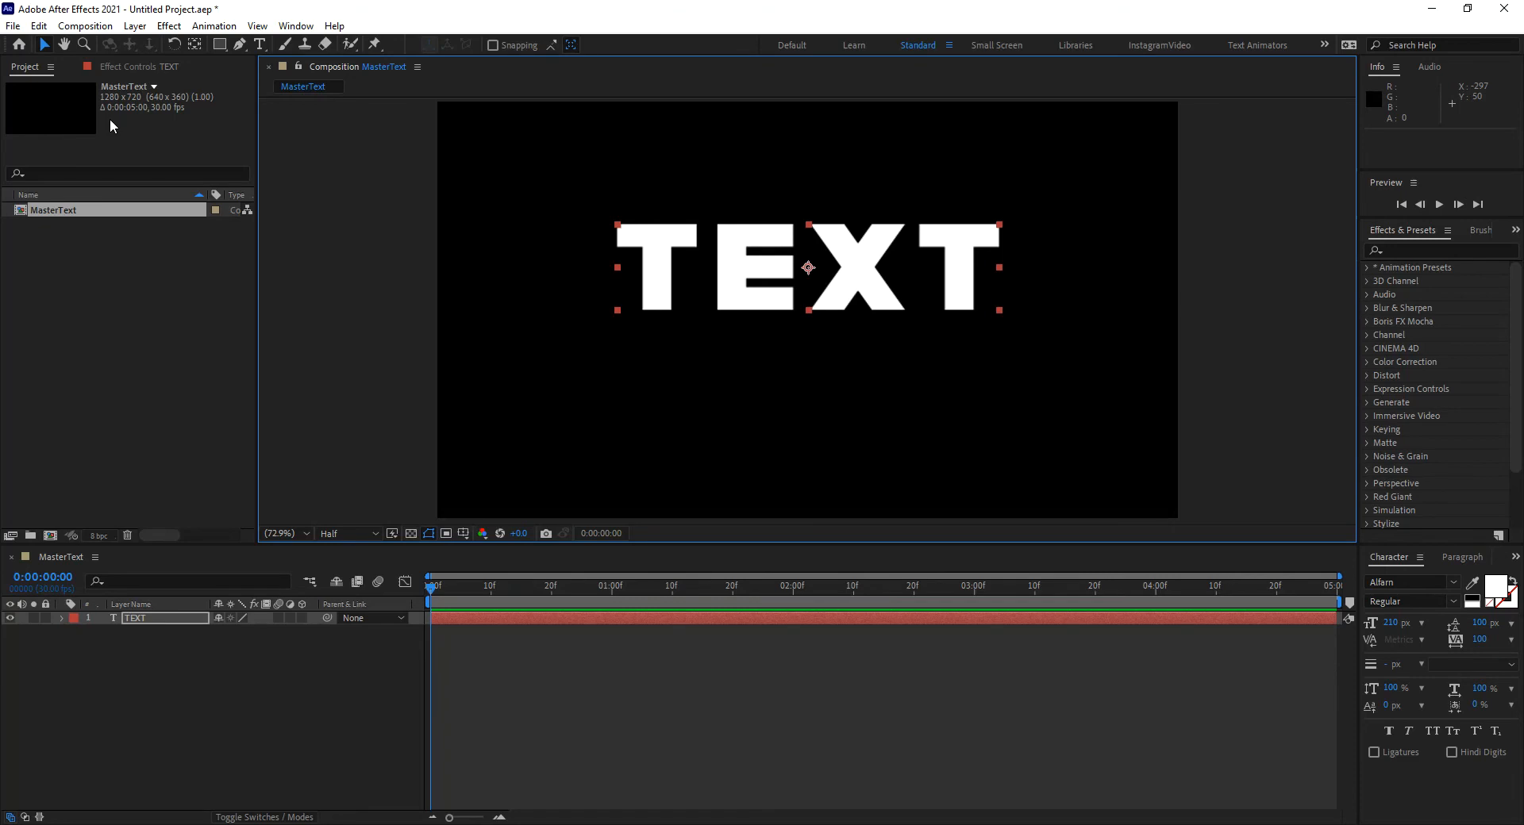
key("ctrl+Home")
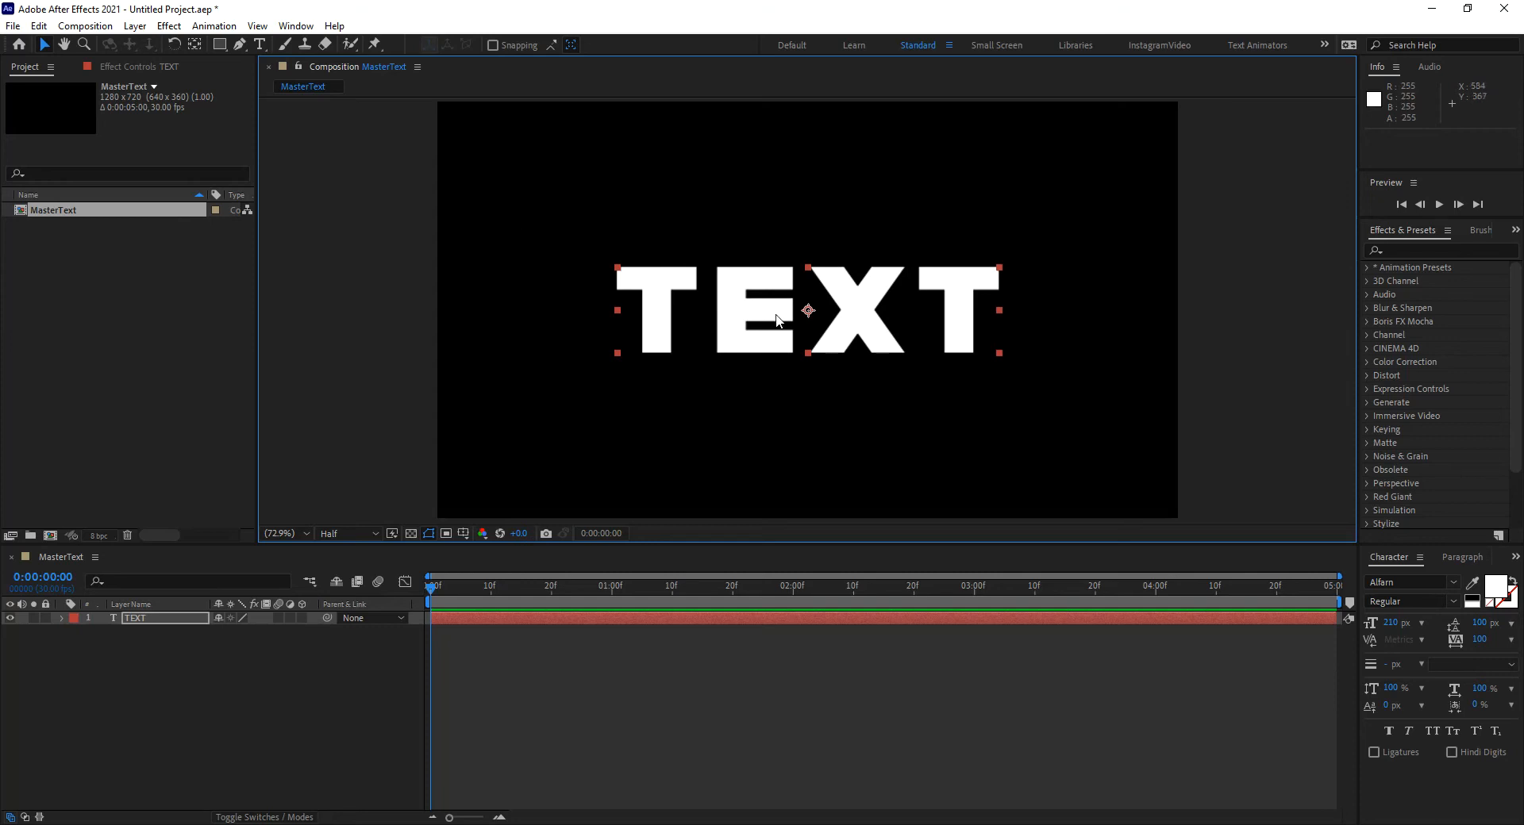
Set the fill color of the text to golden yellow FFC000.
left_click(1489, 594)
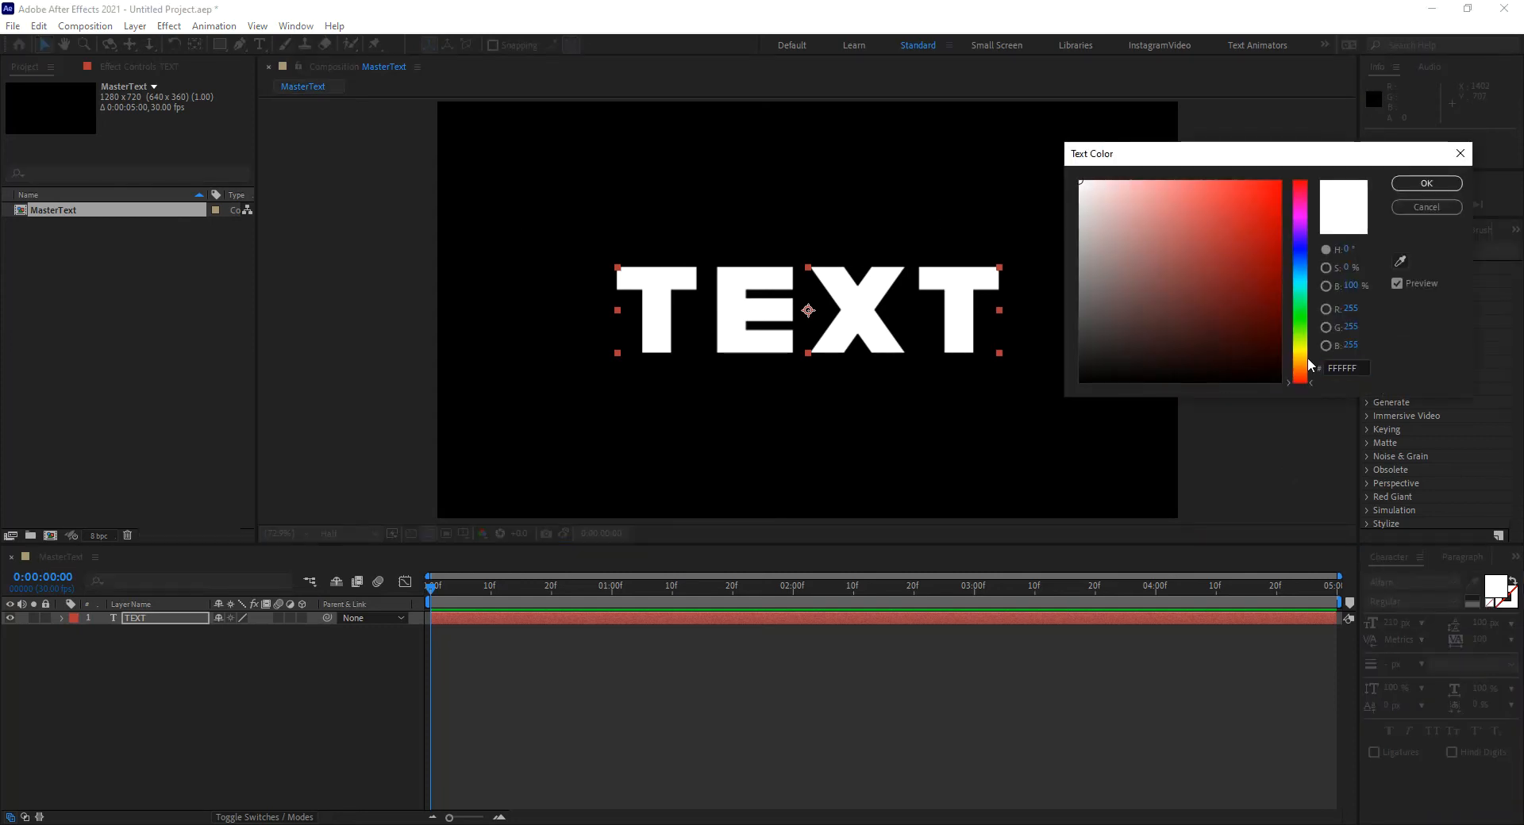
left_click_drag(1307, 369, 1305, 353)
left_click(1279, 182)
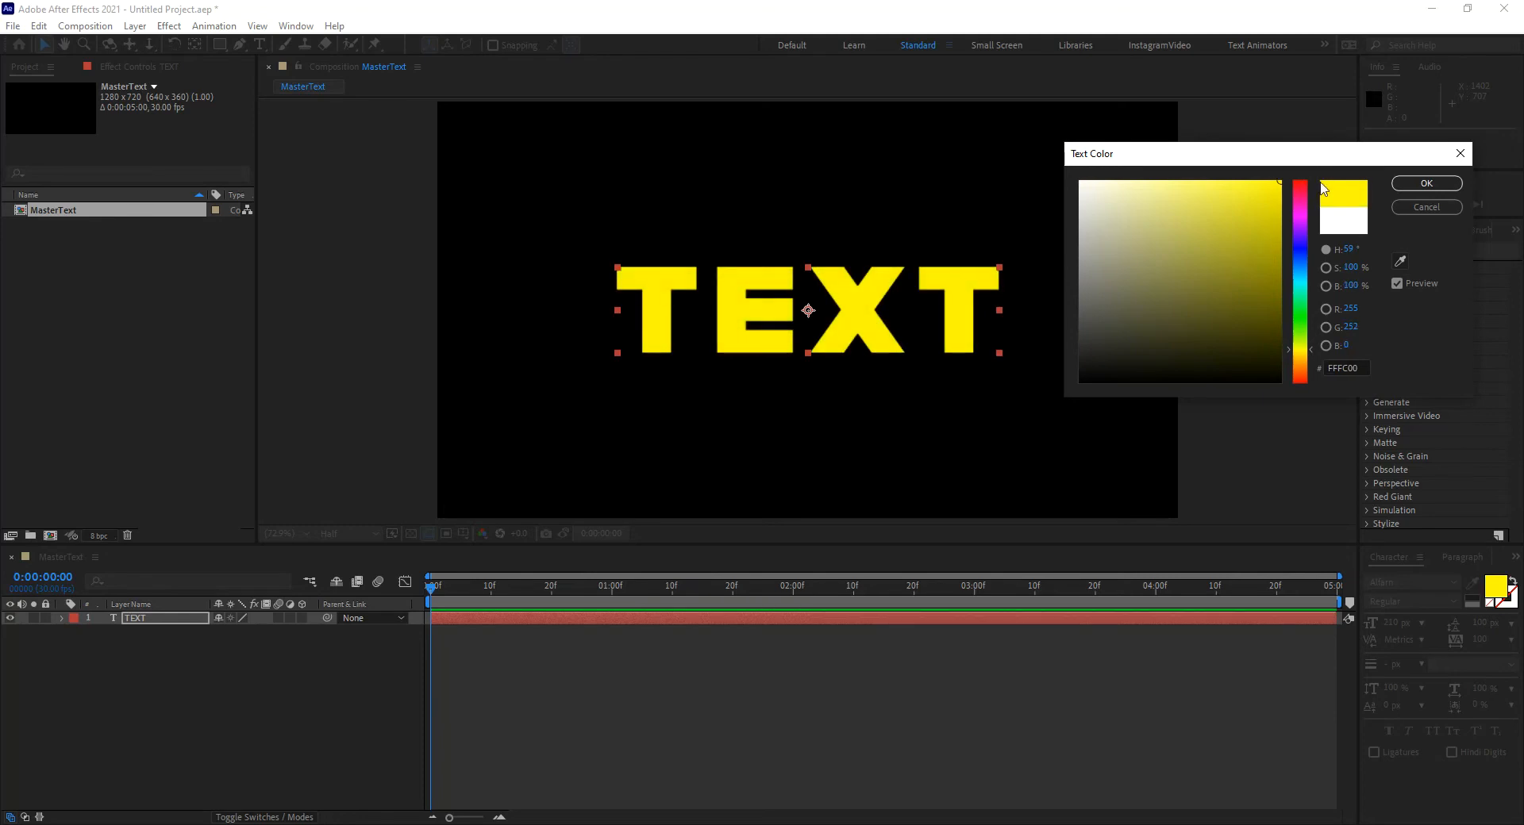
left_click_drag(1308, 354, 1309, 359)
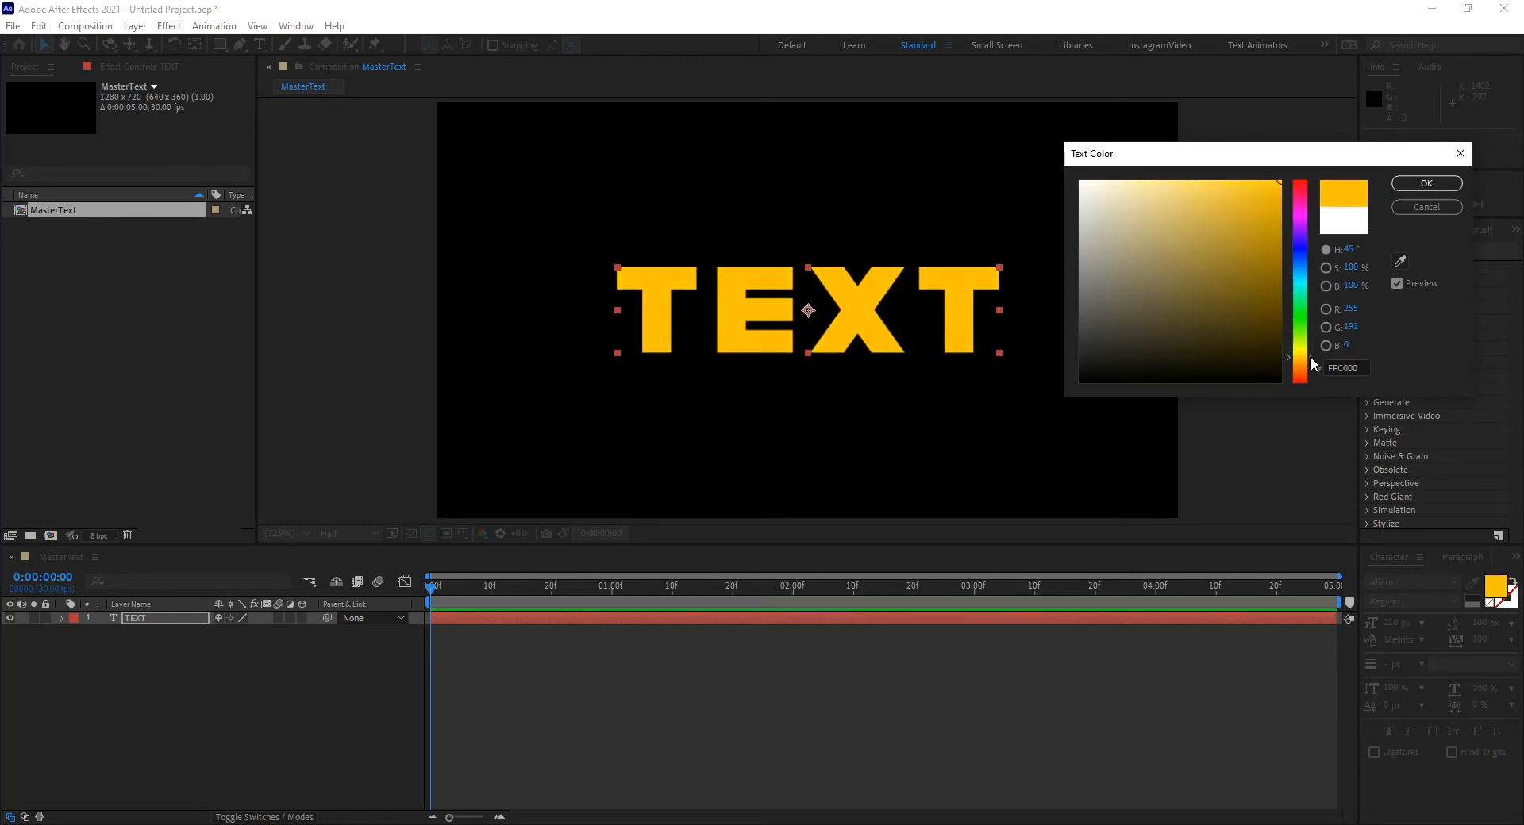
left_click(1426, 183)
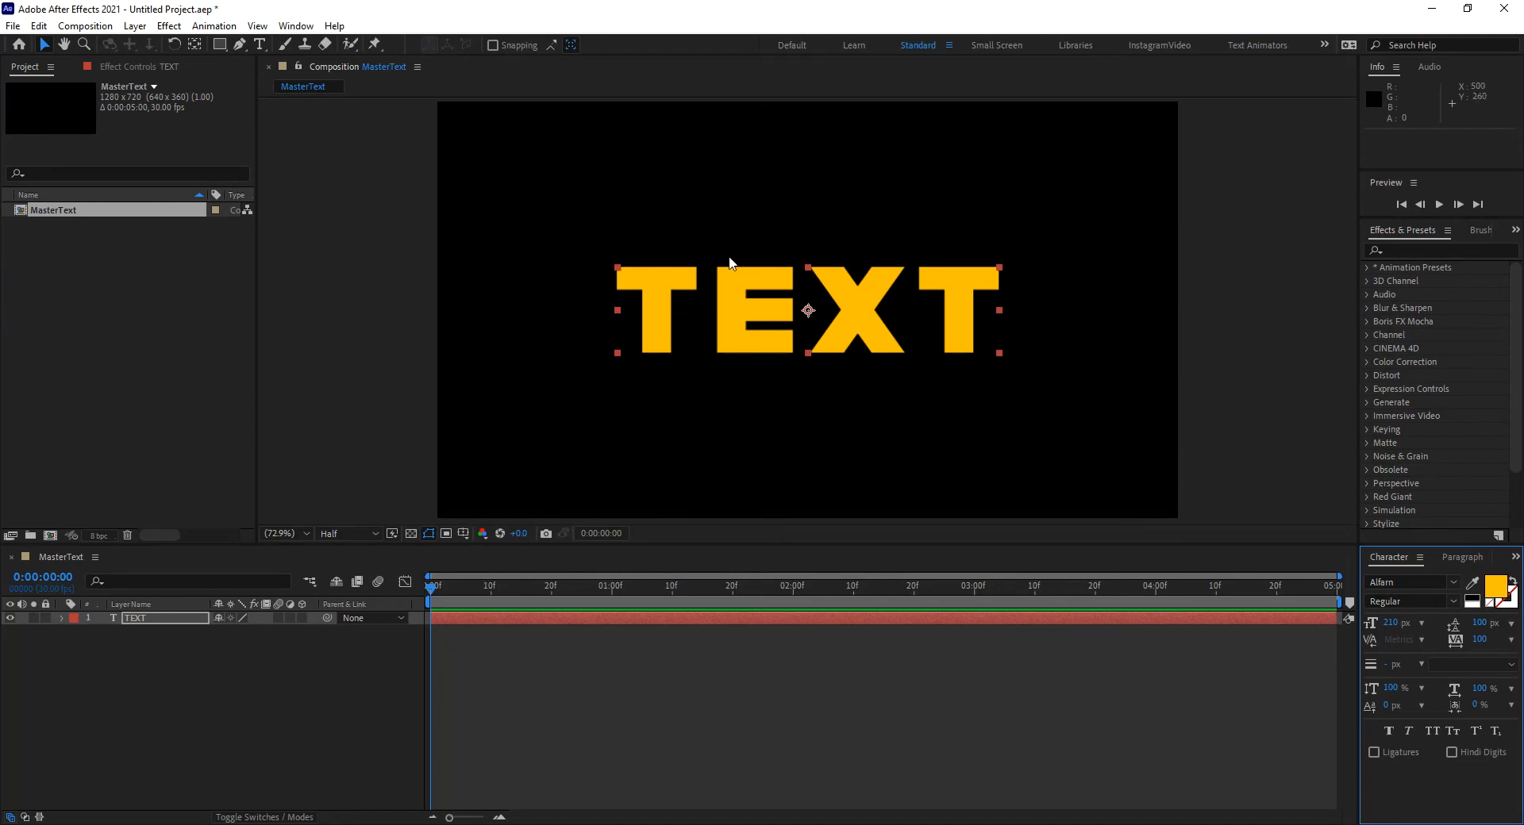
Examine the text layer's Source Text, Path Options and More Options properties, then collapse them and deselect the layer.
left_click(61, 618)
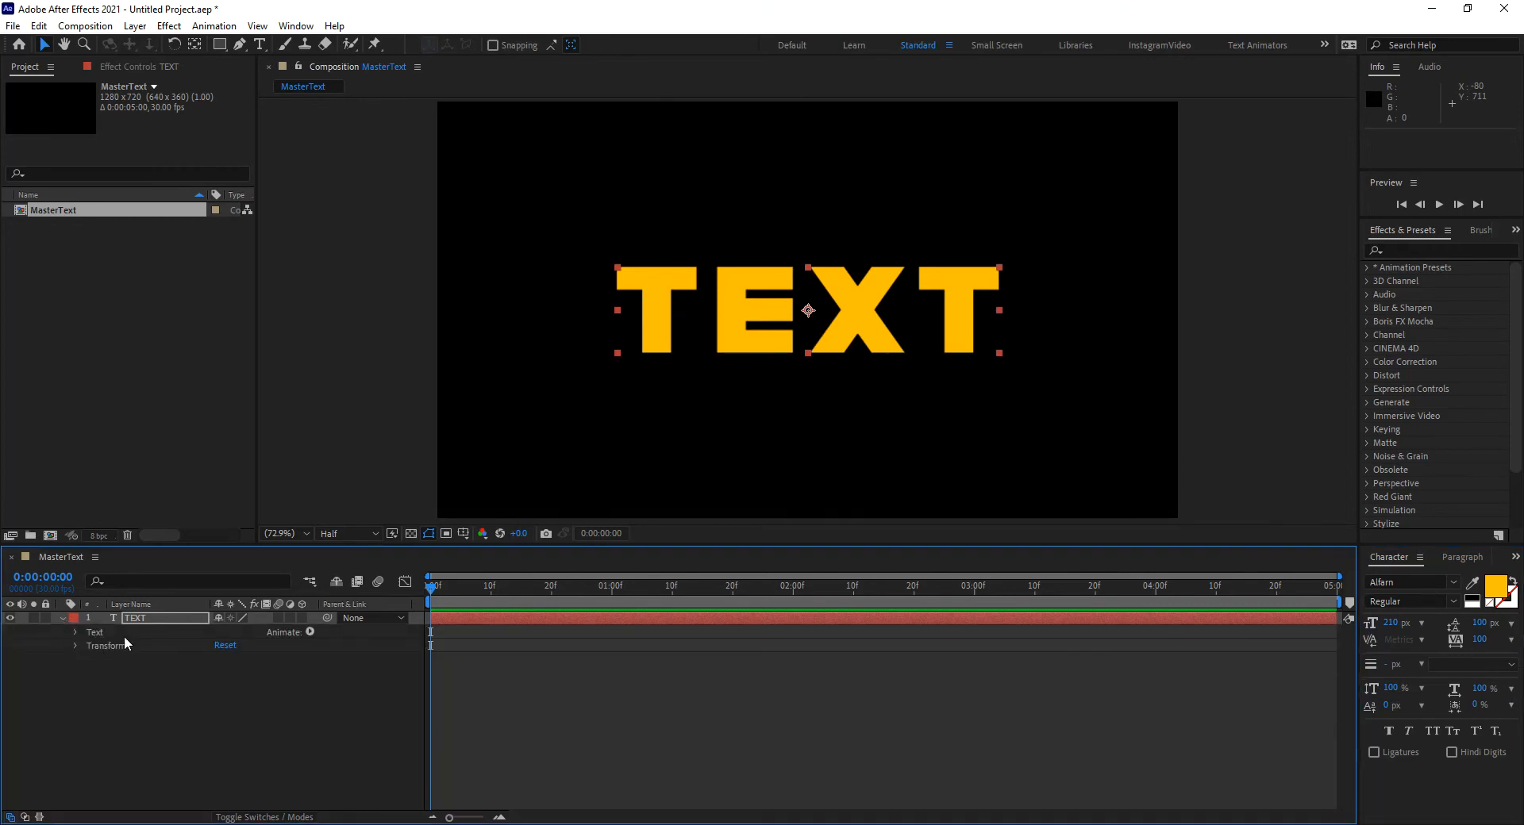
left_click(76, 633)
left_click(88, 659)
left_click(92, 684)
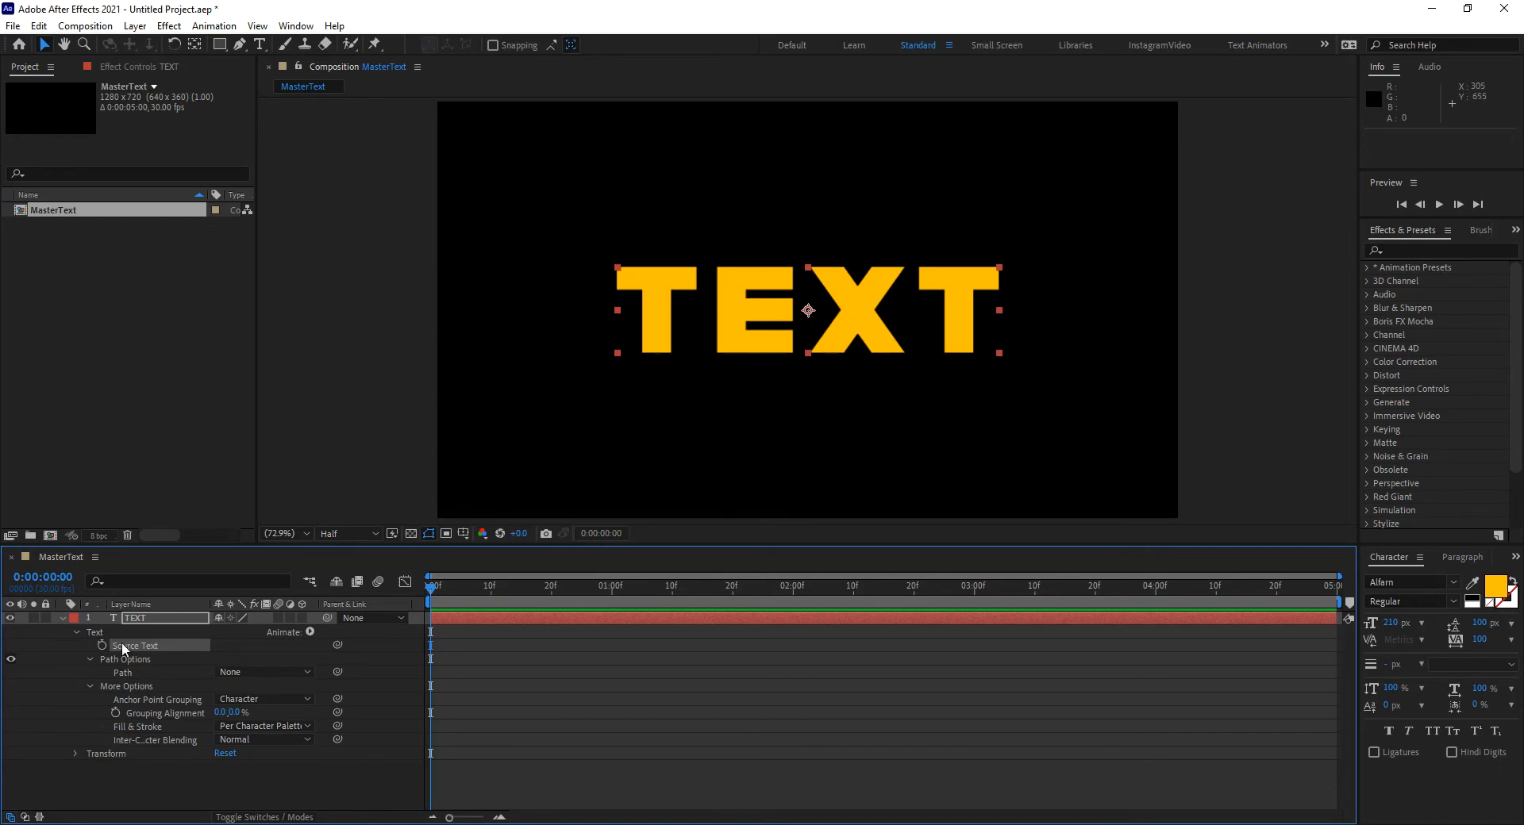
left_click(92, 661)
left_click(92, 671)
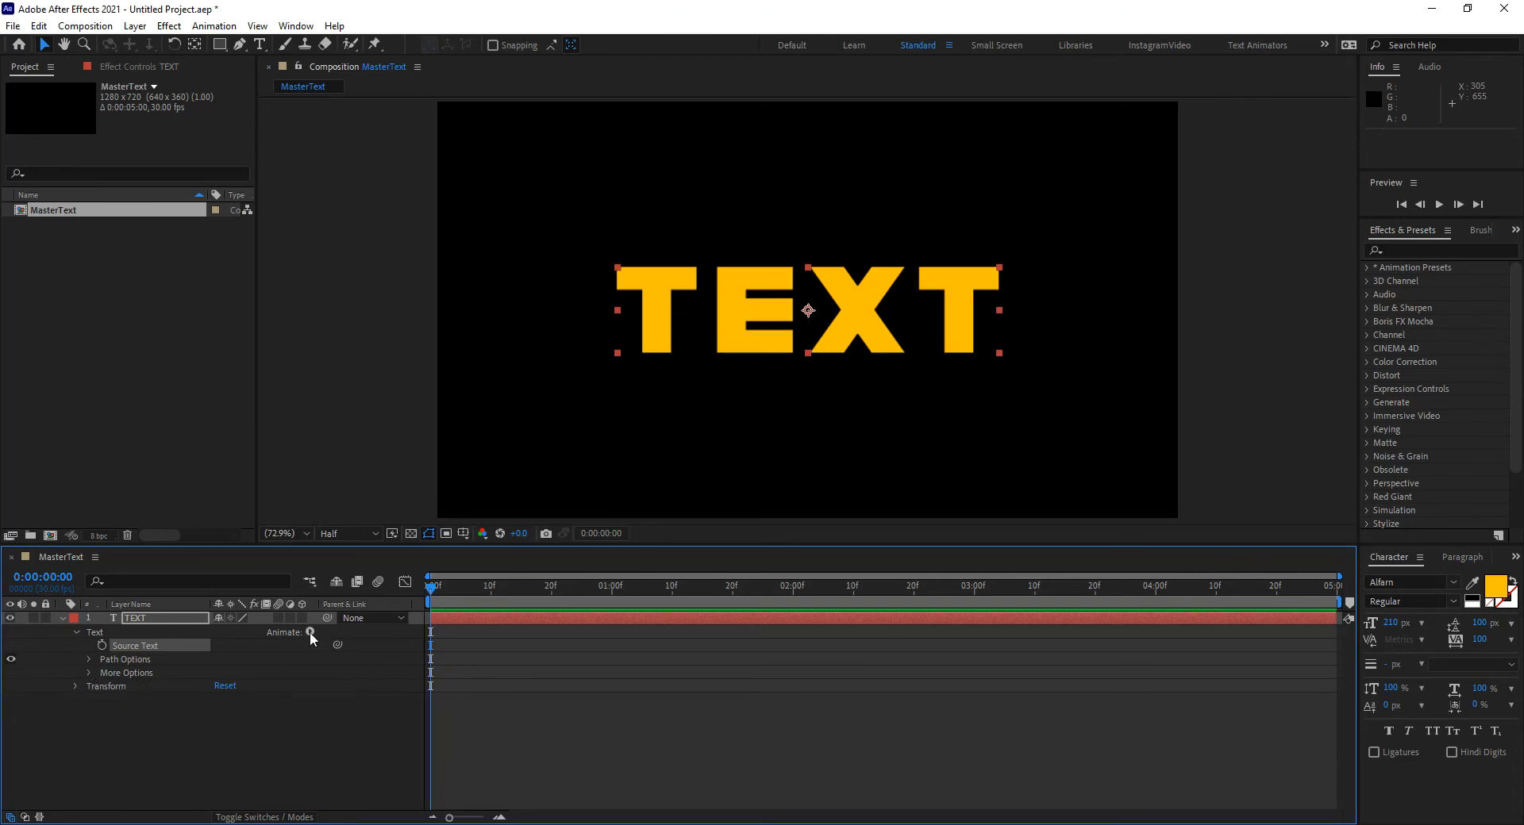
left_click(75, 632)
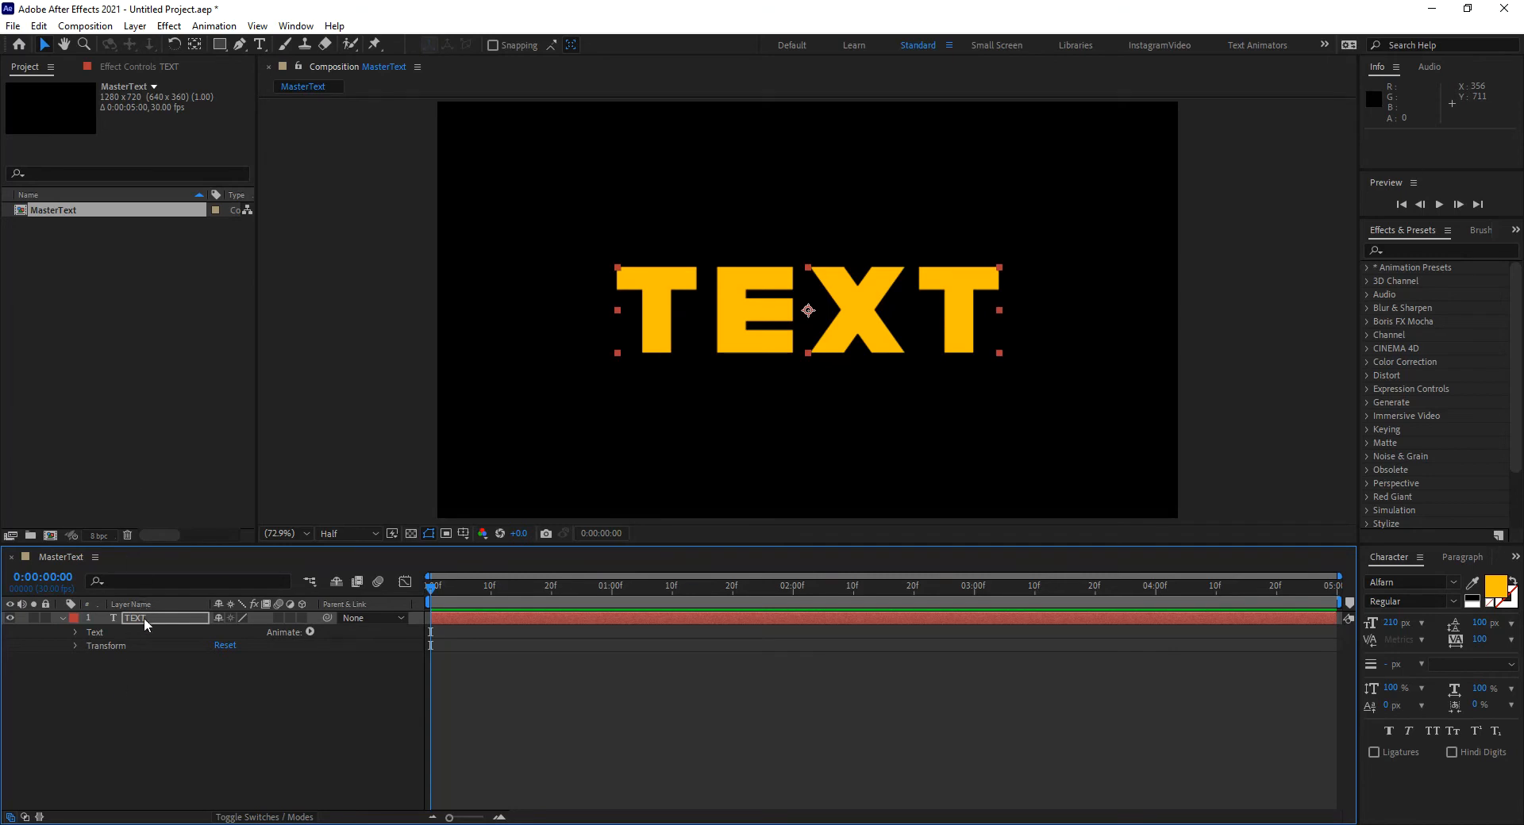
left_click(167, 700)
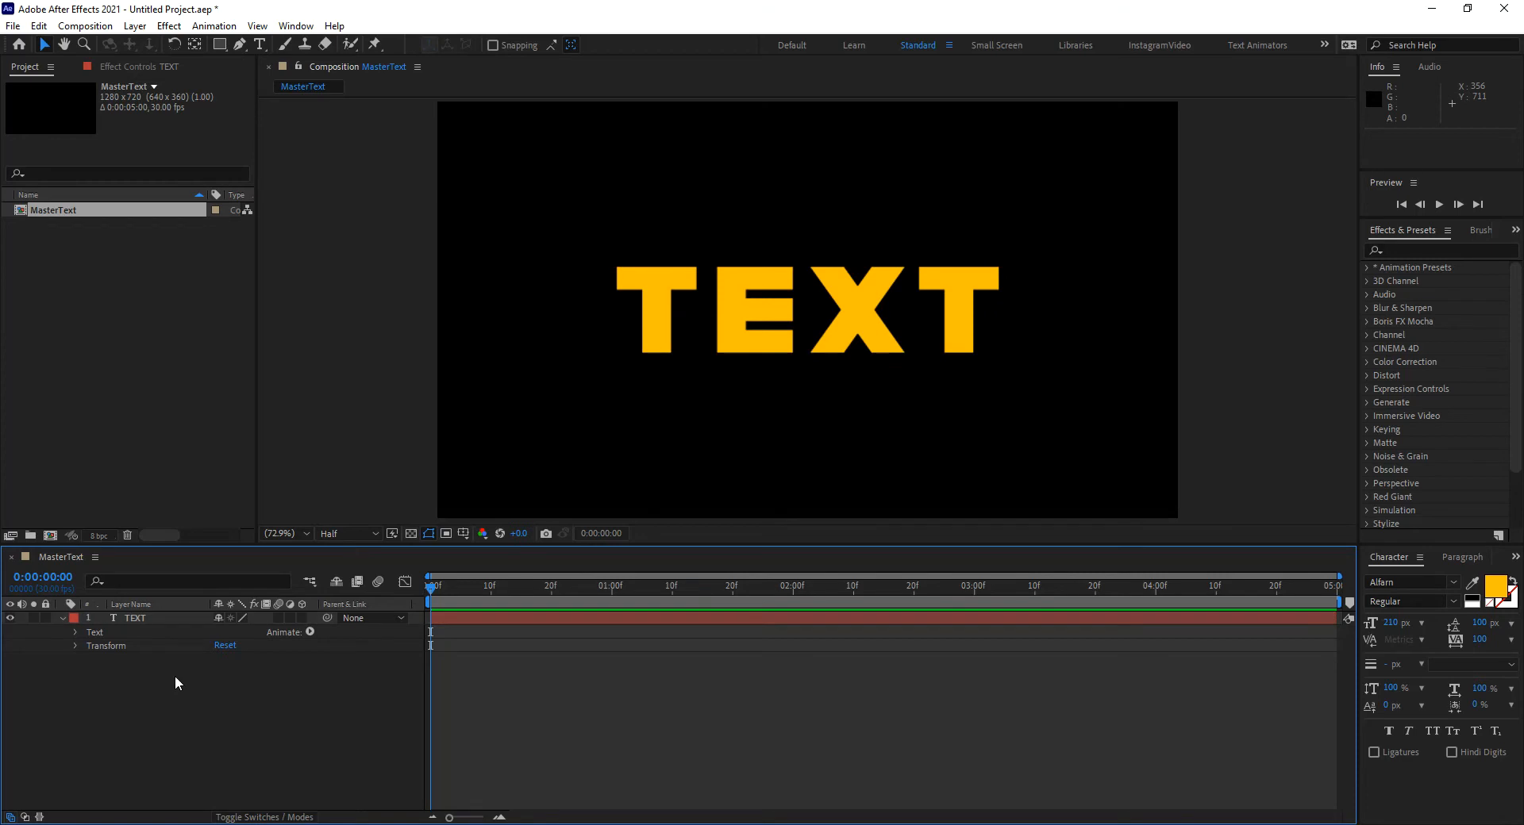
Create a second composition named TextExtrusion.
key("ctrl+n")
type("TextExtrusio")
key("Return")
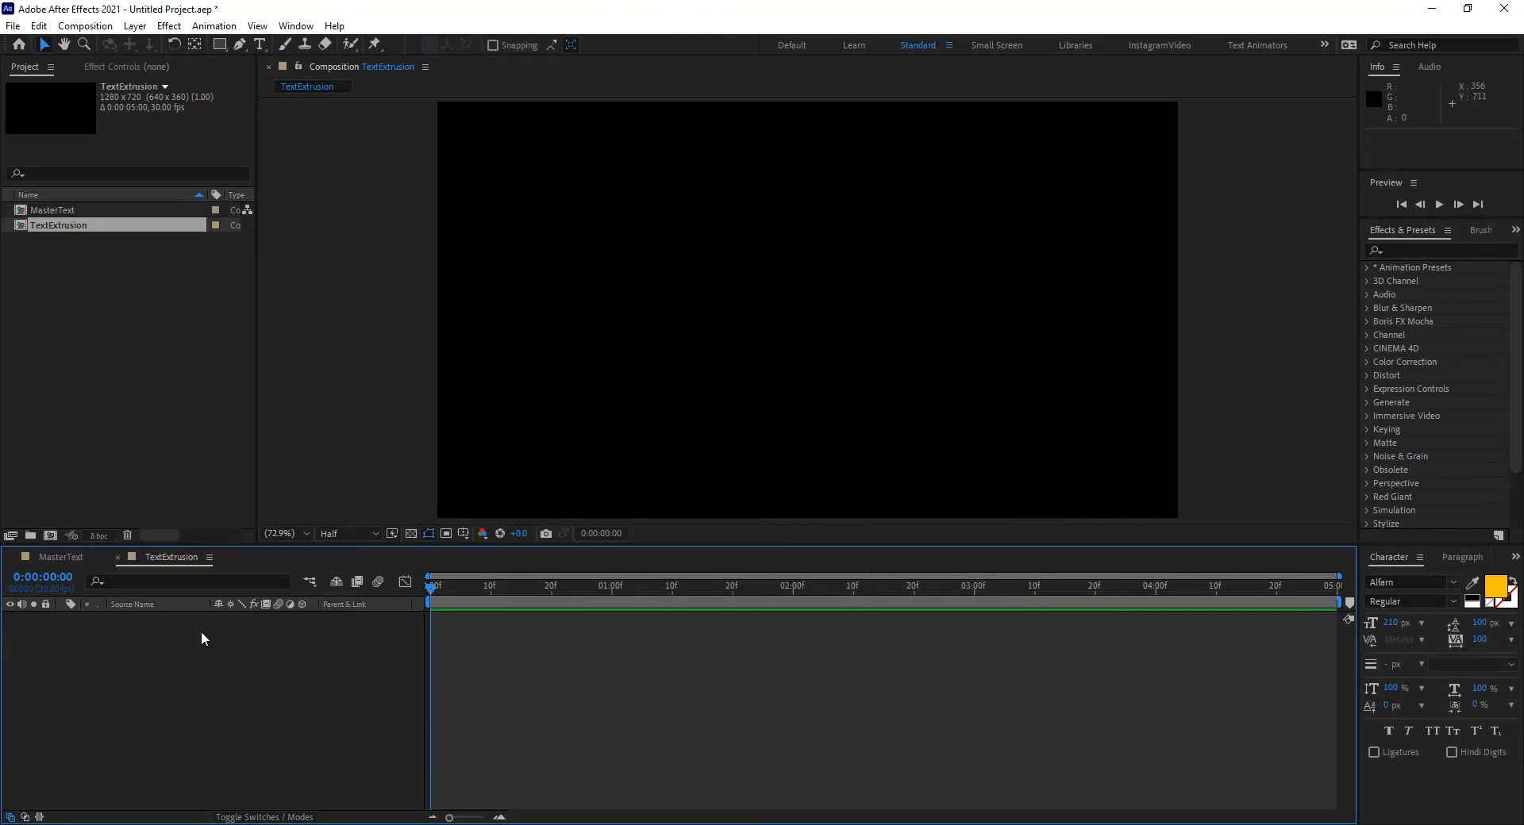
Create a third composition named TextFront.
key("ctrl+n")
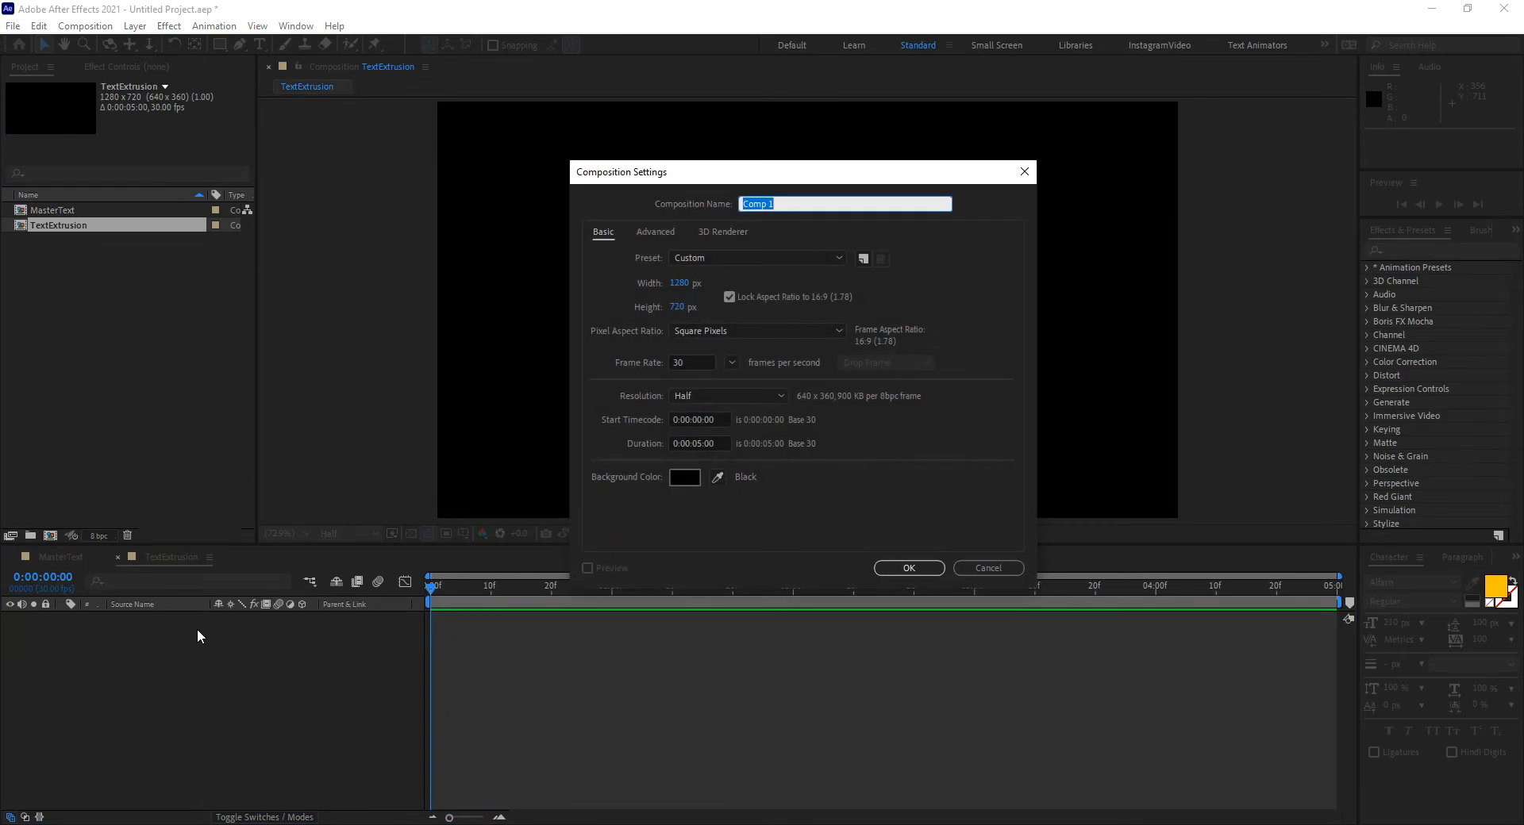
type("TextFront")
left_click(909, 568)
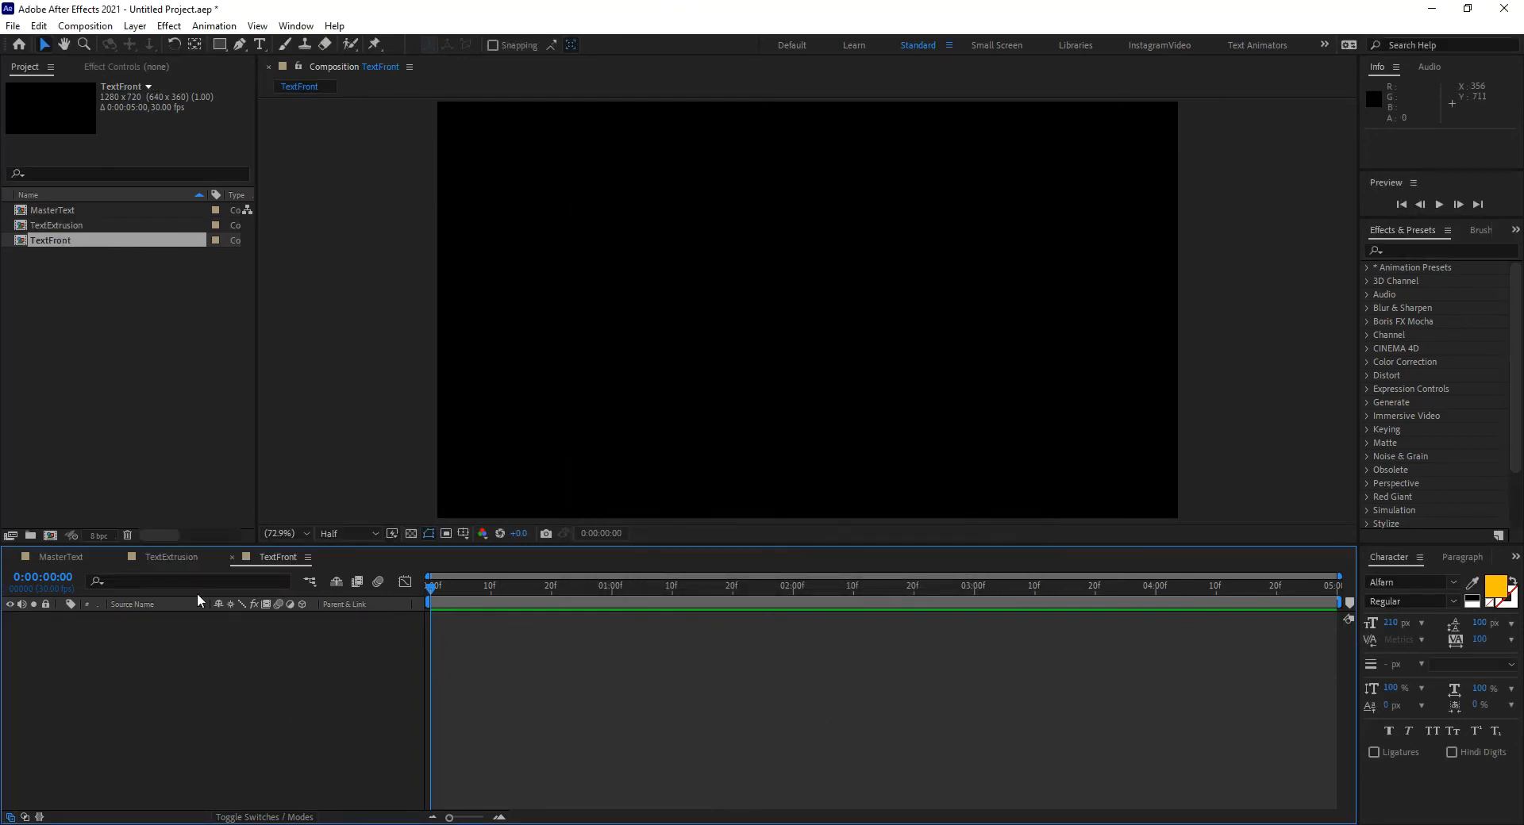
Copy the TEXT layer from MasterText with property links and paste it into the TextExtrusion composition.
left_click(74, 554)
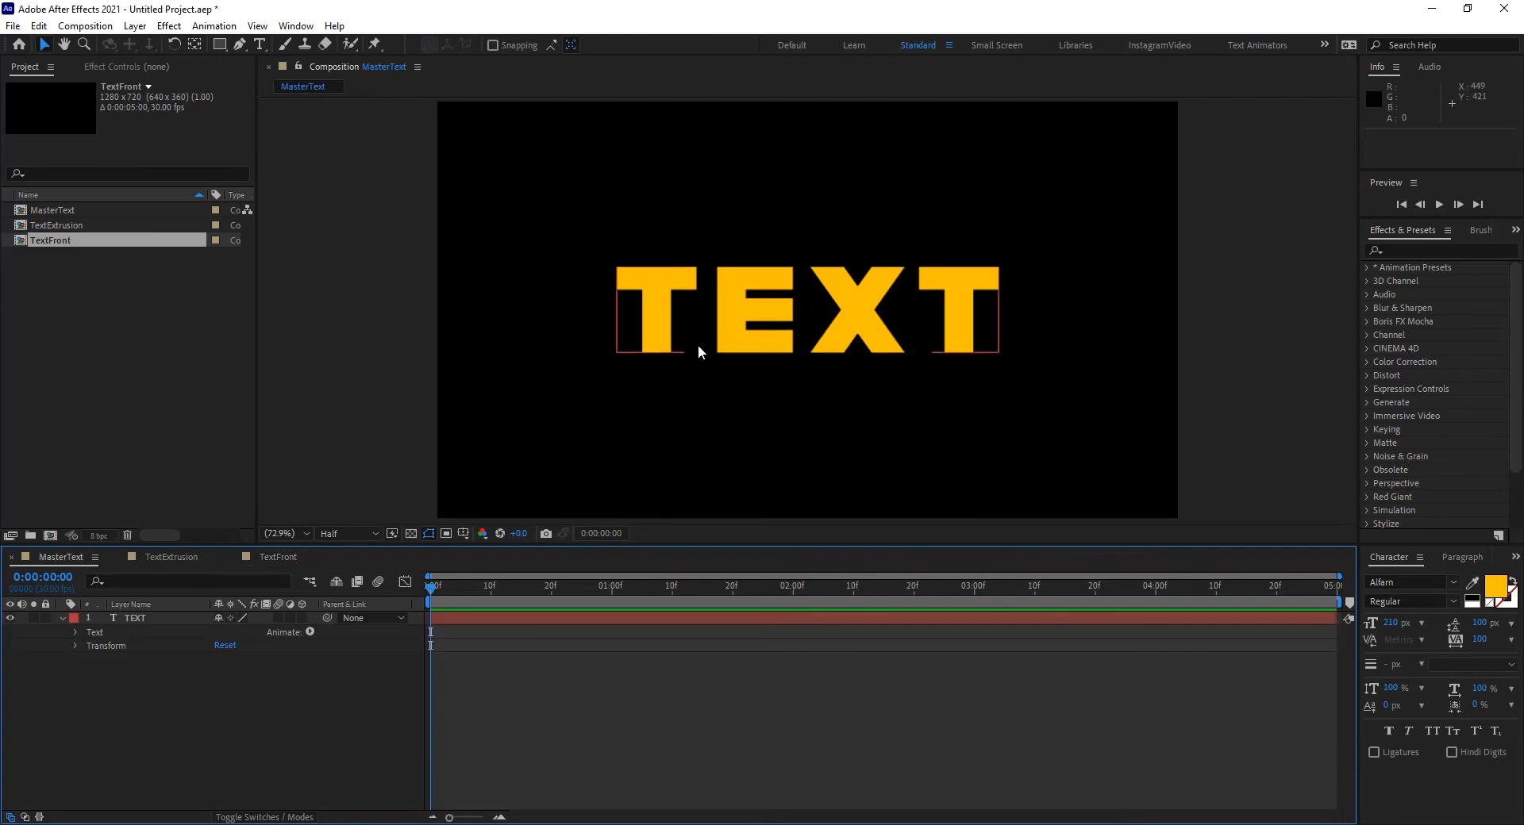
left_click(137, 617)
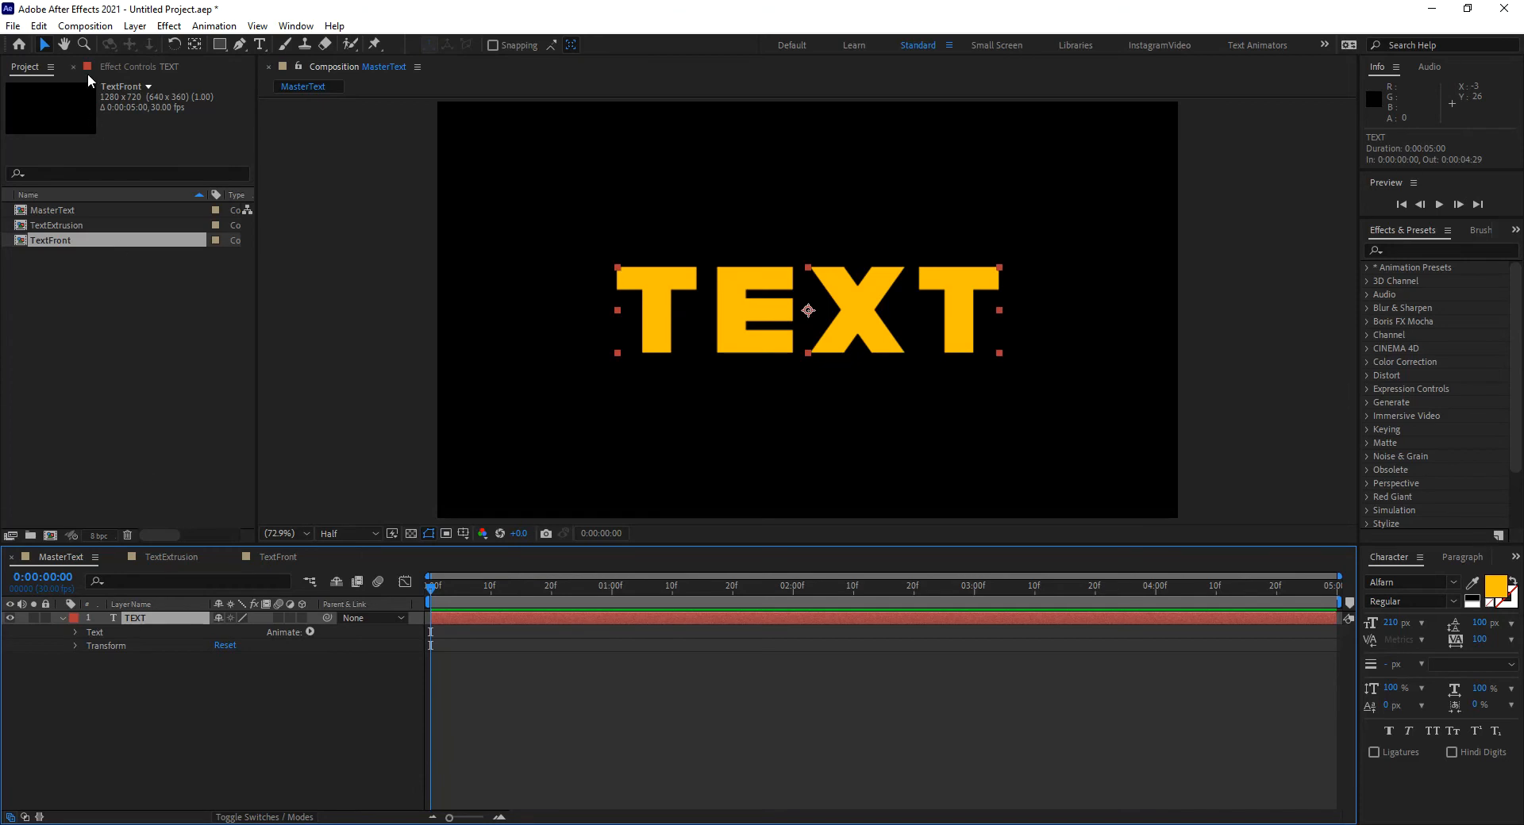
left_click(39, 26)
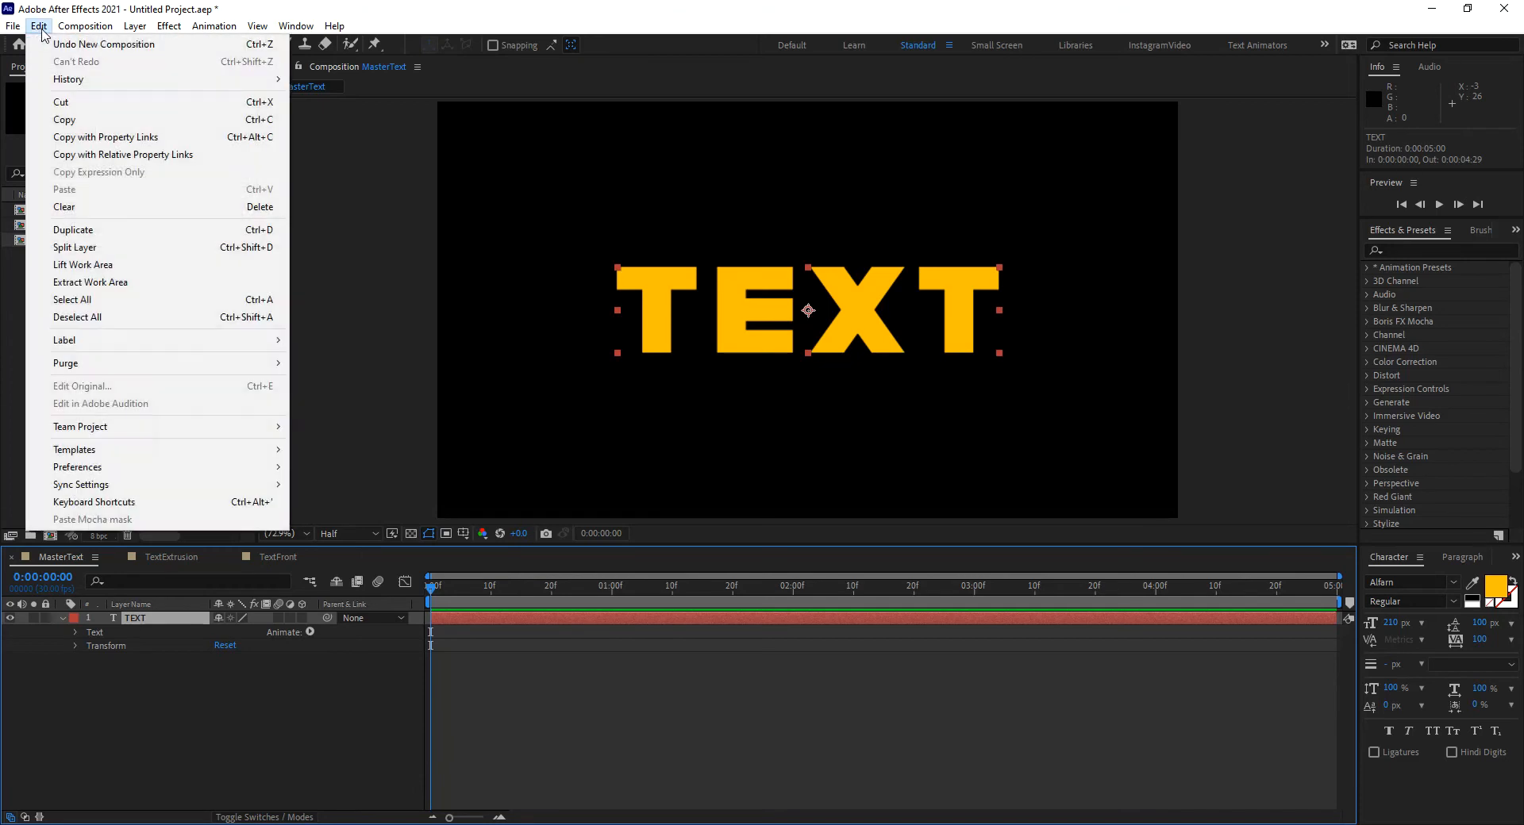
left_click(110, 138)
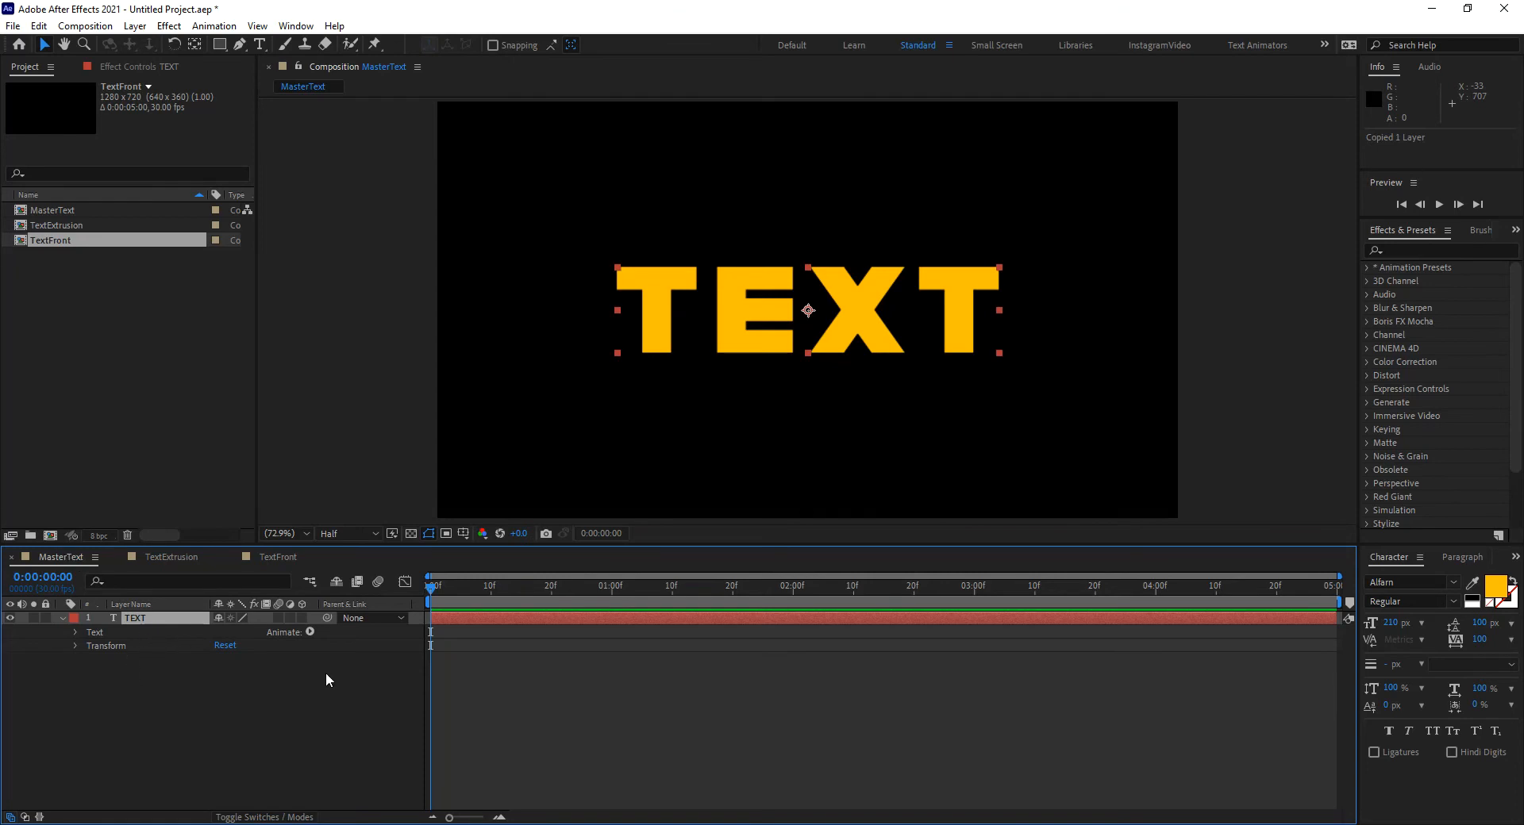
left_click(175, 555)
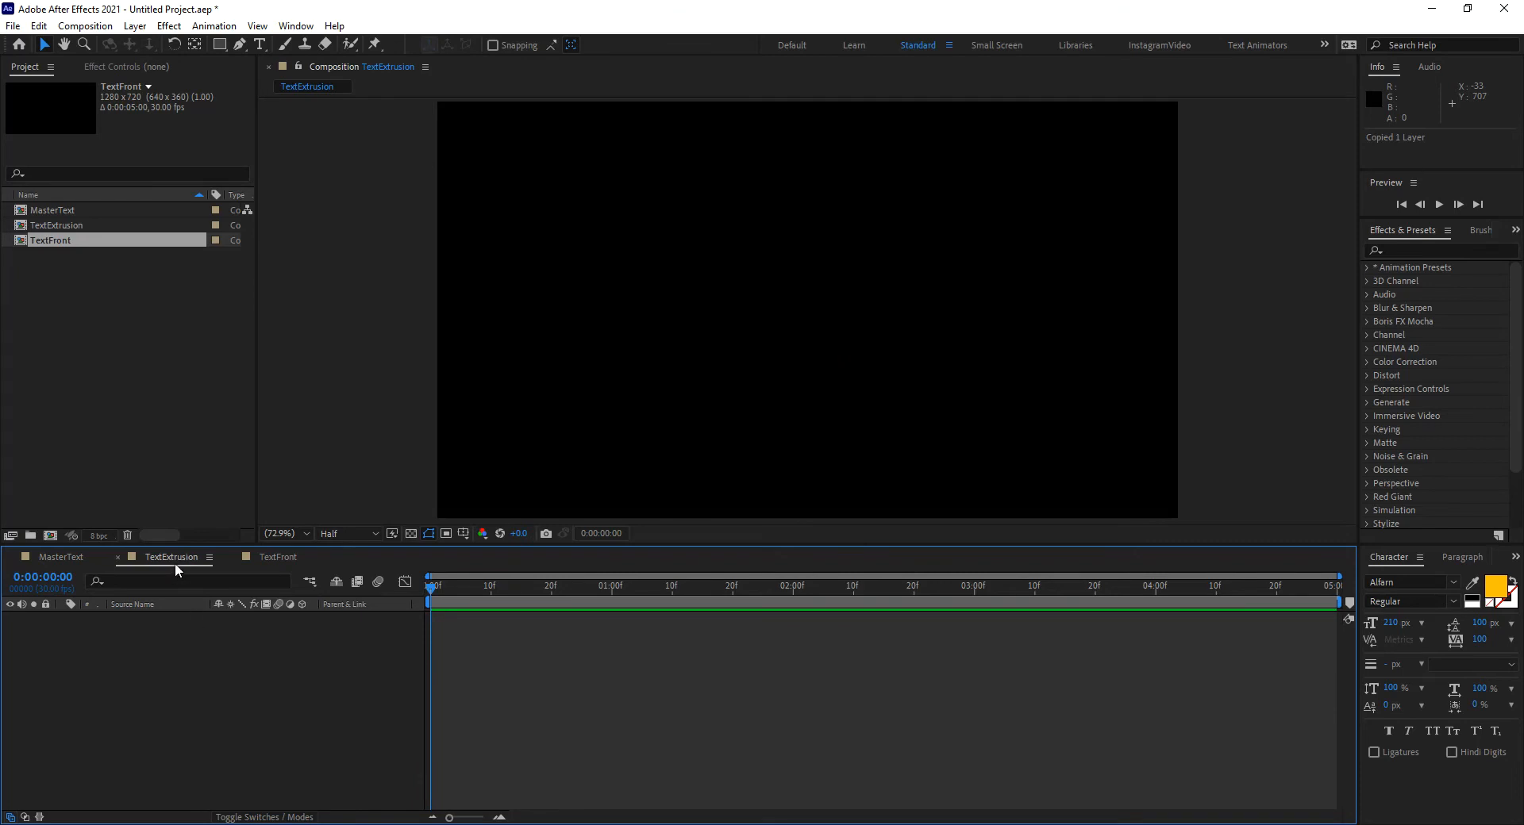
key("ctrl+v")
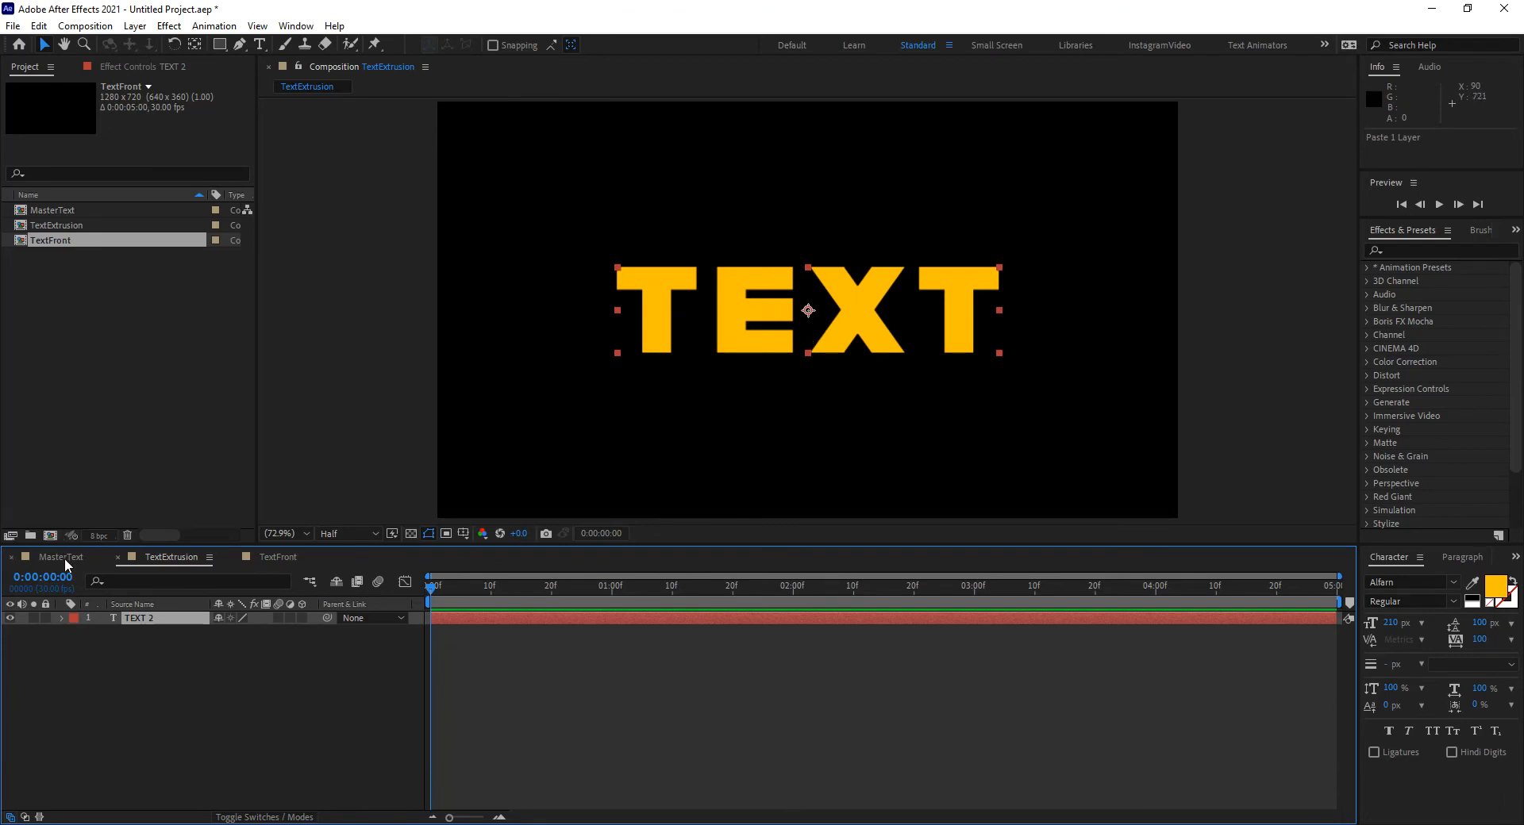
Inspect the pasted layer's transform properties and anchor point expression in TextExtrusion, comparing them with the source layer in MasterText.
double_click(145, 617)
left_click(189, 641)
left_click(151, 623)
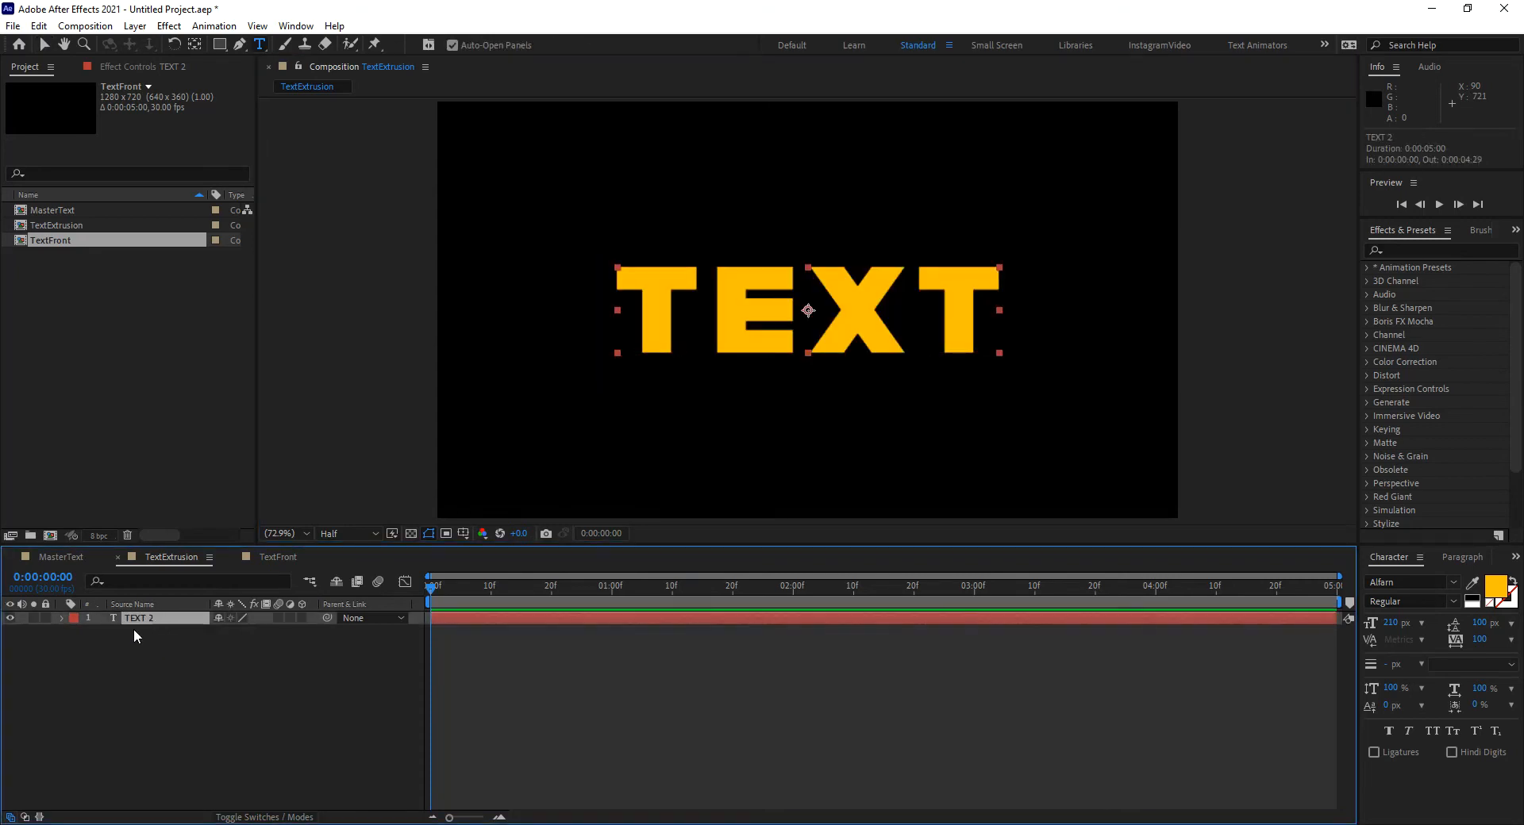
left_click(62, 618)
left_click(76, 645)
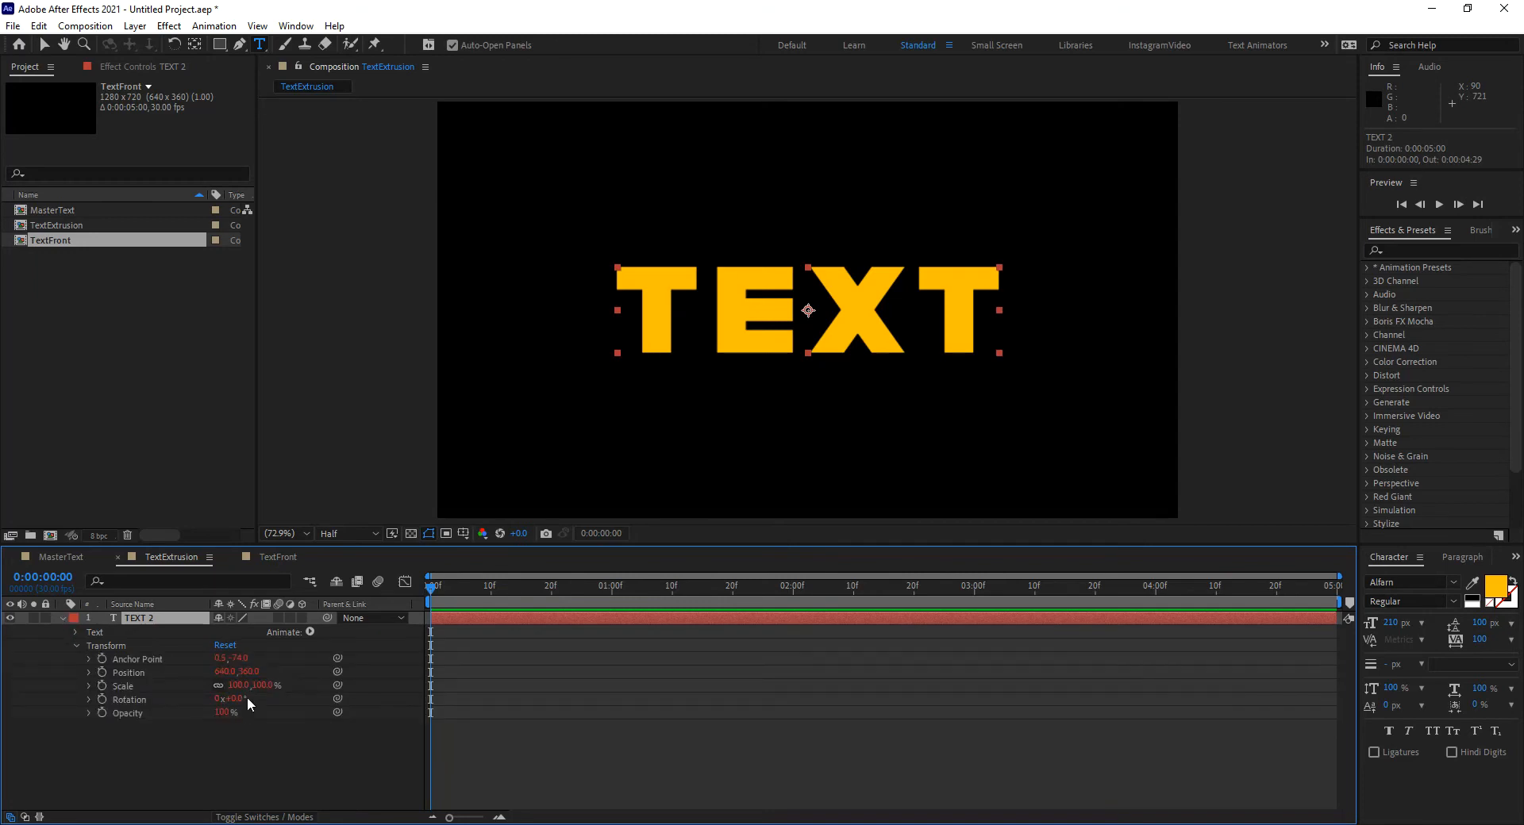
left_click(88, 658)
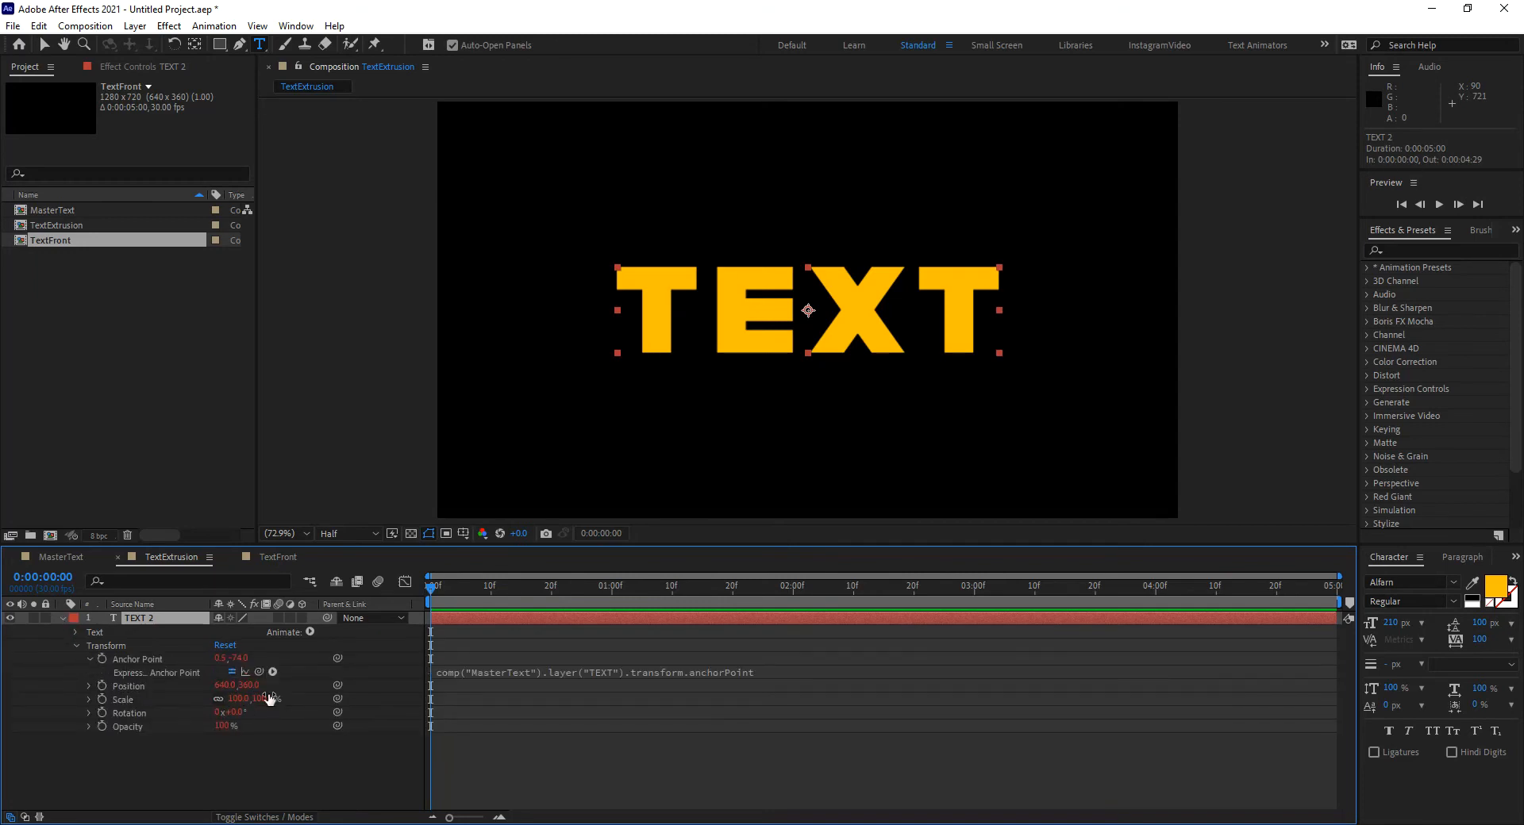
left_click(62, 557)
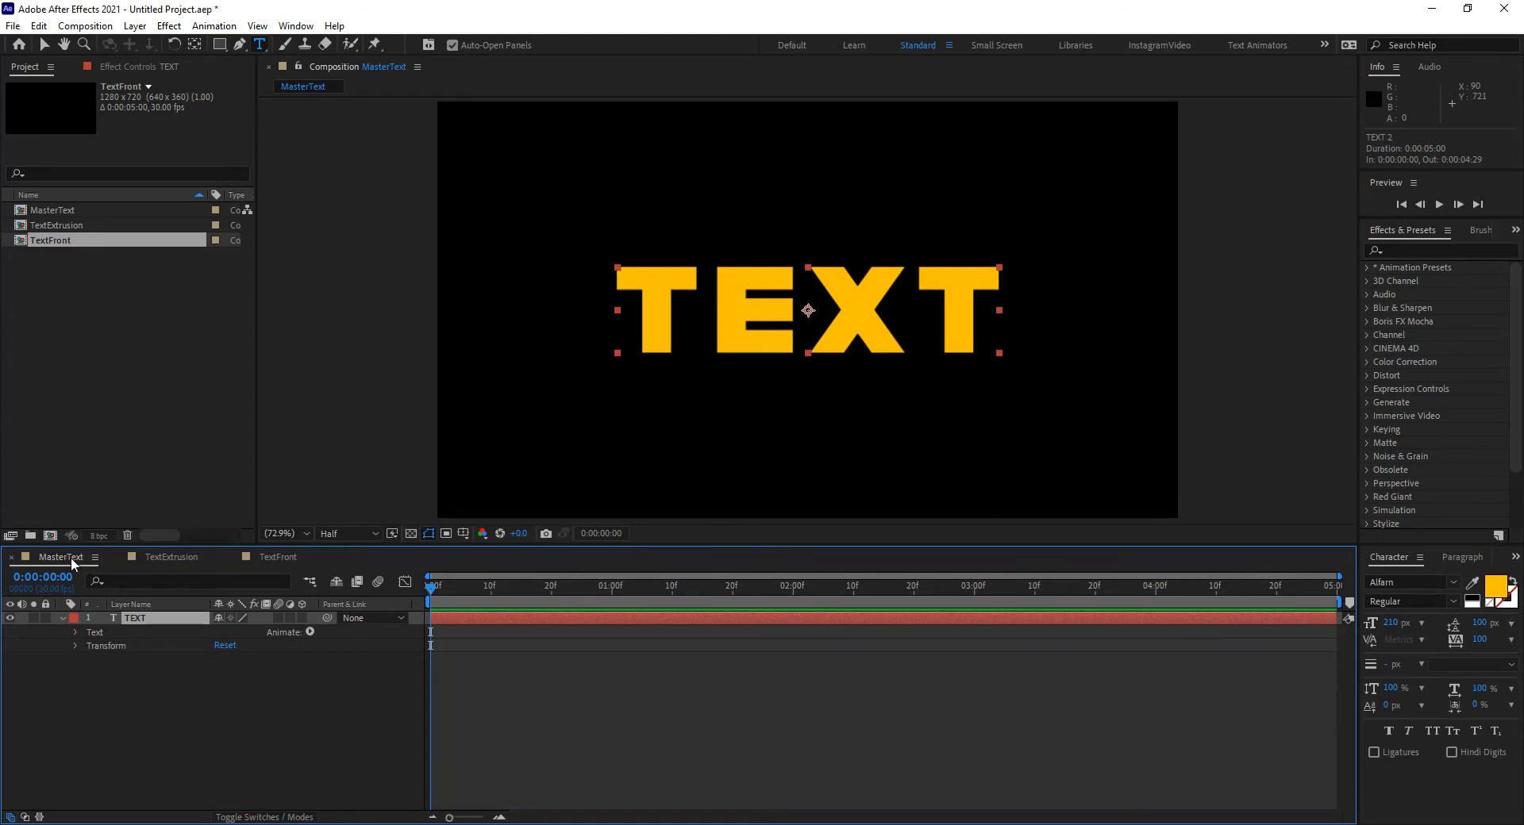
left_click(157, 556)
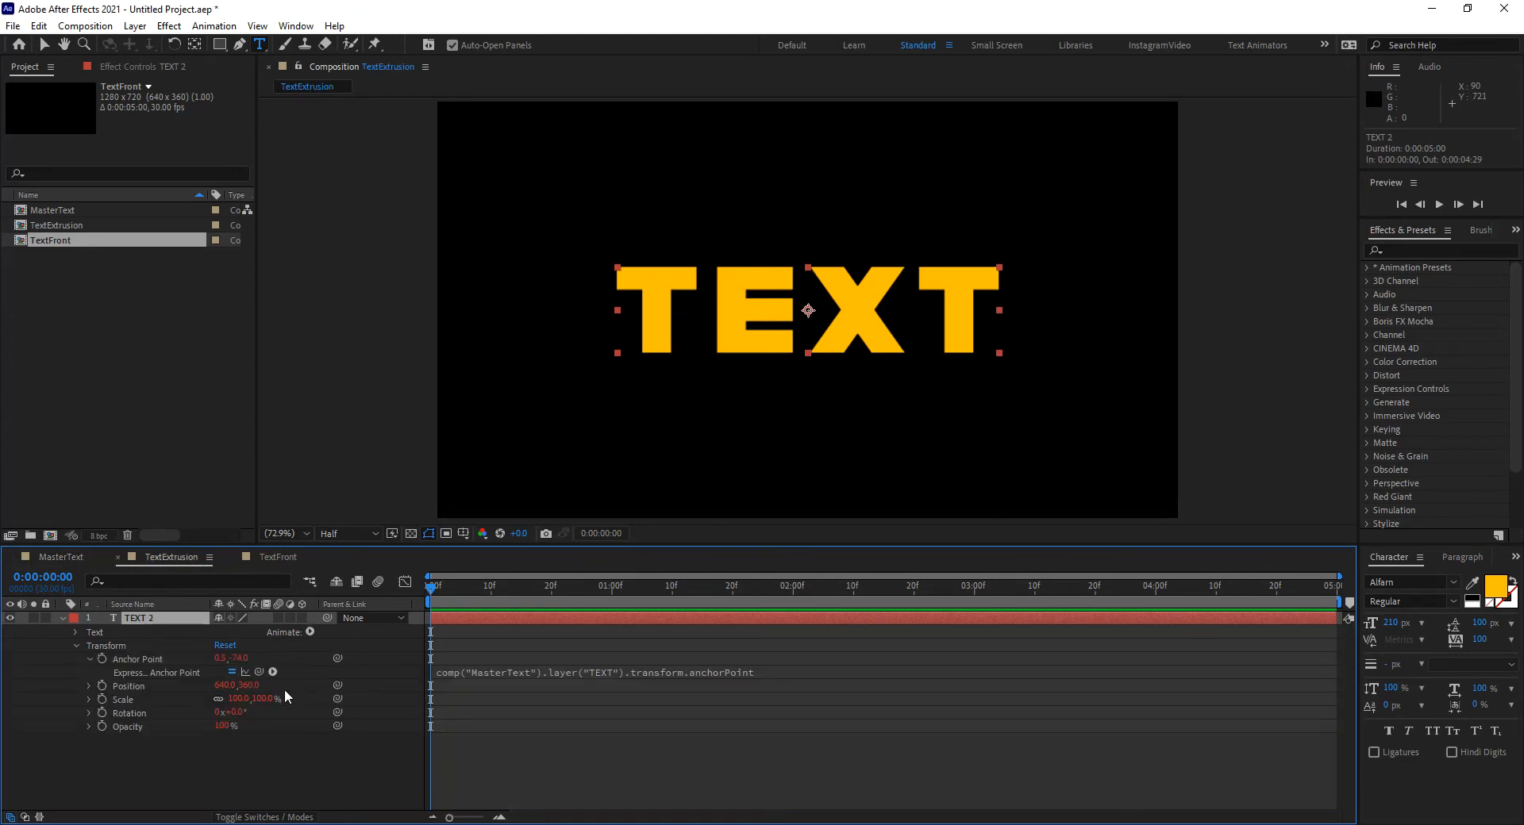
left_click(77, 645)
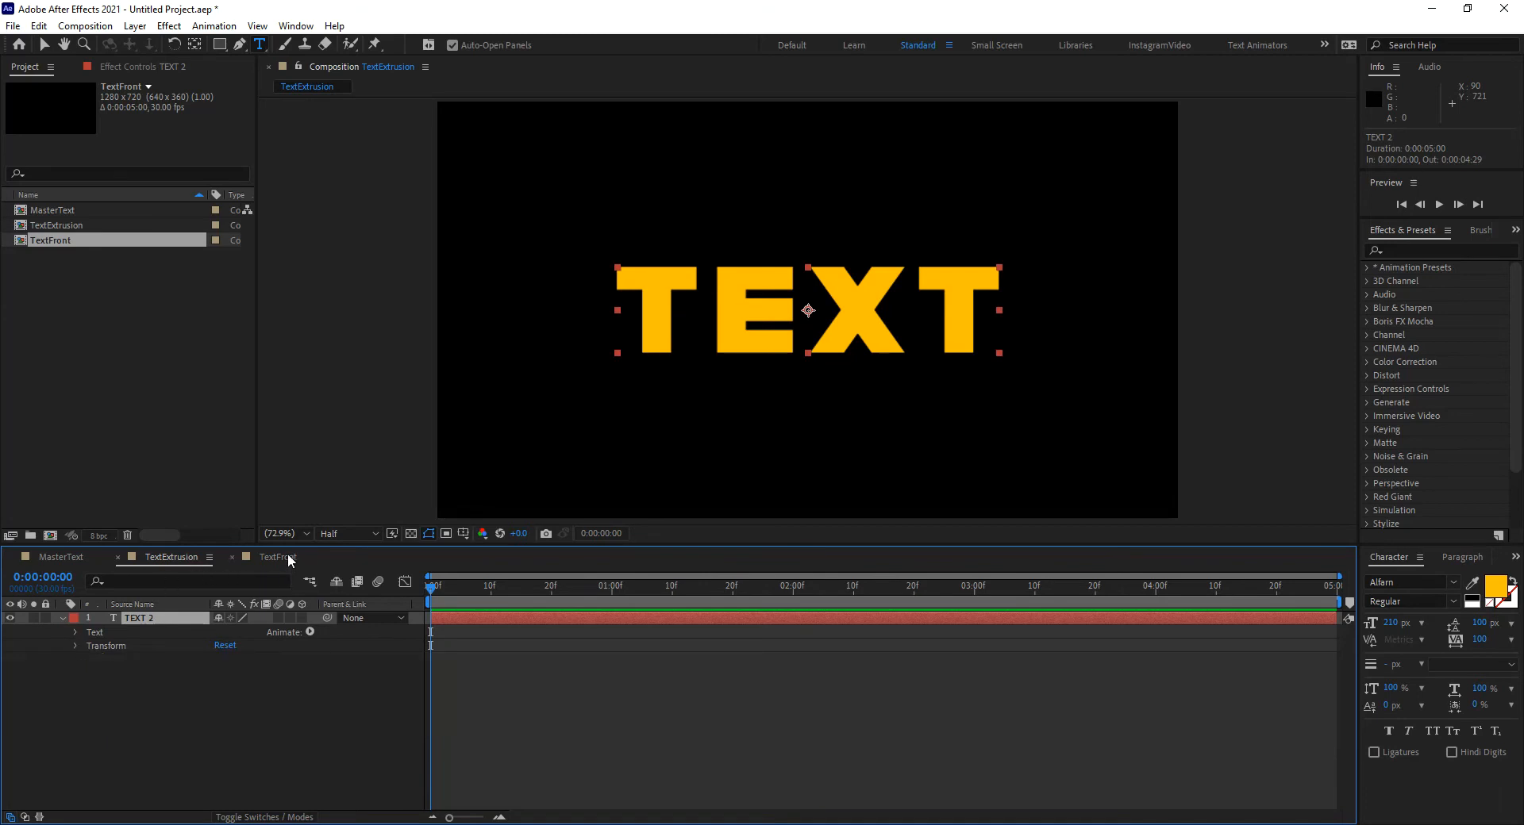
Paste the property-linked text layer into the TextFront composition as well.
left_click(288, 556)
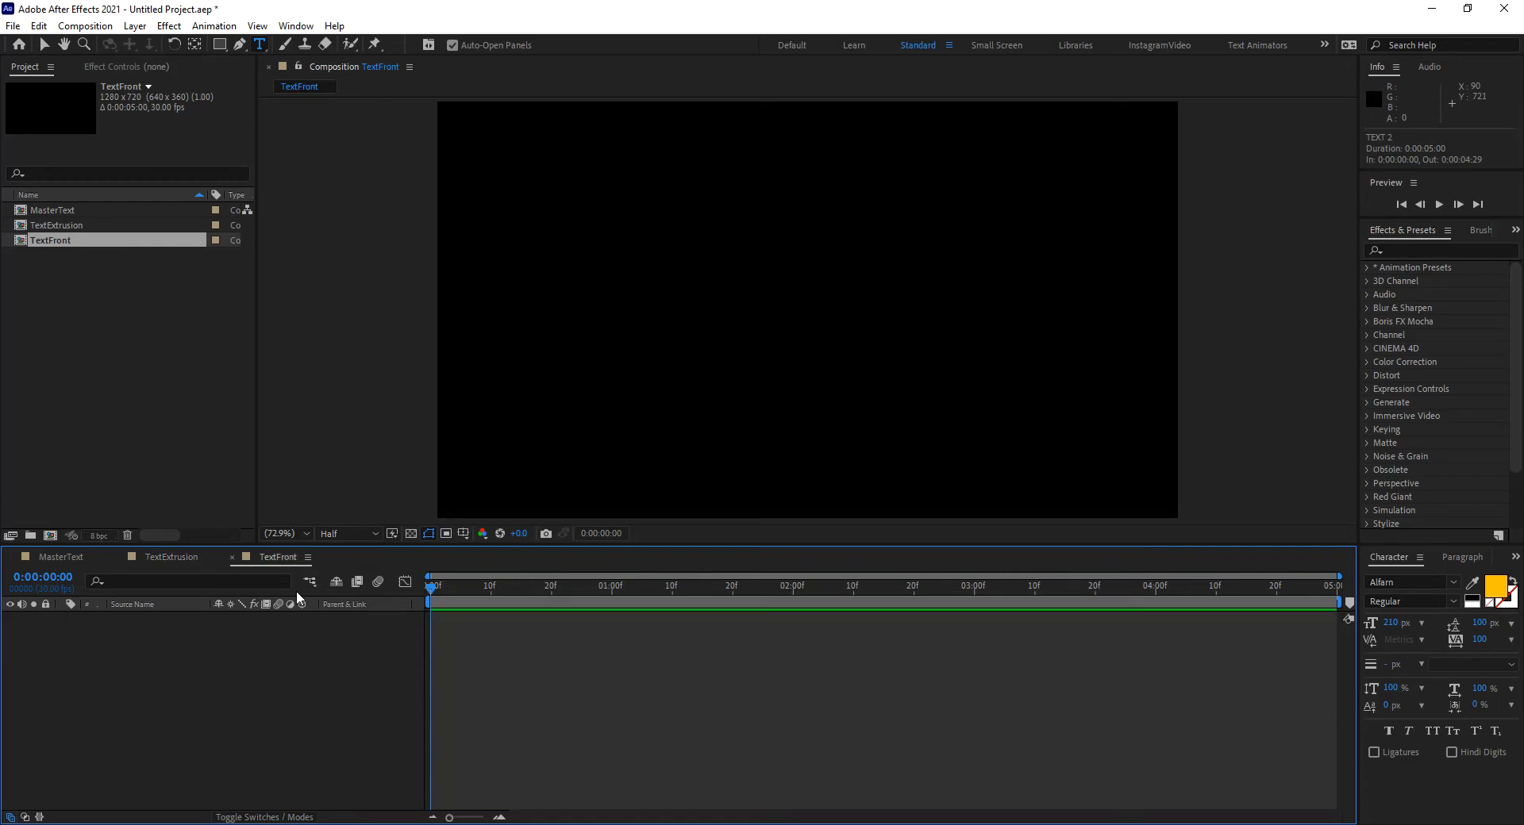
key("ctrl+v")
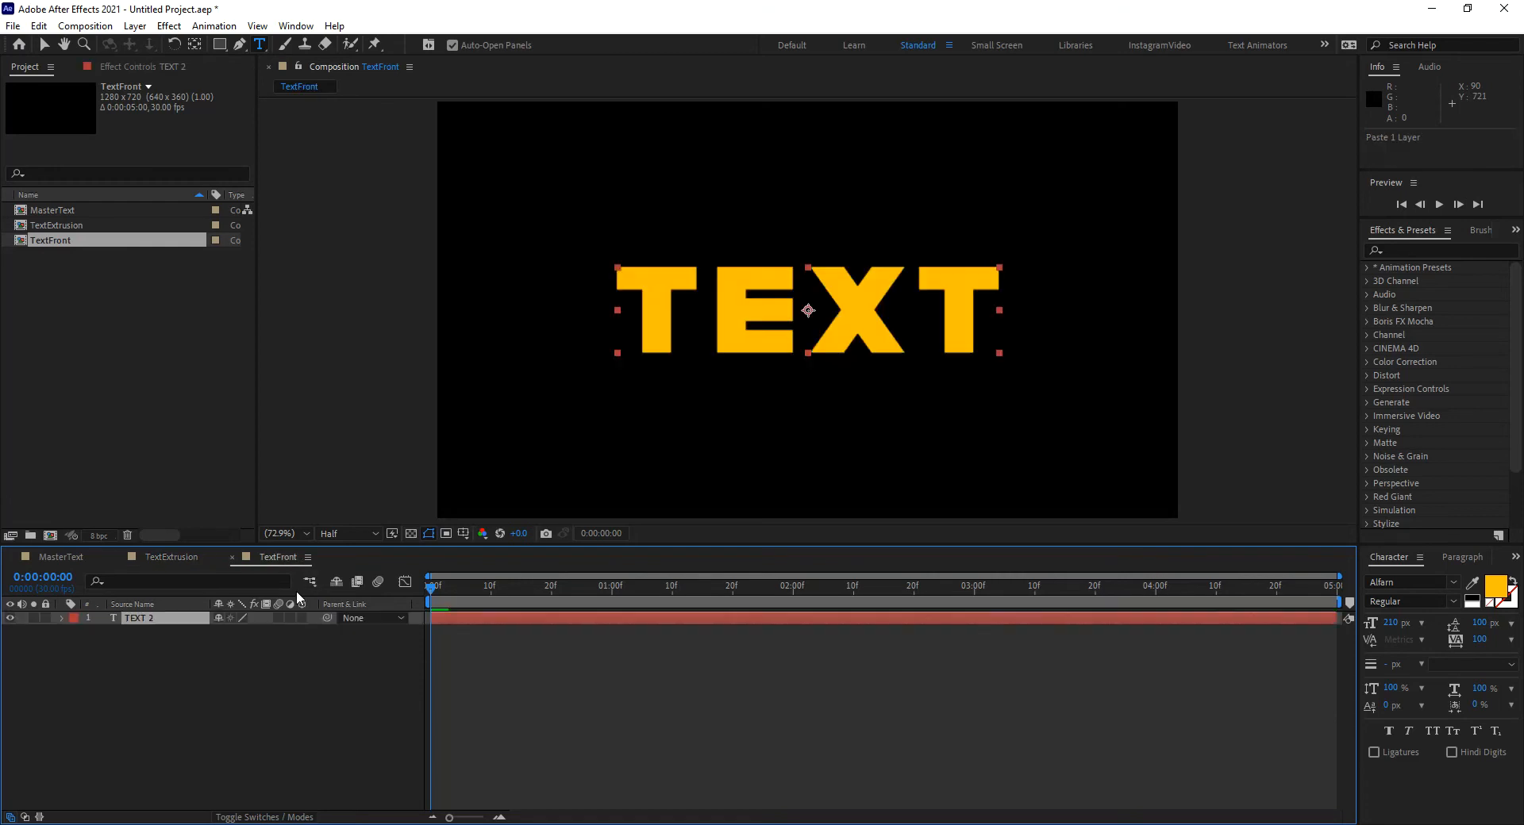
Turn the linked text layer in the TextExtrusion composition into a 3D layer.
left_click(173, 555)
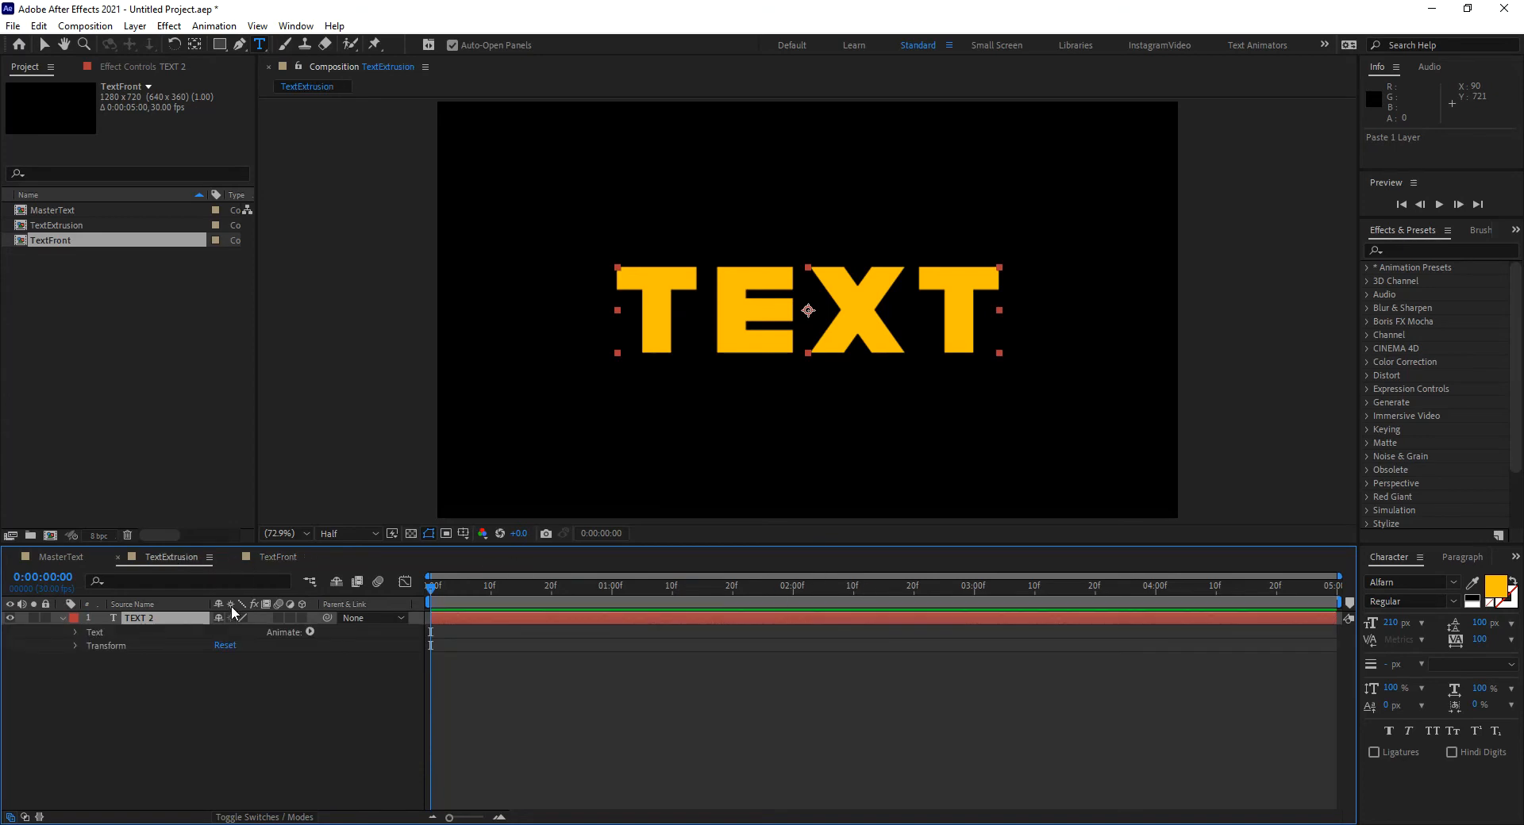
left_click(303, 615)
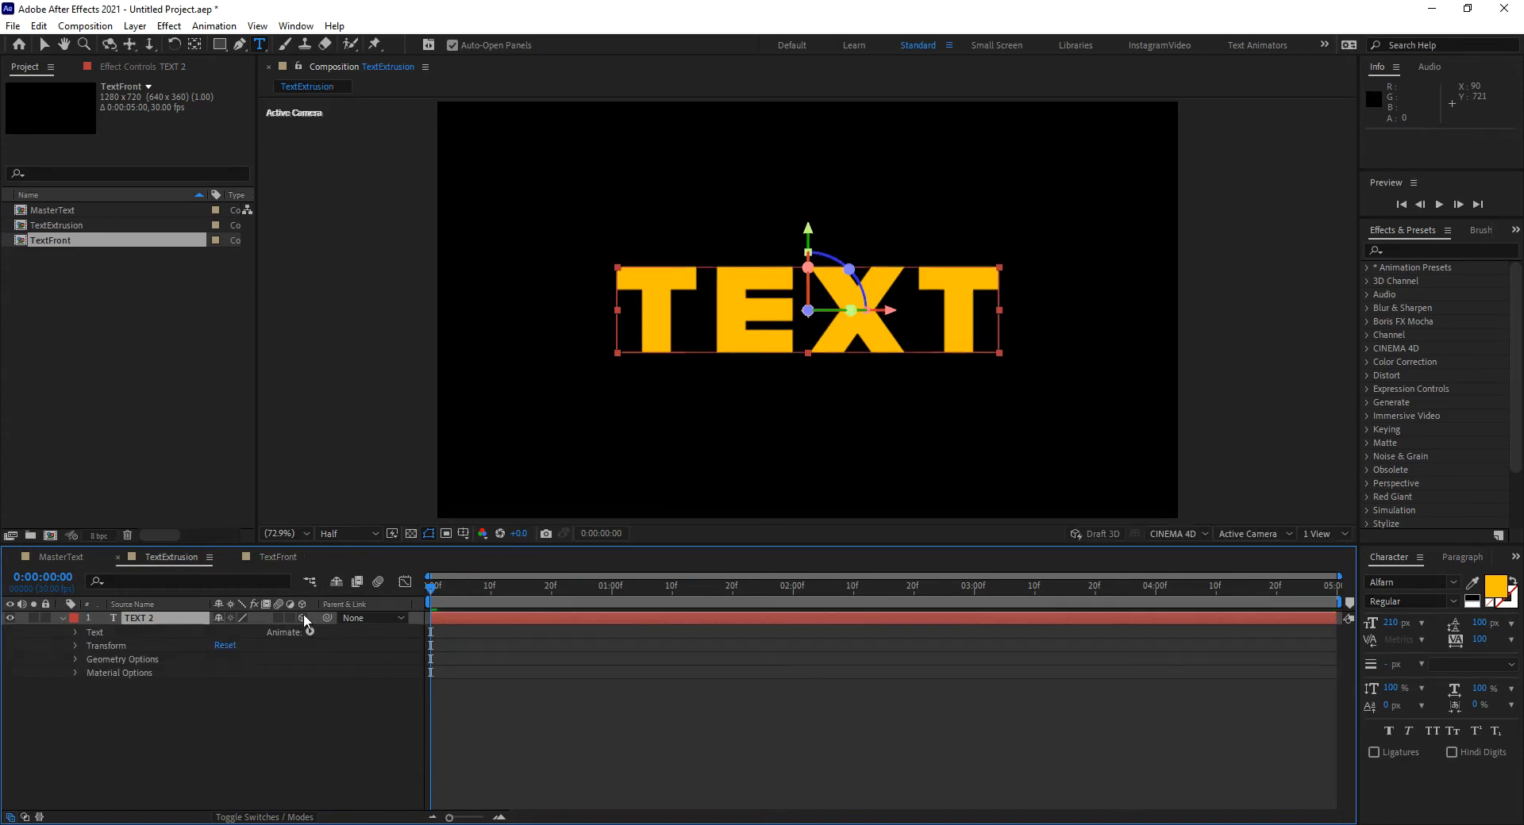
Choose the CINEMA 4D renderer and set the TEXT 2 layer's extrusion depth to 80.
left_click(1194, 537)
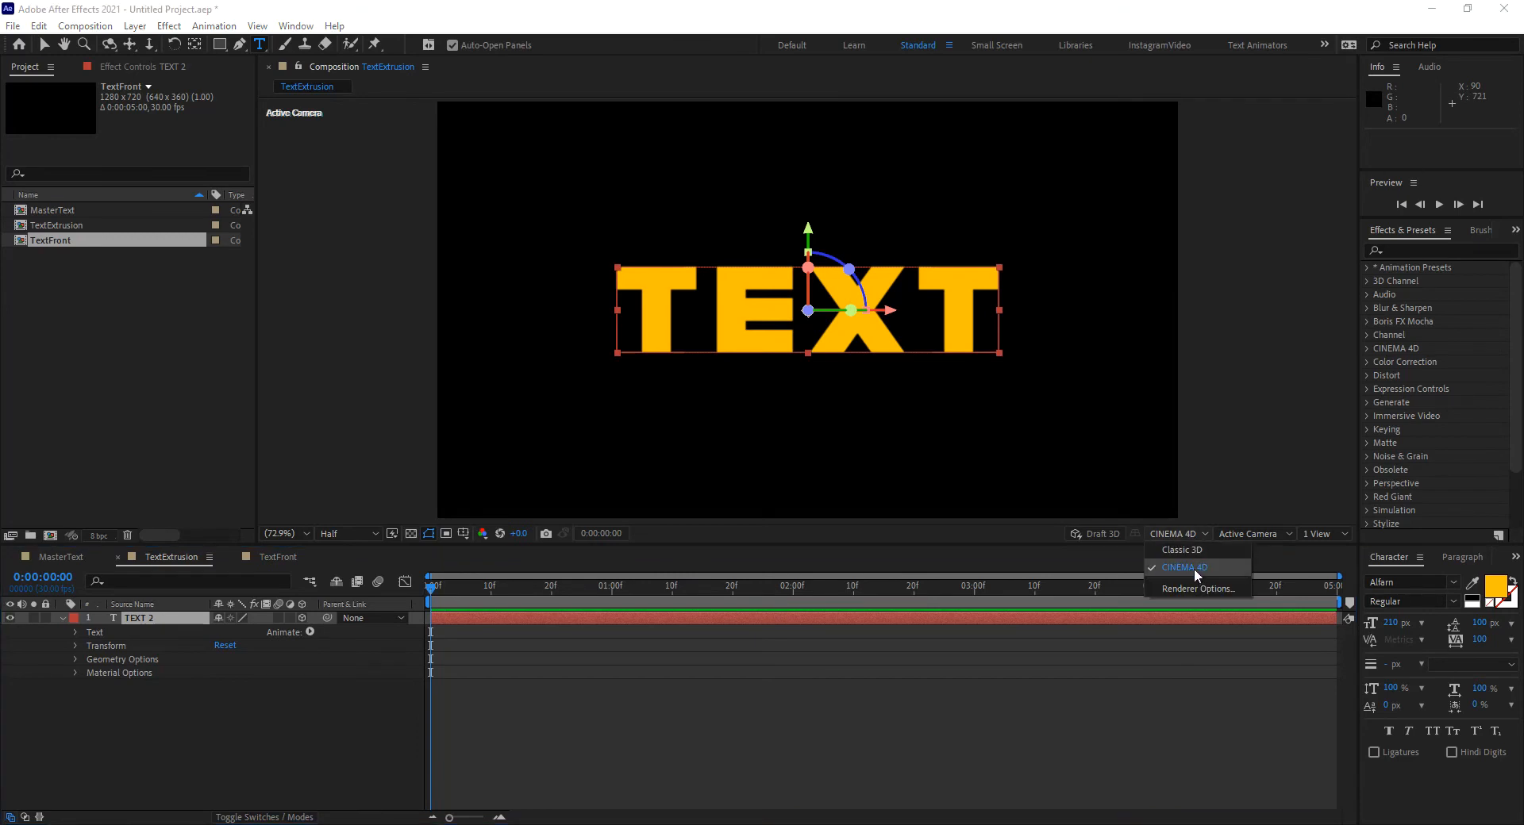
left_click(1193, 568)
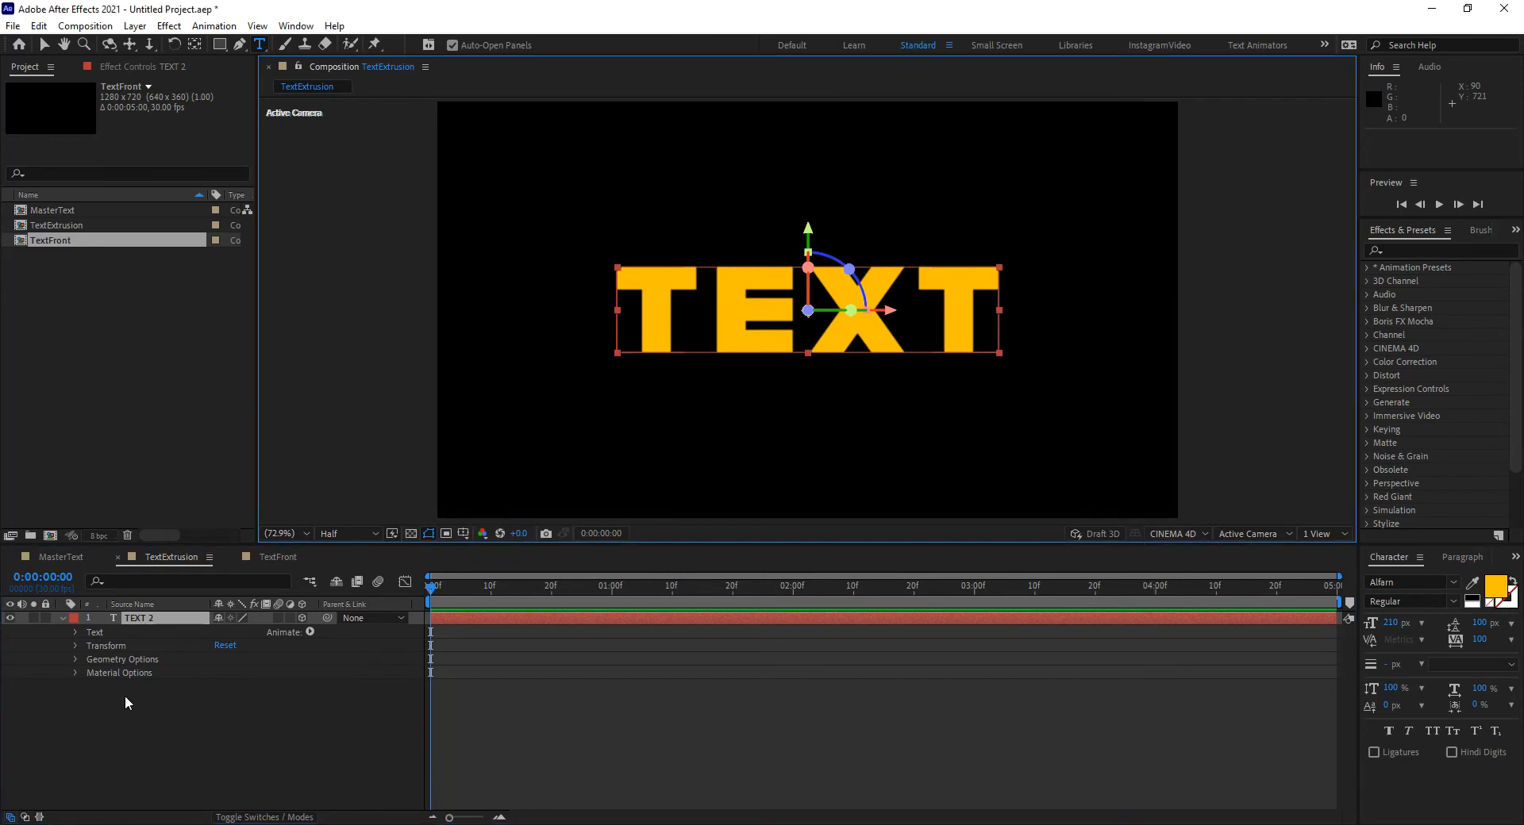
left_click(74, 659)
left_click(219, 712)
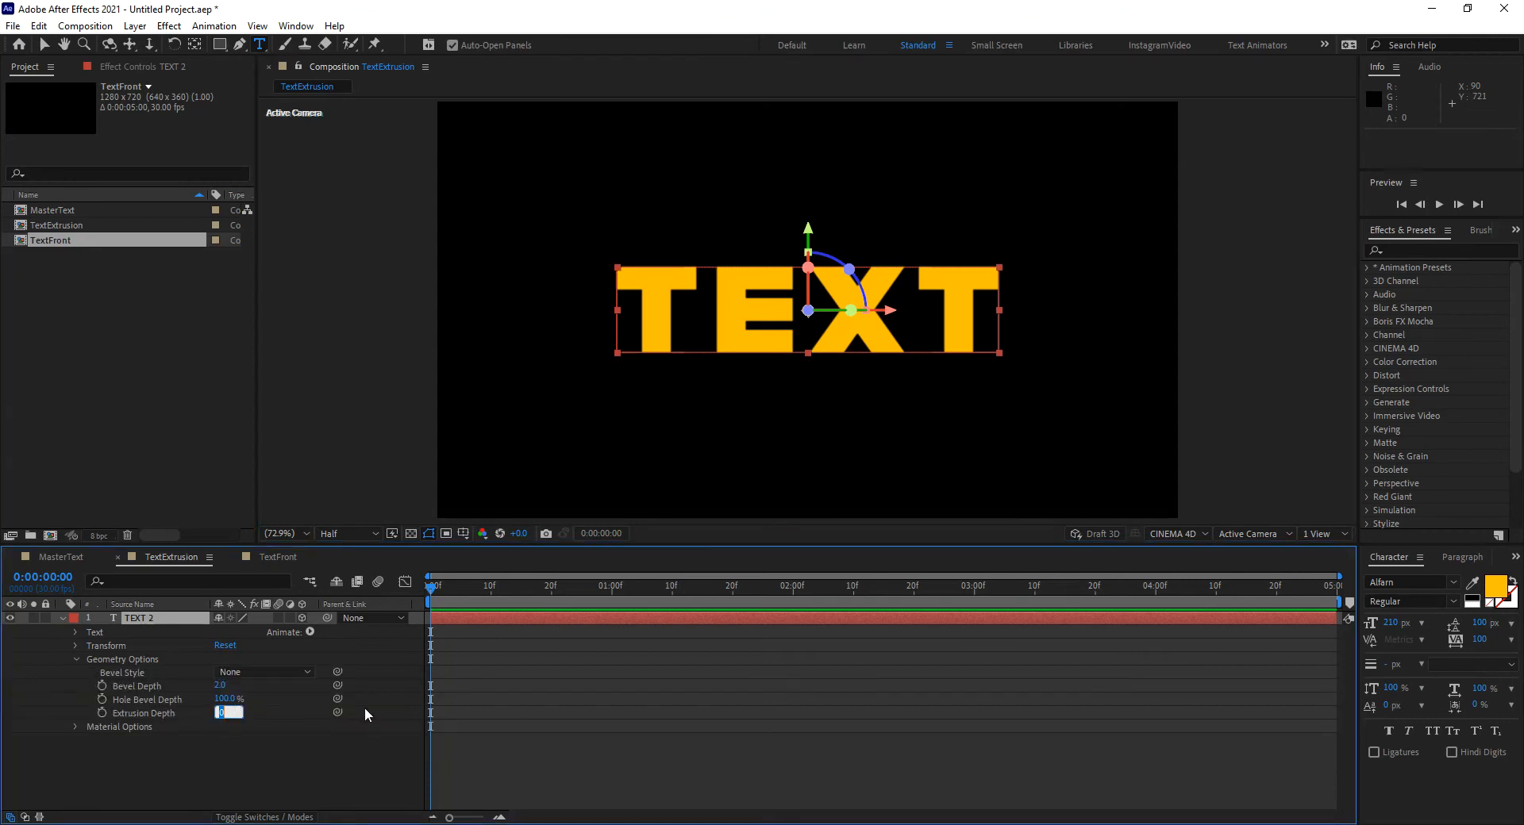
type("80")
left_click(506, 708)
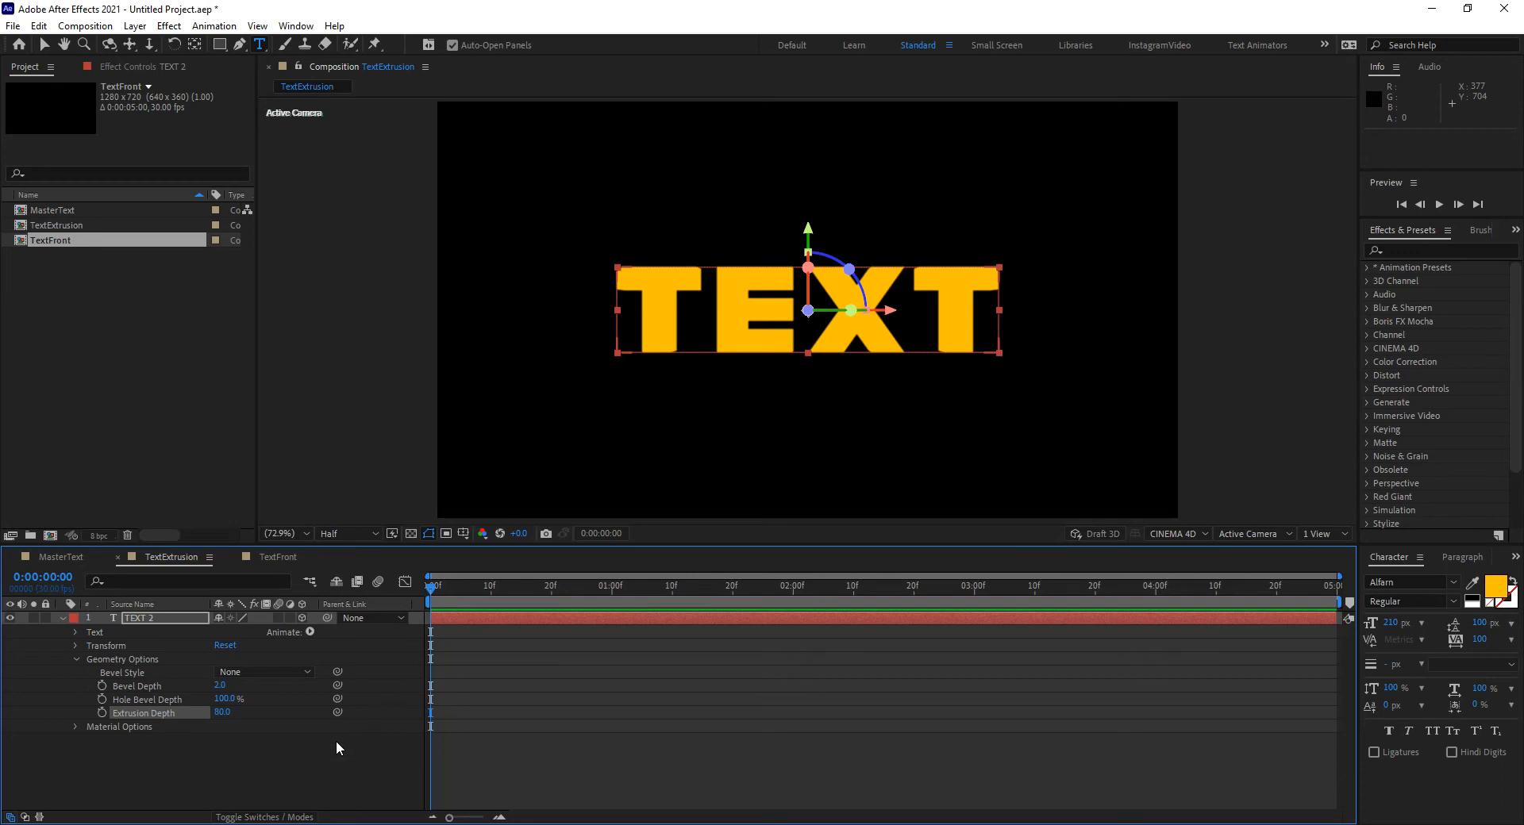
Start a new light in TextExtrusion with the type Point and an intensity of 100%.
left_click(135, 26)
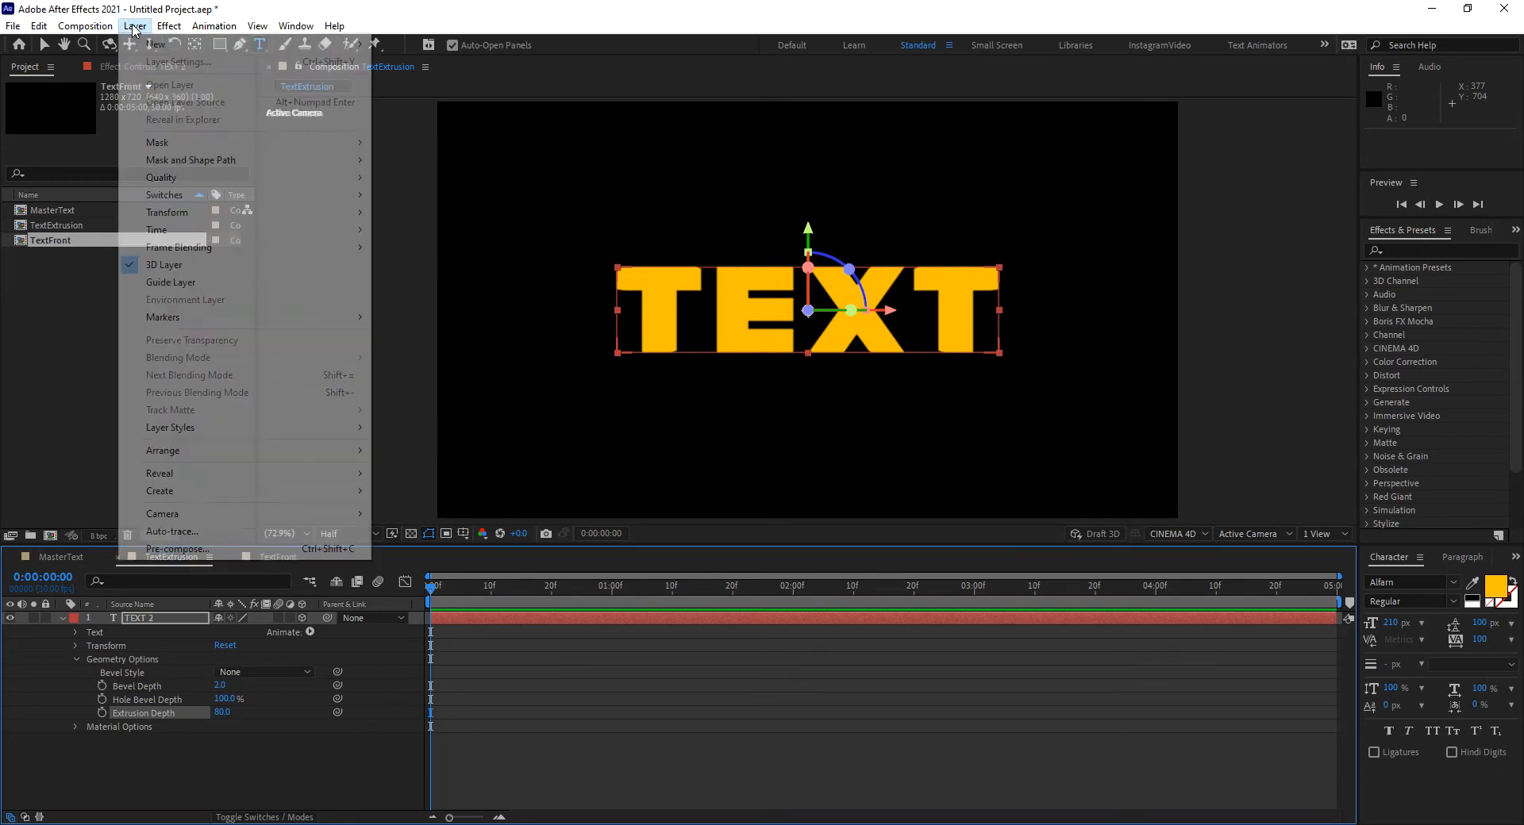
mouse_move(151, 46)
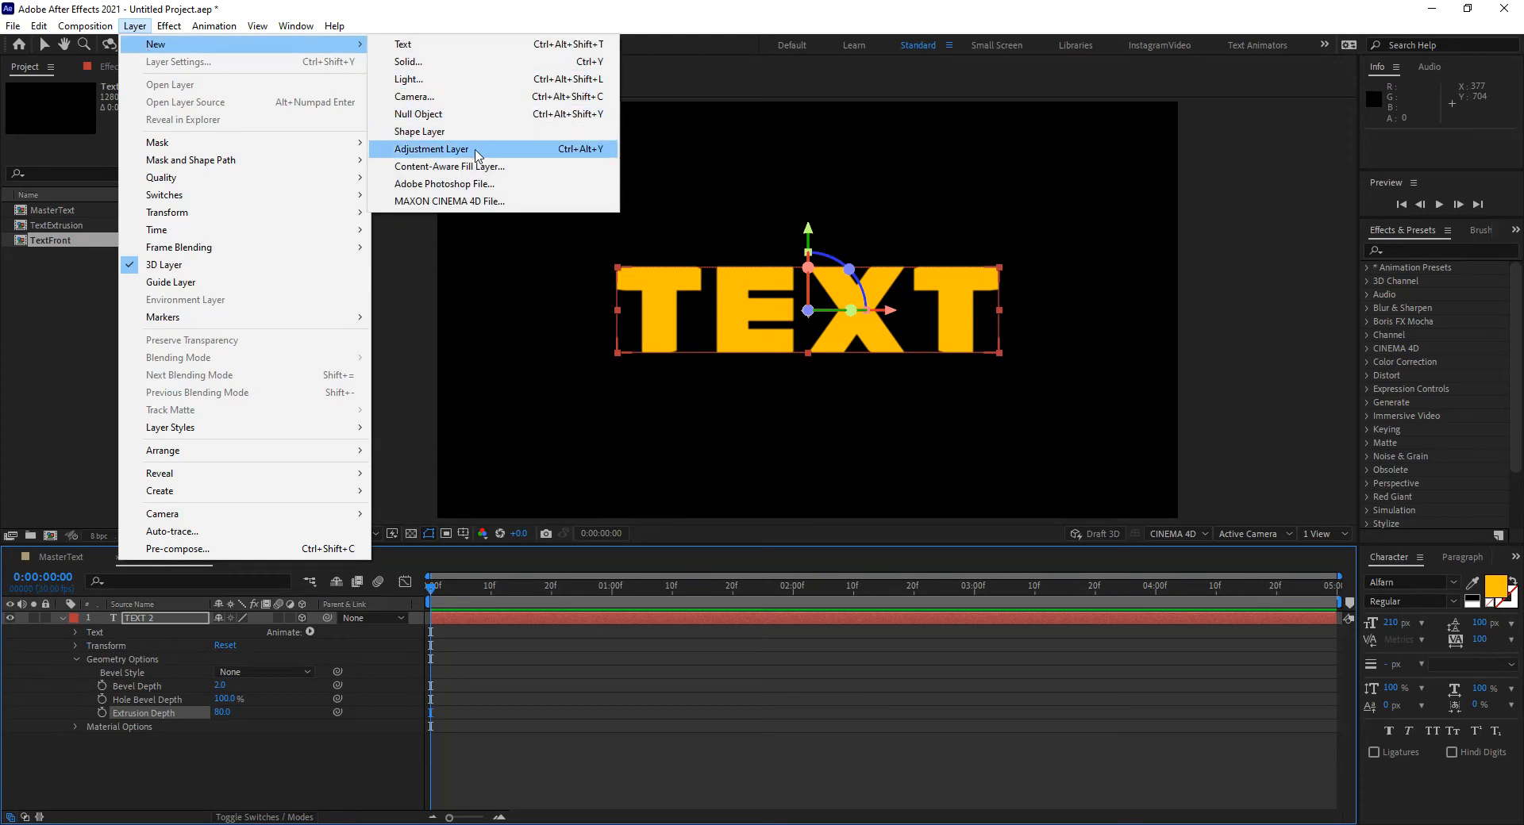
left_click(459, 81)
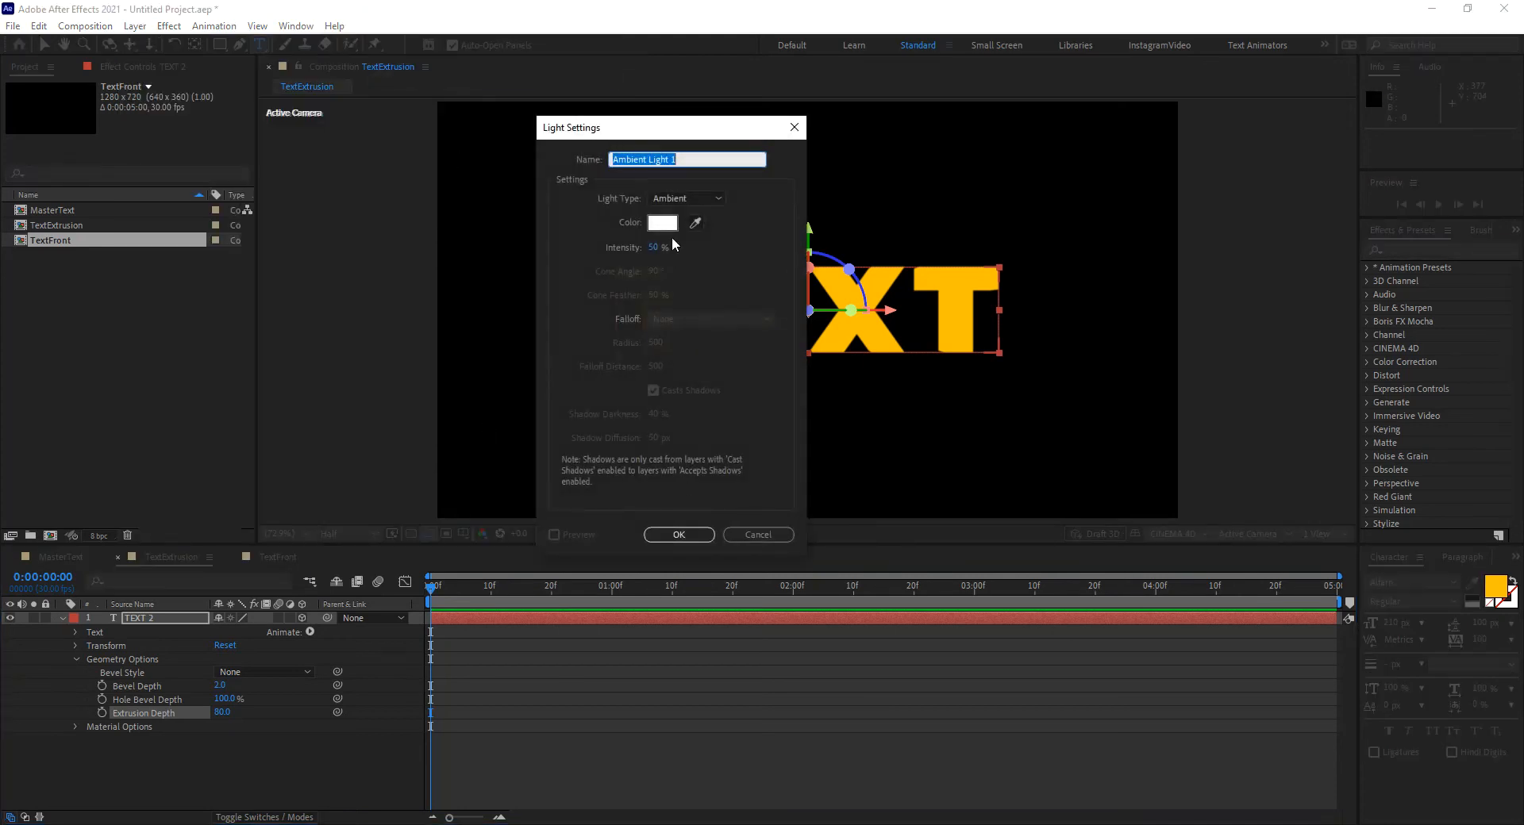
left_click(682, 198)
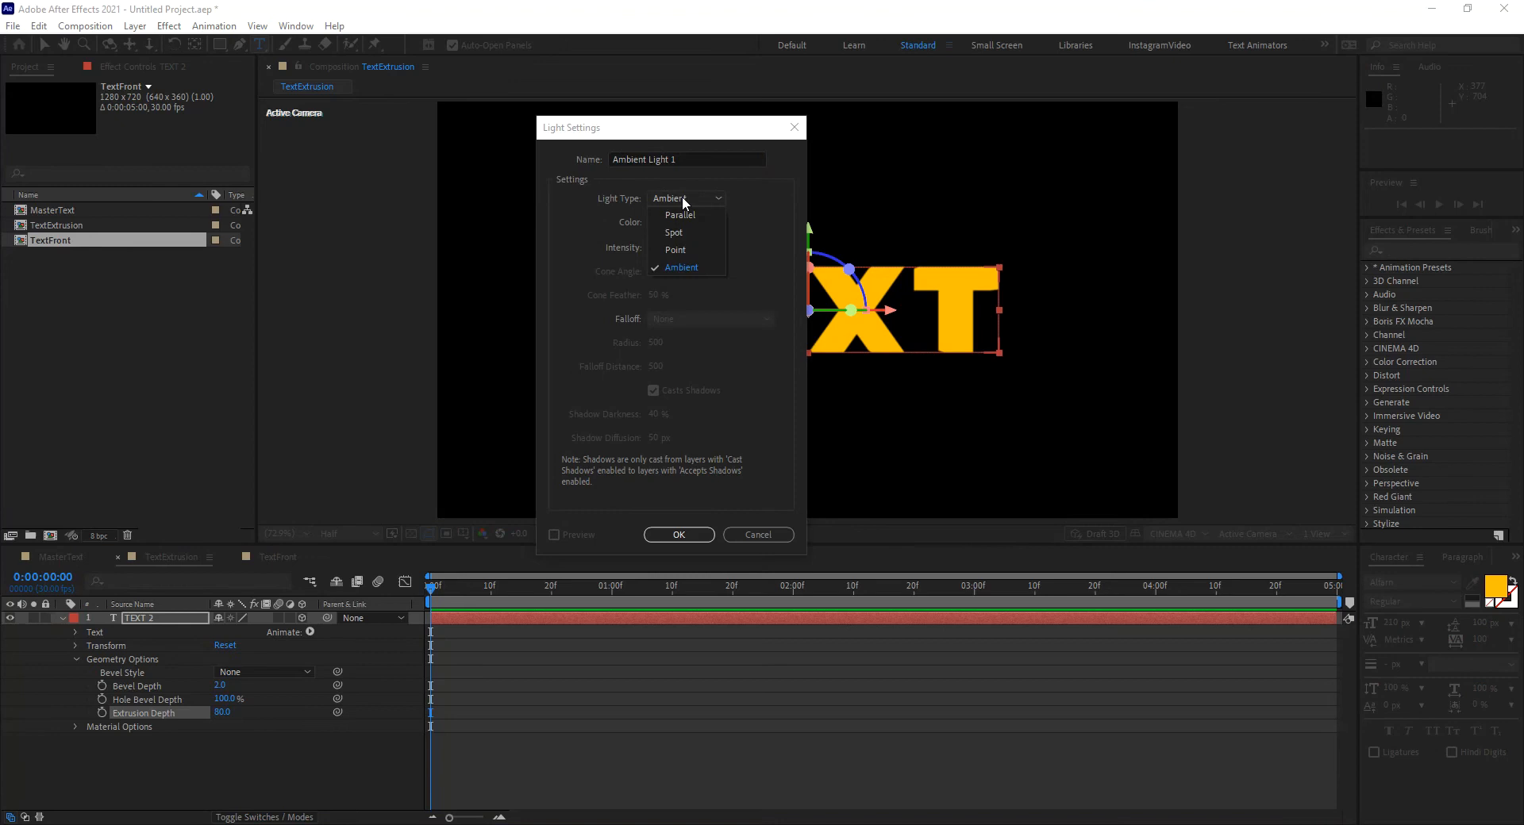
left_click(687, 251)
left_click(661, 247)
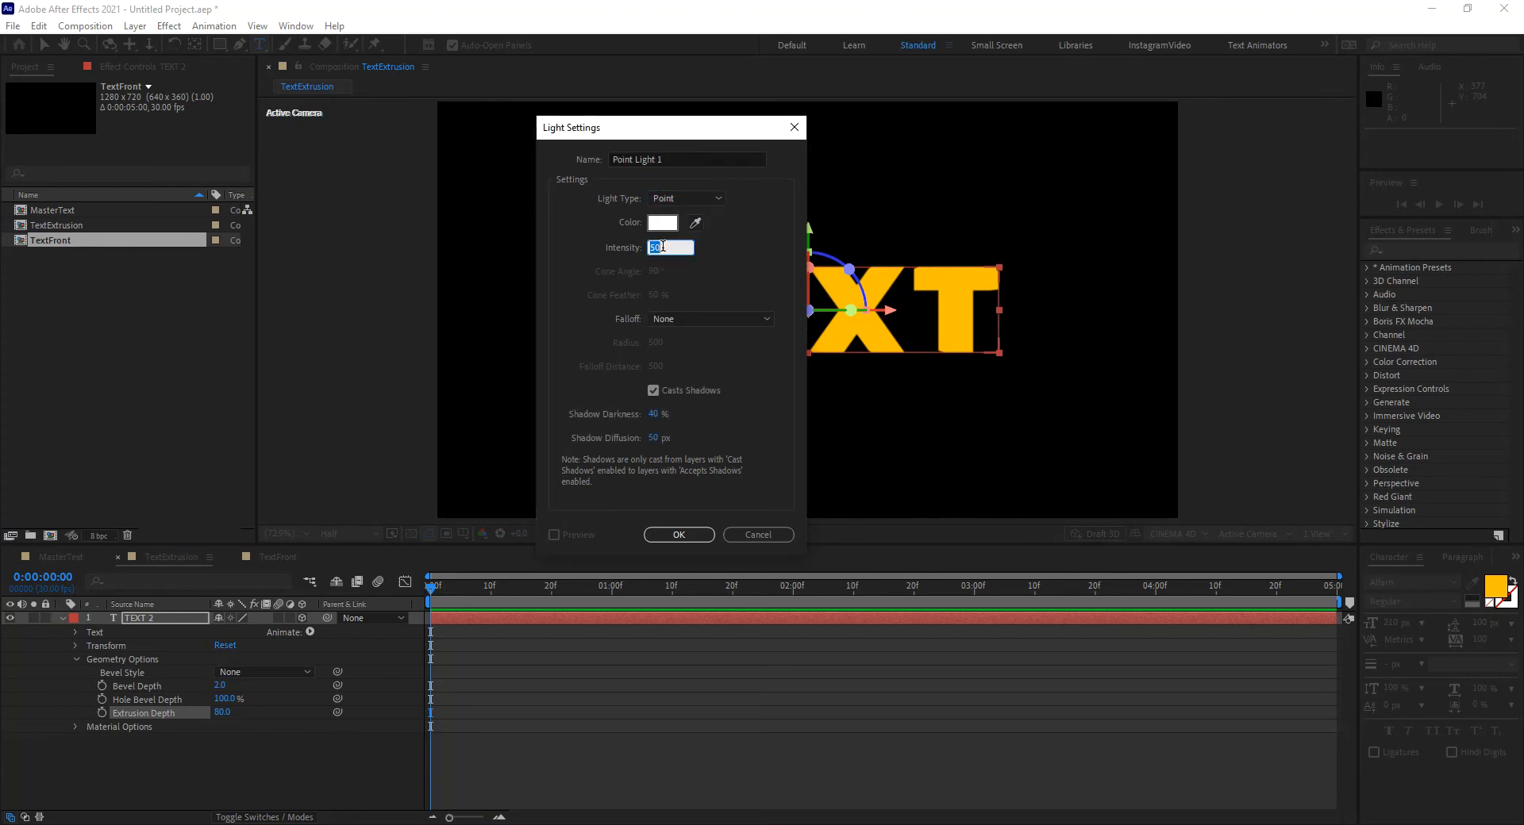
type("100")
left_click(579, 281)
Have the point light cast shadows with 100% shadow darkness and 0 px shadow diffusion, and create it.
left_click(653, 390)
left_click(653, 390)
left_click(654, 414)
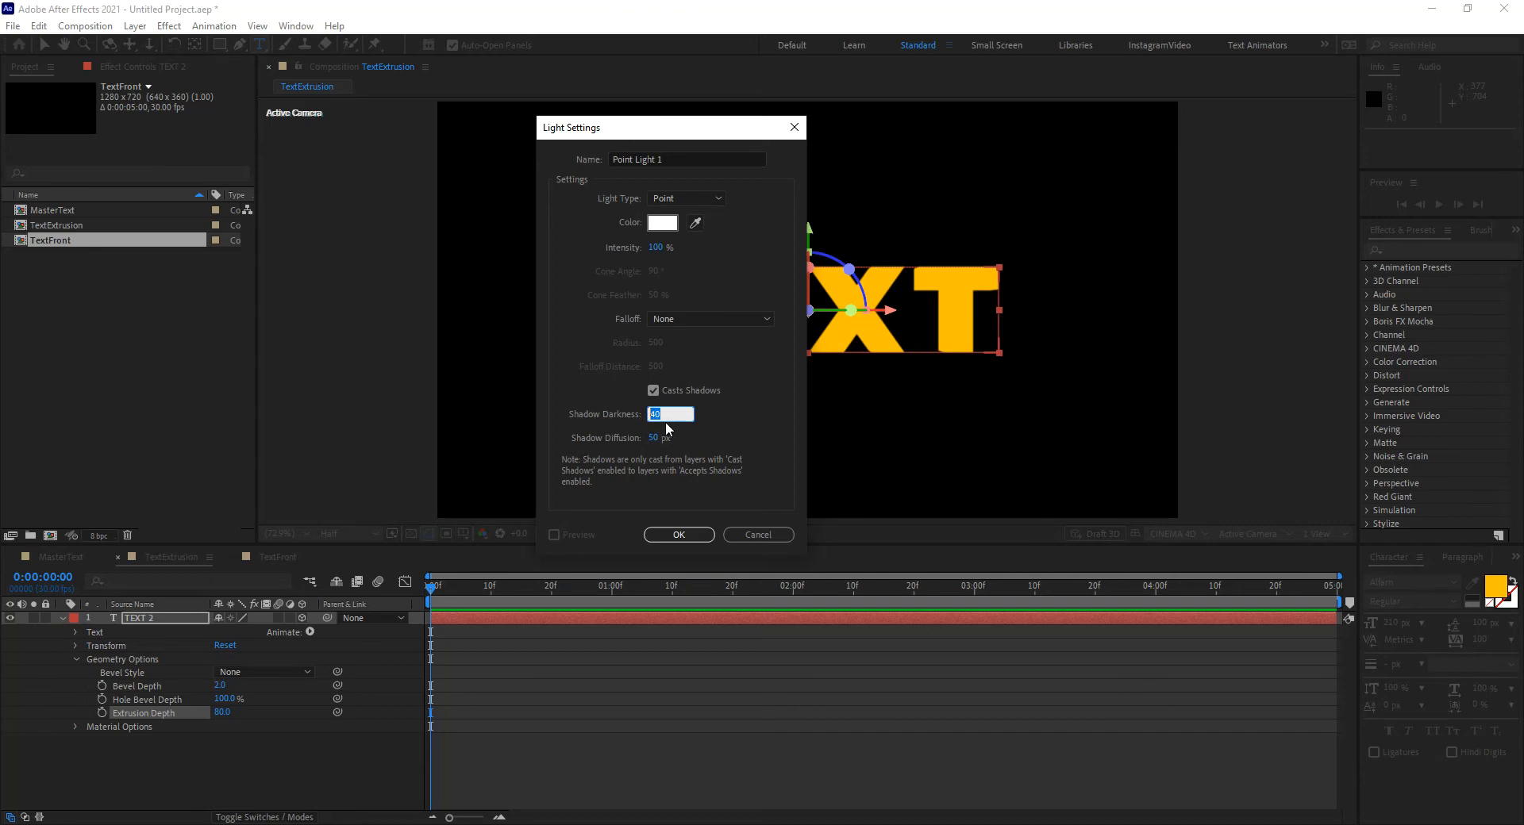
type("100")
left_click(653, 438)
left_click(719, 419)
left_click(667, 535)
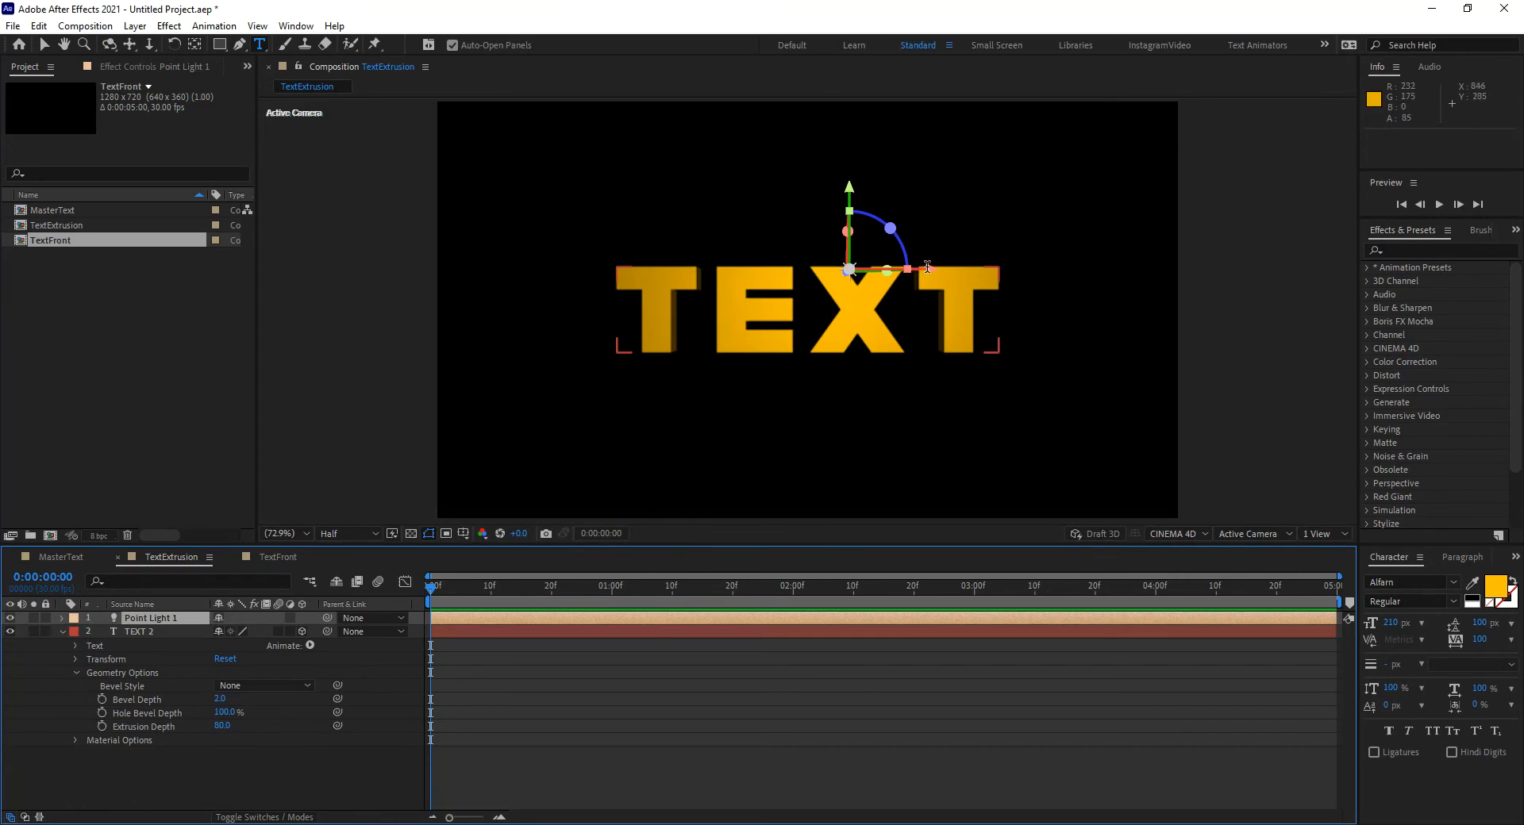
Move the point light right of the text to about 1090, 307, -263, and duplicate it to the text's left at about X 154.
key("v")
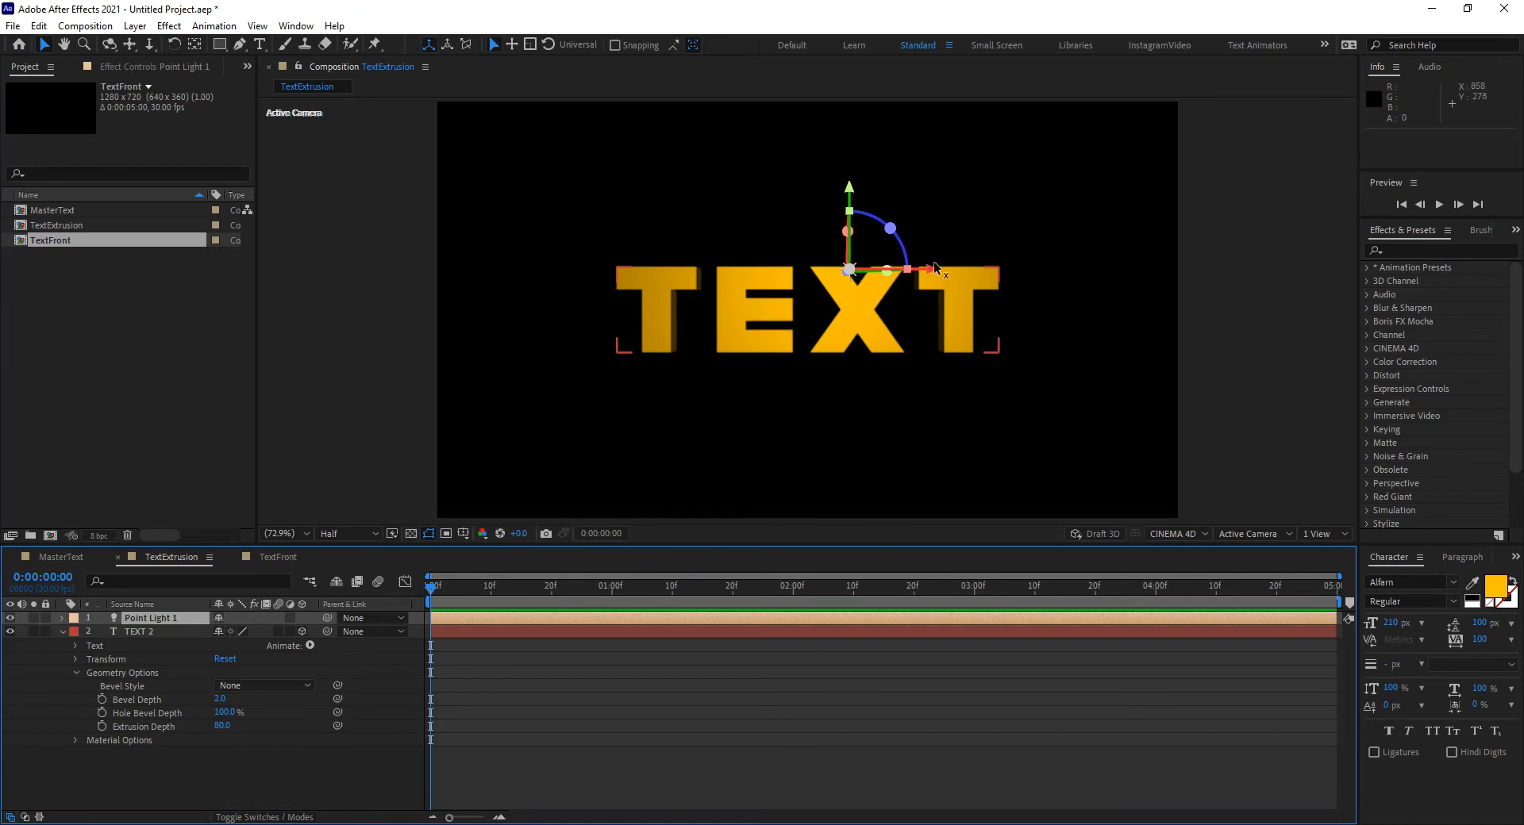
left_click_drag(927, 274, 1012, 308)
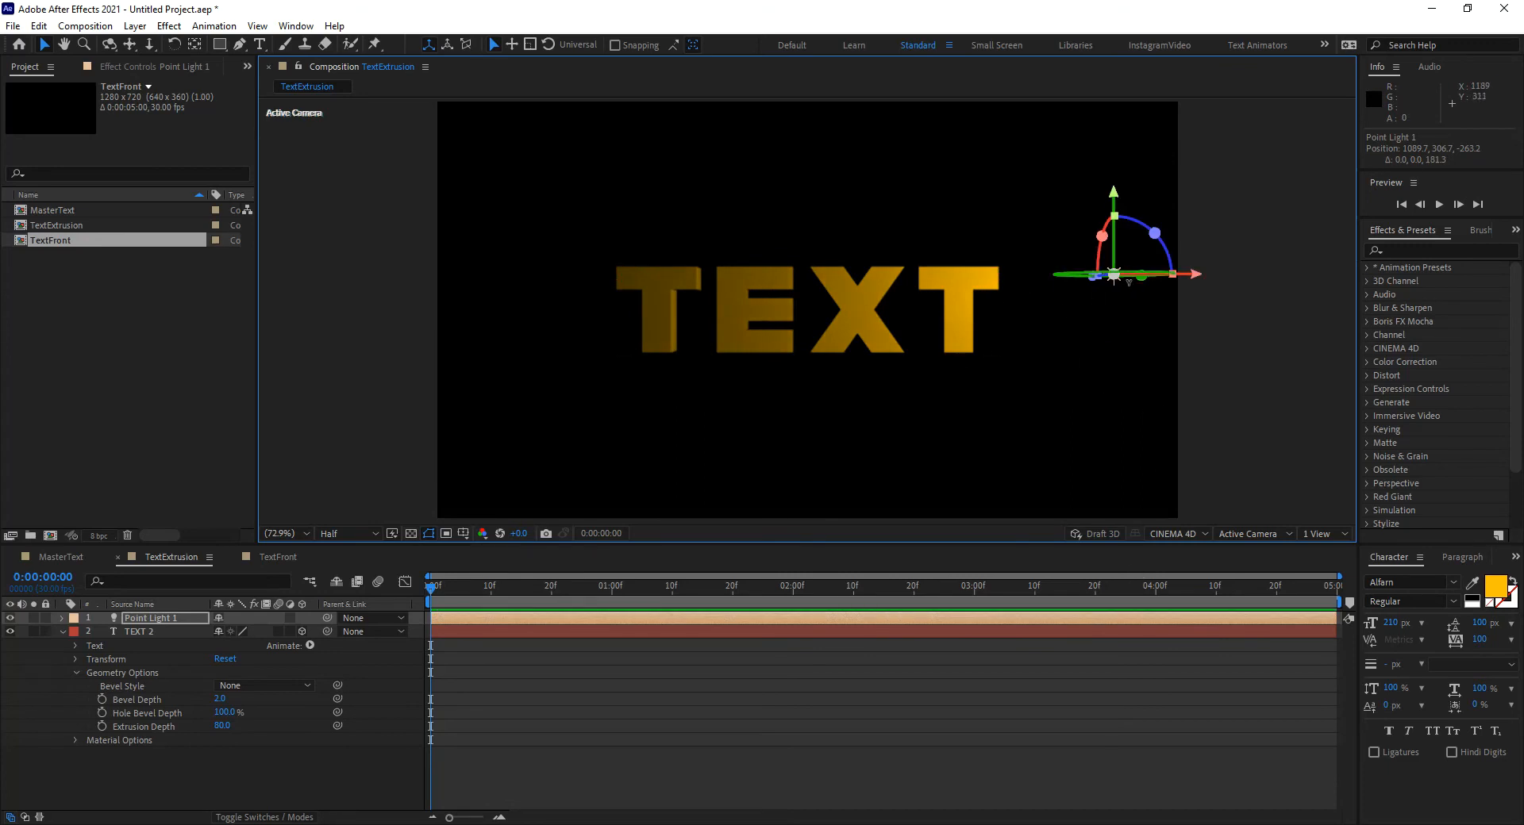
key("ctrl+d")
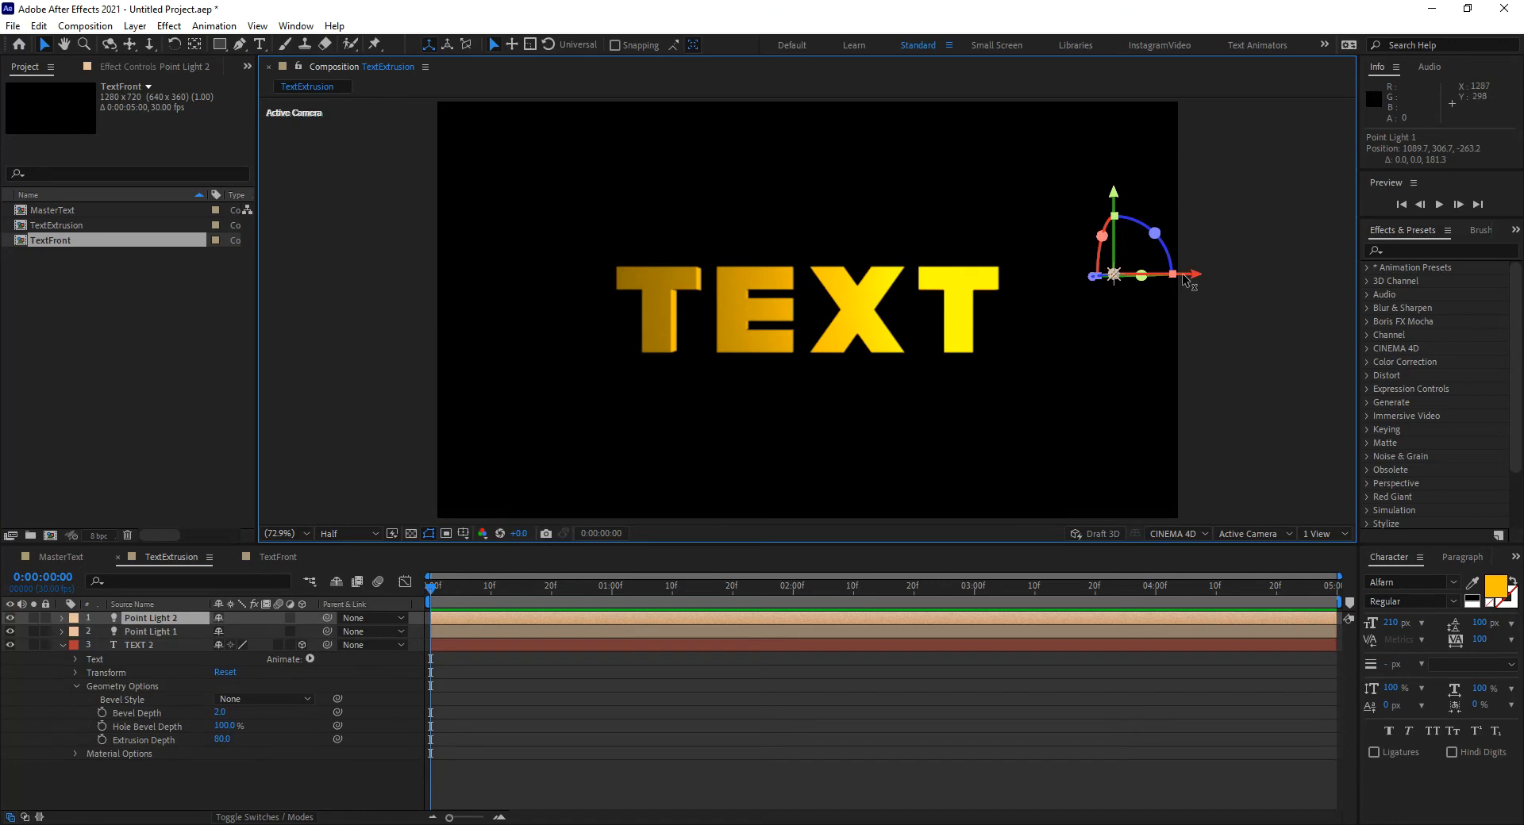
left_click_drag(1196, 276, 631, 301)
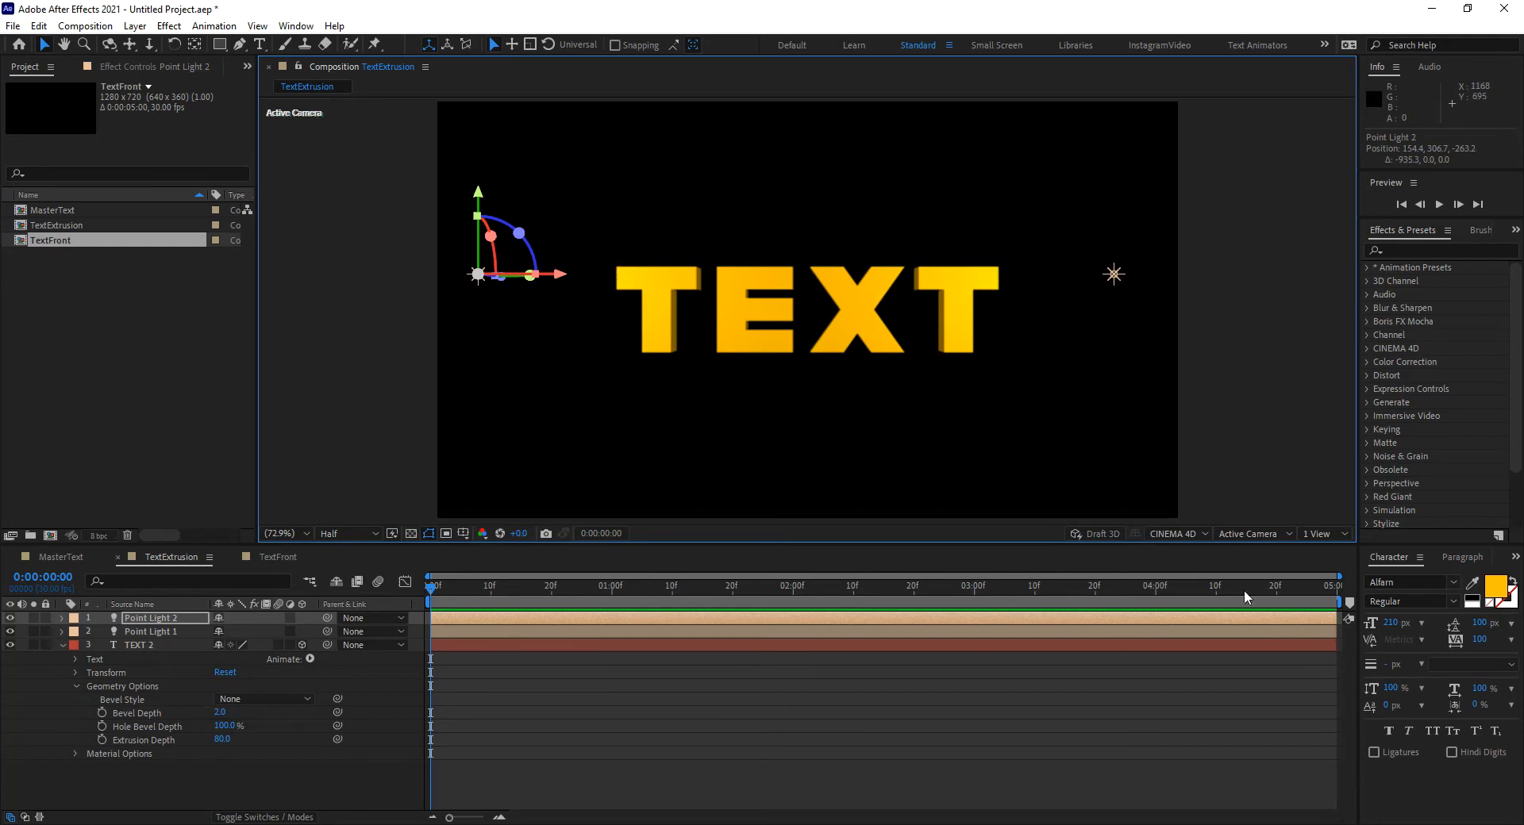
In Custom View 1, move both point lights together along Z toward the text, to about Z -189.
left_click(1268, 534)
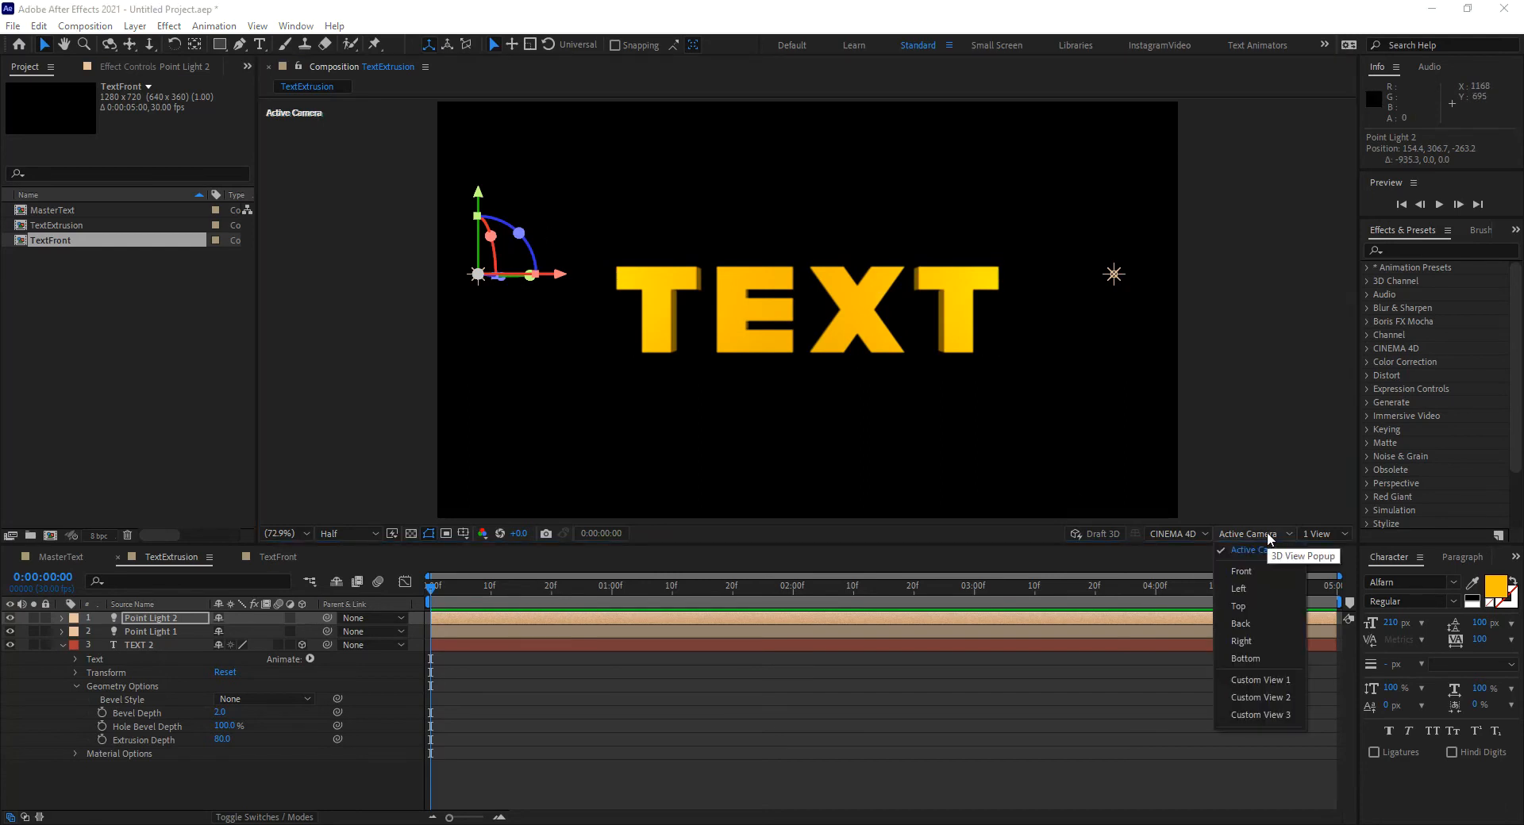
left_click(1256, 679)
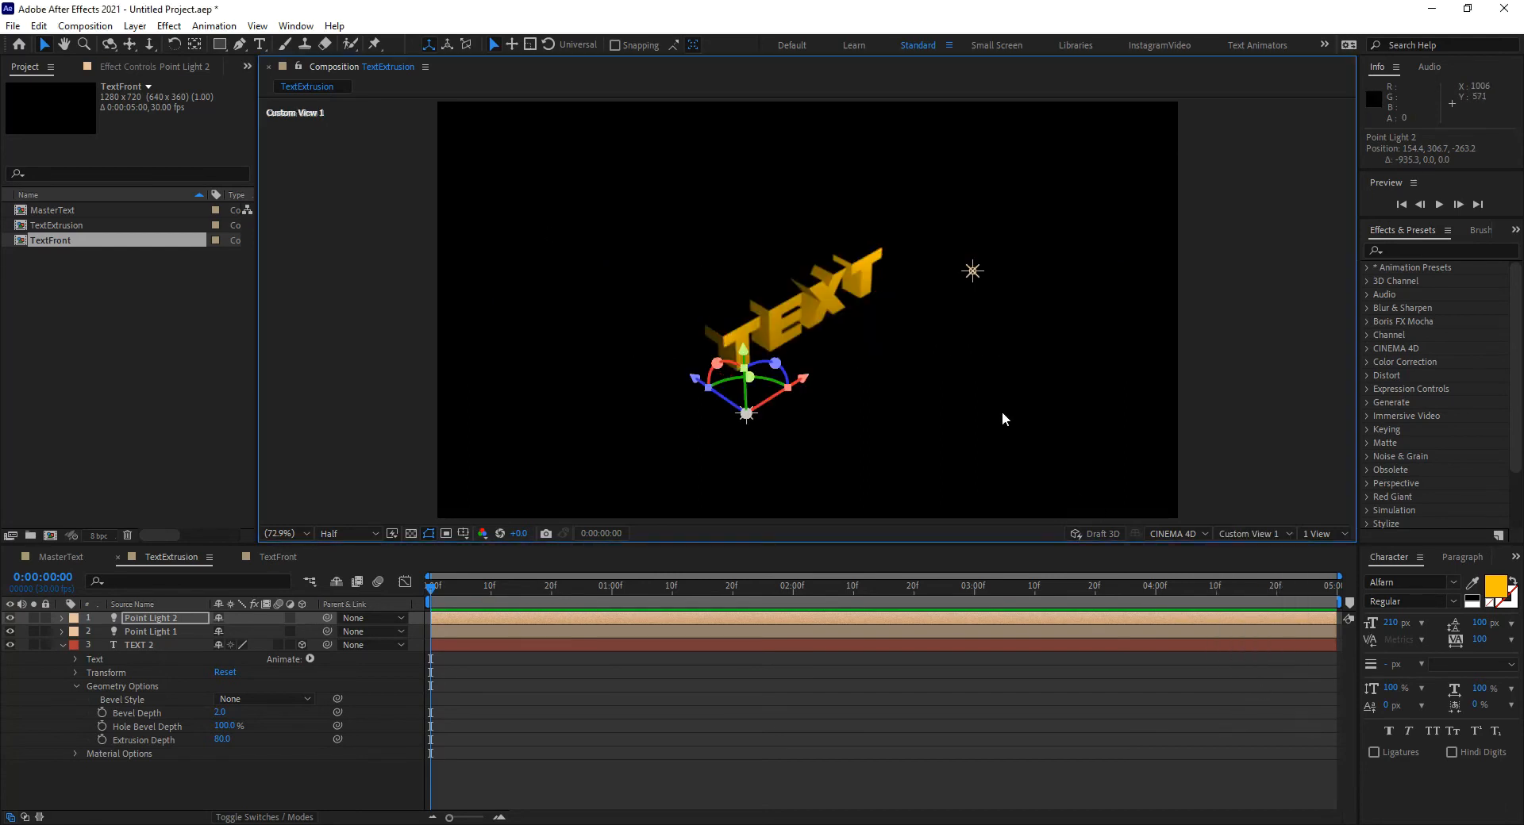
left_click(972, 271, "shift")
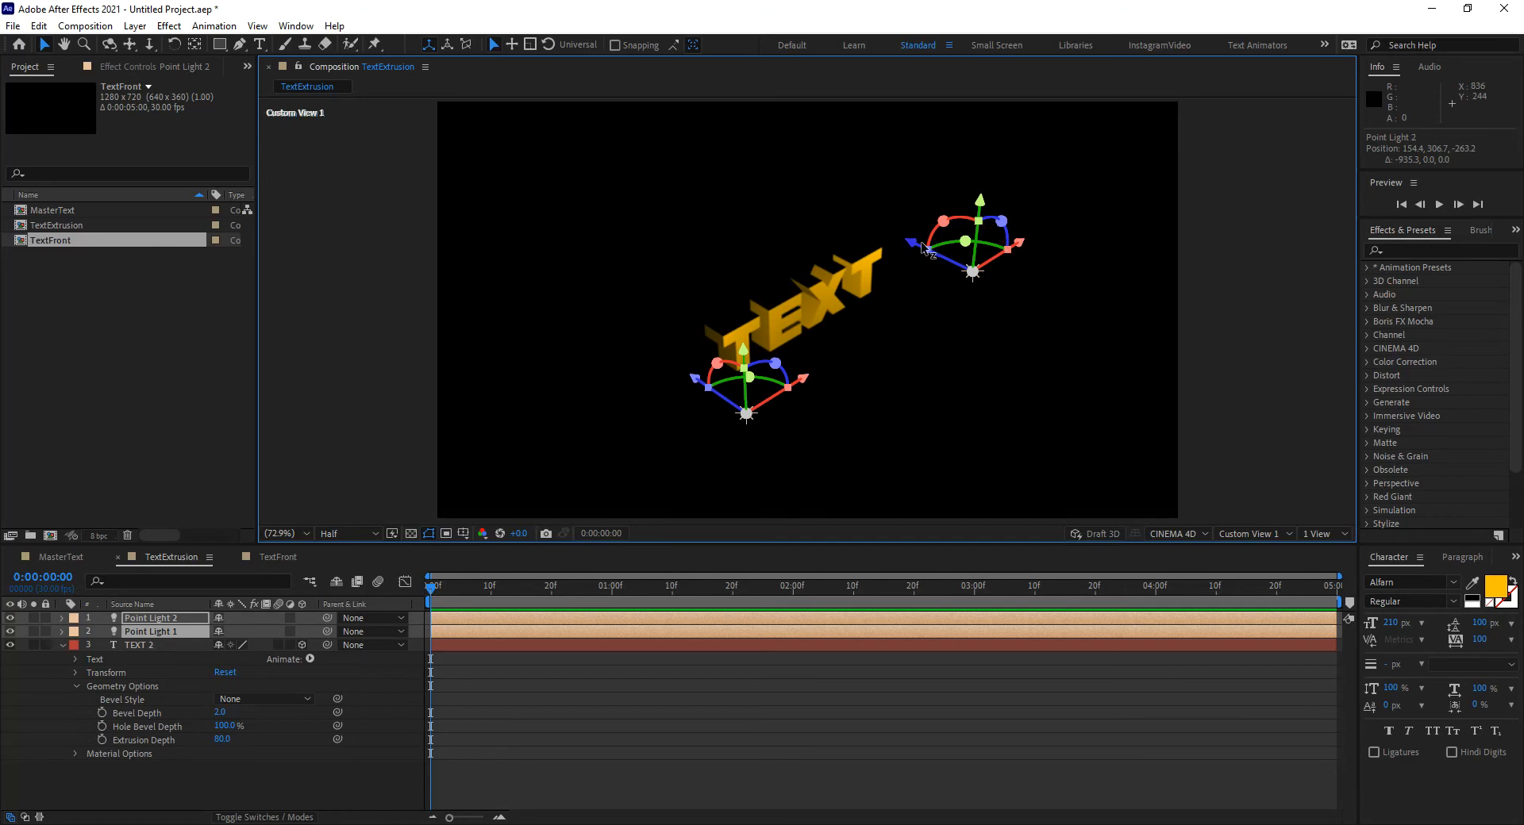
left_click_drag(924, 243, 866, 295)
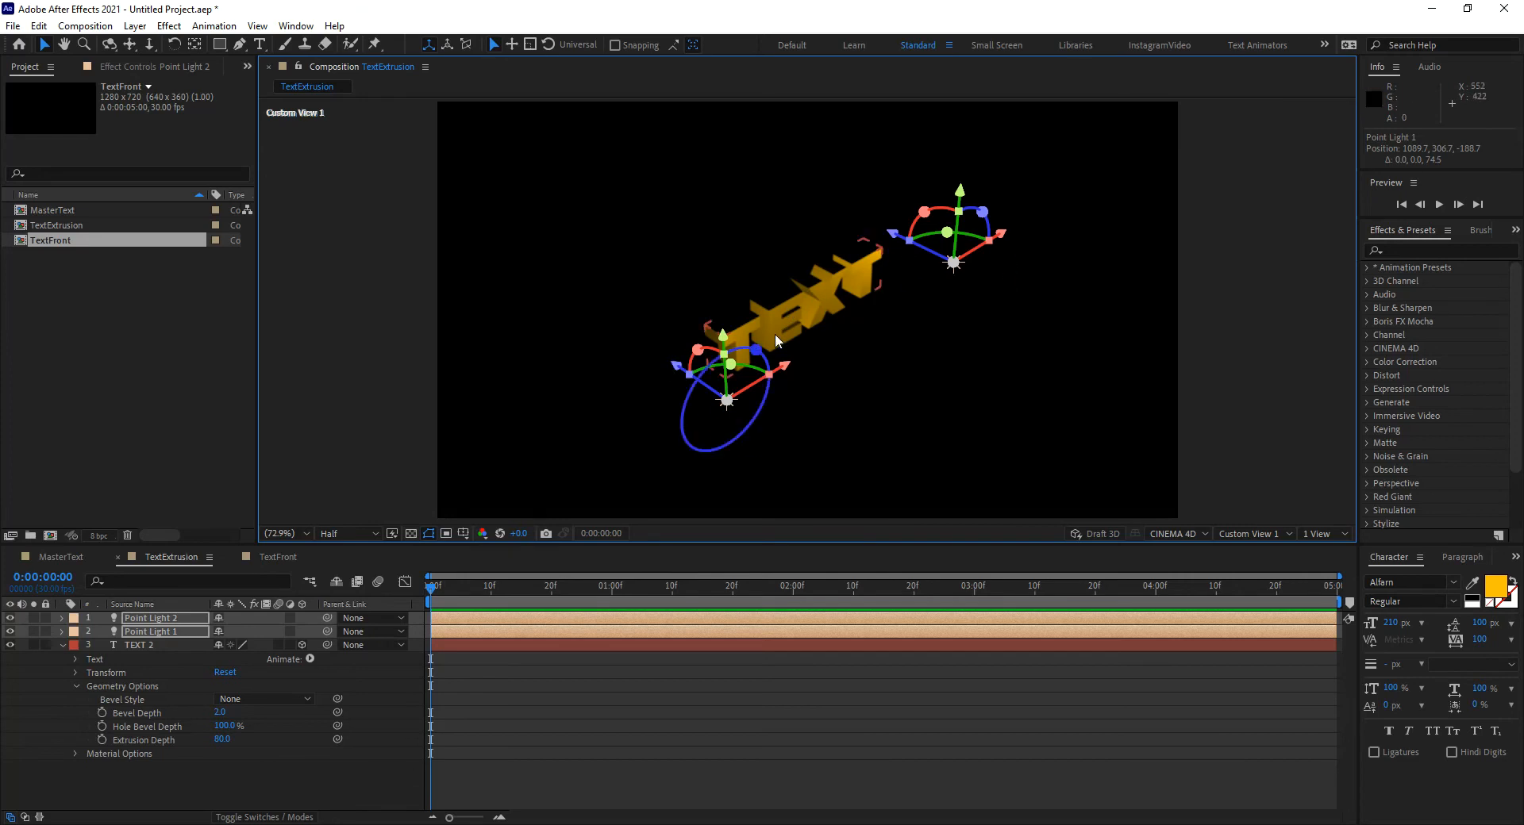
Check the shadow settings of both point lights and turn on Casts Shadows in the TEXT 2 layer's material options.
left_click(165, 619, "shift")
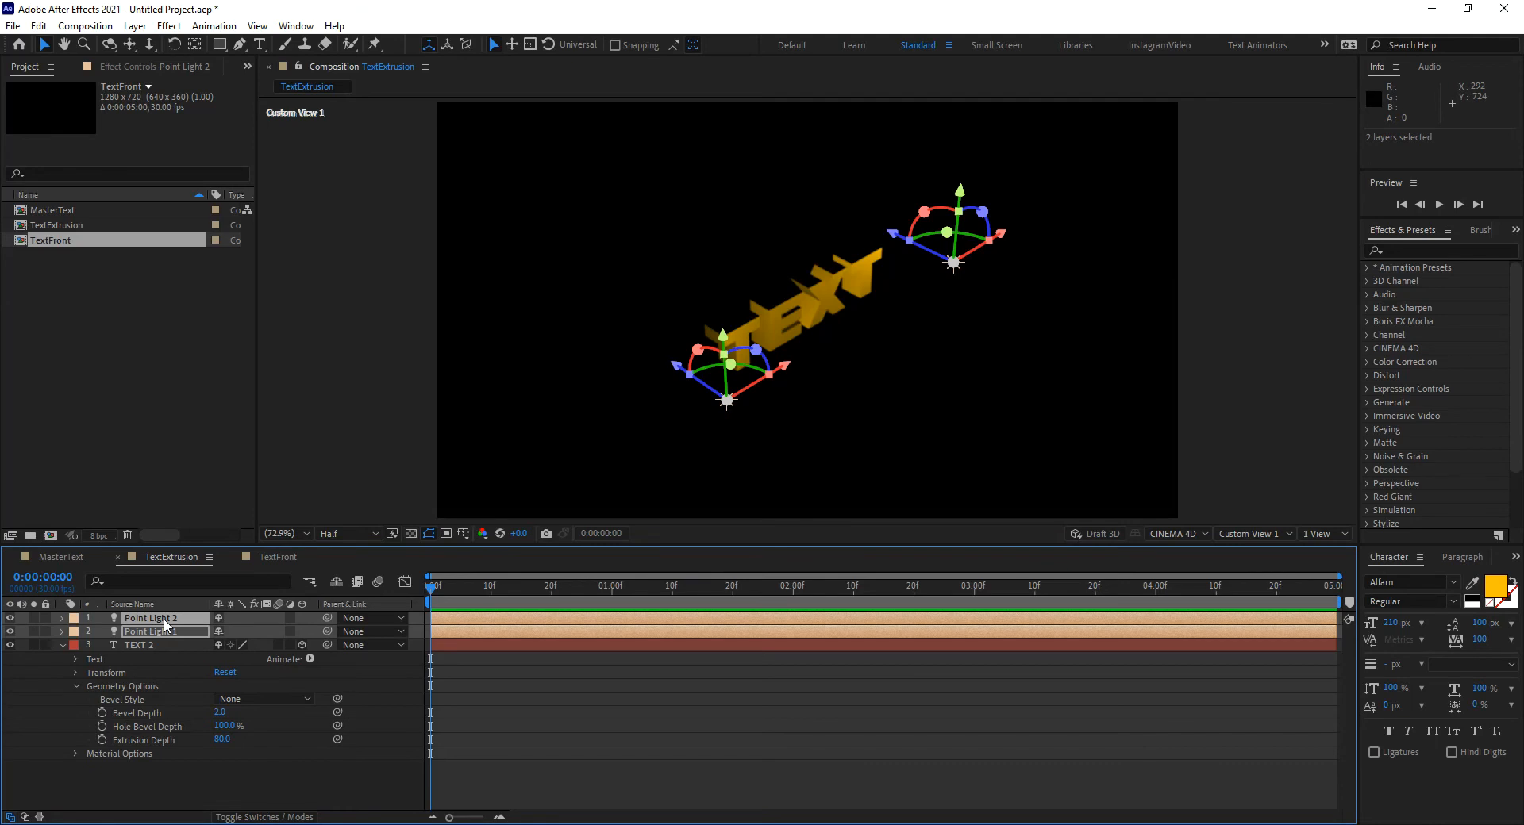
key("a")
key("a")
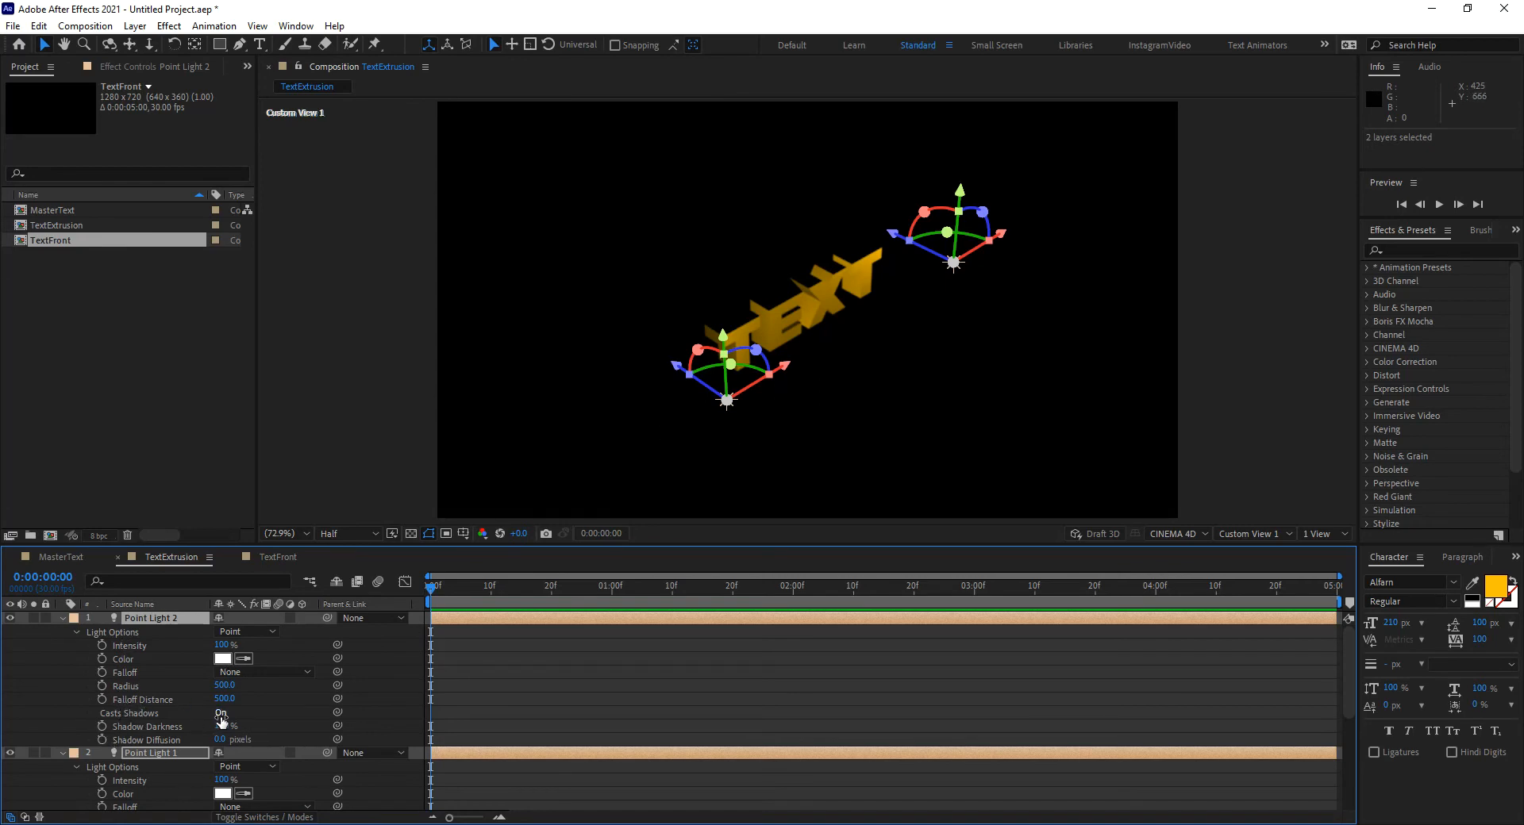
left_click(61, 618)
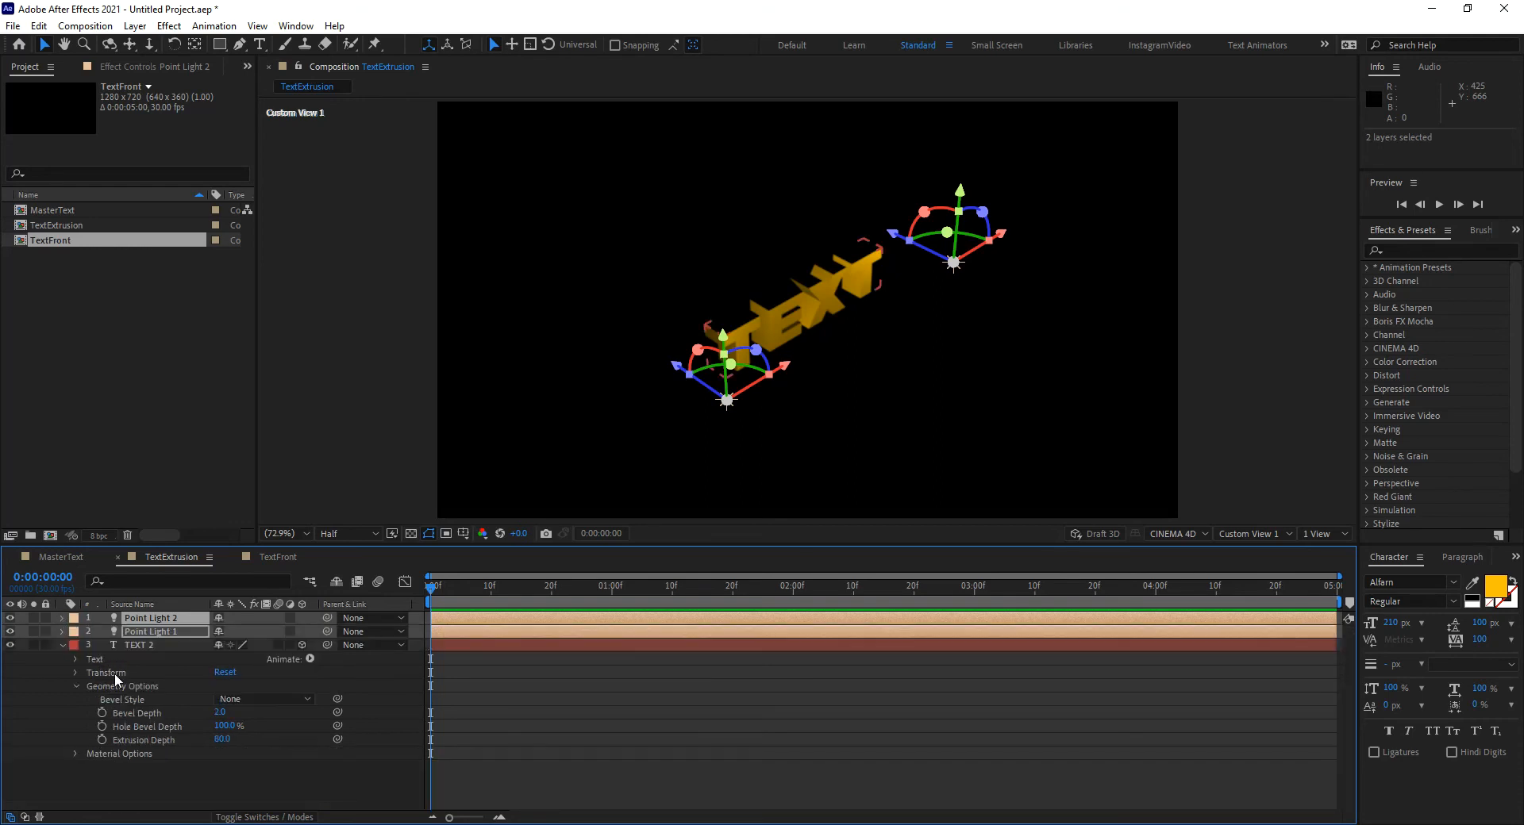
left_click(150, 644)
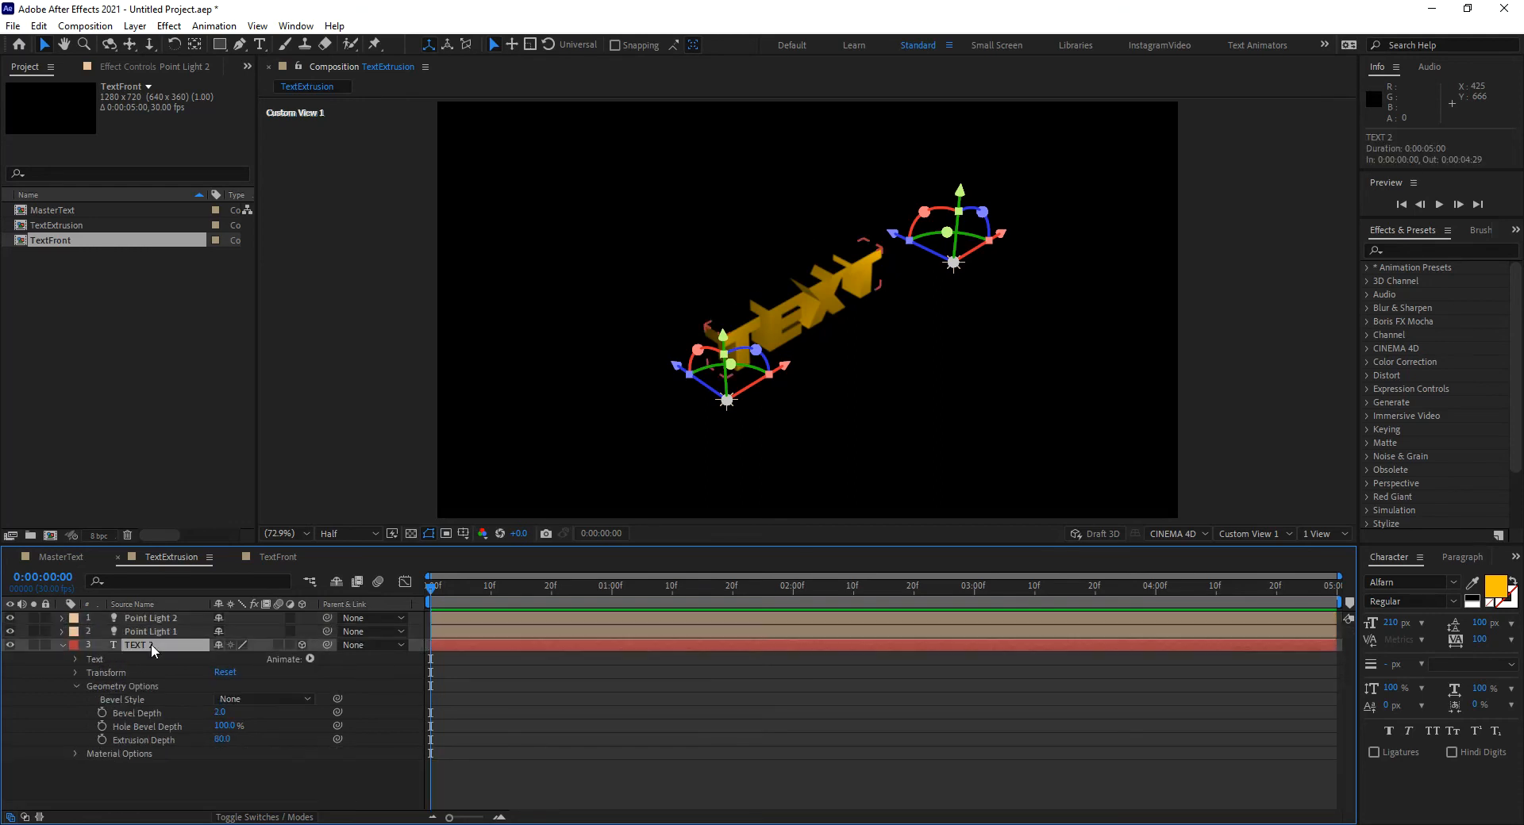
left_click(75, 754)
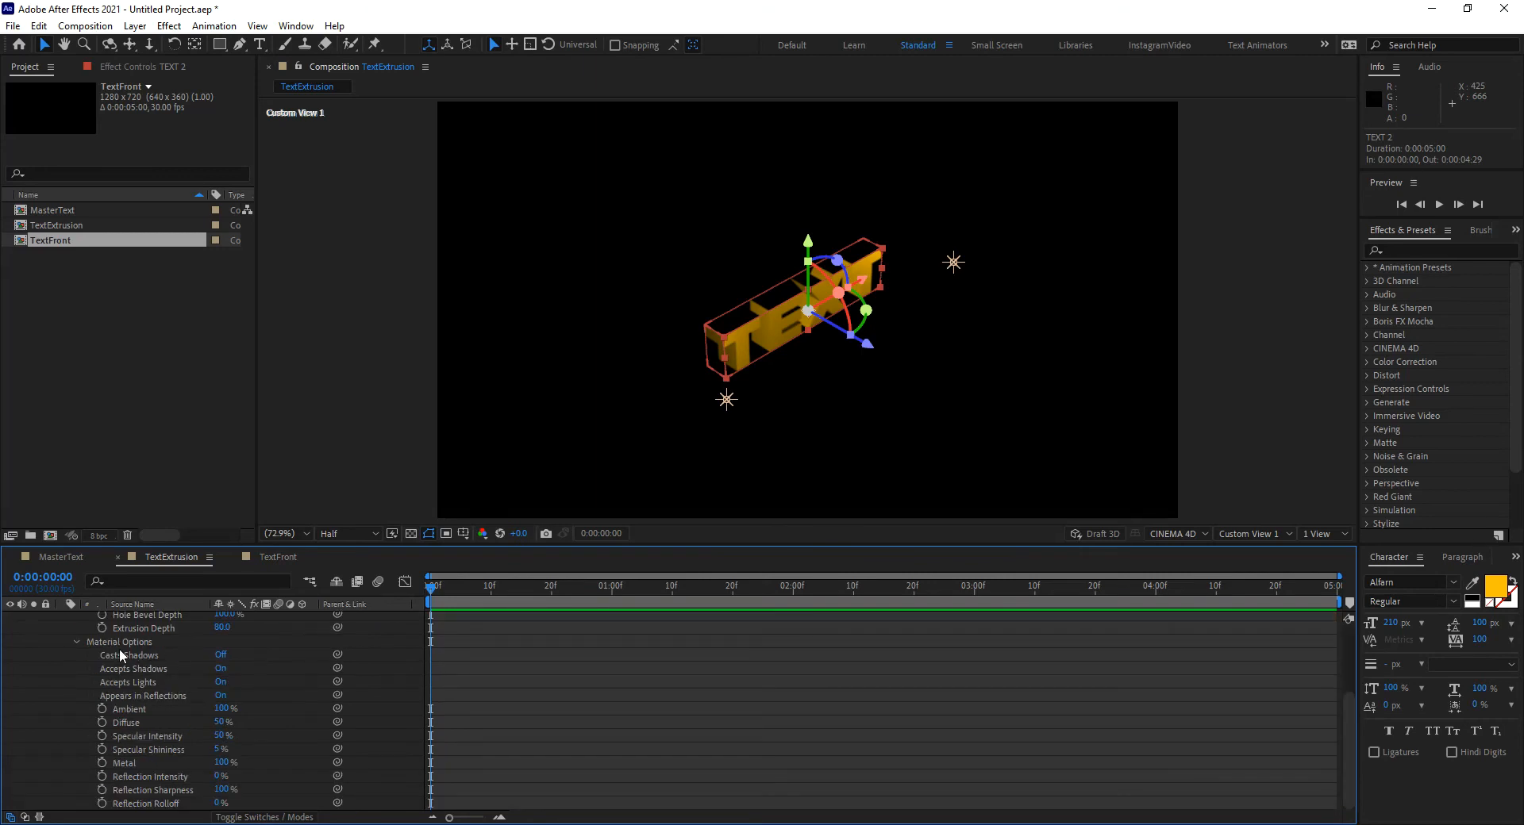
left_click(221, 655)
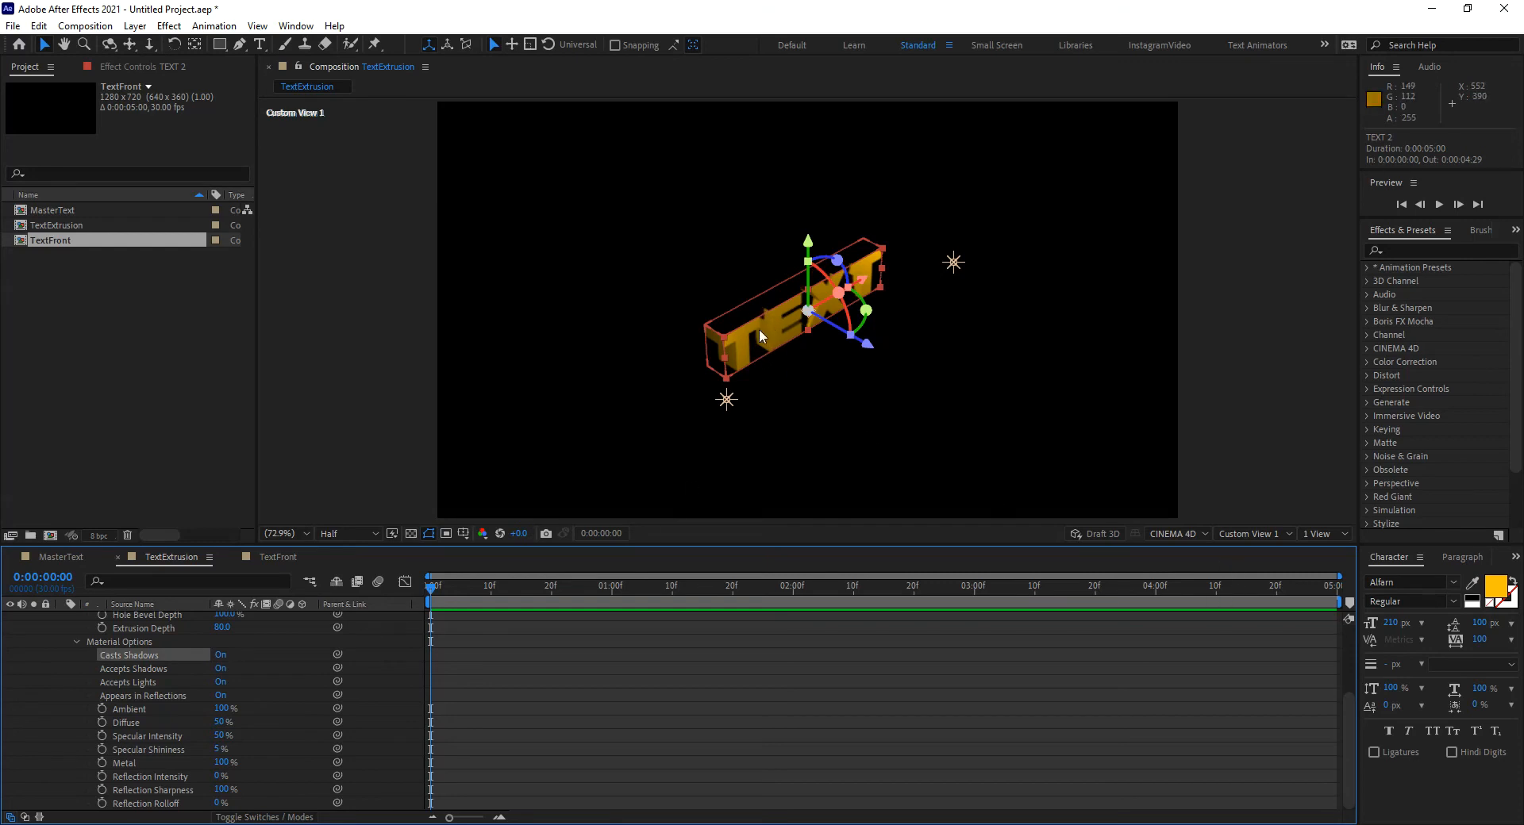
scroll(105, 649, "up", 1)
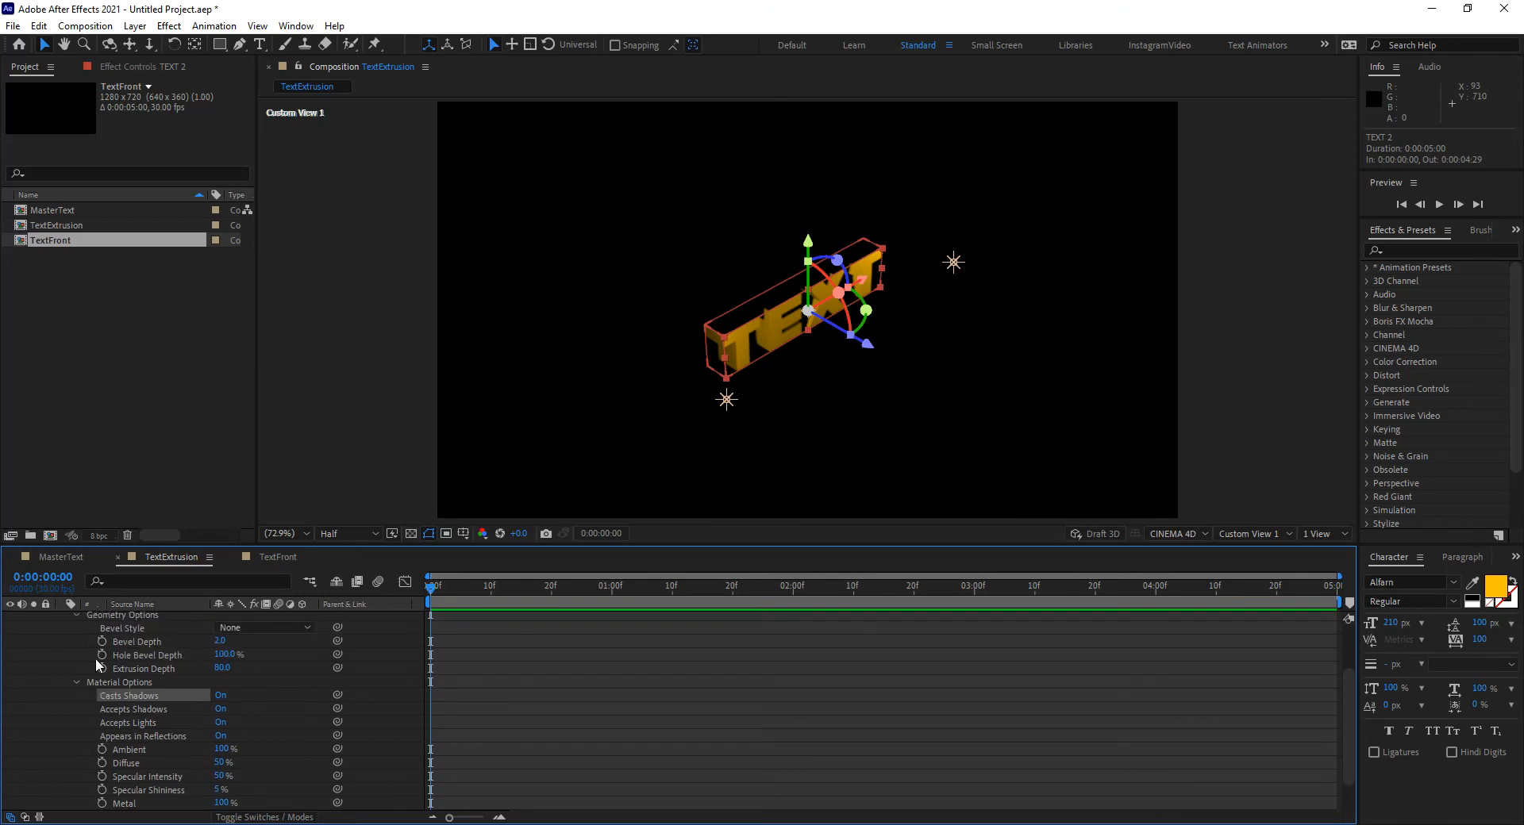
left_click(77, 681)
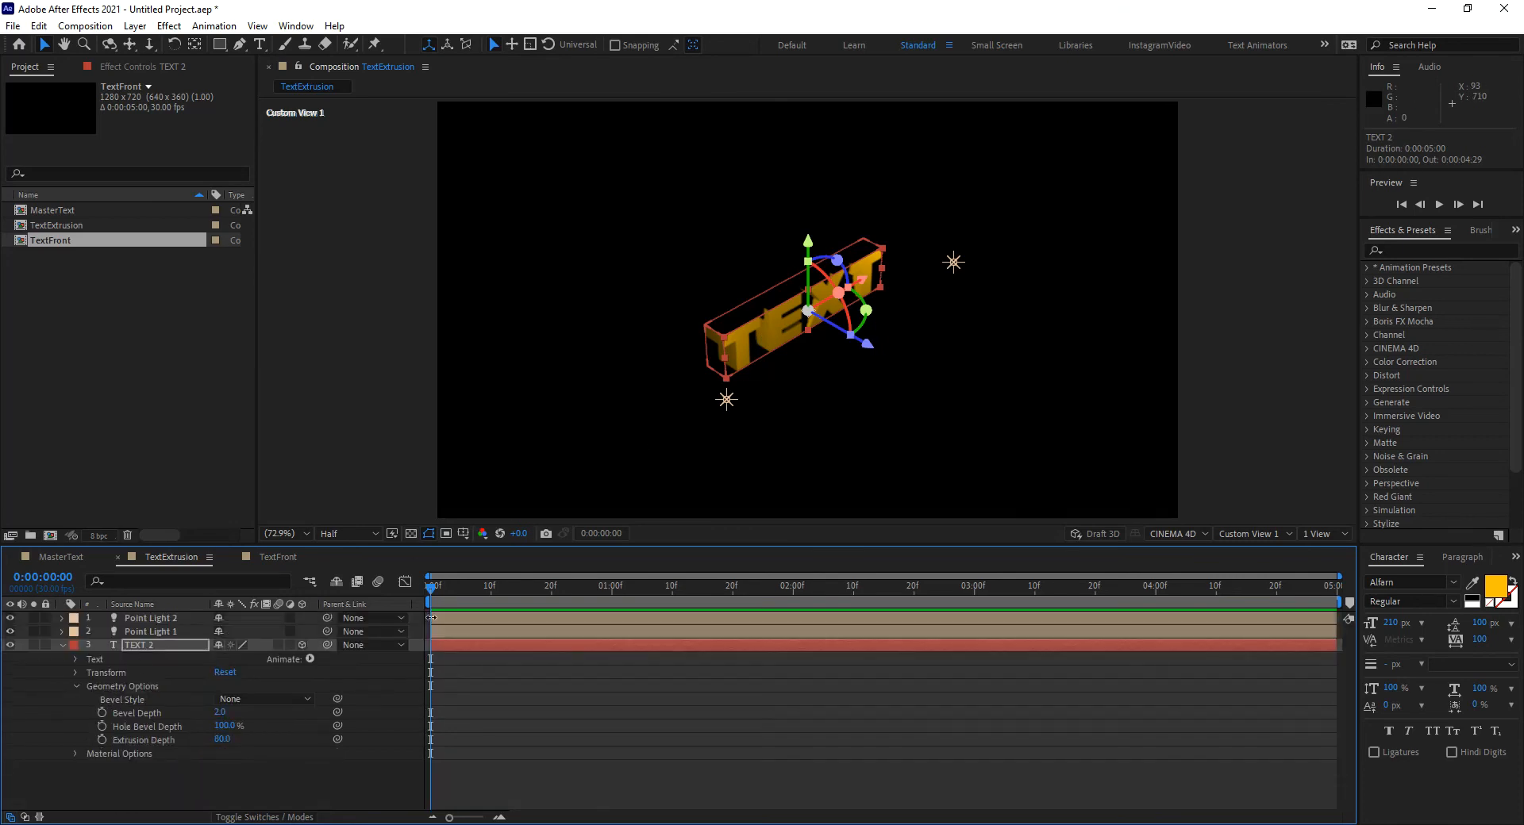
Examine the lighting and shadows on the extruded text from the active camera and from an orbited Custom View 1.
left_click(1259, 533)
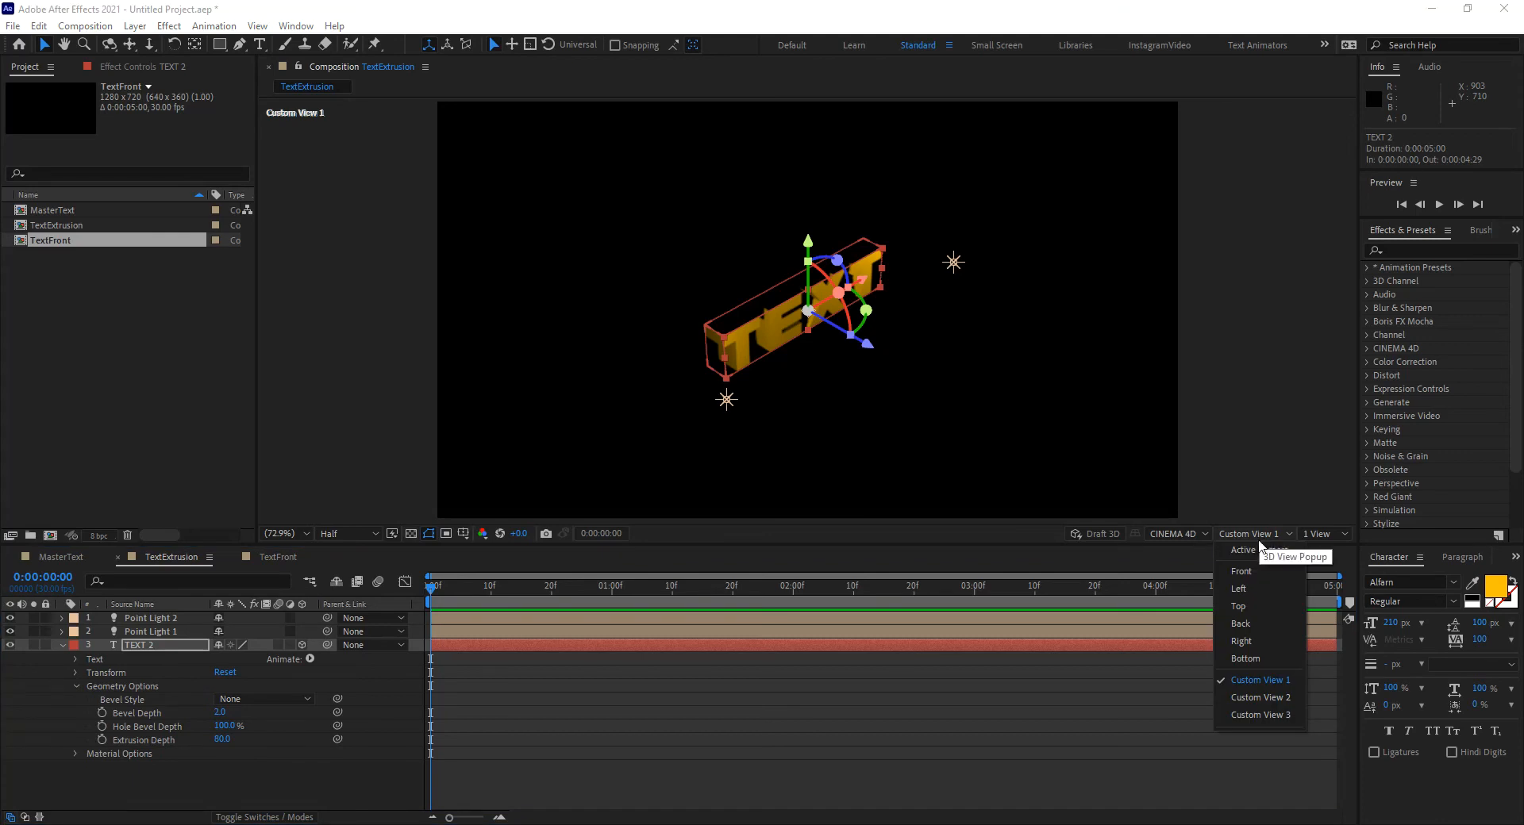
left_click(1249, 560)
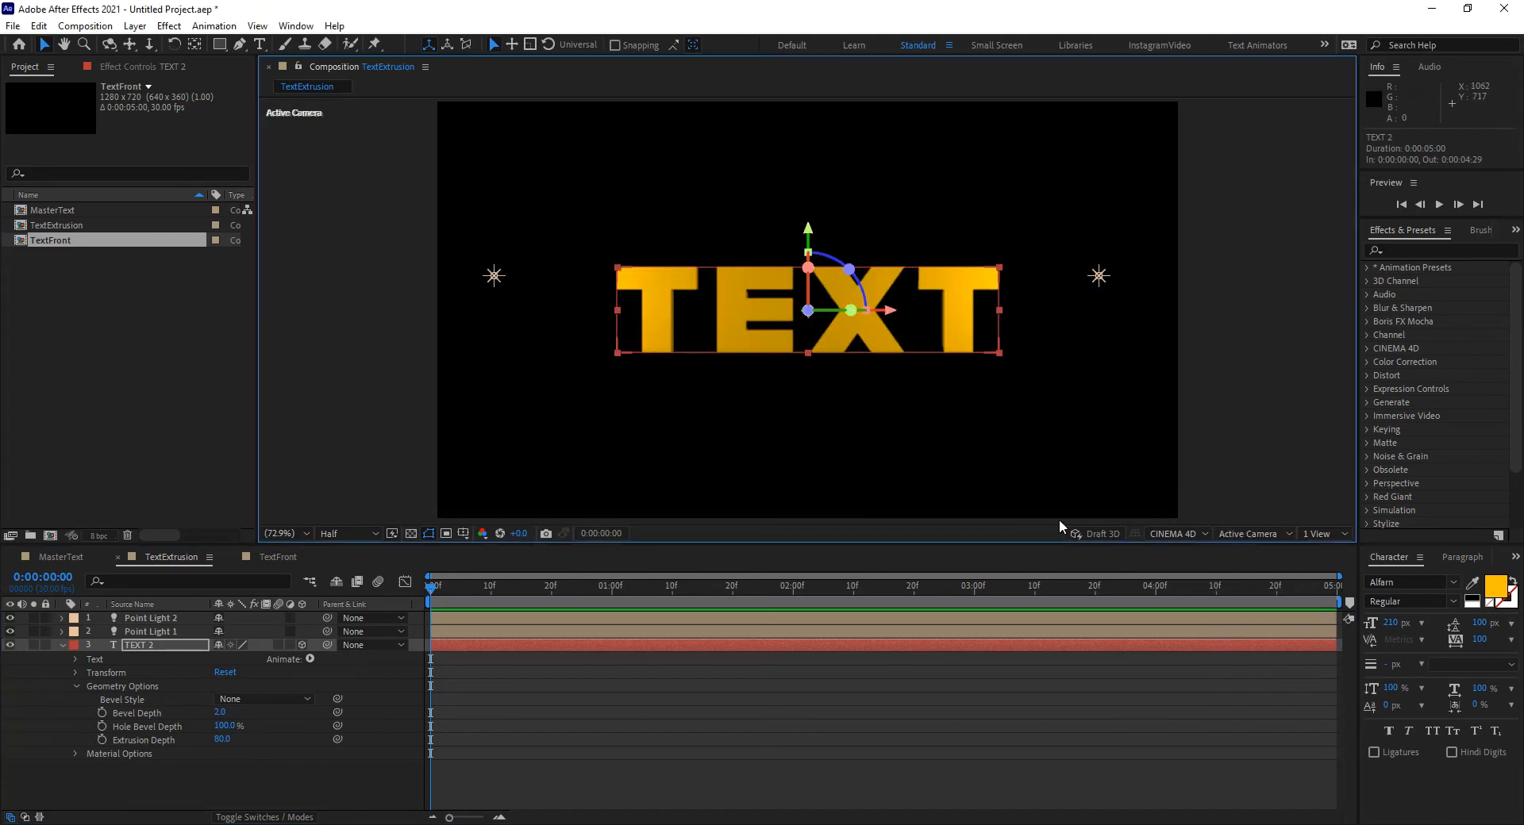
left_click(1270, 533)
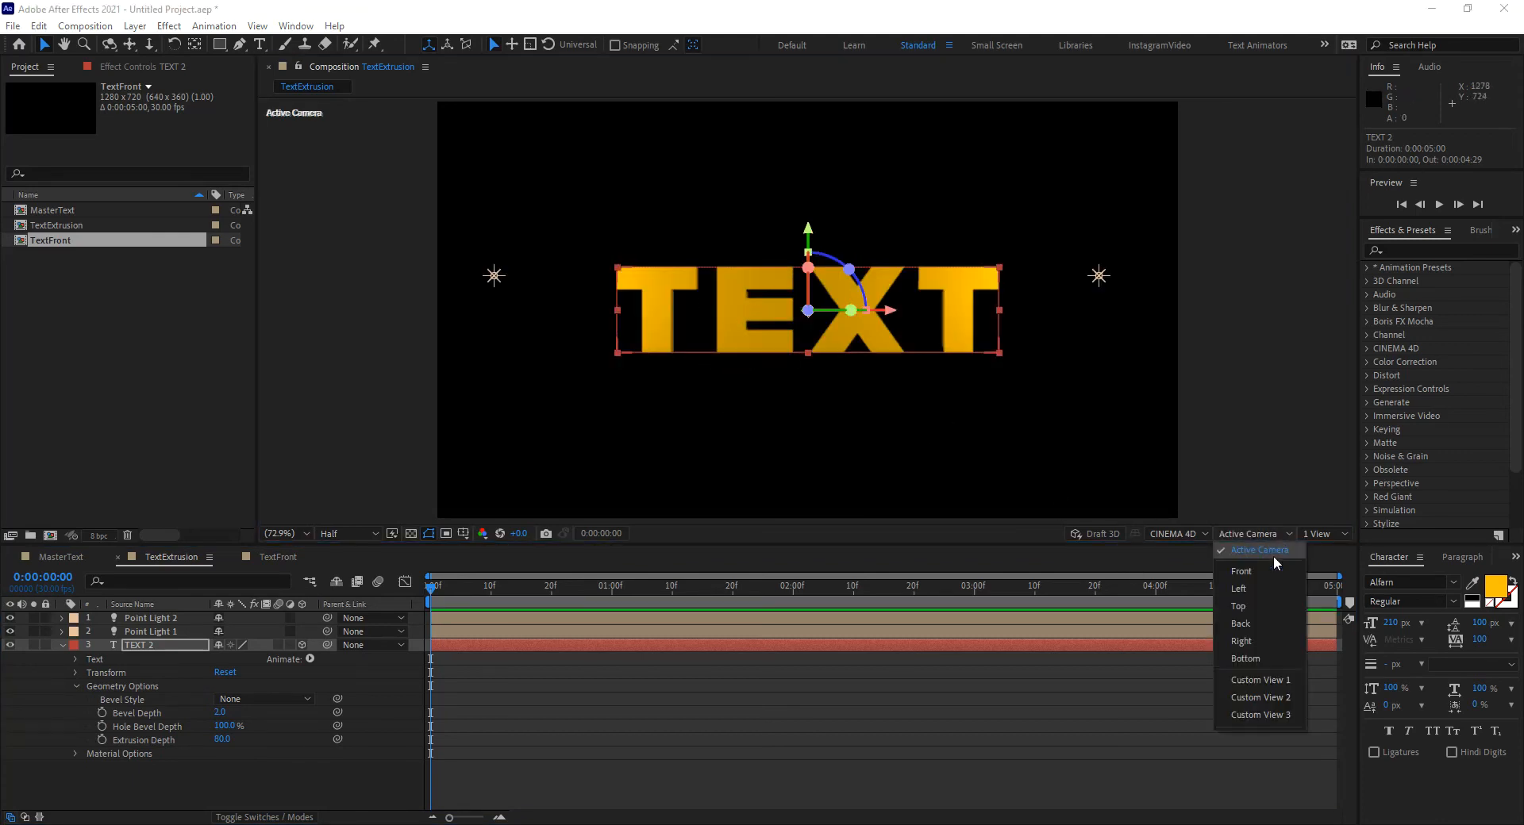
left_click(1258, 680)
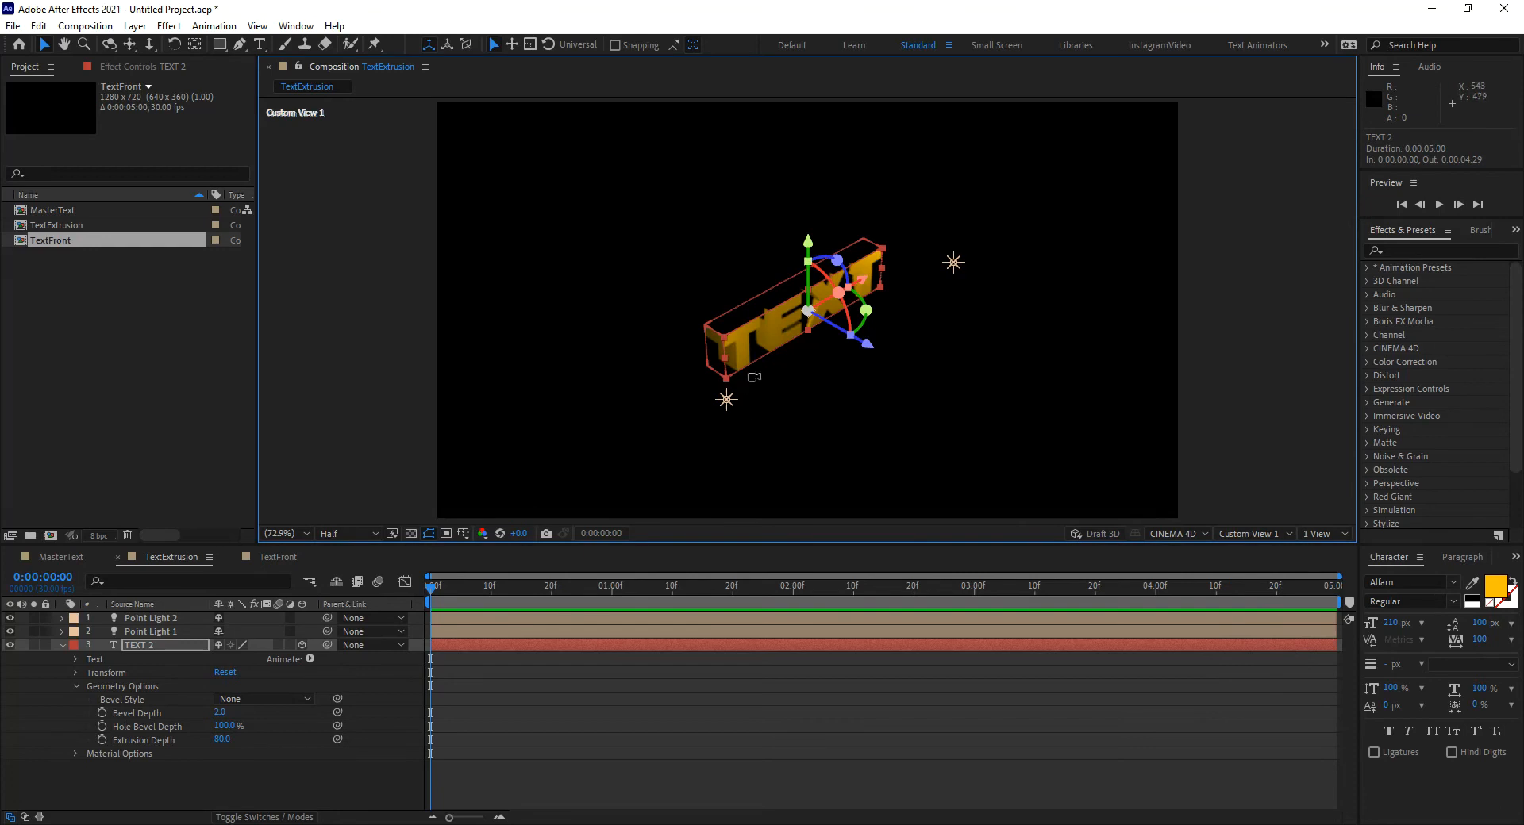
mouse_move(796, 327)
left_mouse_down()
mouse_move(771, 269)
mouse_move(810, 315)
left_mouse_up()
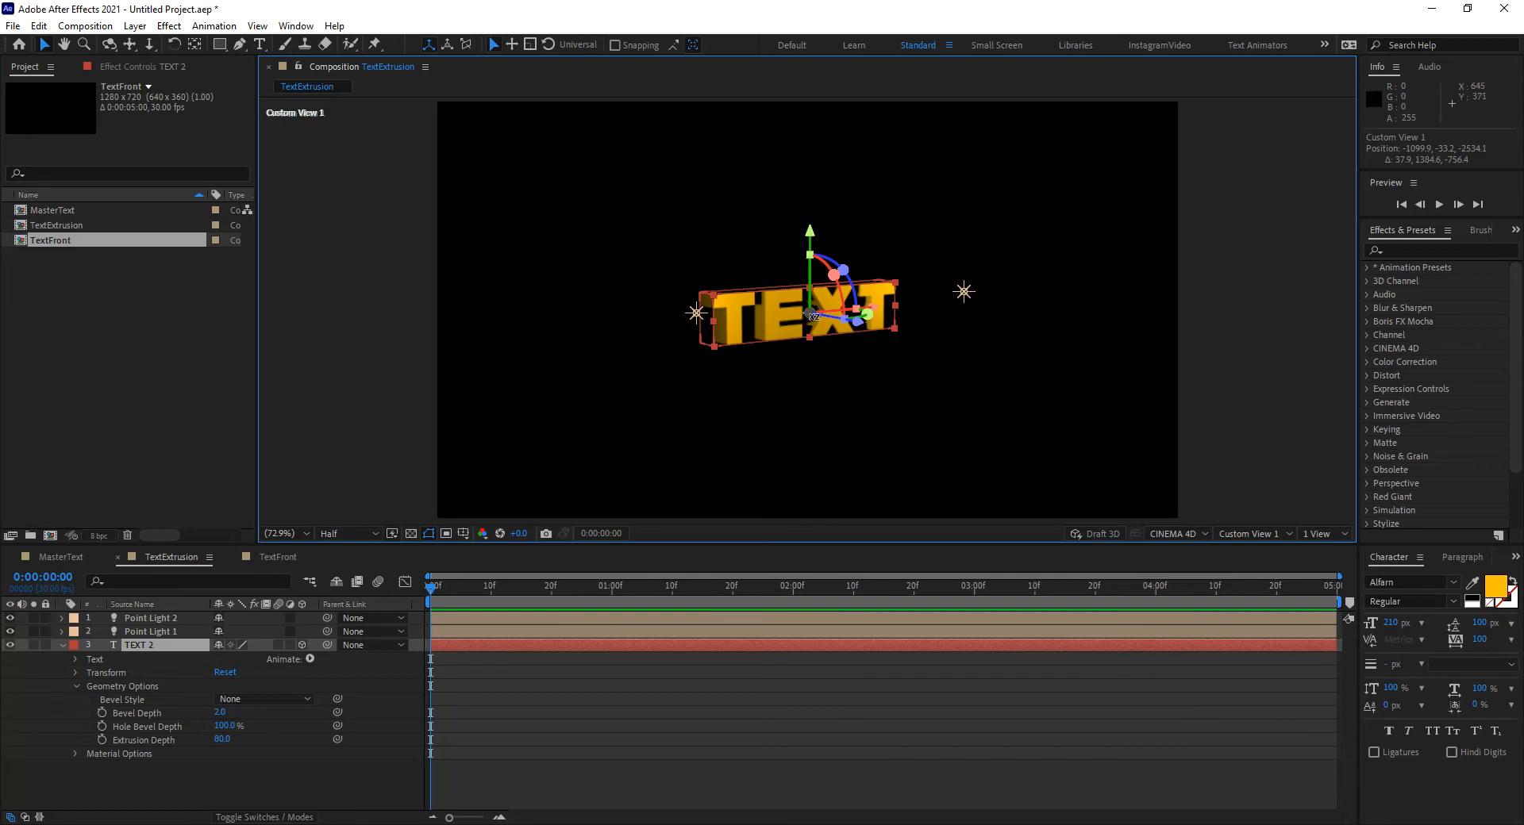
scroll(814, 317, "up", 5)
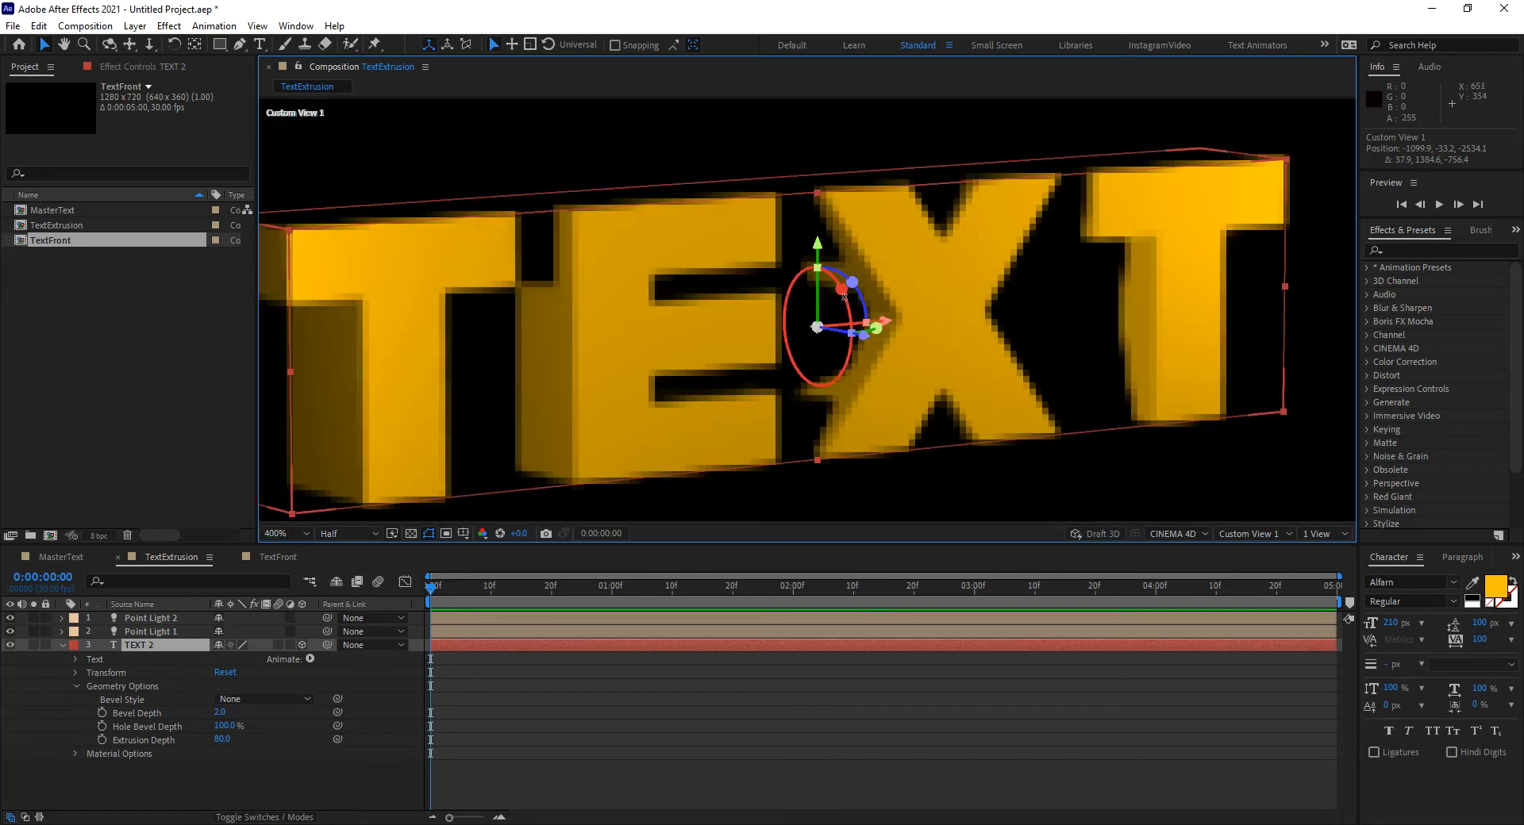
scroll(857, 341, "down", 4)
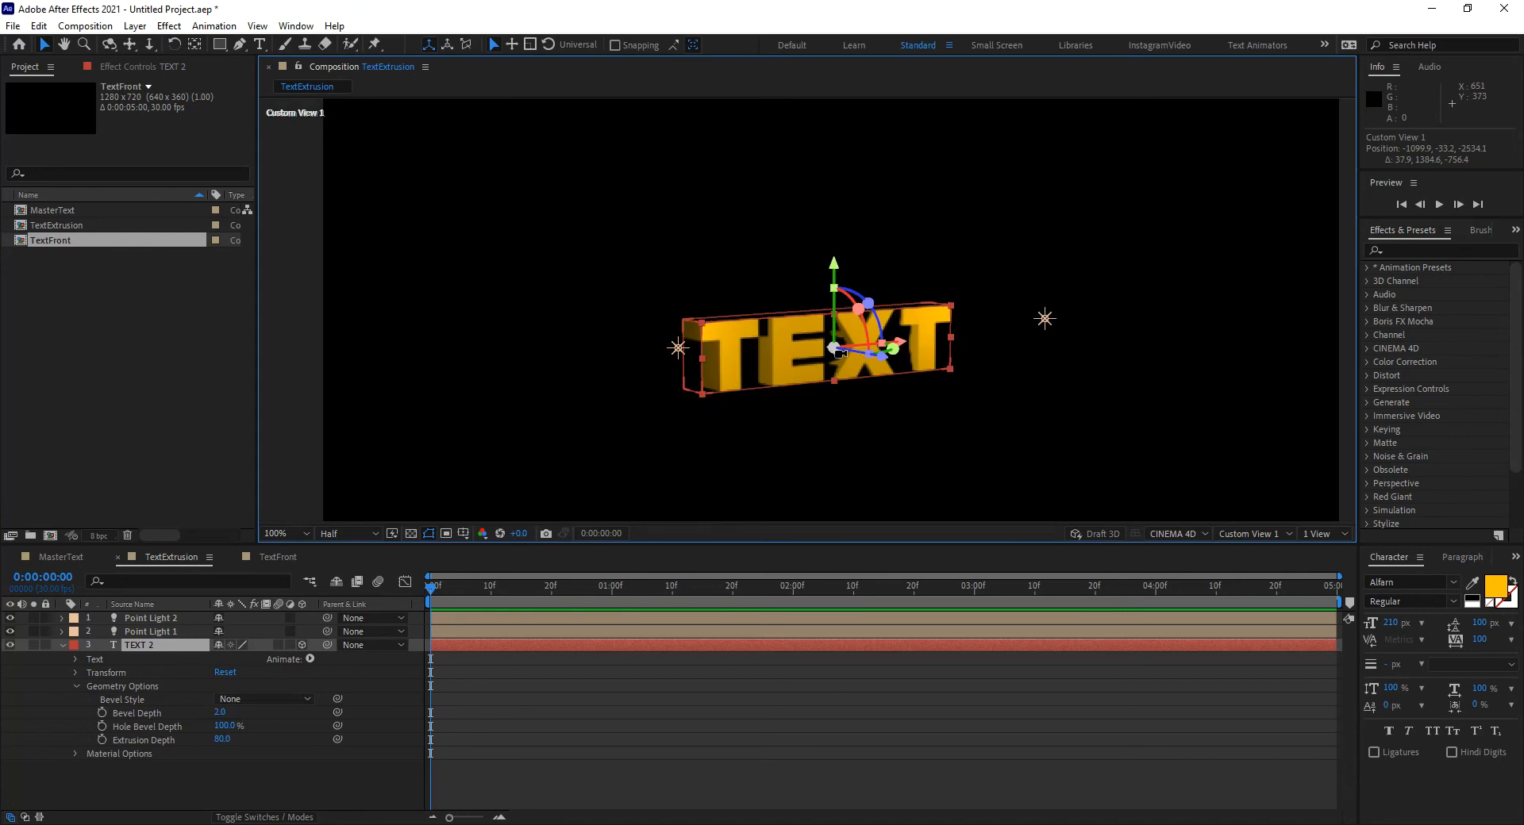
Set the Shadow Darkness of both point lights to 50%.
left_click(140, 619)
left_click(140, 626, "shift")
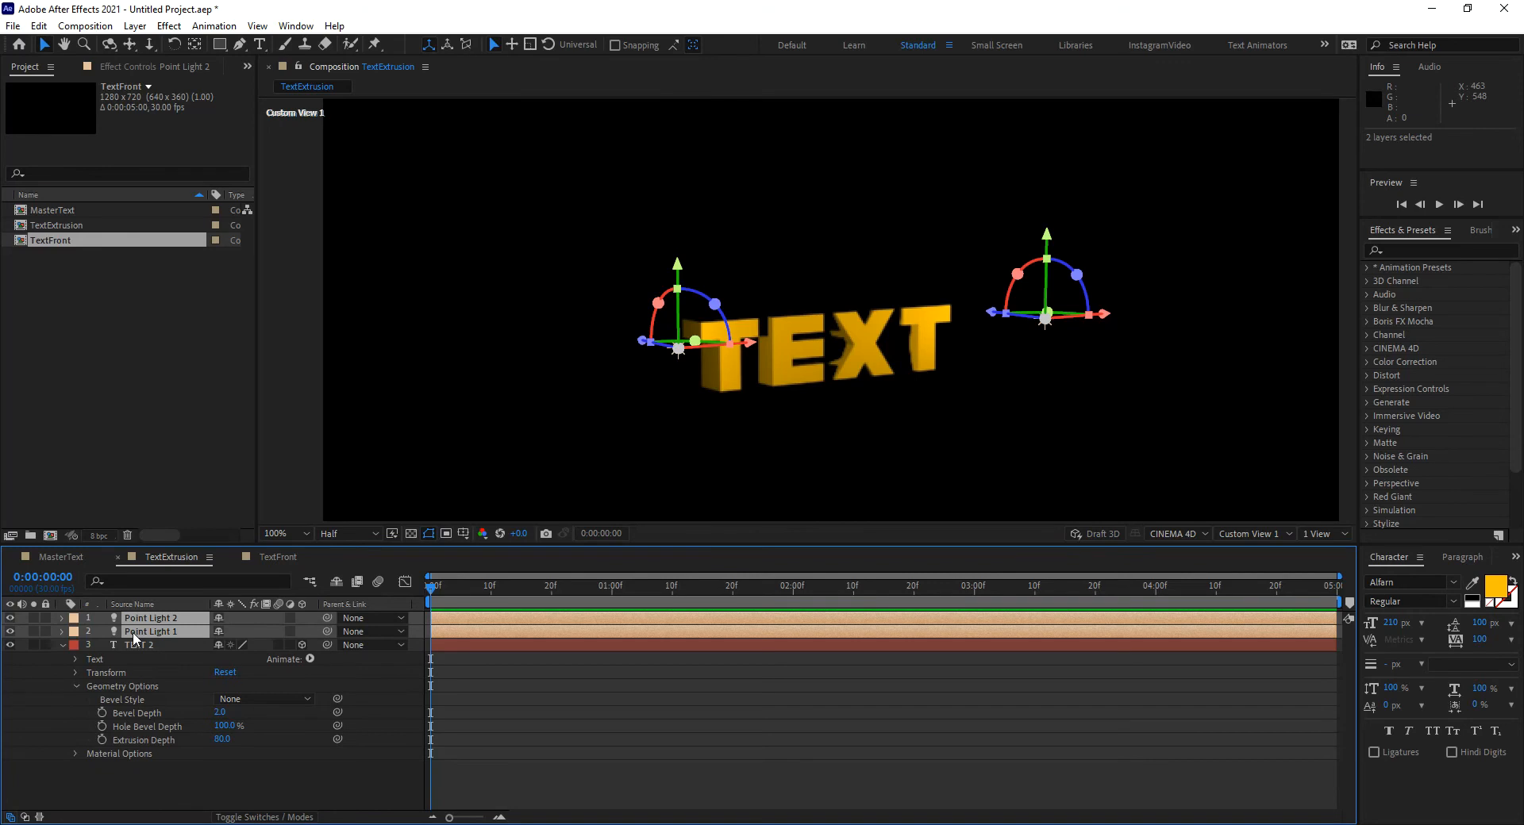
key("a")
key("a")
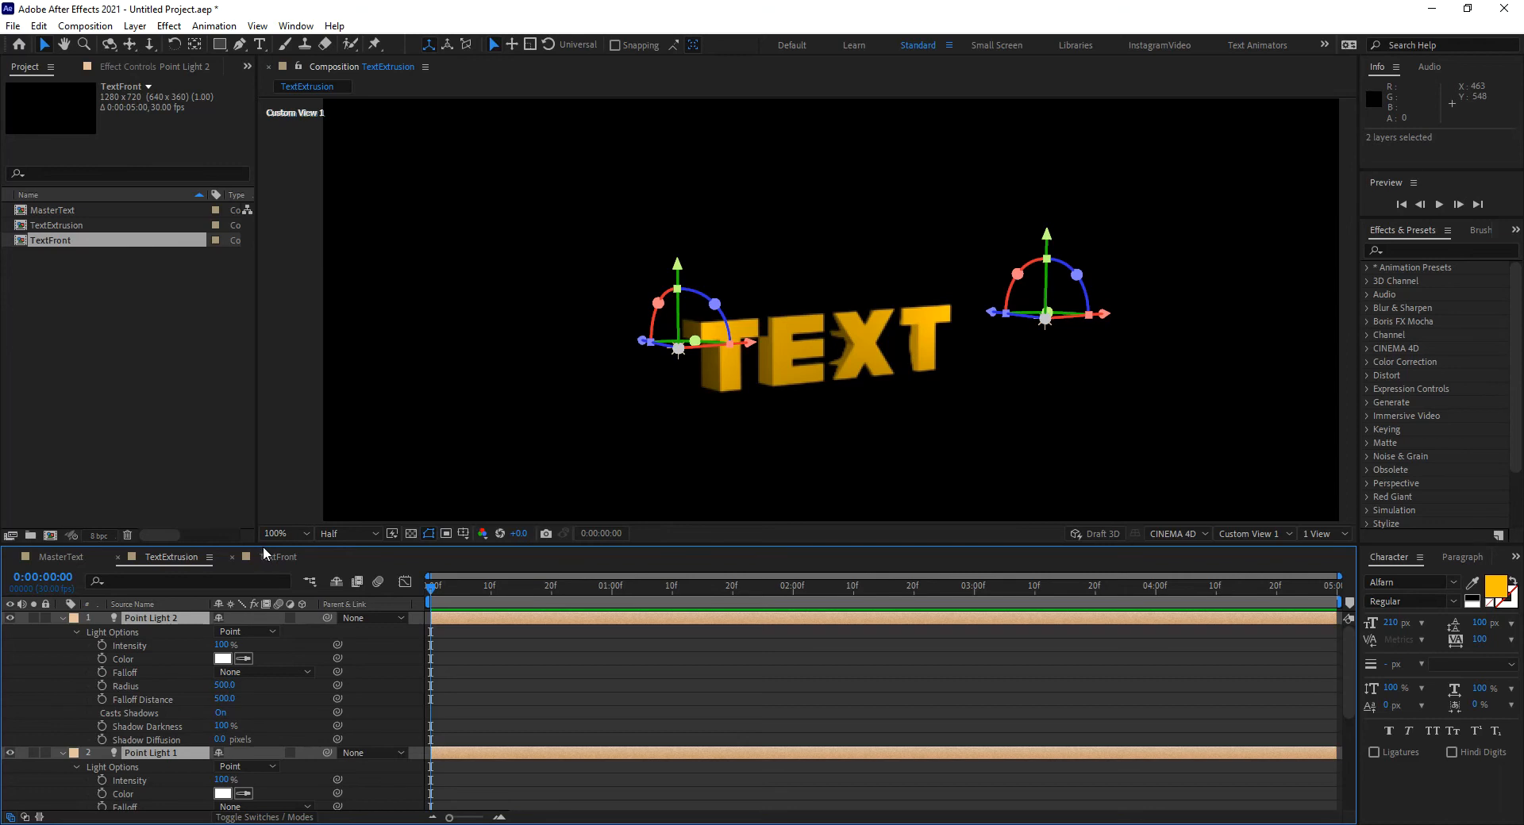
left_click_drag(258, 543, 259, 495)
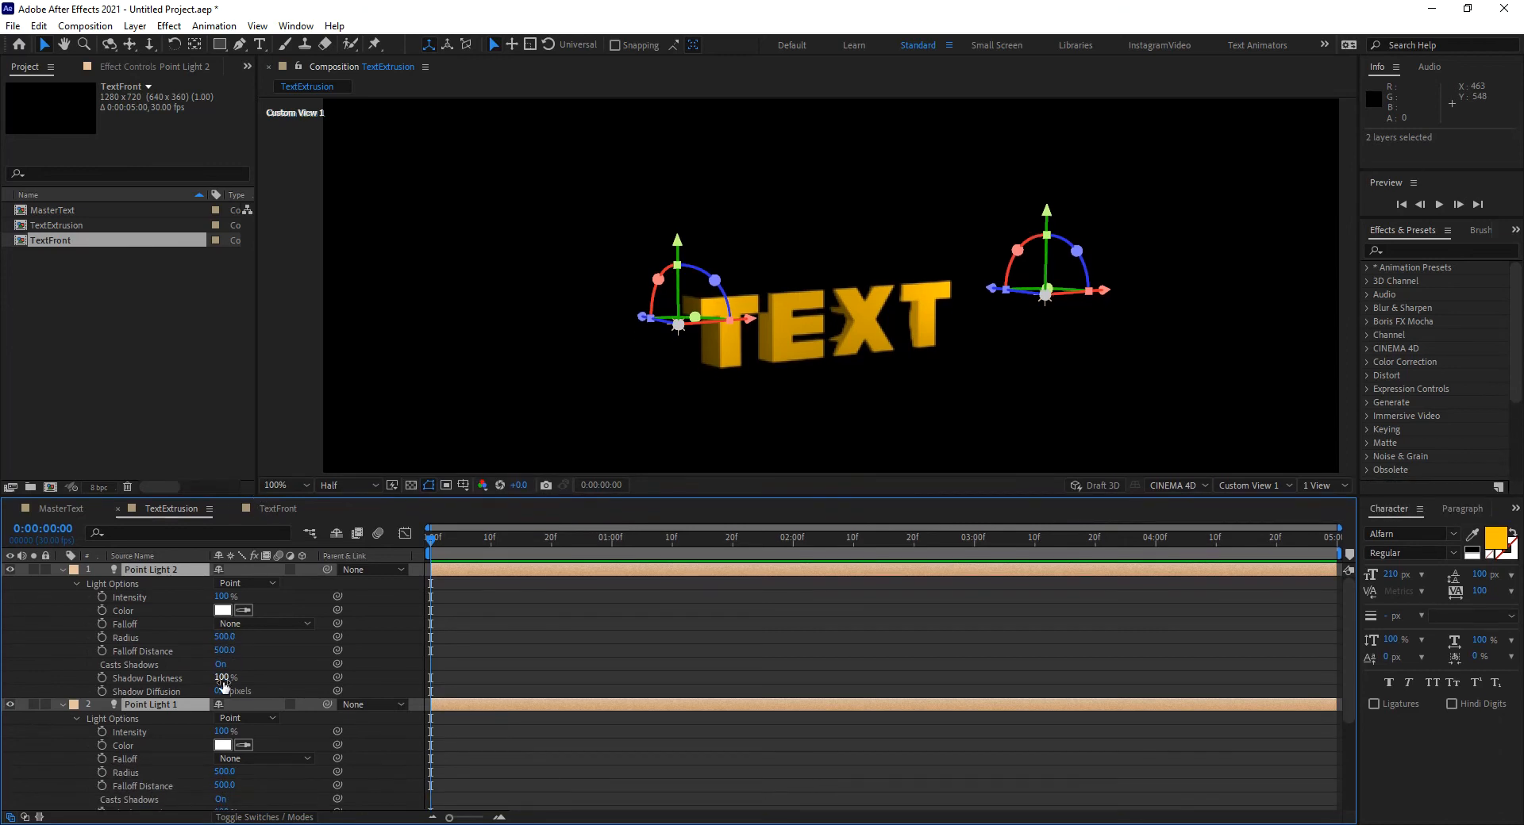
left_click(224, 678)
type("50")
key("Return")
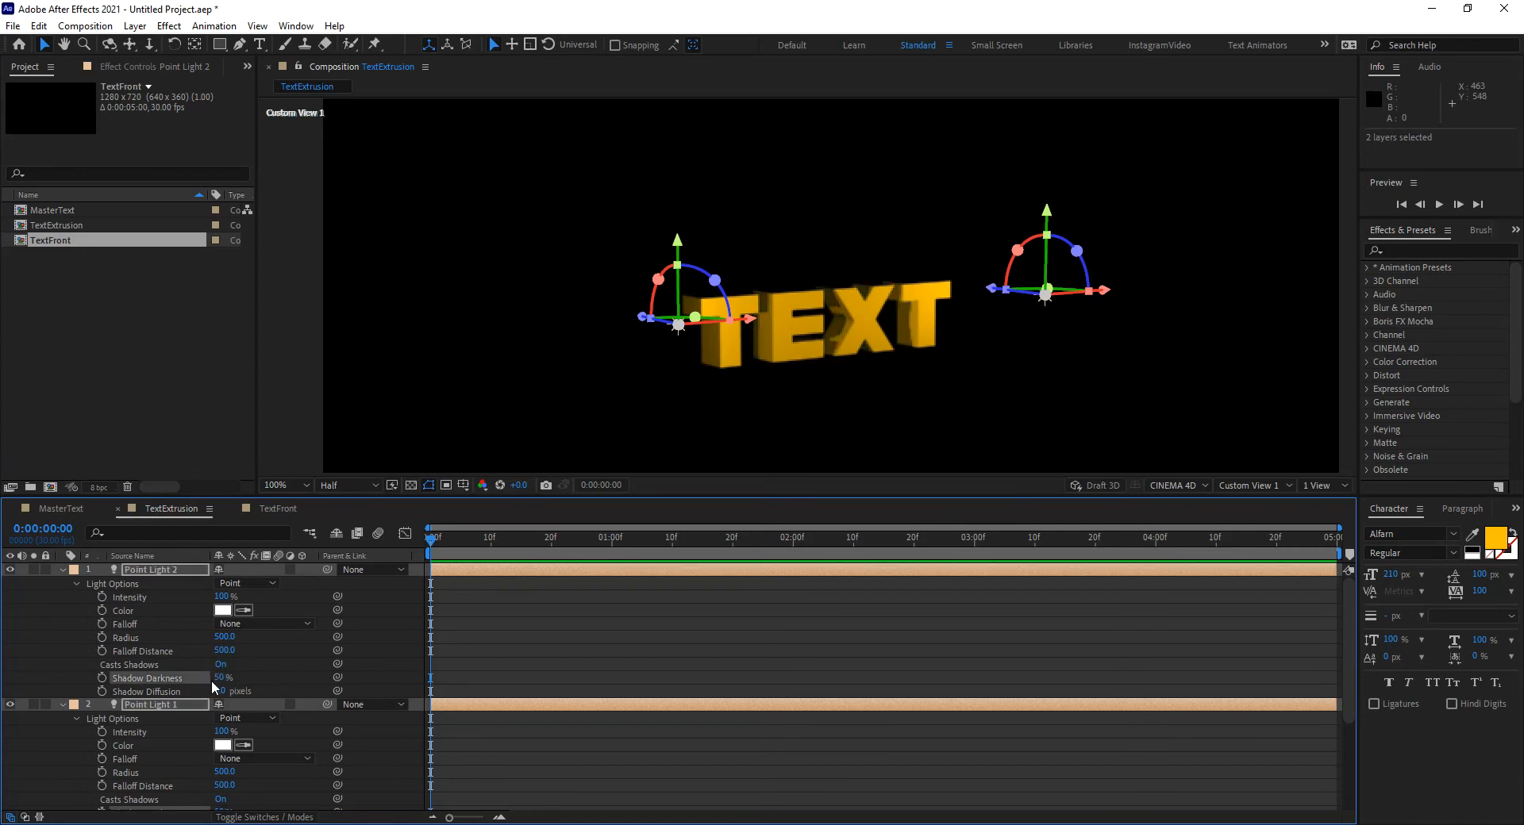
Set the Shadow Diffusion of both point lights to 30 pixels and switch the composition view to Active Camera.
left_click(221, 691)
left_click_drag(221, 691, 245, 693)
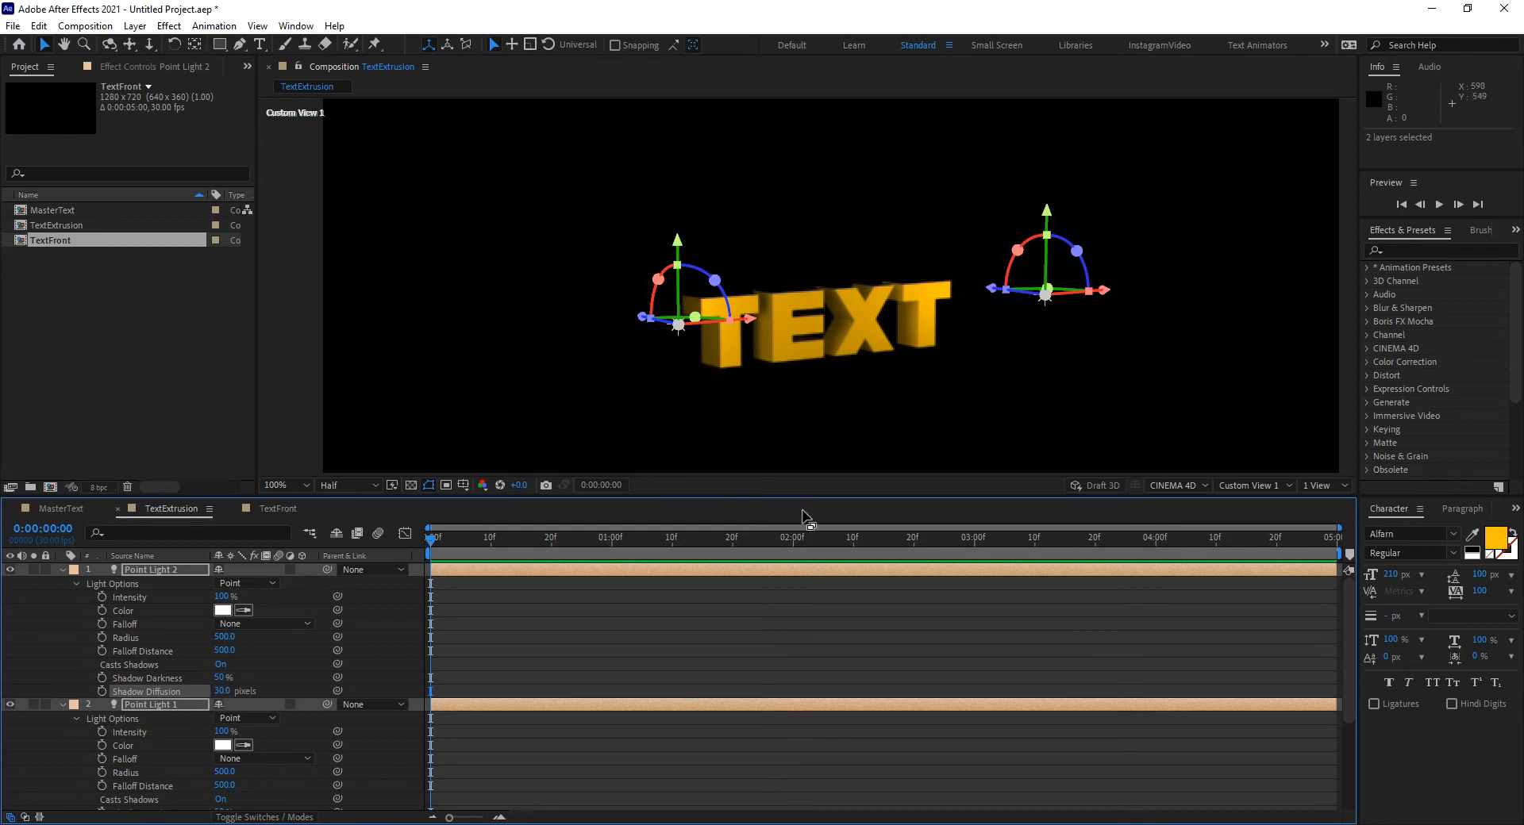
left_click(1258, 483)
left_click(1251, 506)
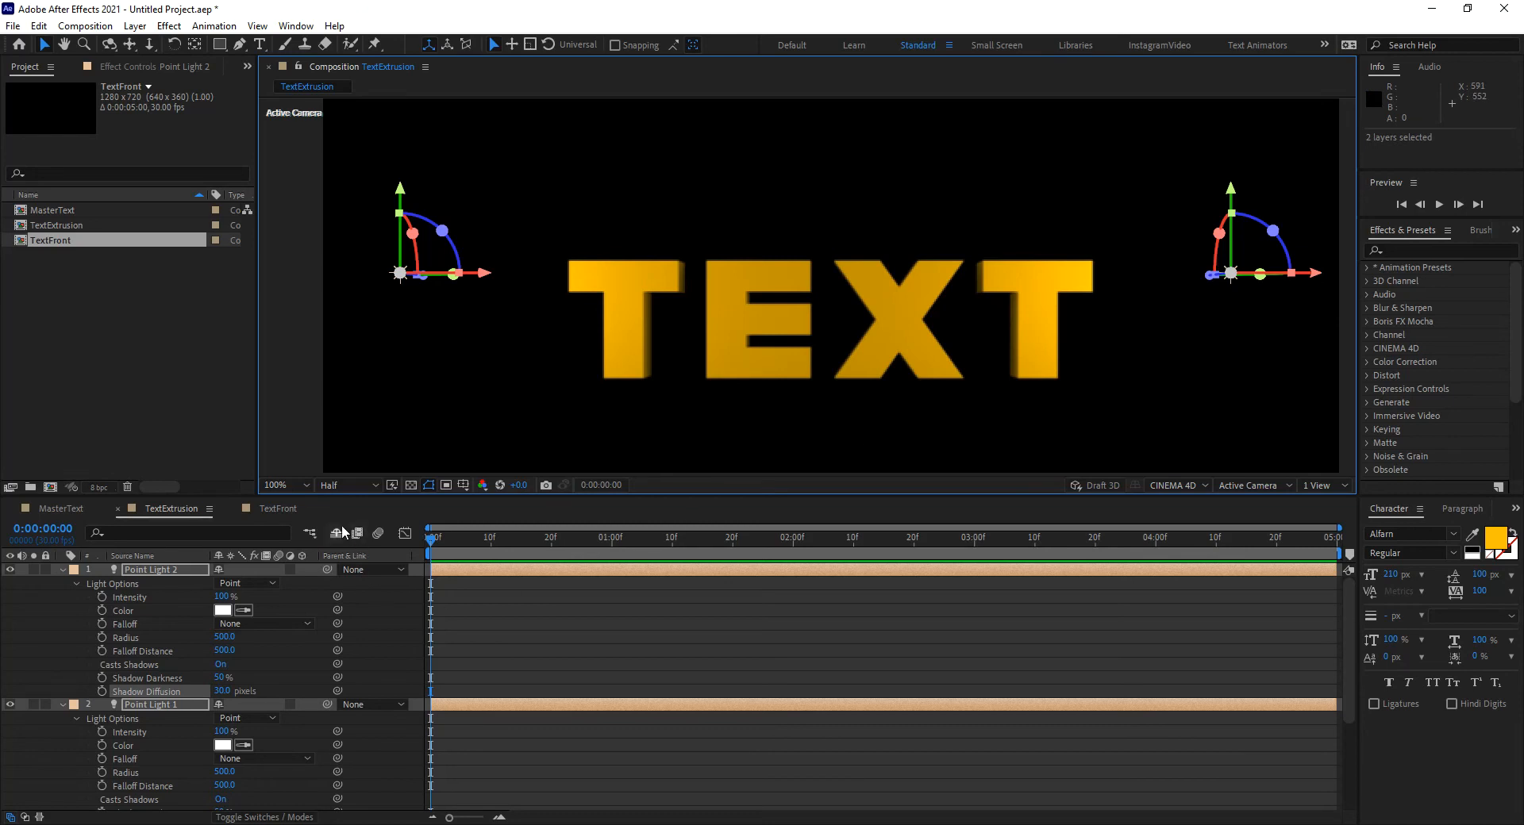
In the TextFront composition, pre-compose the TEXT 2 layer as TextStyles with Open New Composition enabled.
left_click(291, 514)
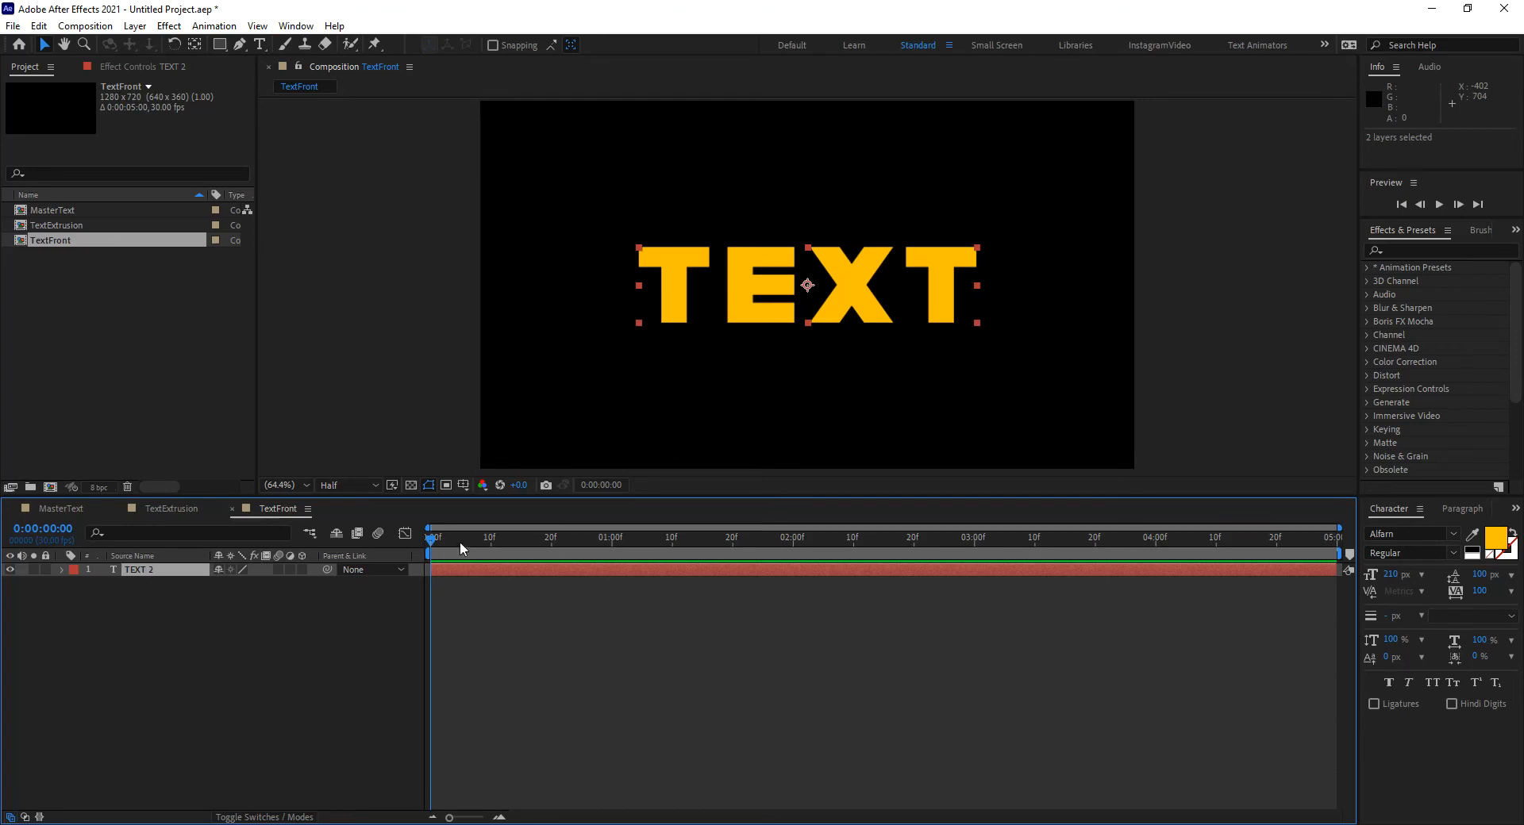
left_click(146, 569)
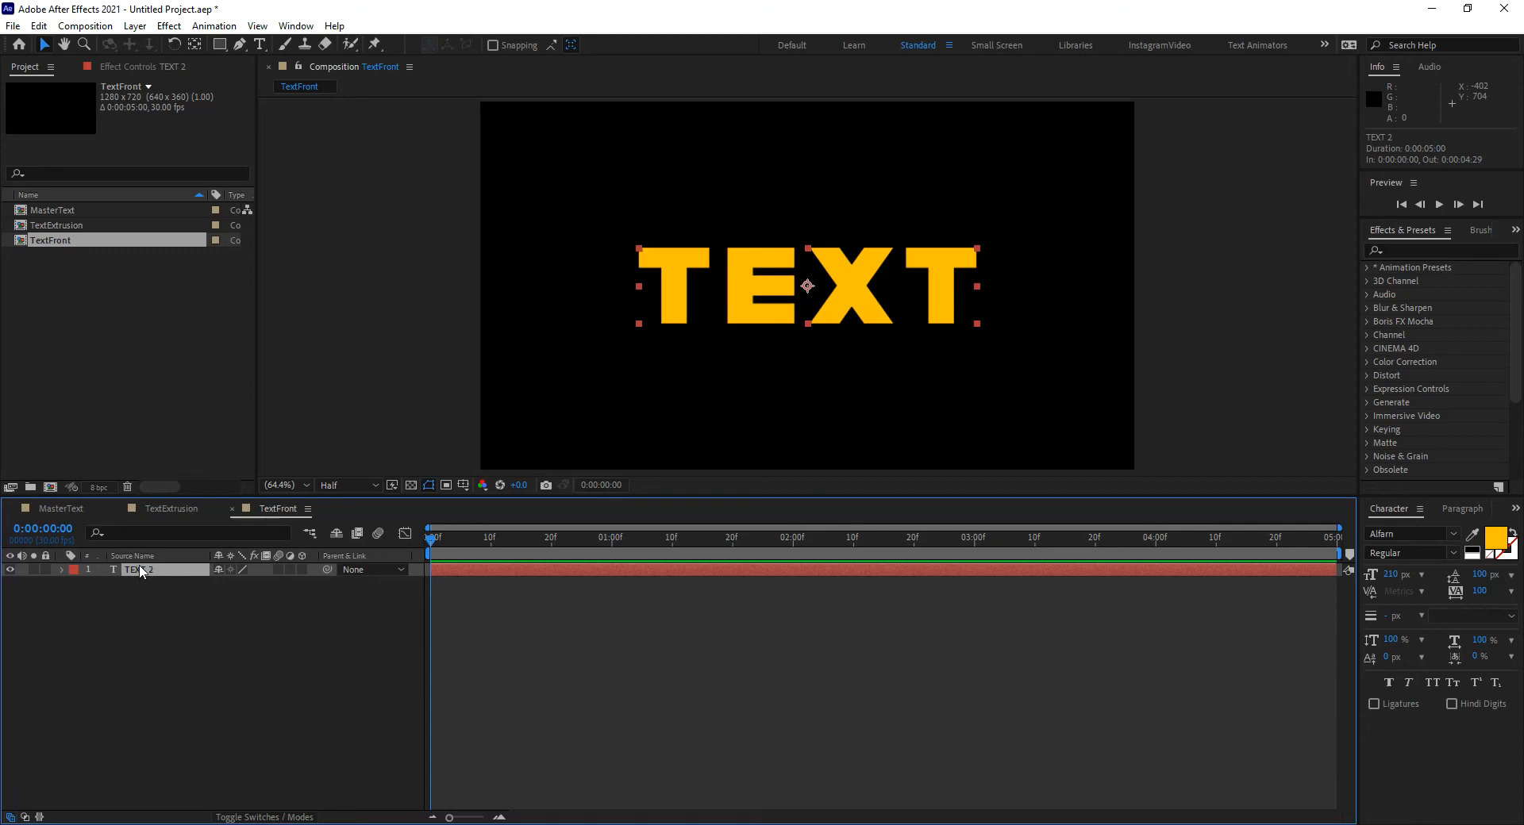
key("ctrl+shift+c")
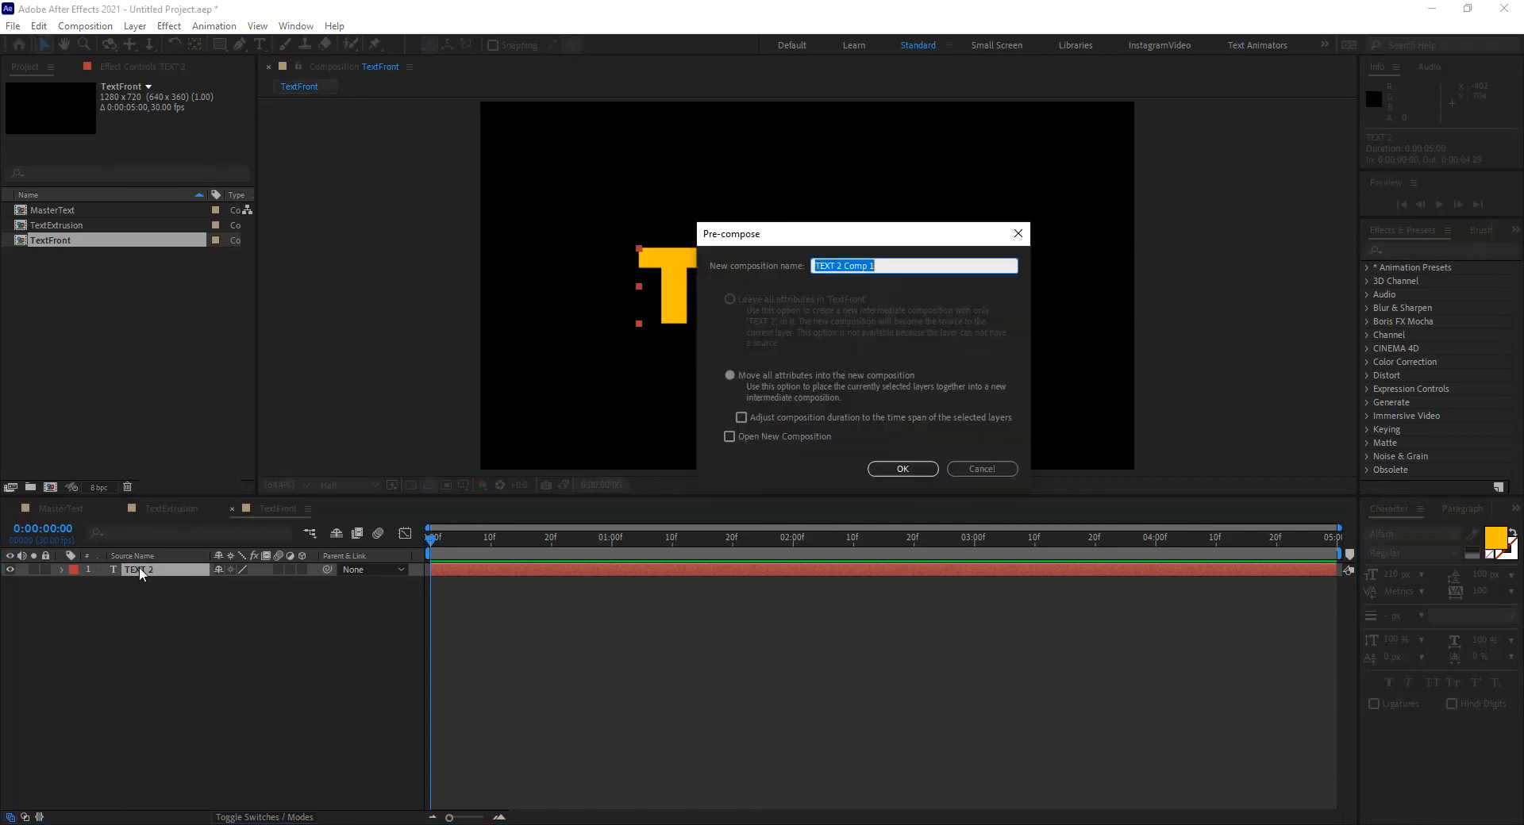
type("S")
key("BackSpace")
key("BackSpace")
left_click(729, 437)
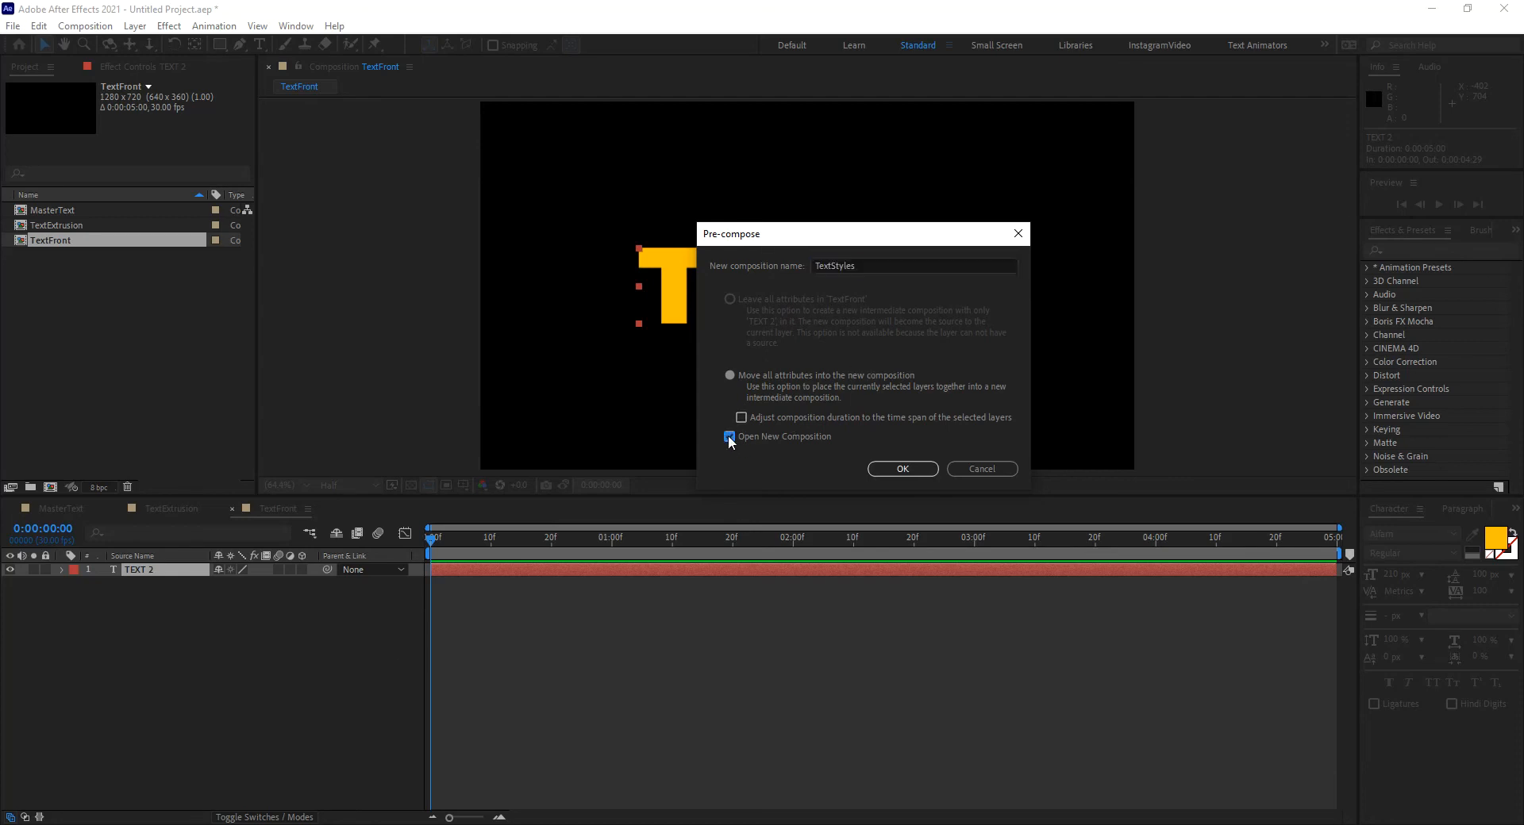
left_click(902, 468)
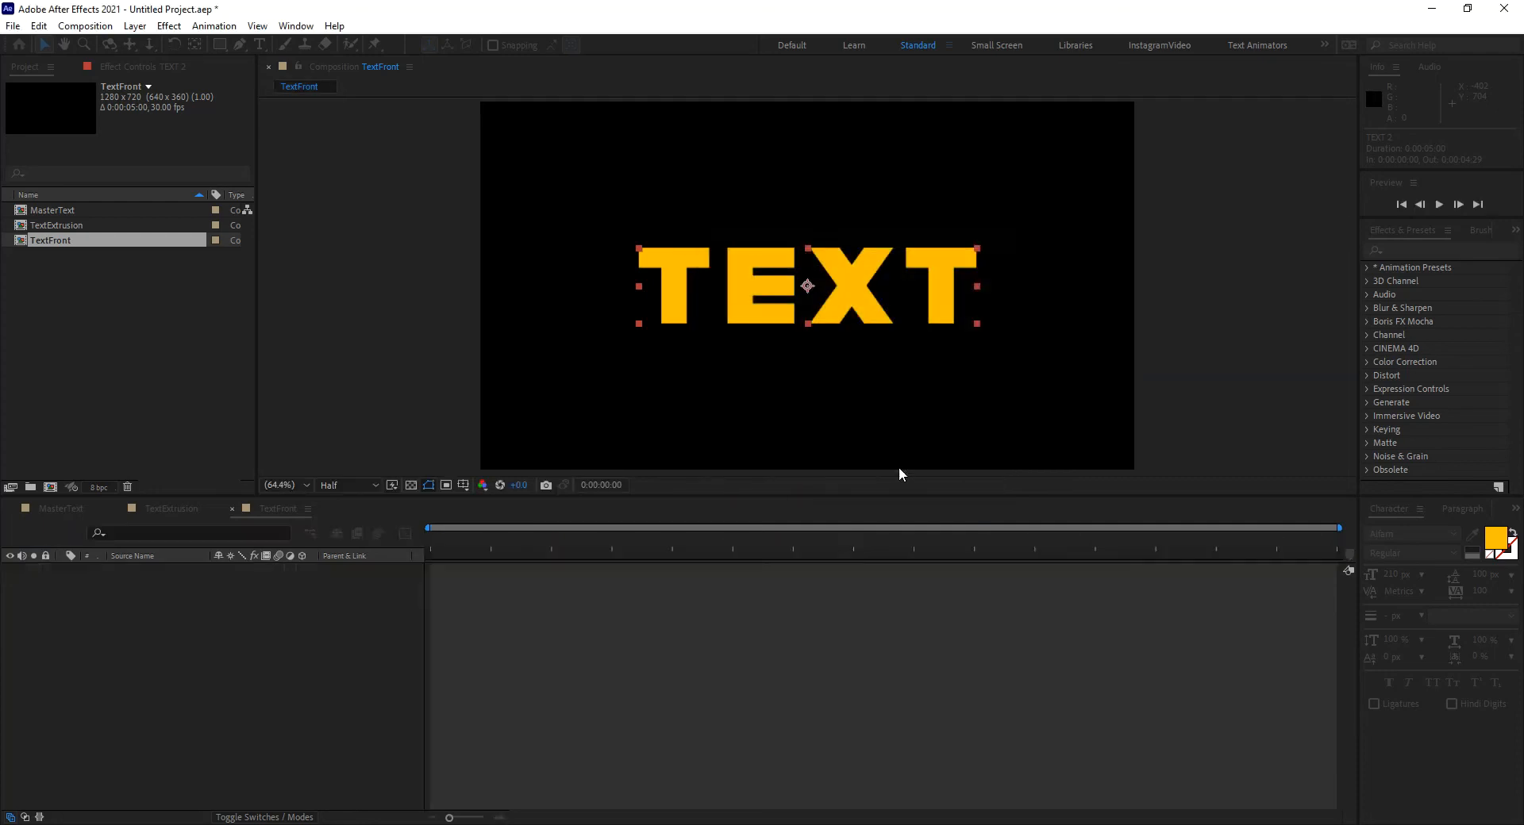
Make the TextStyles layer in the TextFront composition a 3D layer.
left_click(140, 571)
left_click(139, 570)
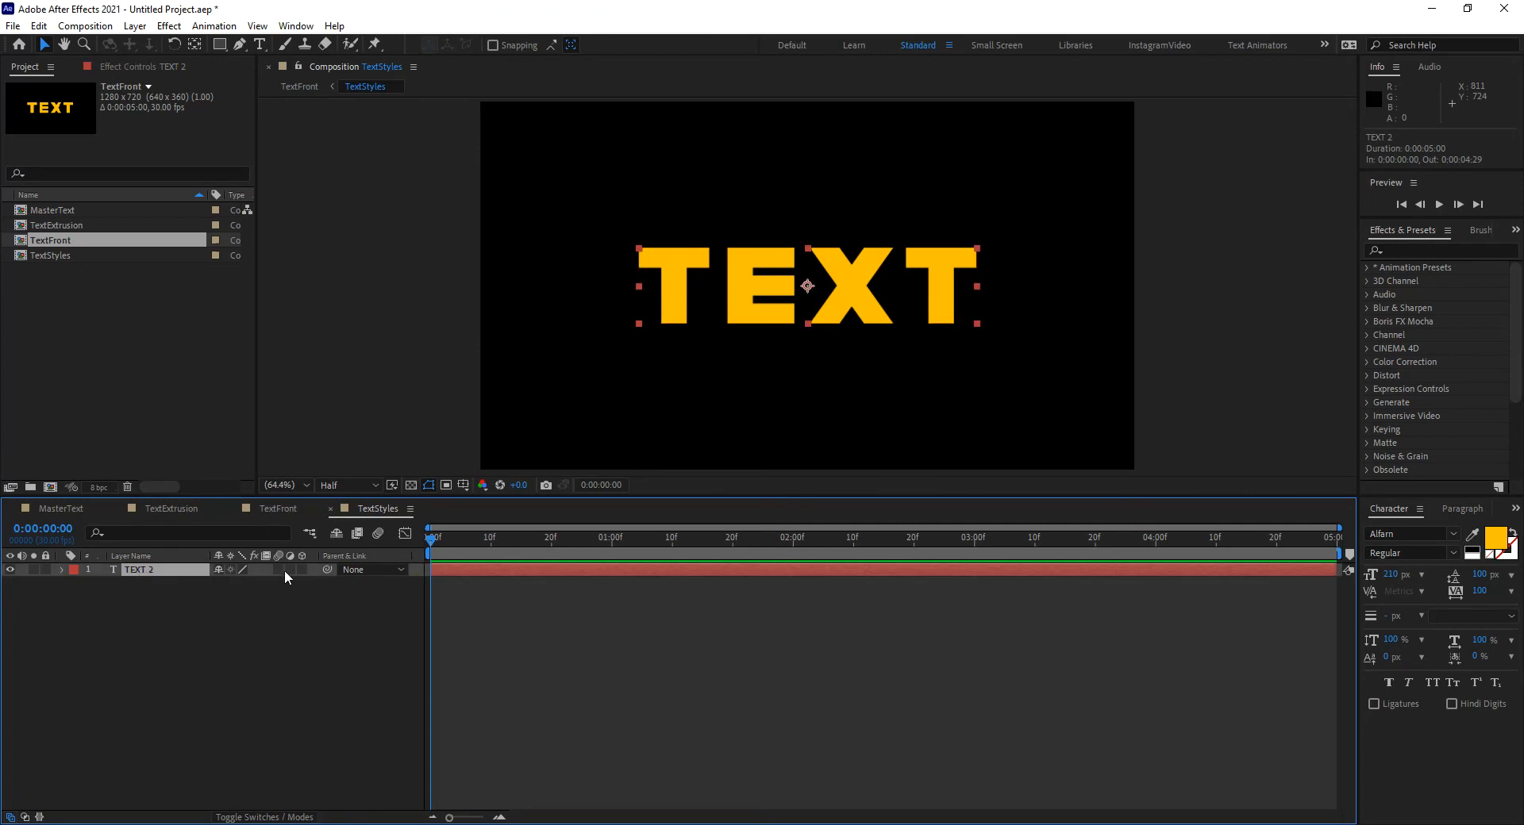
left_click(288, 509)
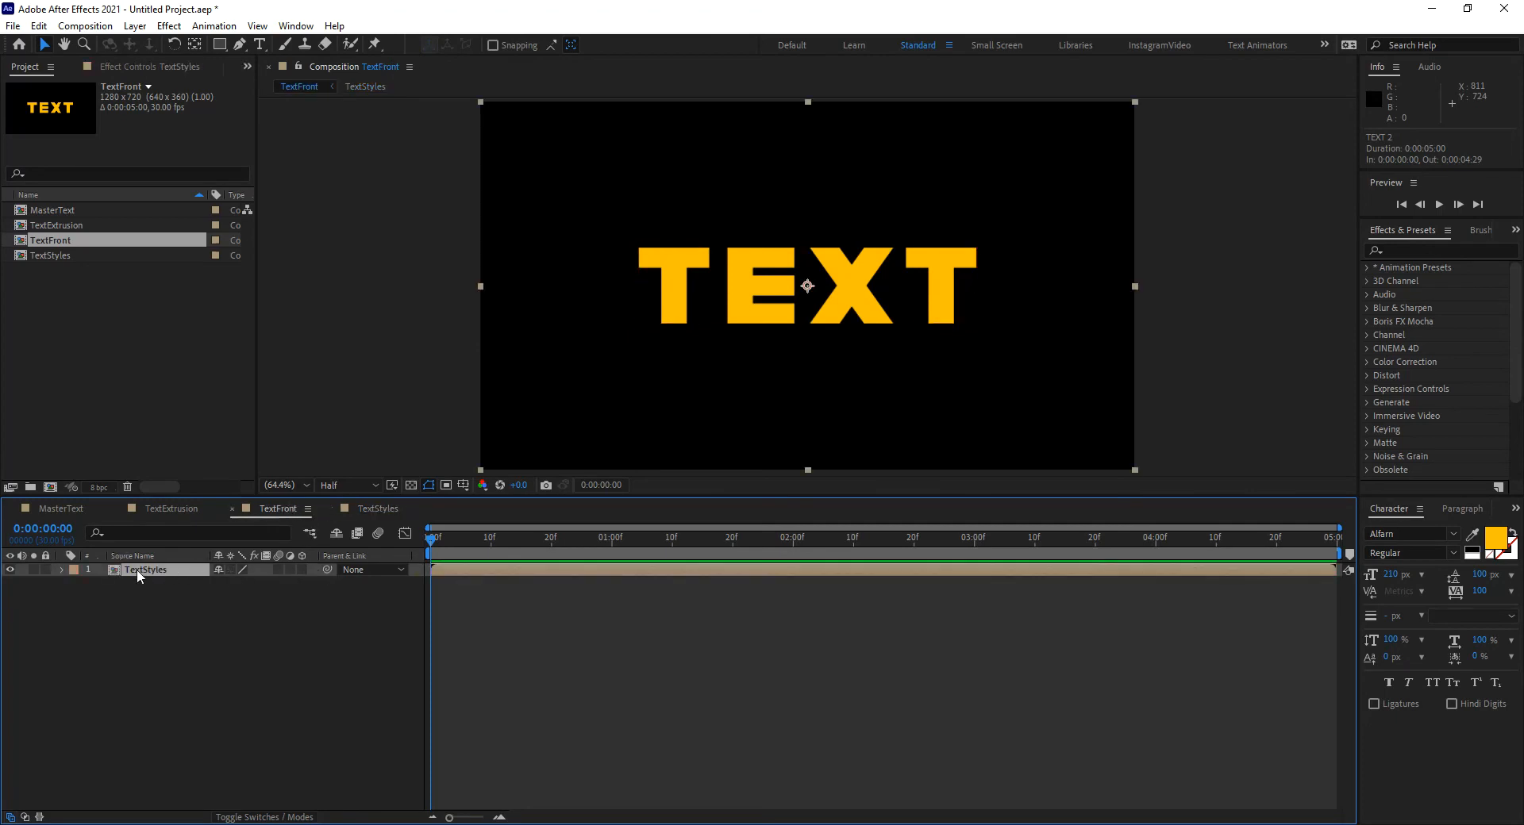
left_click(302, 570)
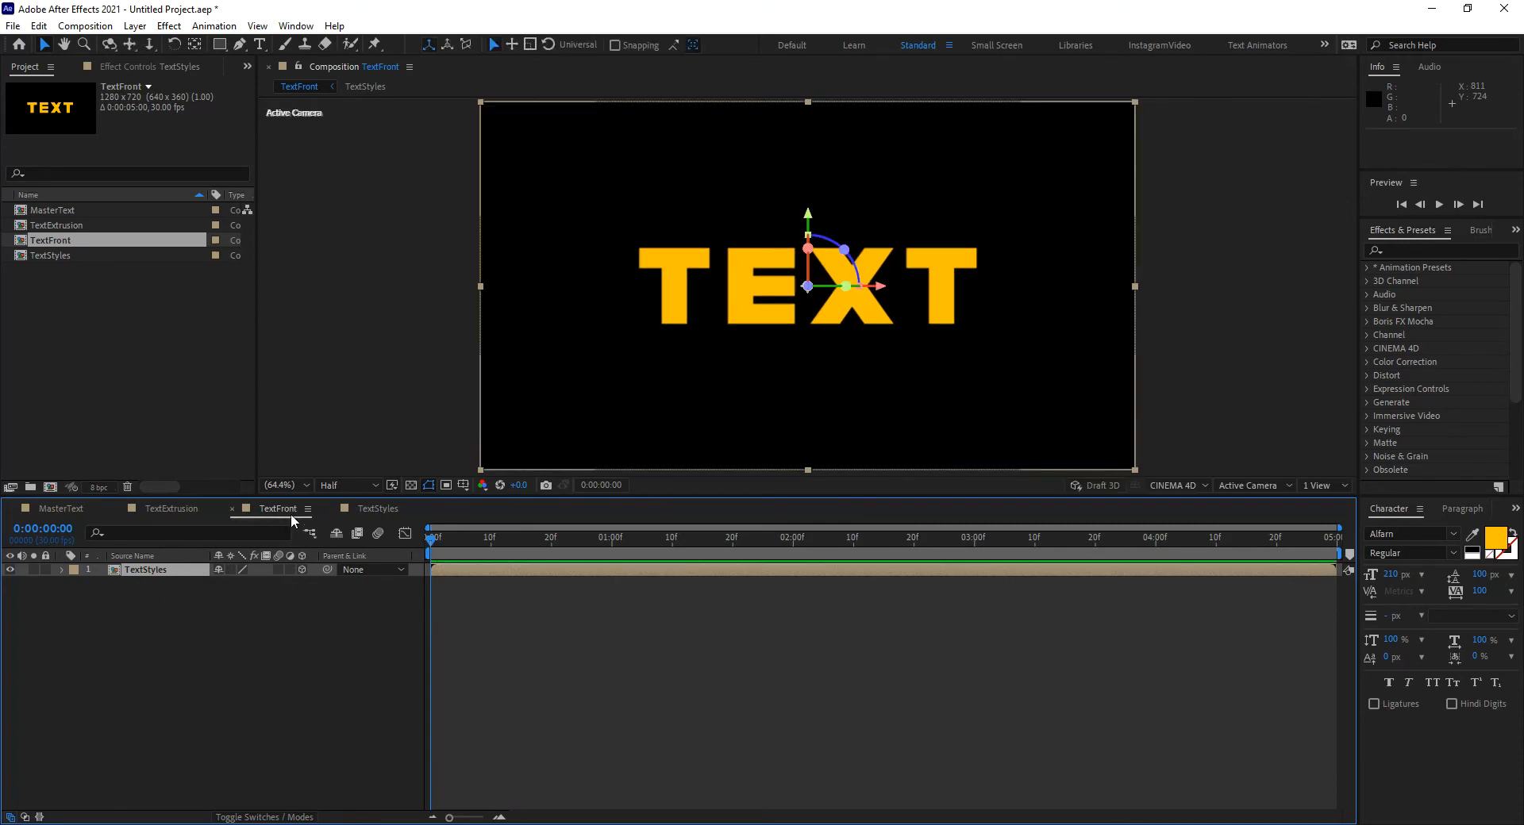
In the TextStyles composition, add a Stroke layer style to TEXT 2 with a size of 5.
left_click(374, 506)
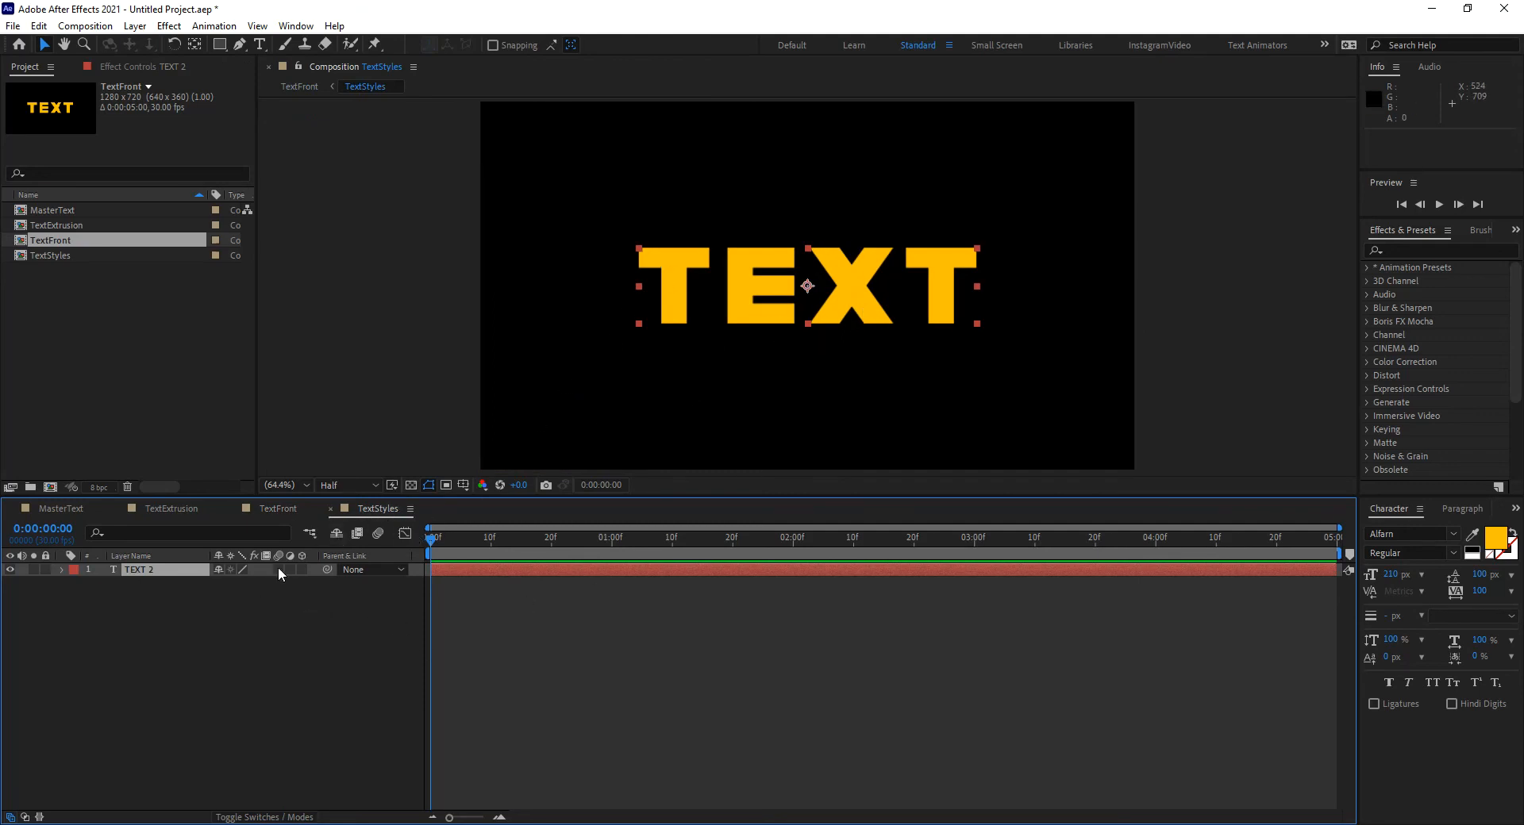
right_click(153, 576)
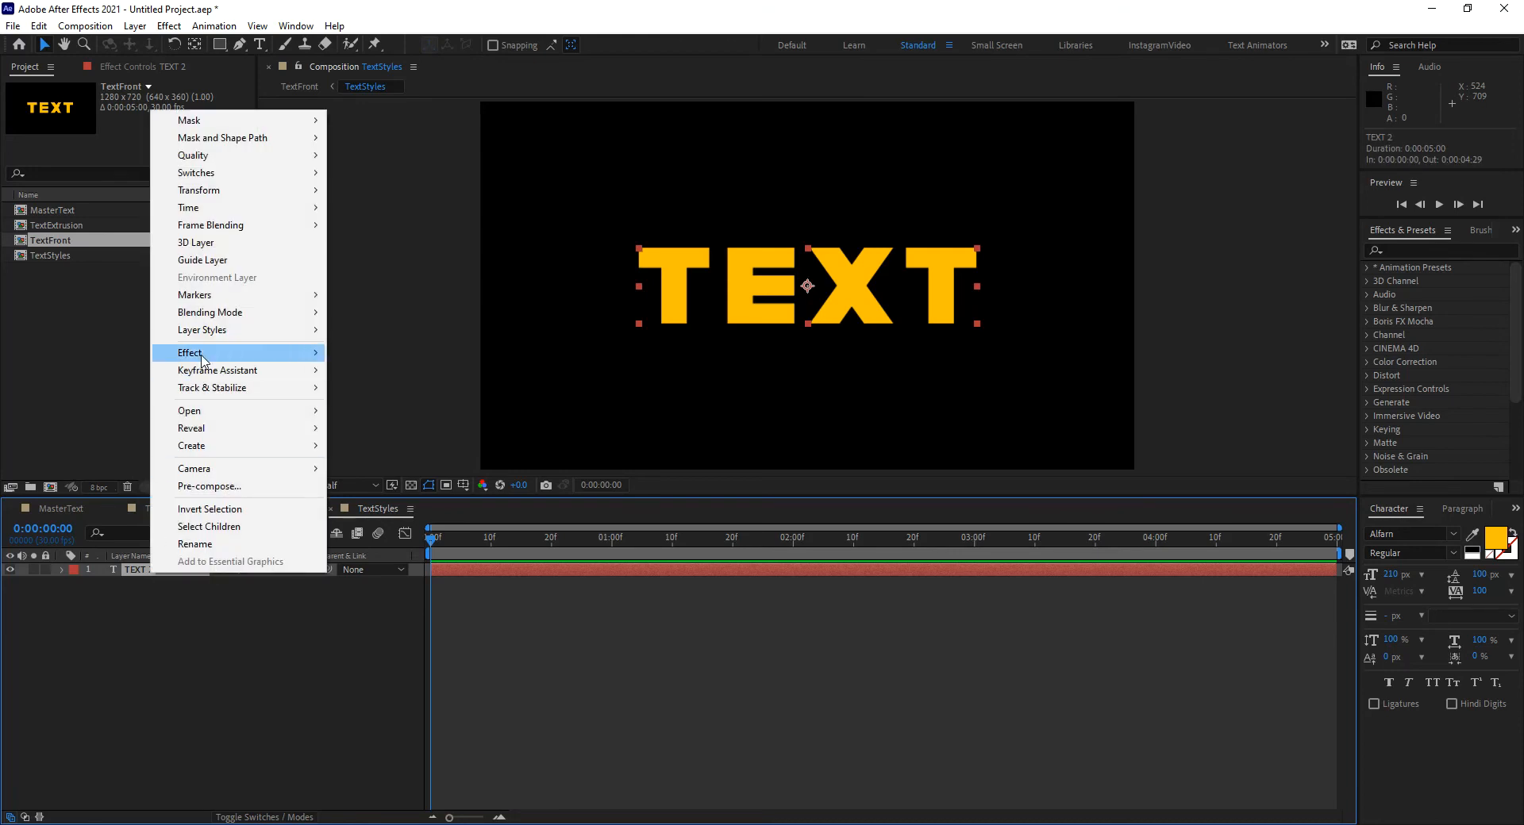
mouse_move(210, 334)
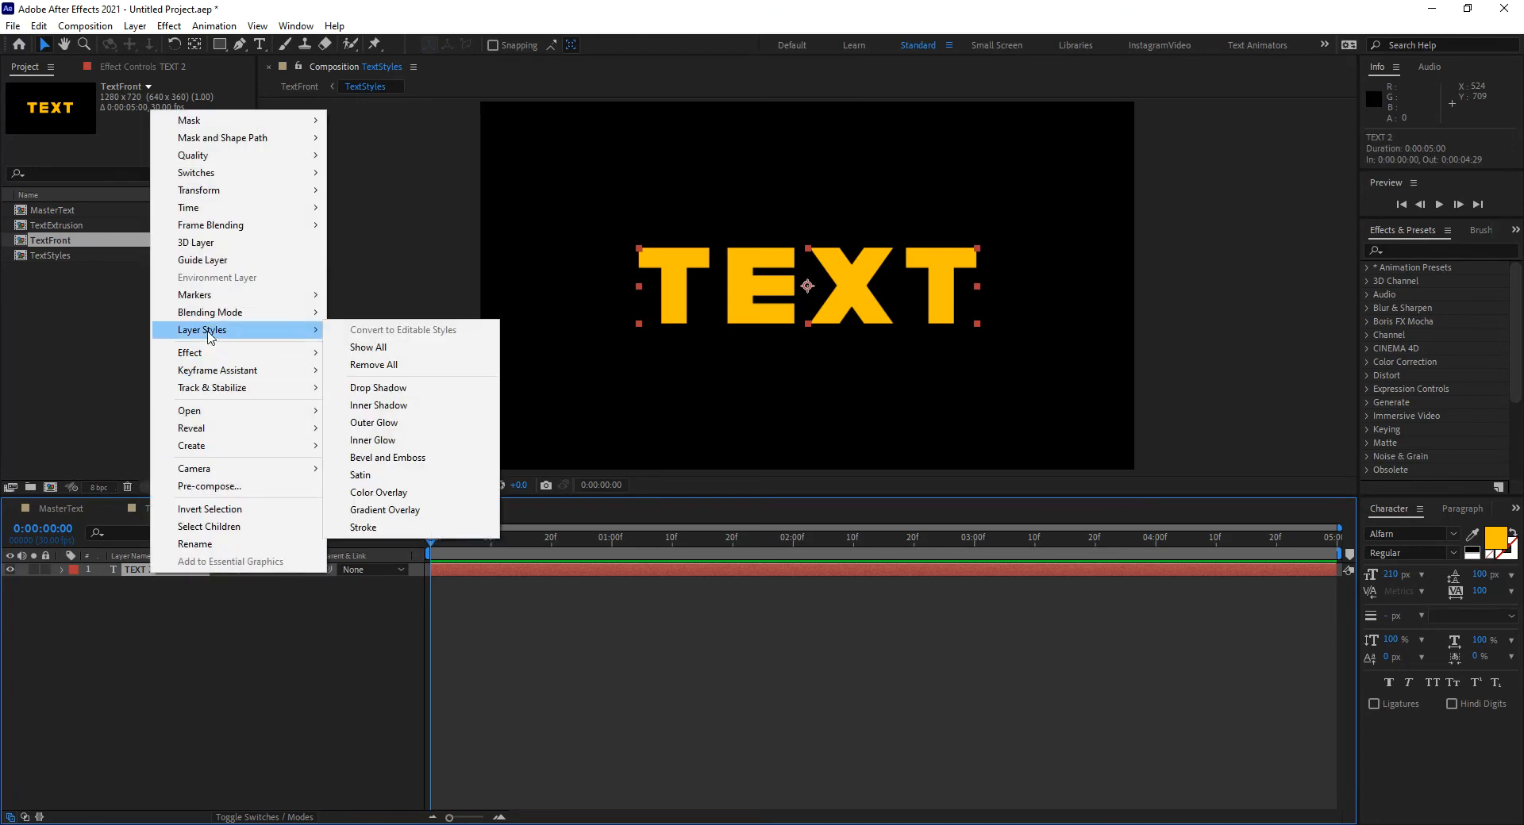
left_click(364, 527)
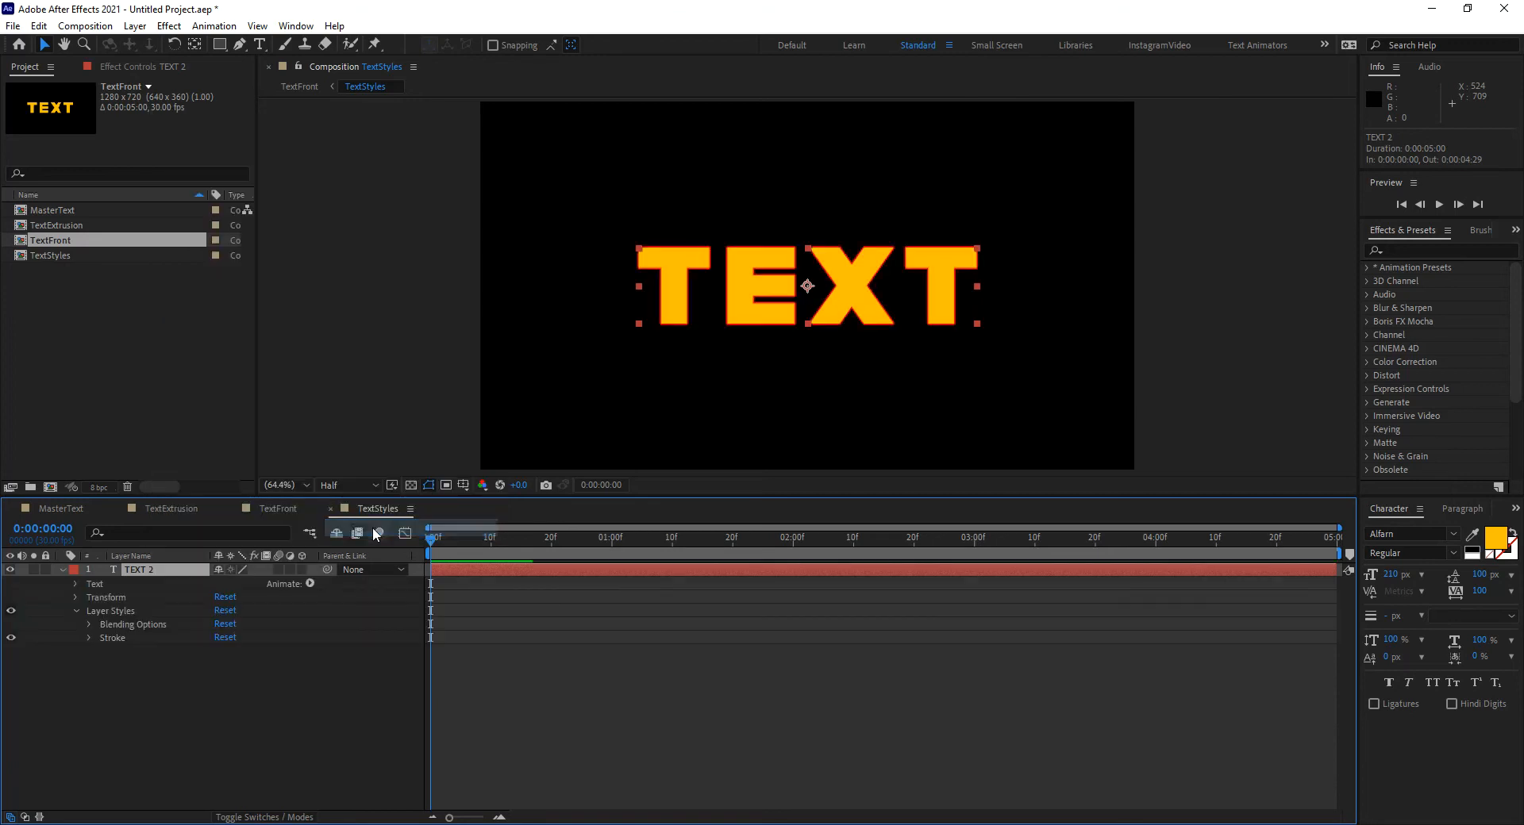
left_click(88, 638)
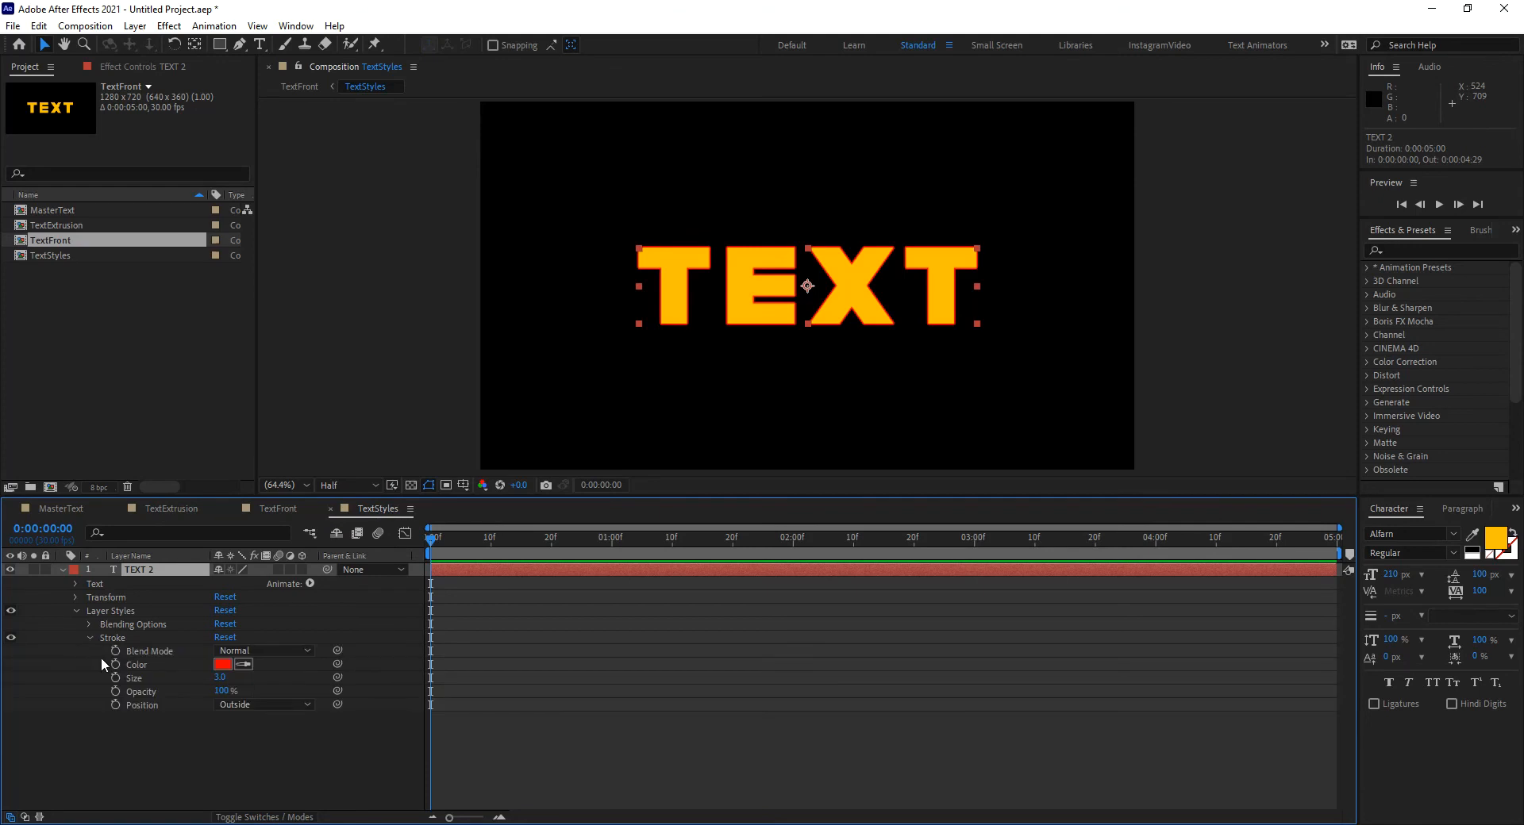
left_click(223, 678)
type("5")
key("Return")
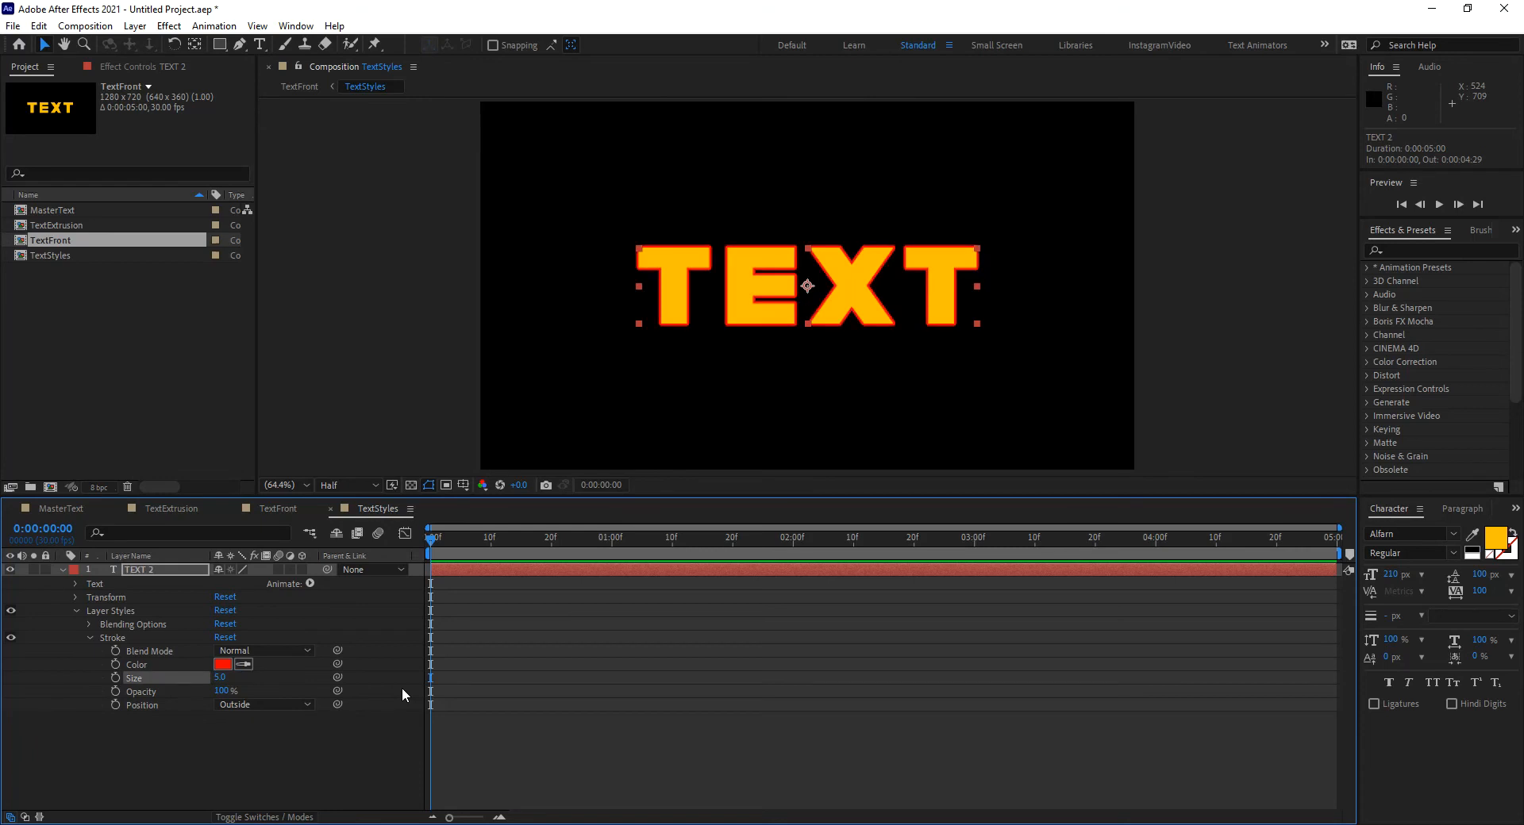
Set the TEXT 2 stroke's position to Inside and its color to a saturated yellow.
left_click(232, 704)
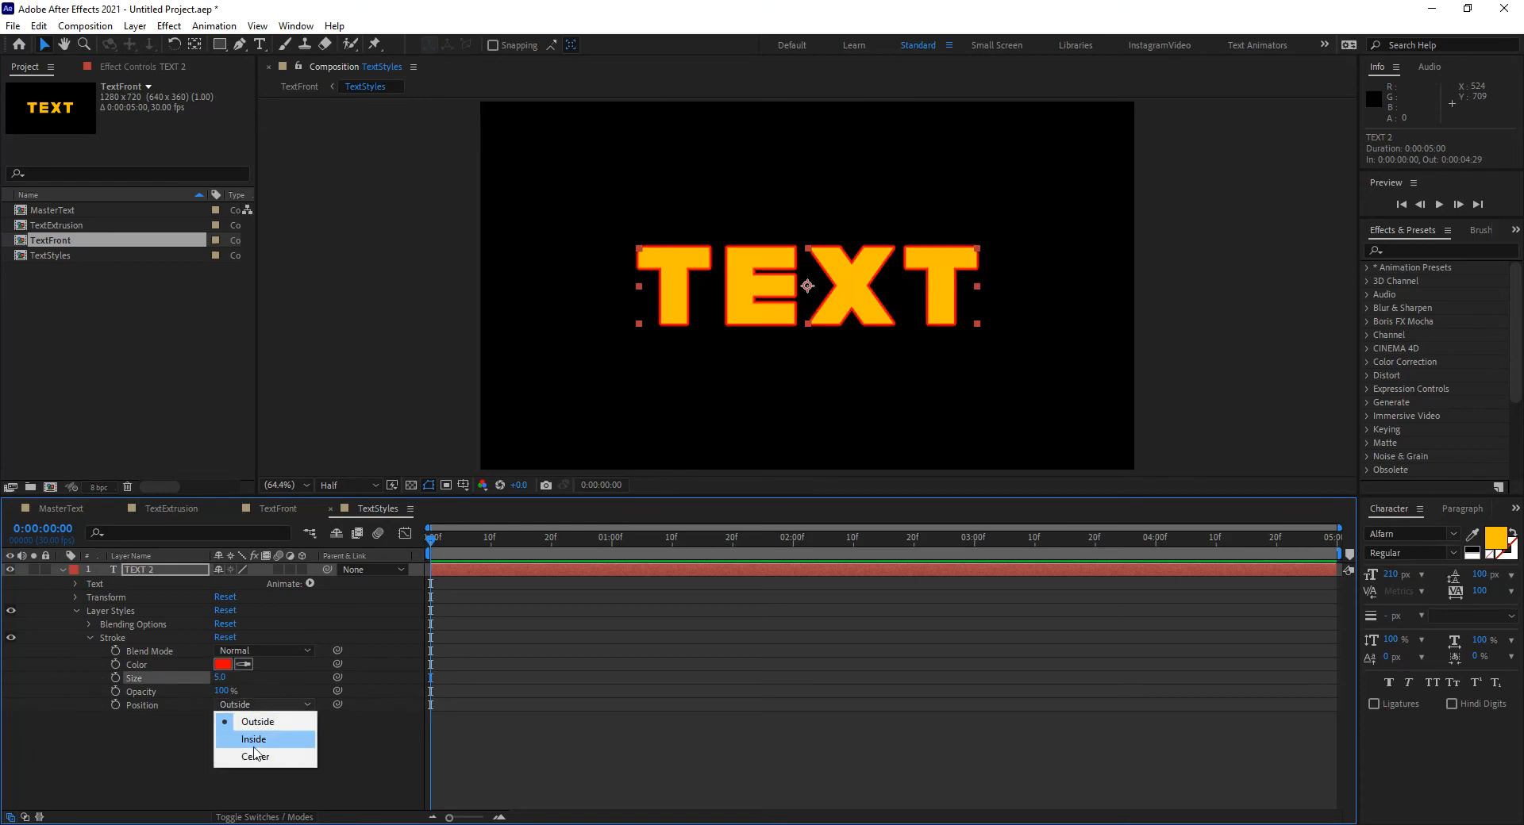
left_click(256, 740)
left_click(226, 665)
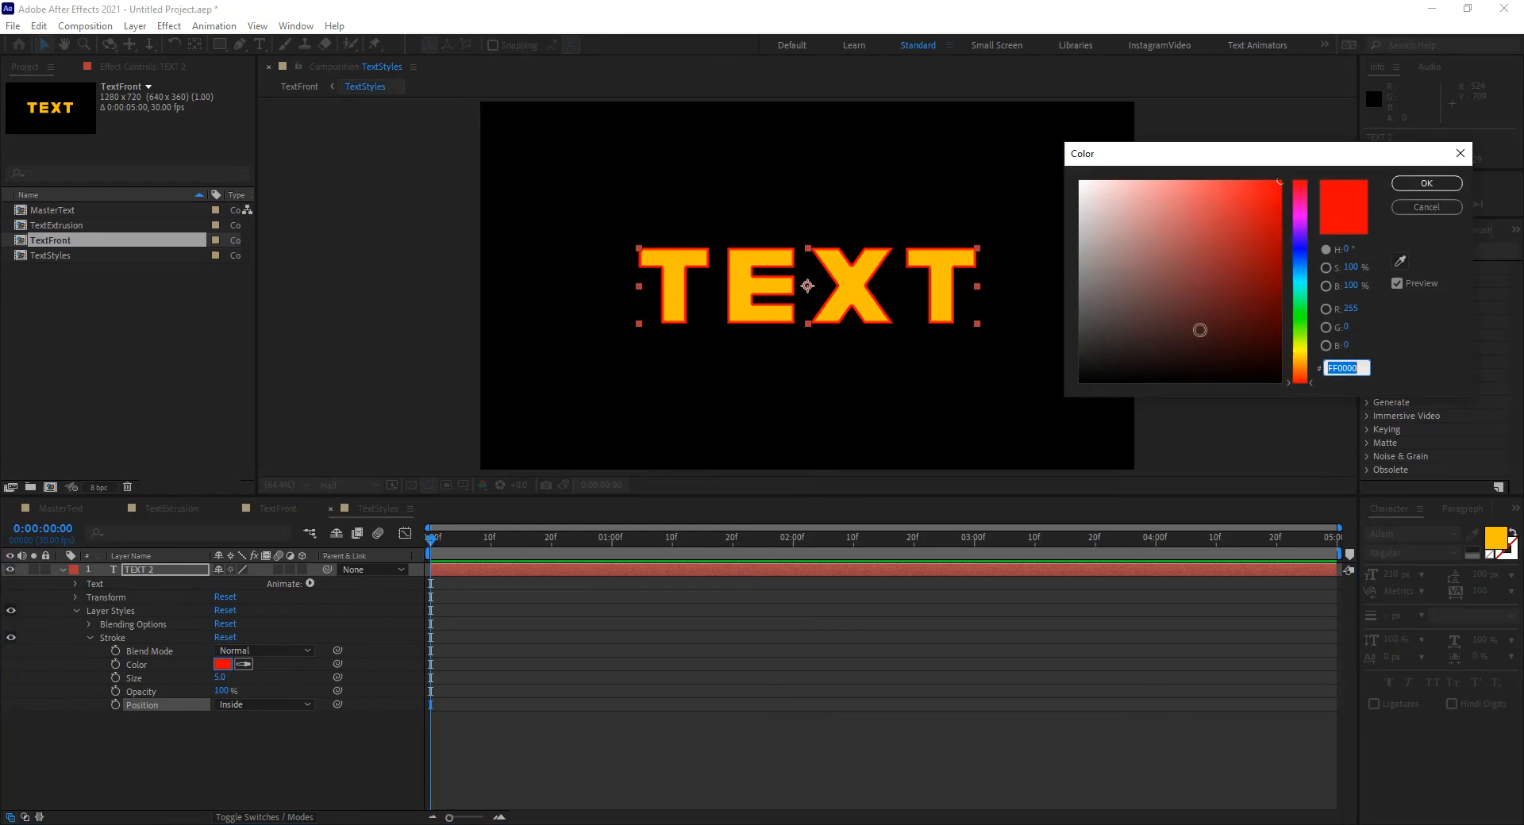
left_click(1297, 348)
left_click(1299, 351)
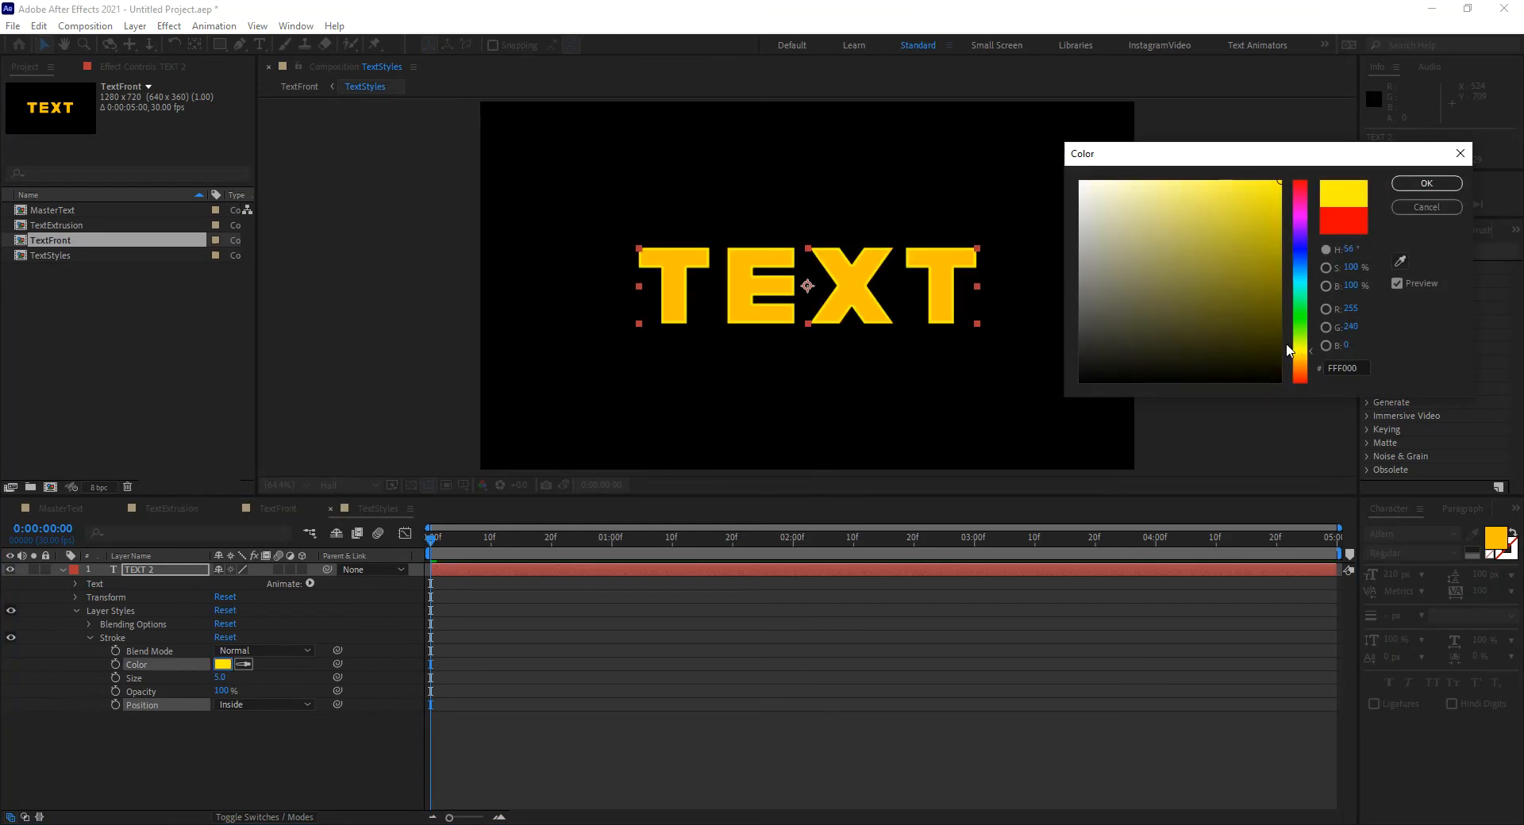
left_click_drag(1294, 354, 1294, 359)
left_click(1426, 183)
left_click(473, 725)
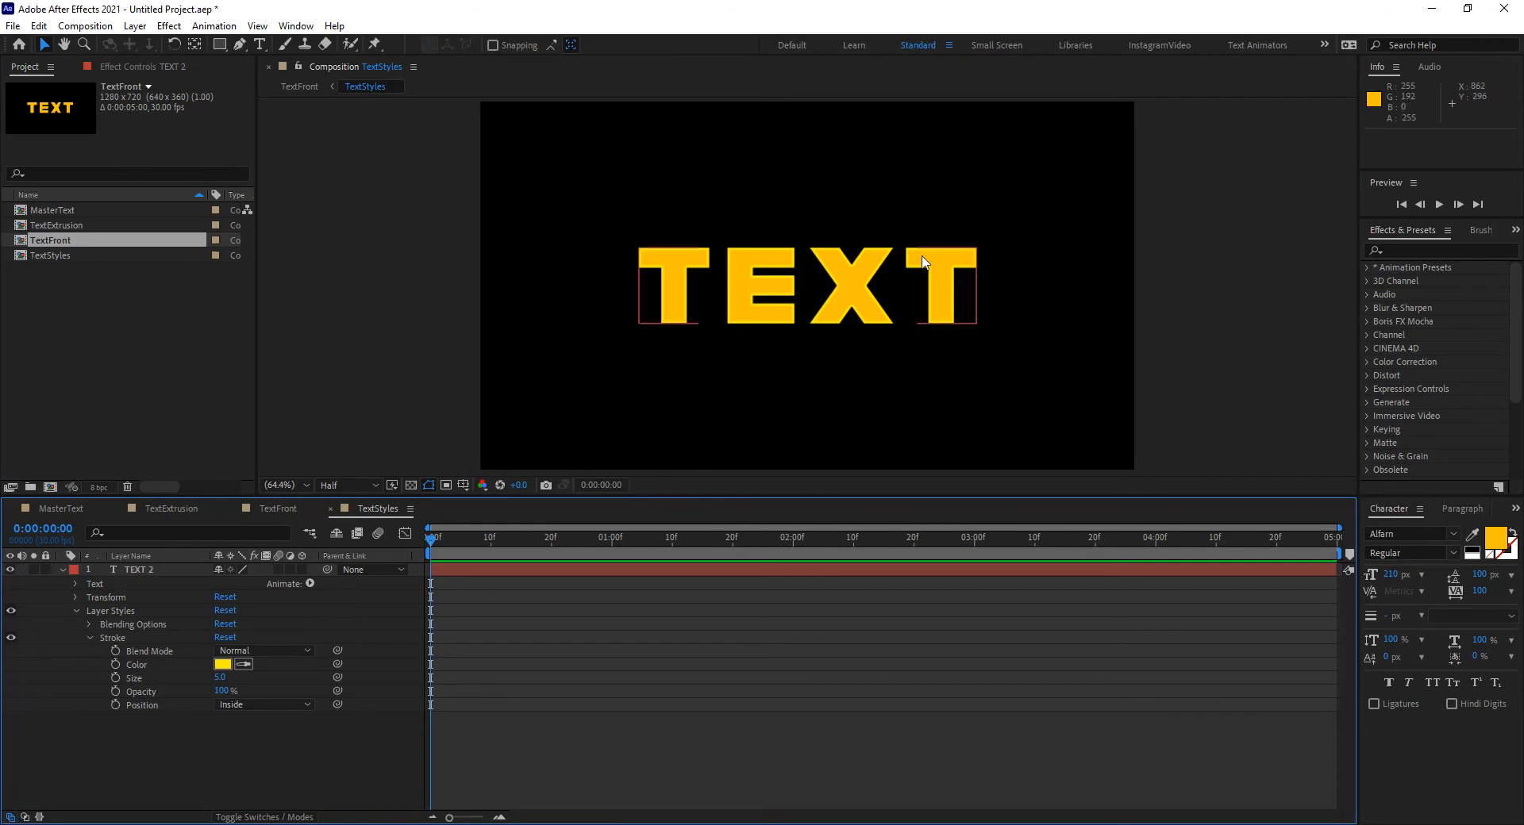
Try a stroke size of 7.7 on TEXT 2 and undo that change.
left_click_drag(223, 679, 245, 680)
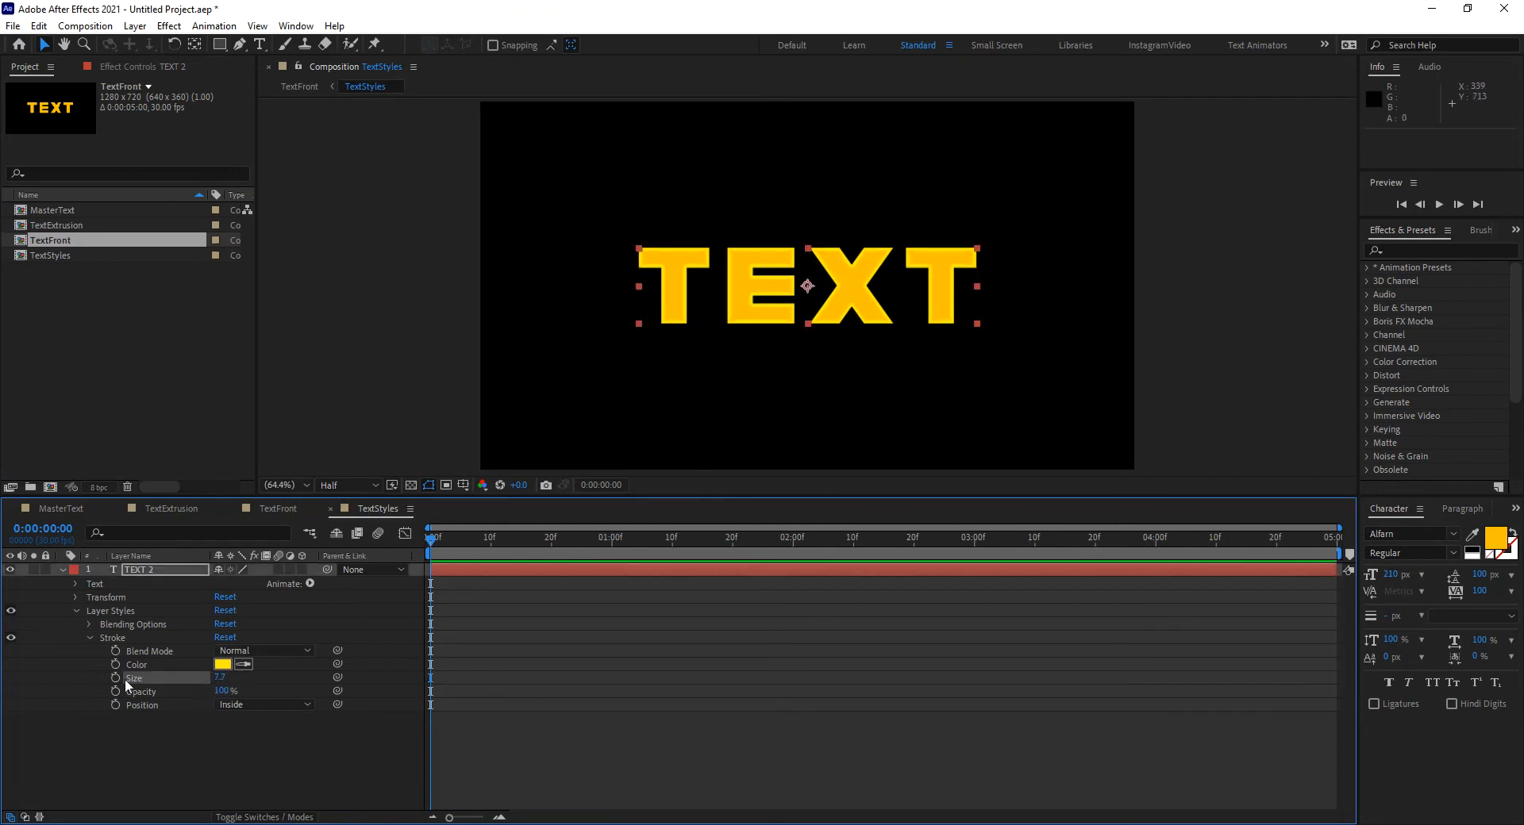
left_click(246, 764)
key("ctrl+z")
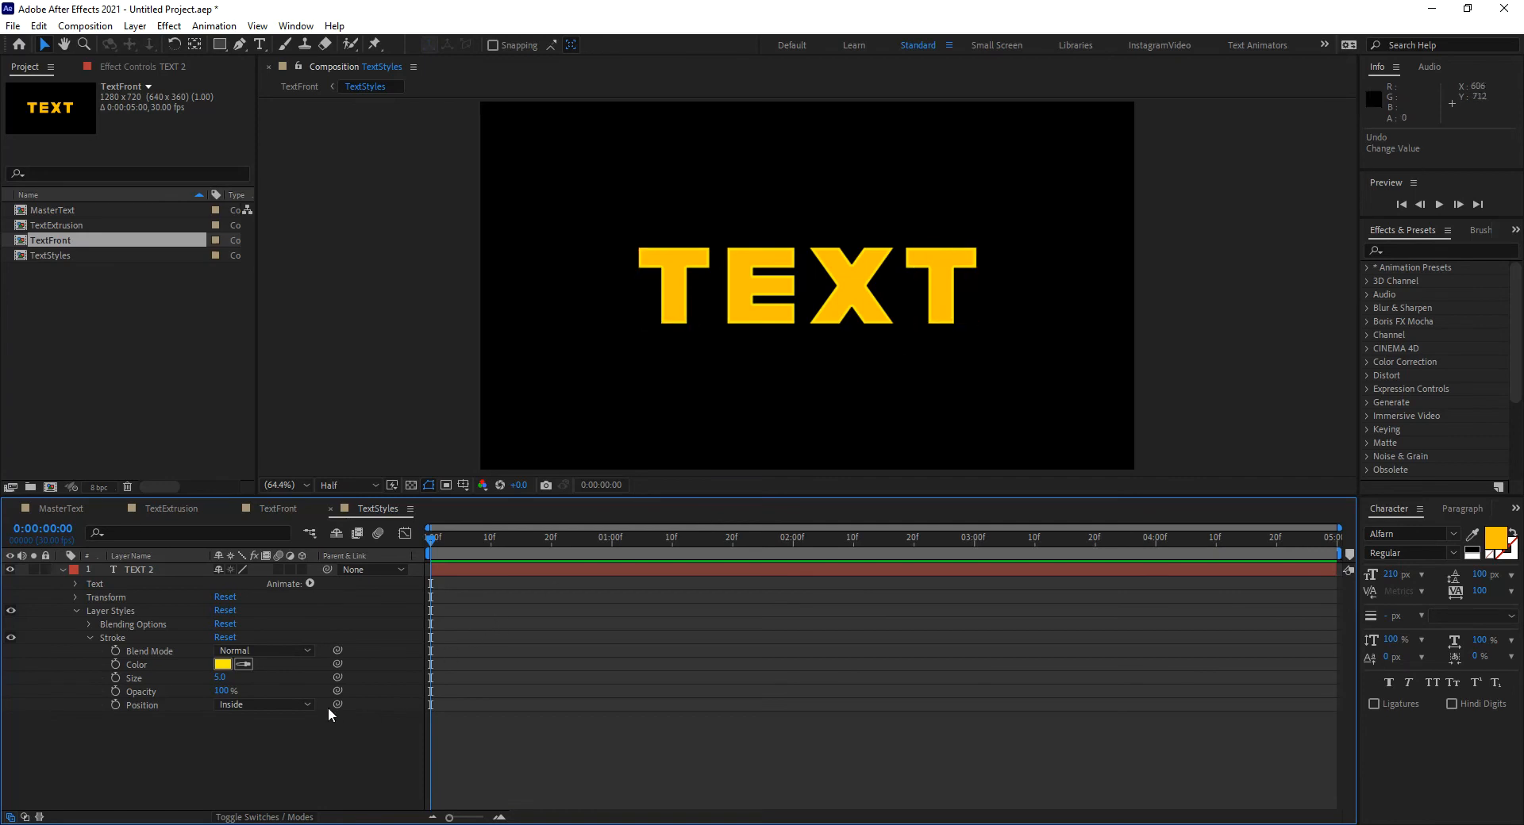
Collapse the TEXT 2 layer's properties and duplicate the layer within the TextStyles composition.
left_click(90, 637)
left_click(76, 611)
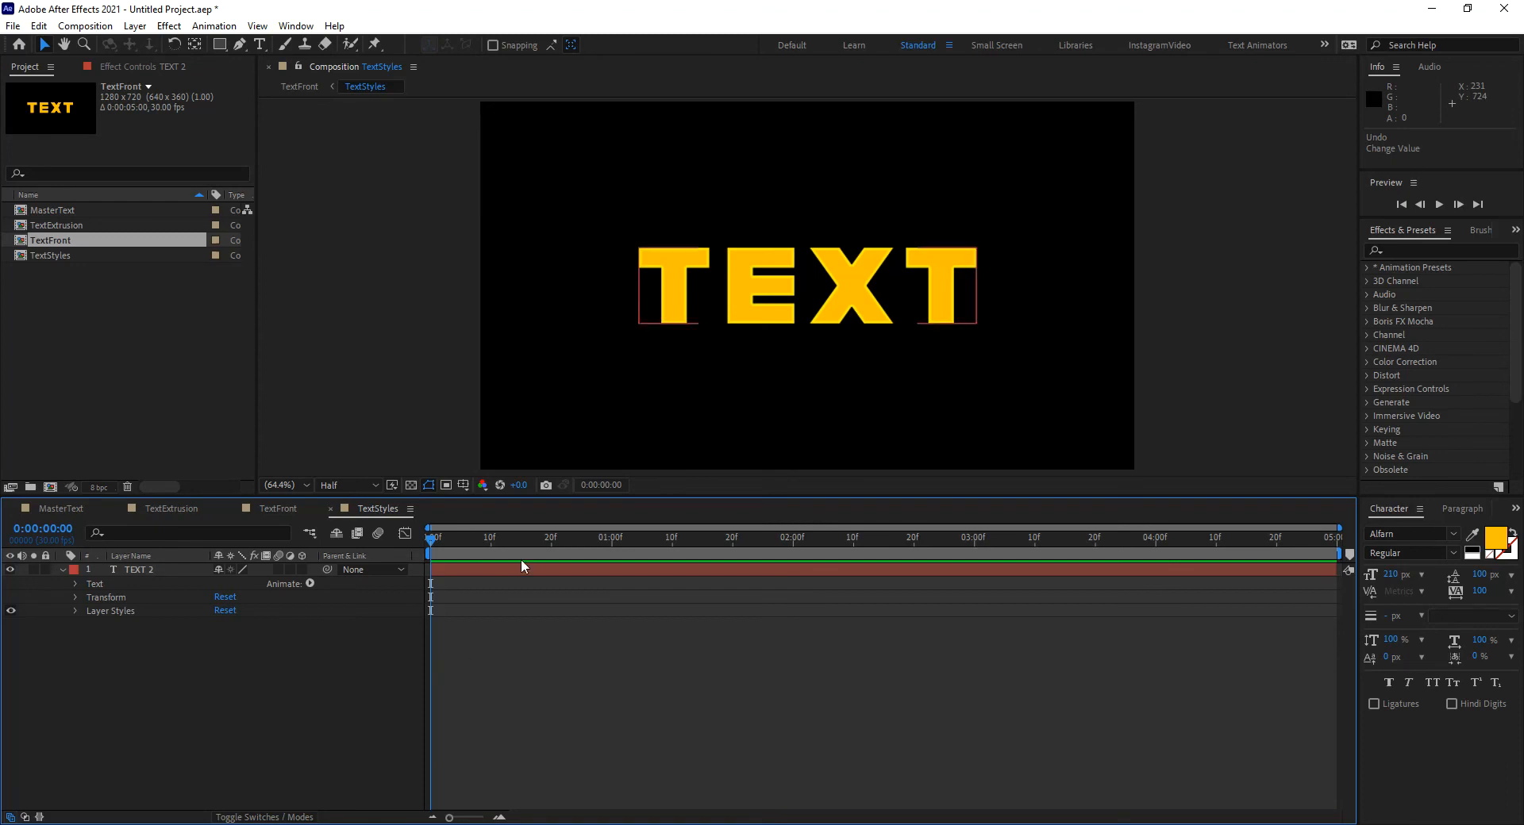
left_click(65, 570)
left_click(135, 570)
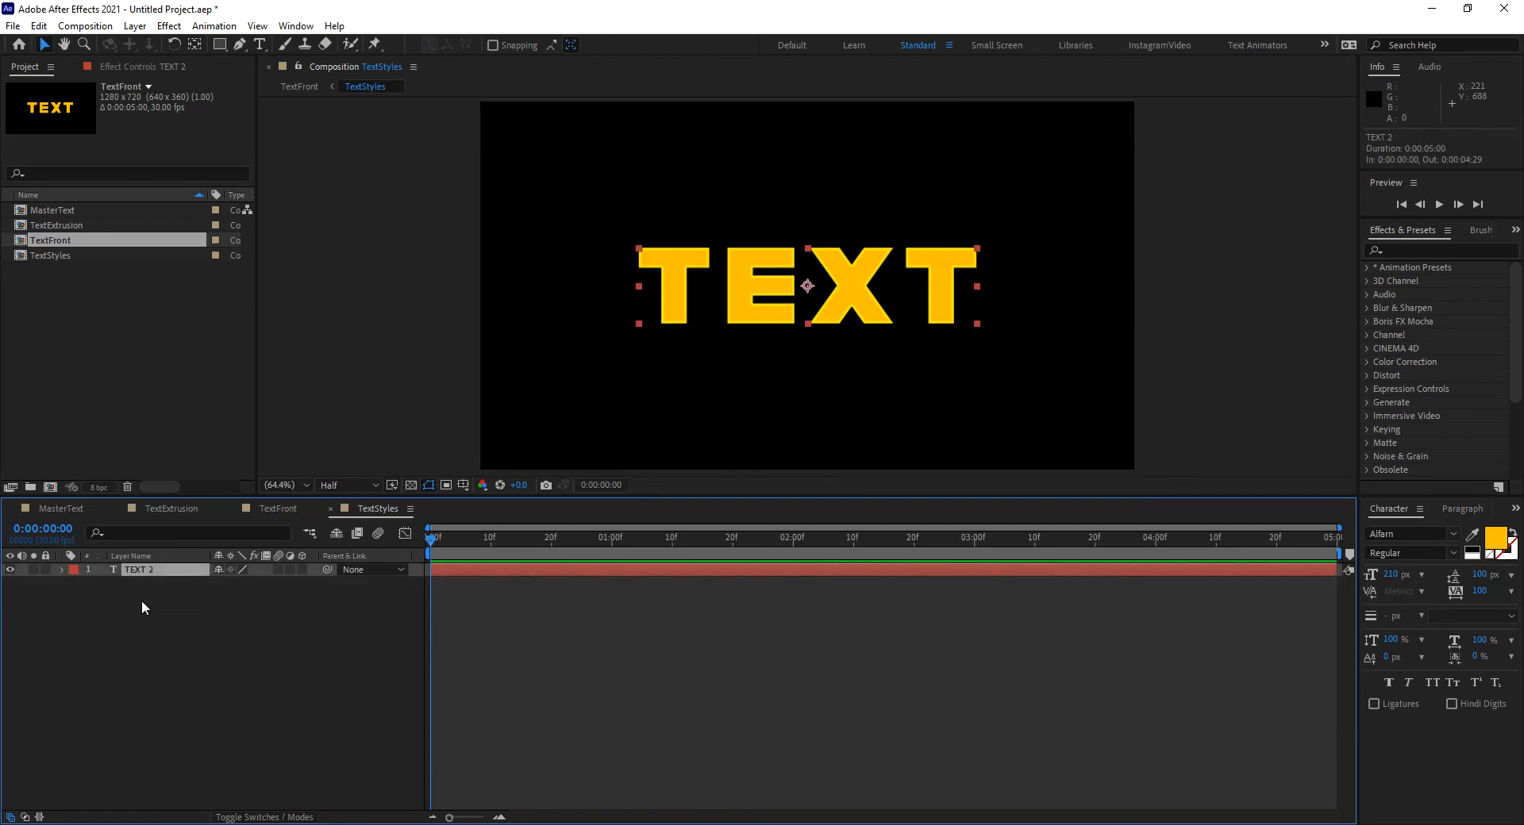
key("ctrl+d")
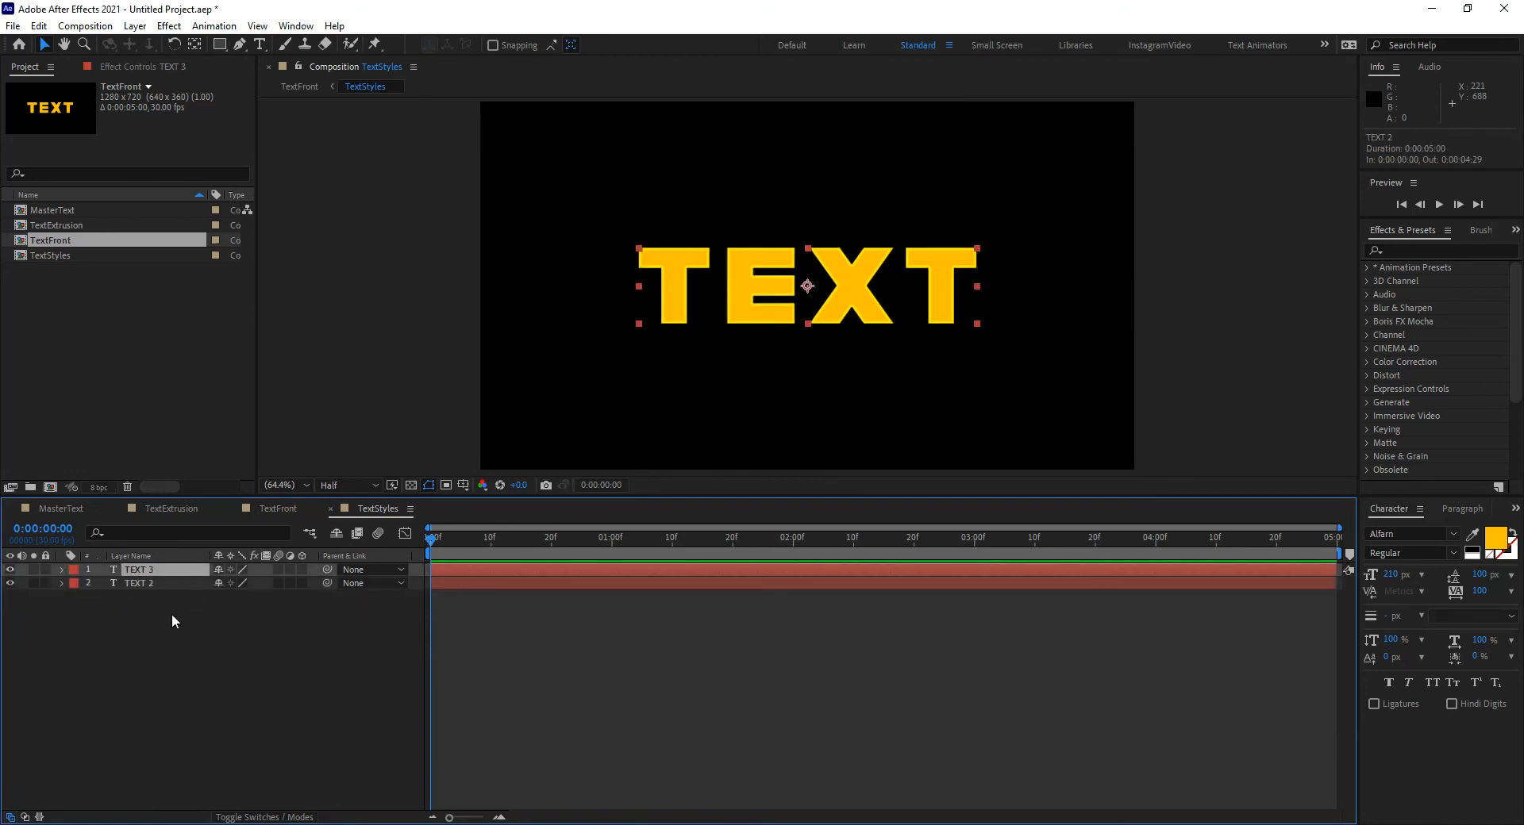
Set the Stroke layer style size of the duplicated text layer to 10.
left_click(63, 570)
left_click(75, 610)
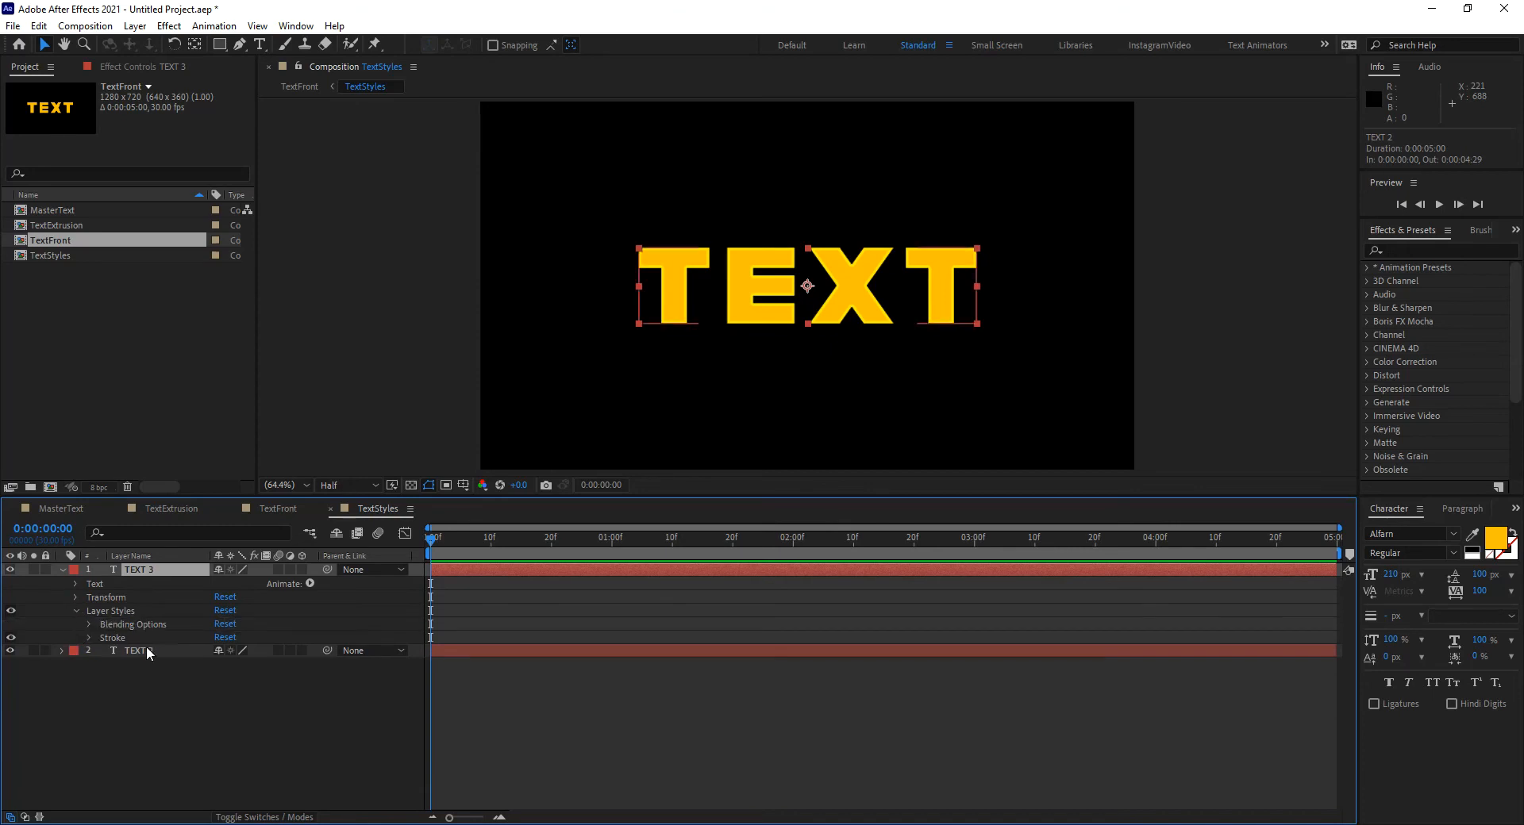
left_click(89, 638)
left_click(226, 678)
type("10")
key("Return")
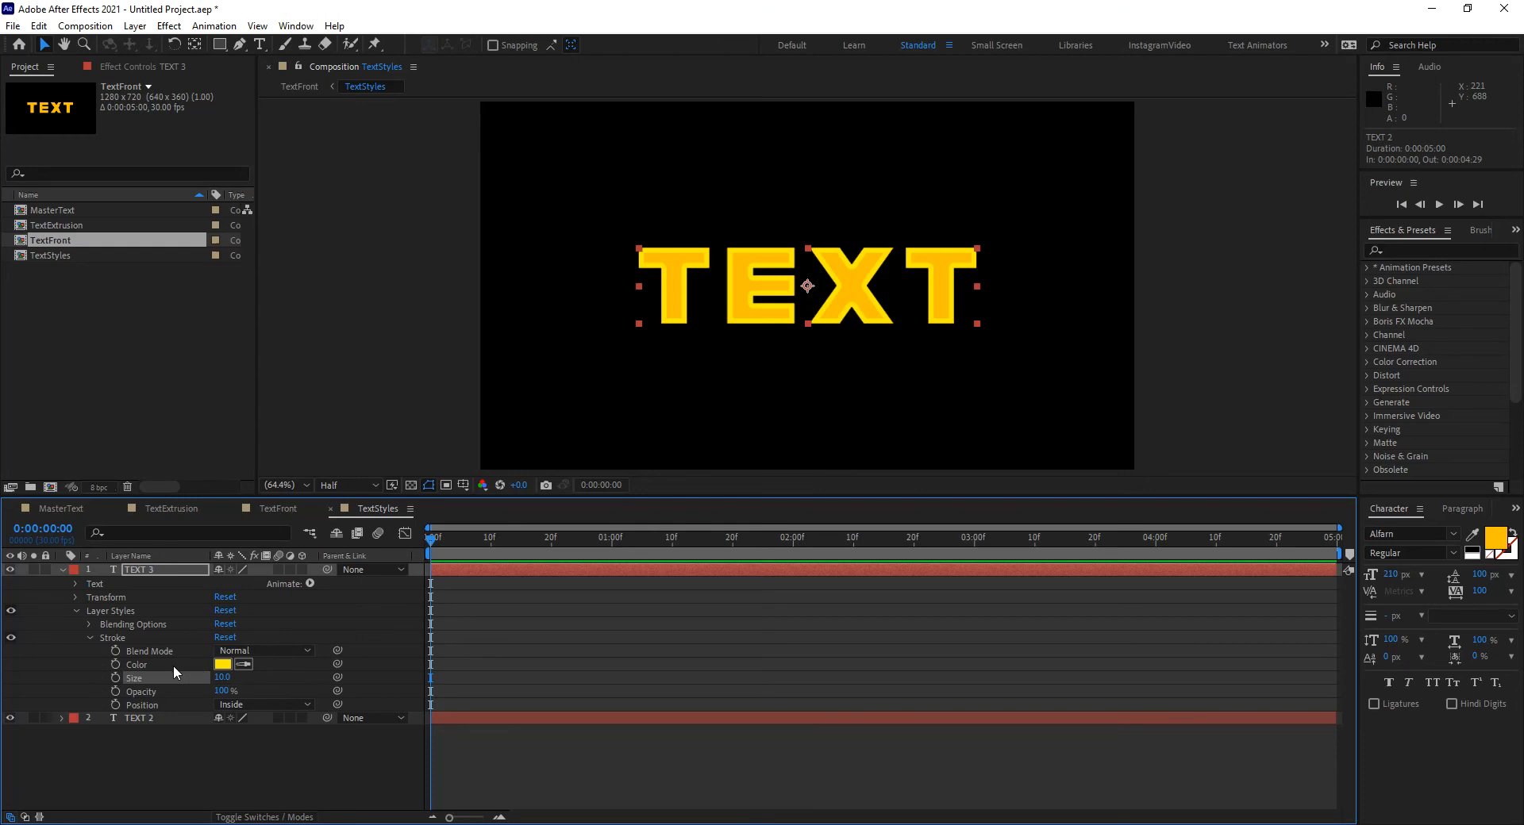
Give the duplicated text layer a white (FFFFFF) stroke and a black (000000) text fill.
left_click(222, 664)
left_click_drag(1157, 310, 1019, 101)
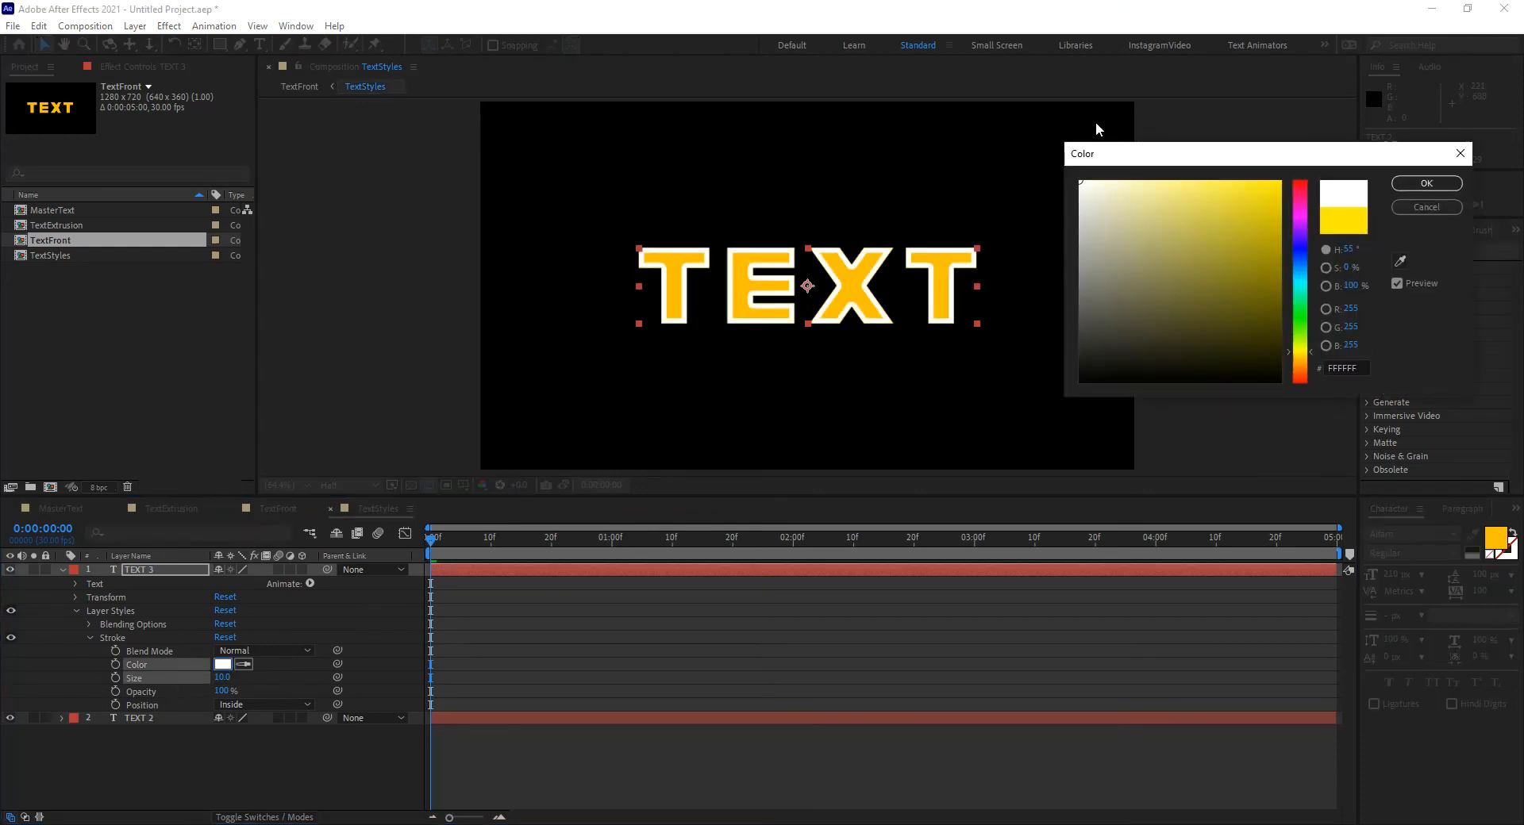
left_click(1418, 184)
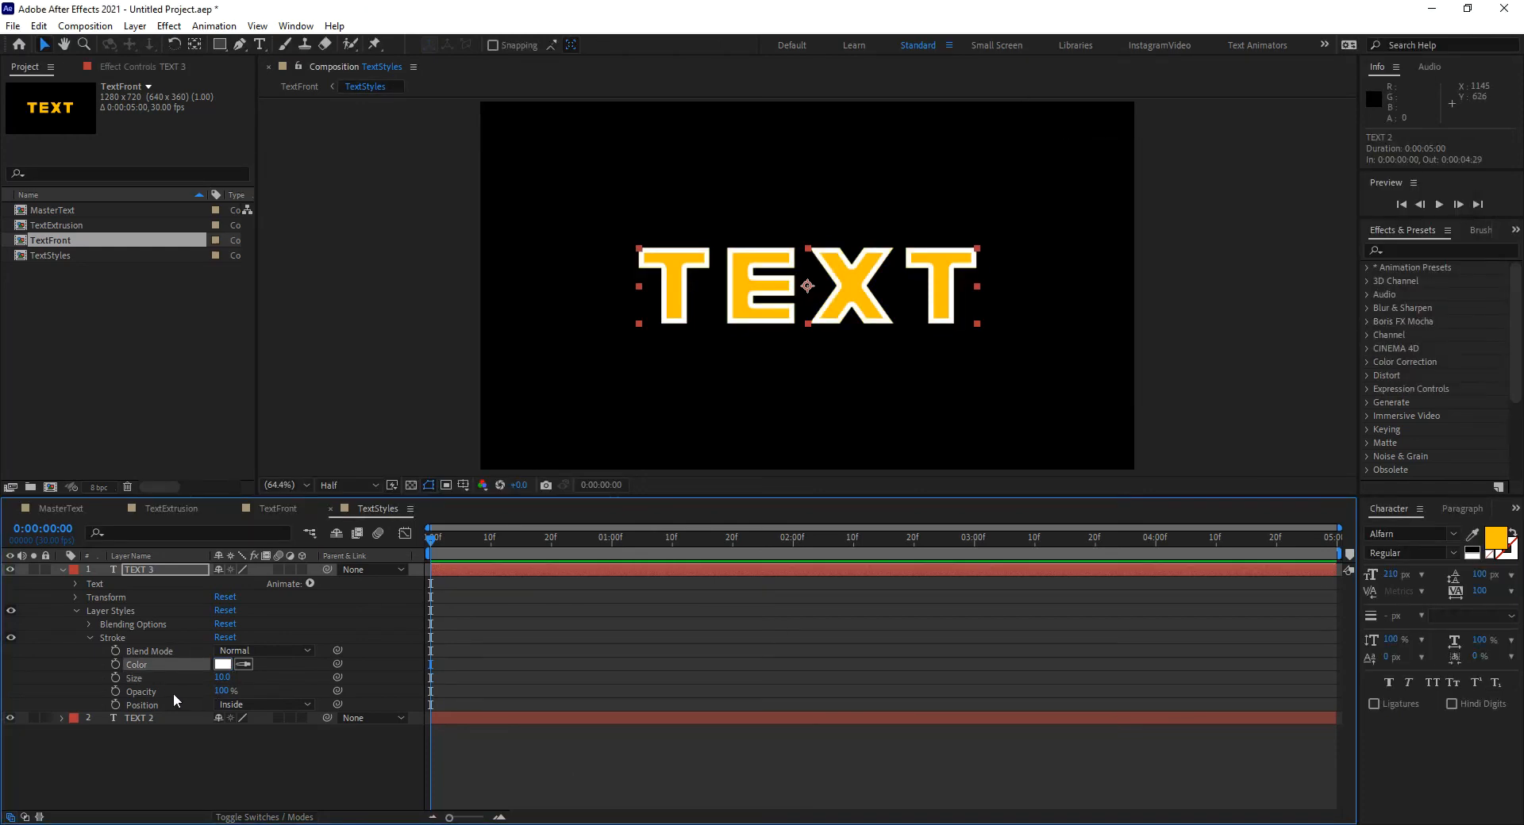
left_click(1495, 538)
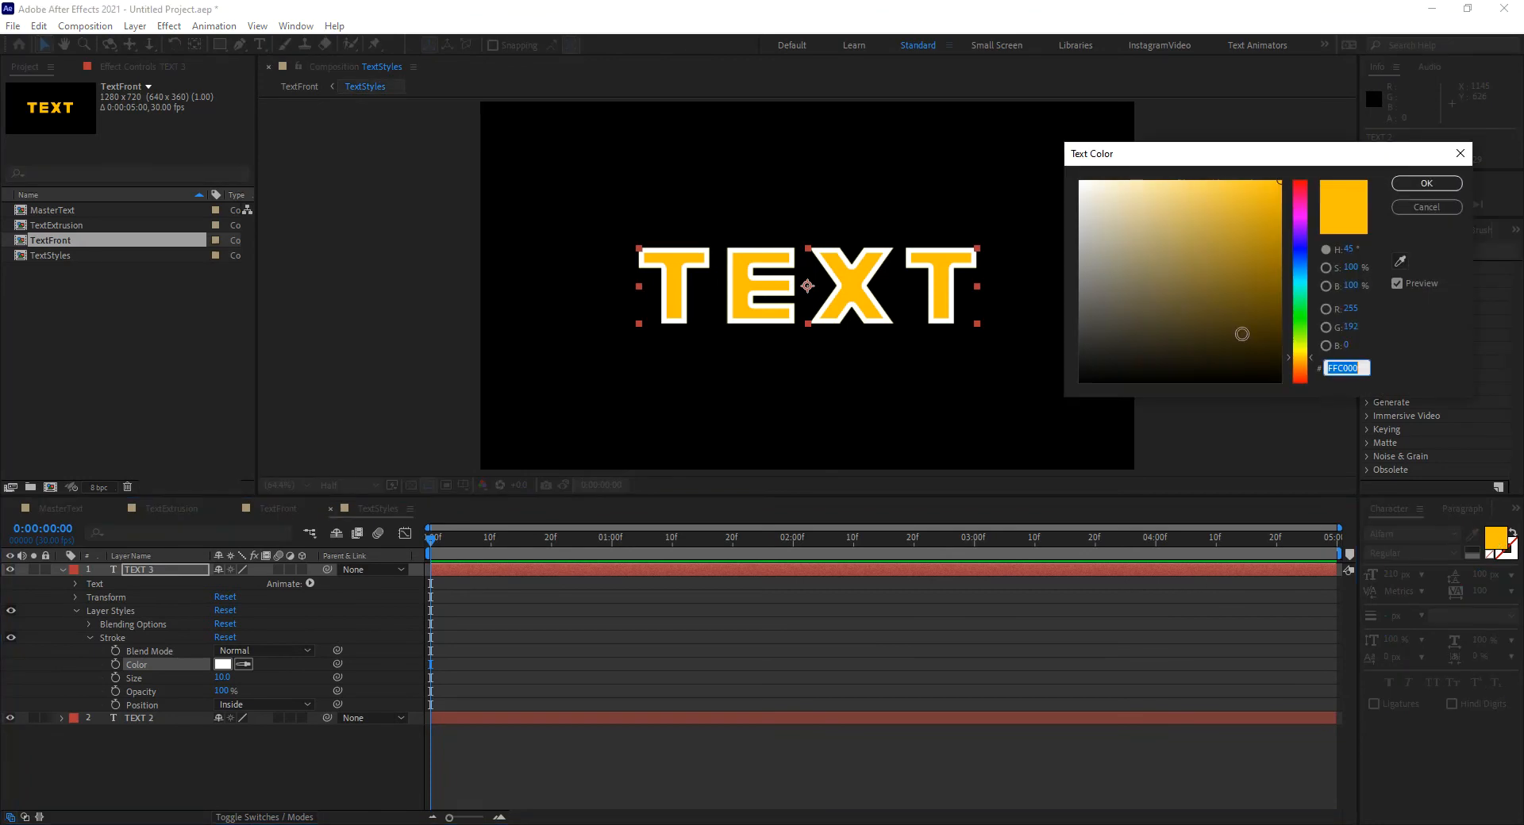
type("000000")
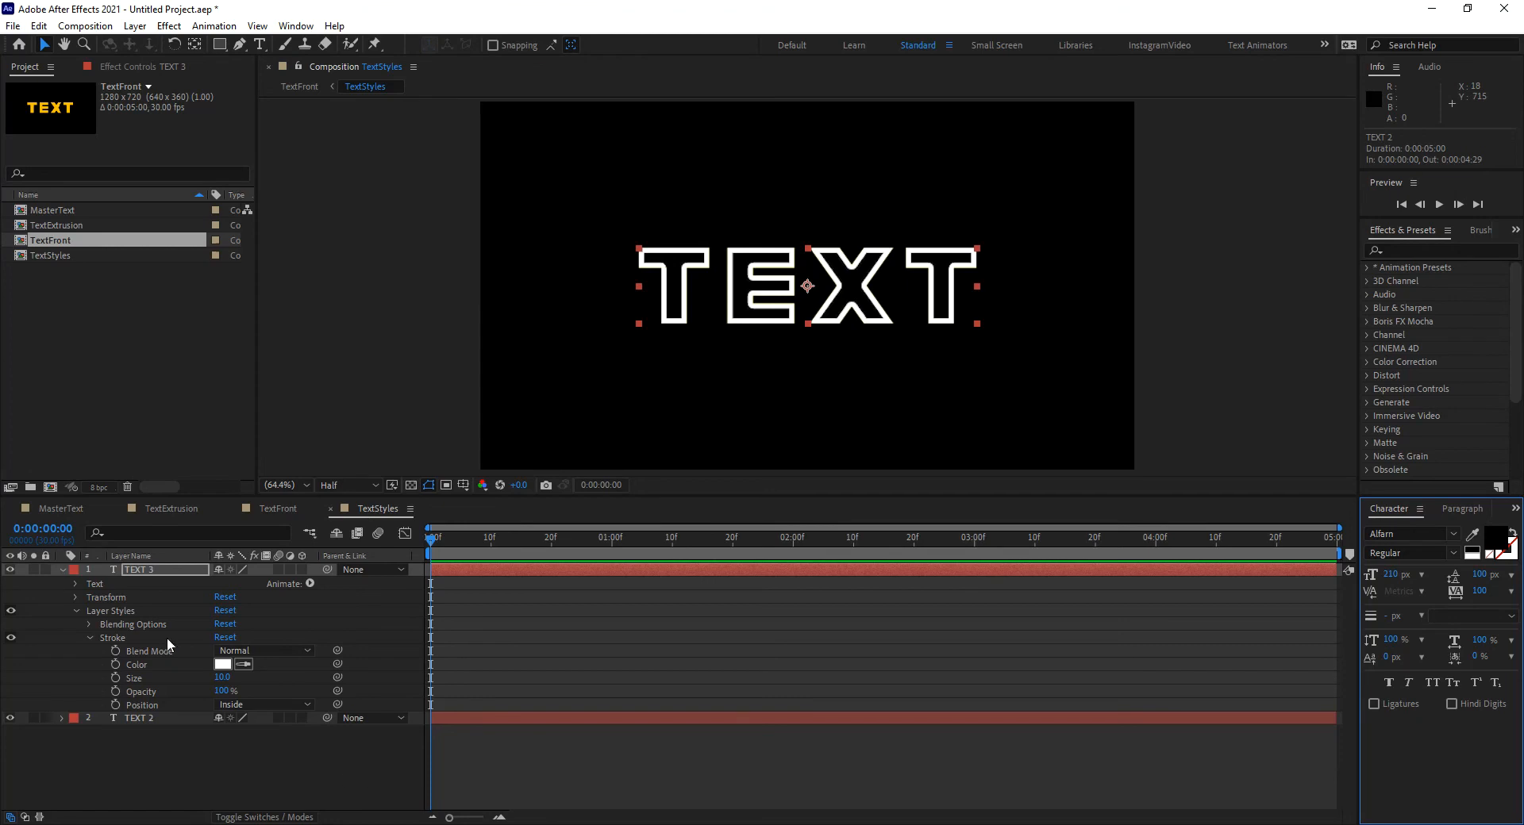
Collapse the TEXT 3 layer's properties and add a white solid at composition size, 1280 x 720 px, to TextStyles.
left_click(63, 569)
left_click(63, 569)
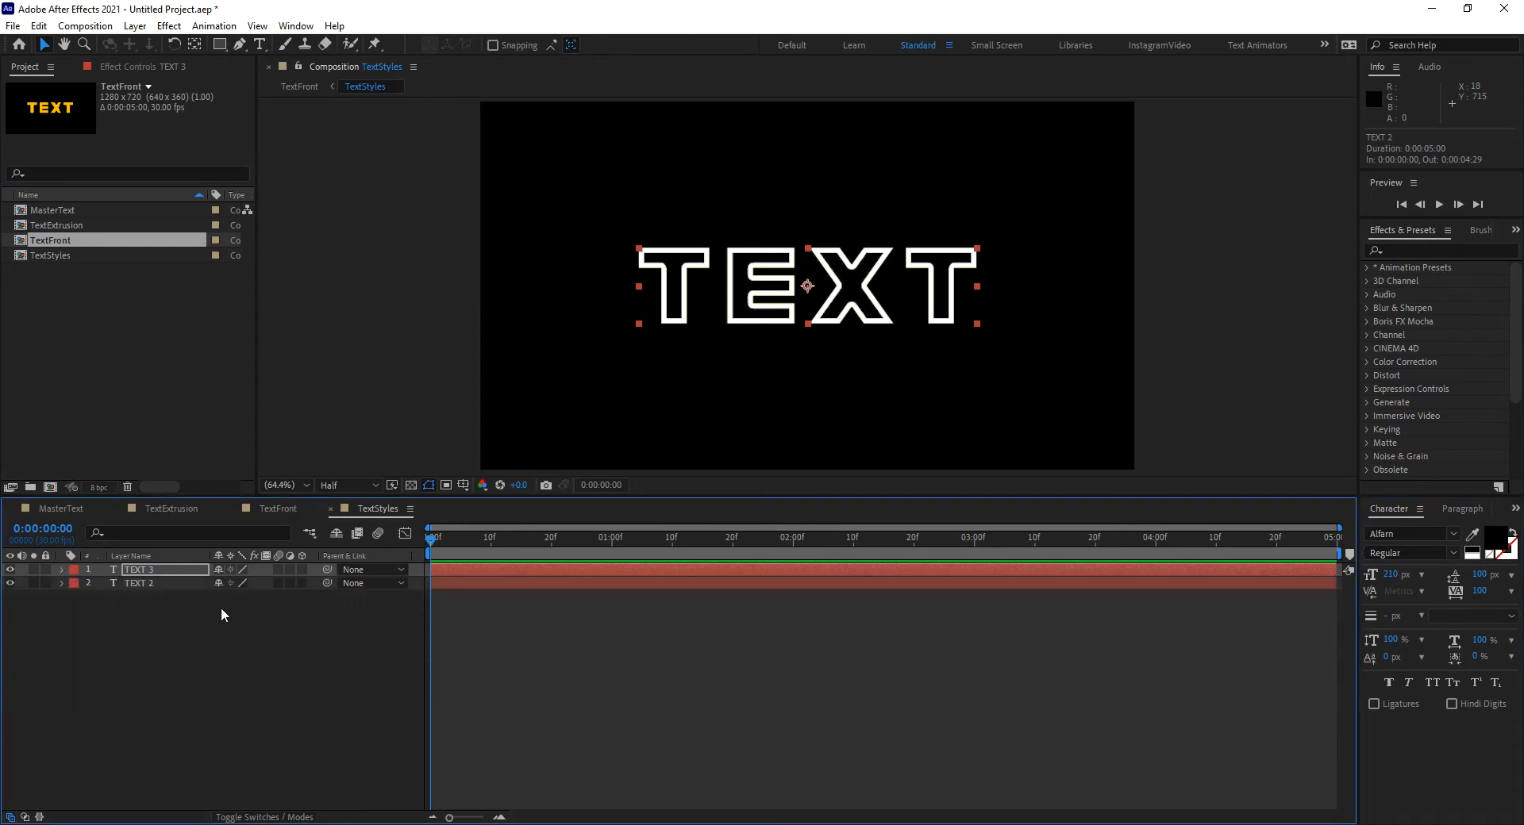
key("ctrl+y")
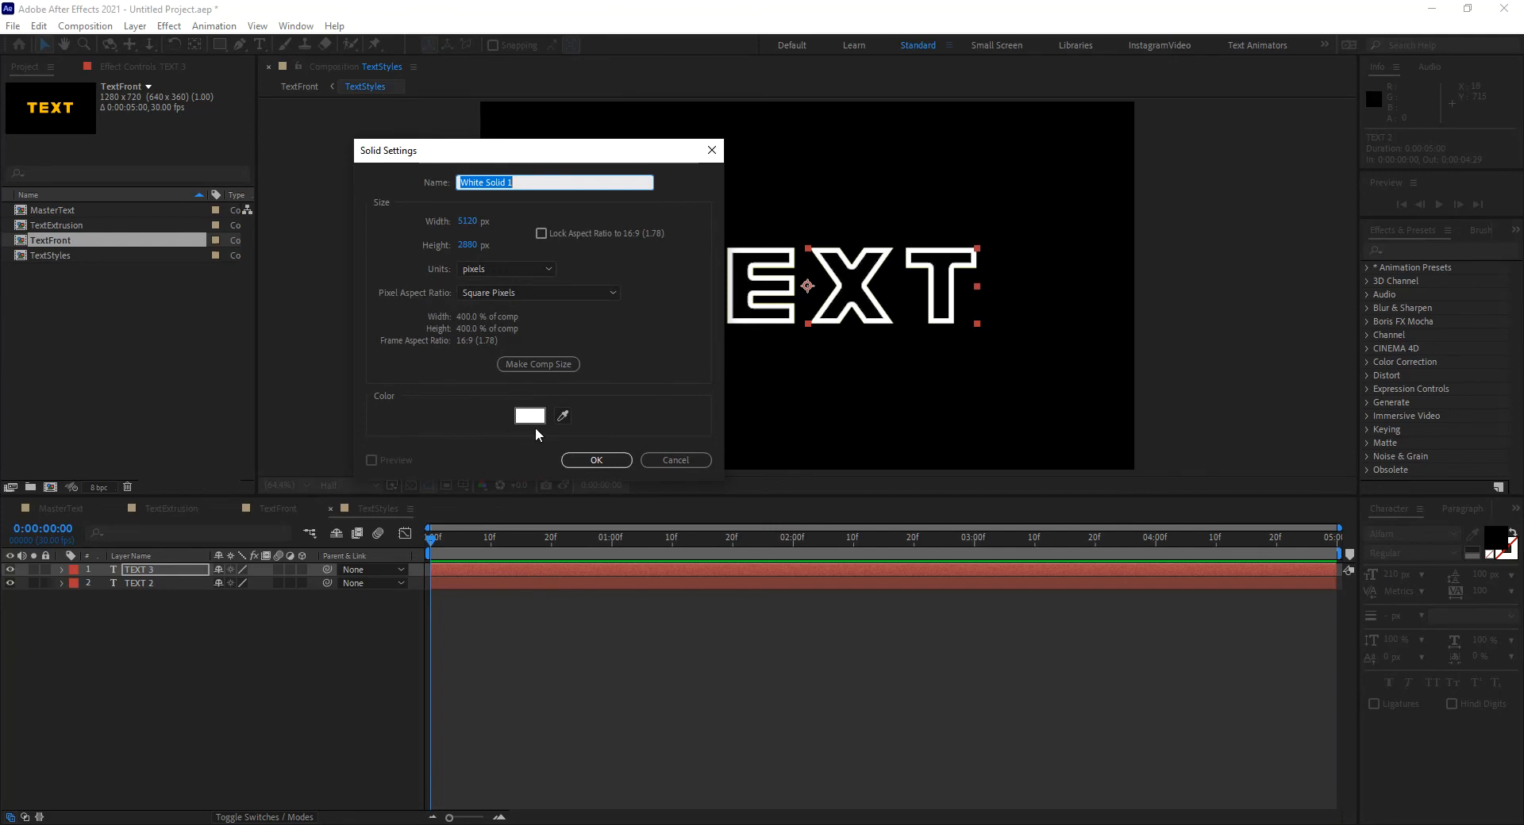
left_click(532, 365)
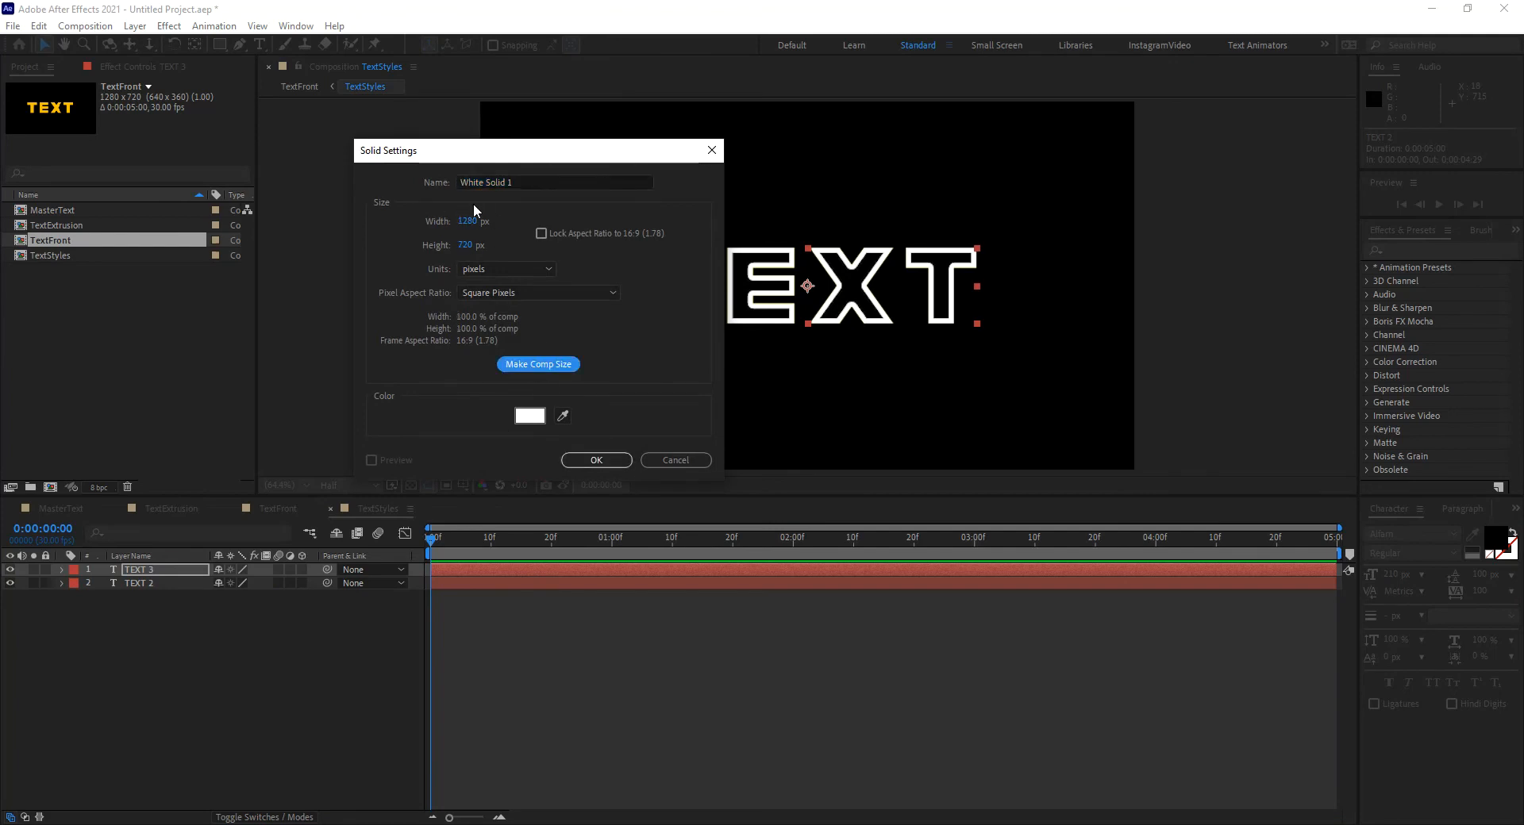
left_click(597, 460)
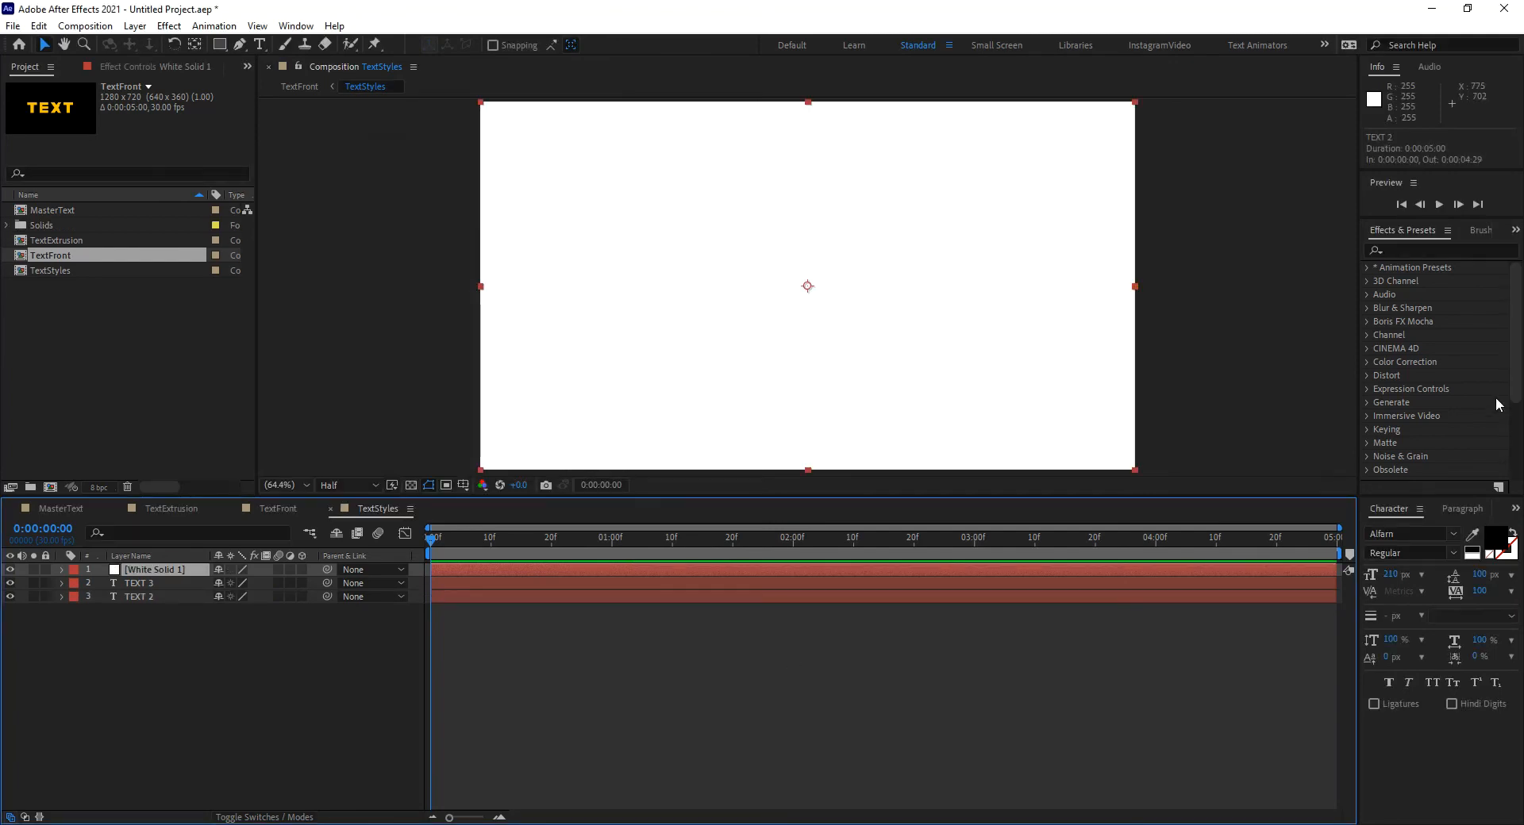
Find the Fractal Noise effect and apply it to the white solid.
left_click(1416, 250)
type("fractal")
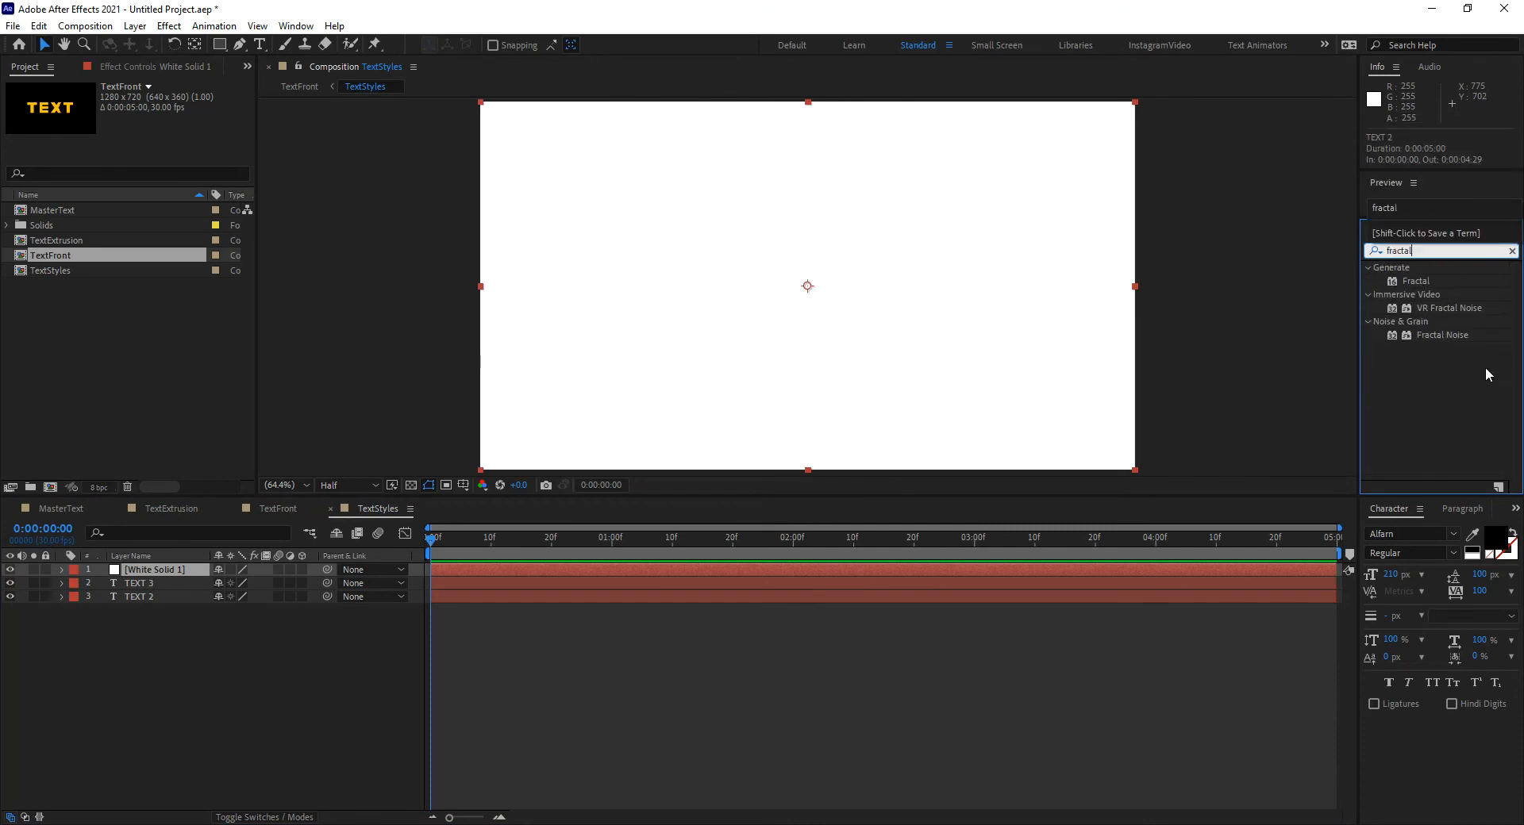
left_click_drag(1426, 330, 952, 362)
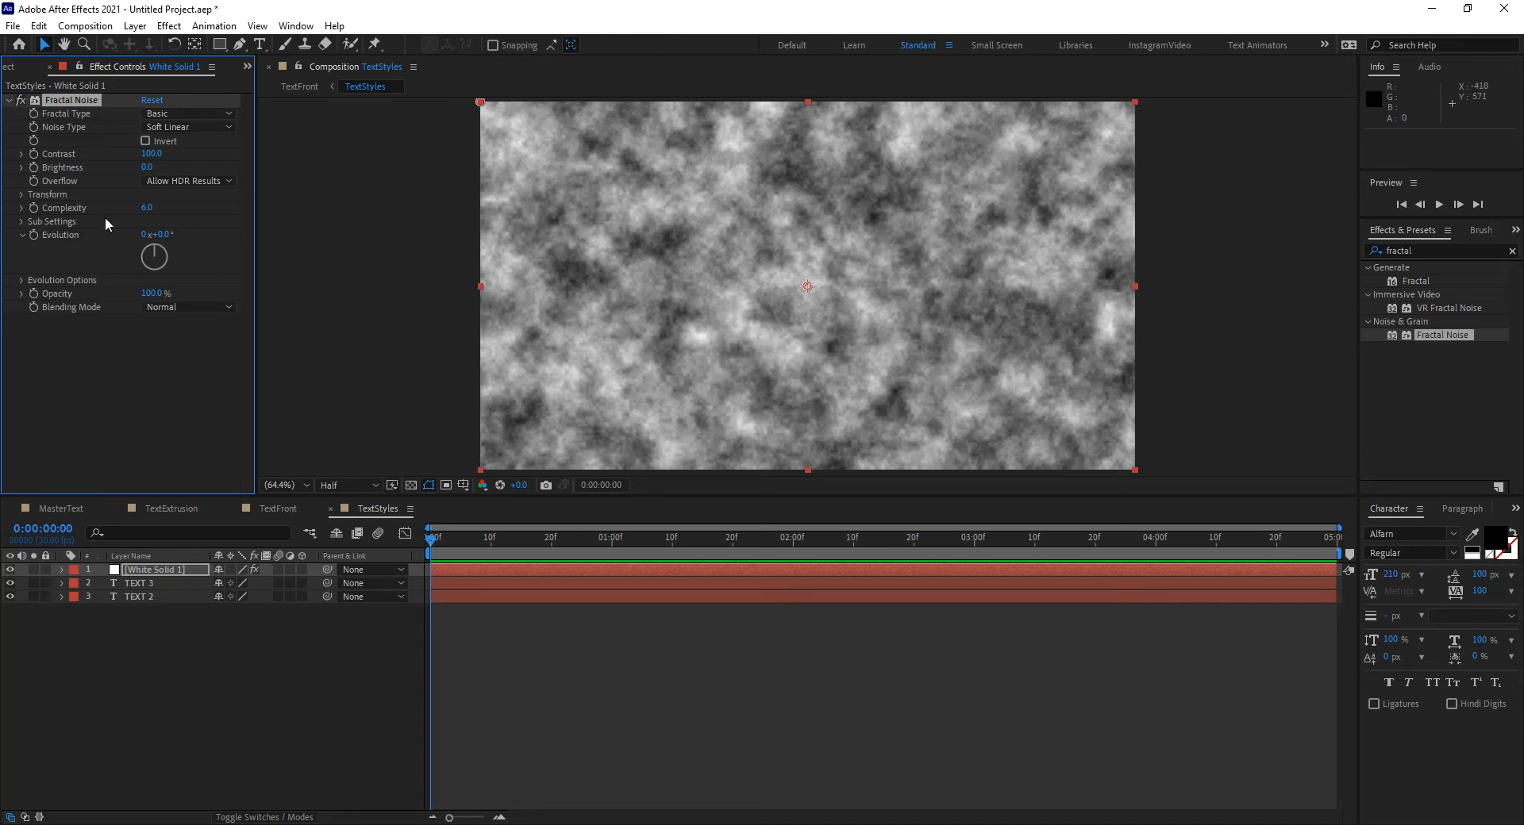
Set the Fractal Noise complexity to 4 and its uniform transform scale to 200.
left_click(149, 209)
type("4")
key("Return")
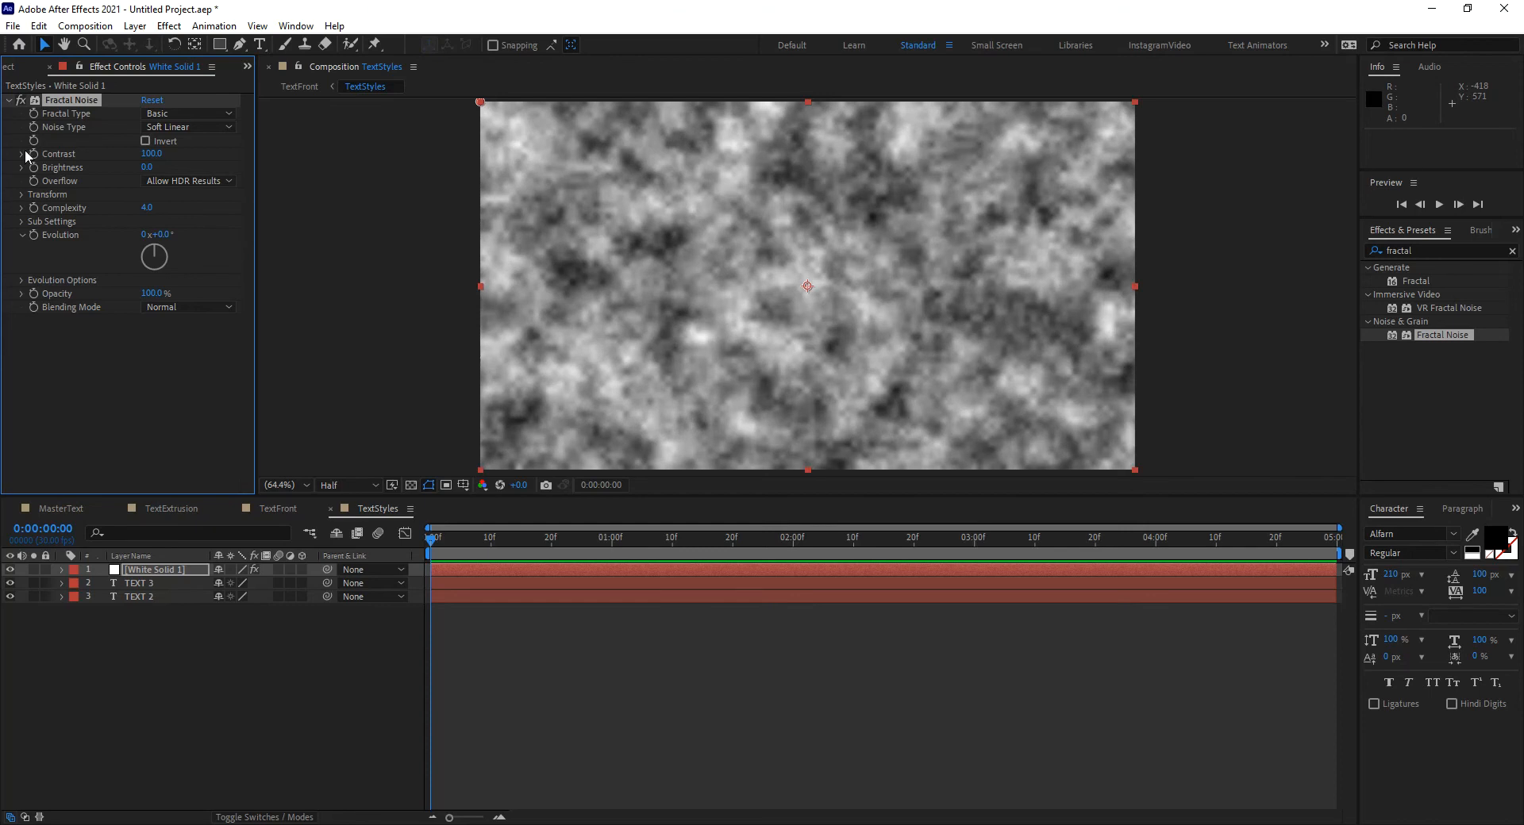
left_click(23, 194)
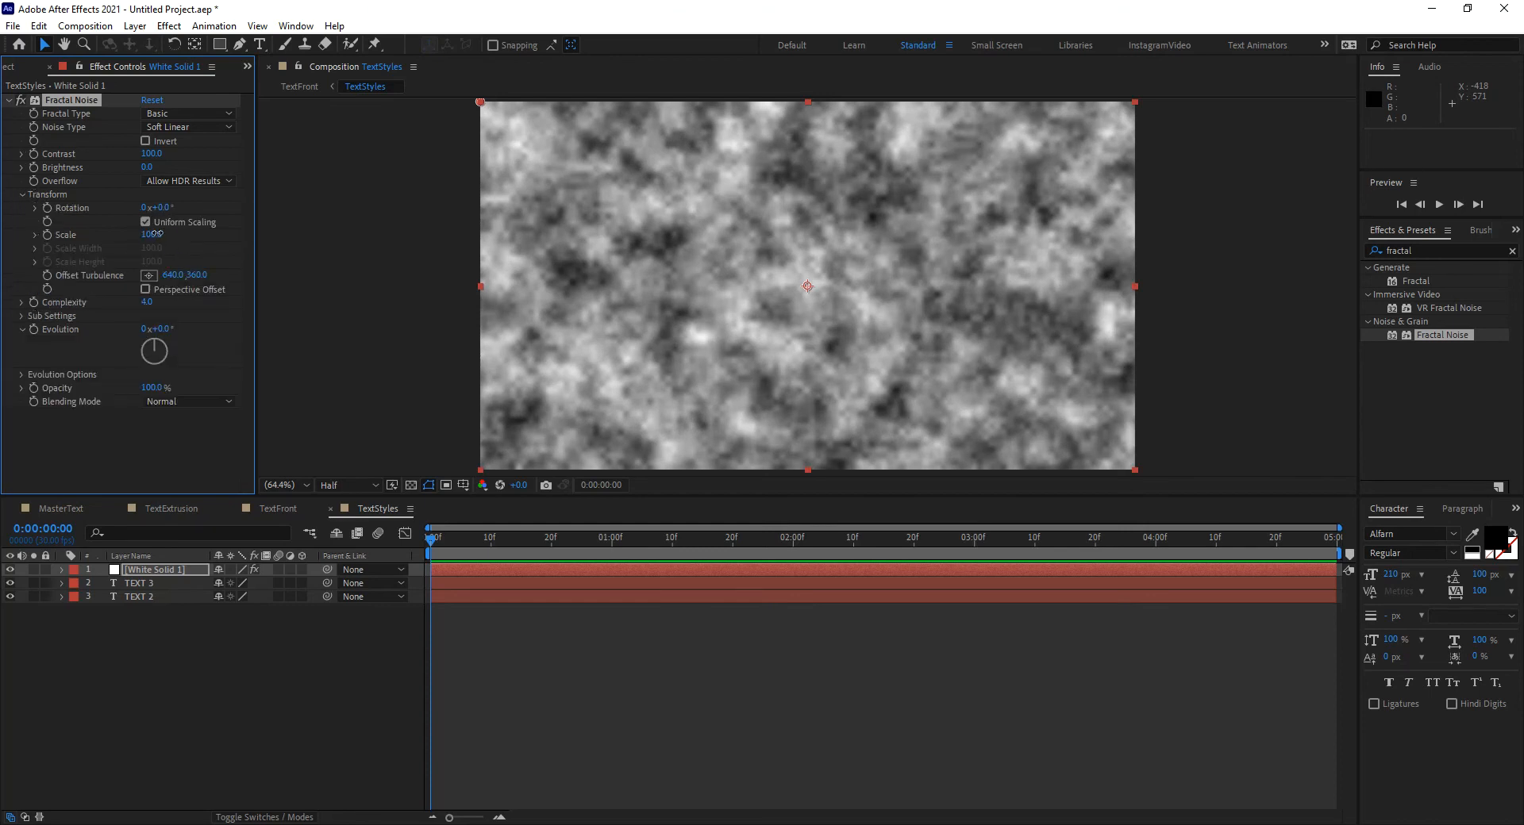
type("200")
key("Return")
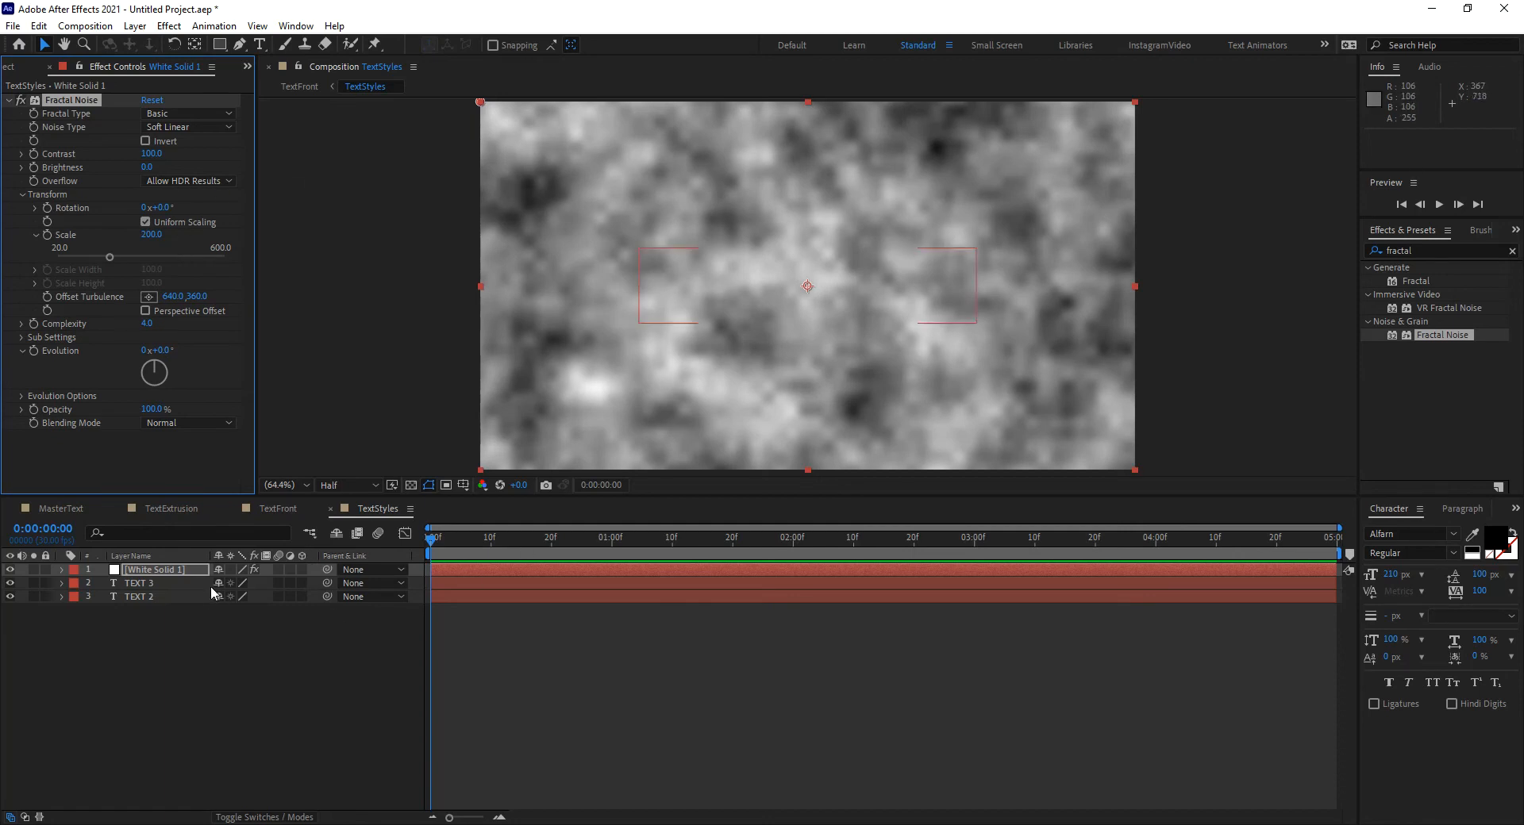
Place TEXT 3 directly above the white solid and make it the solid's Luma Matte.
left_click_drag(161, 587, 157, 569)
left_click(154, 584)
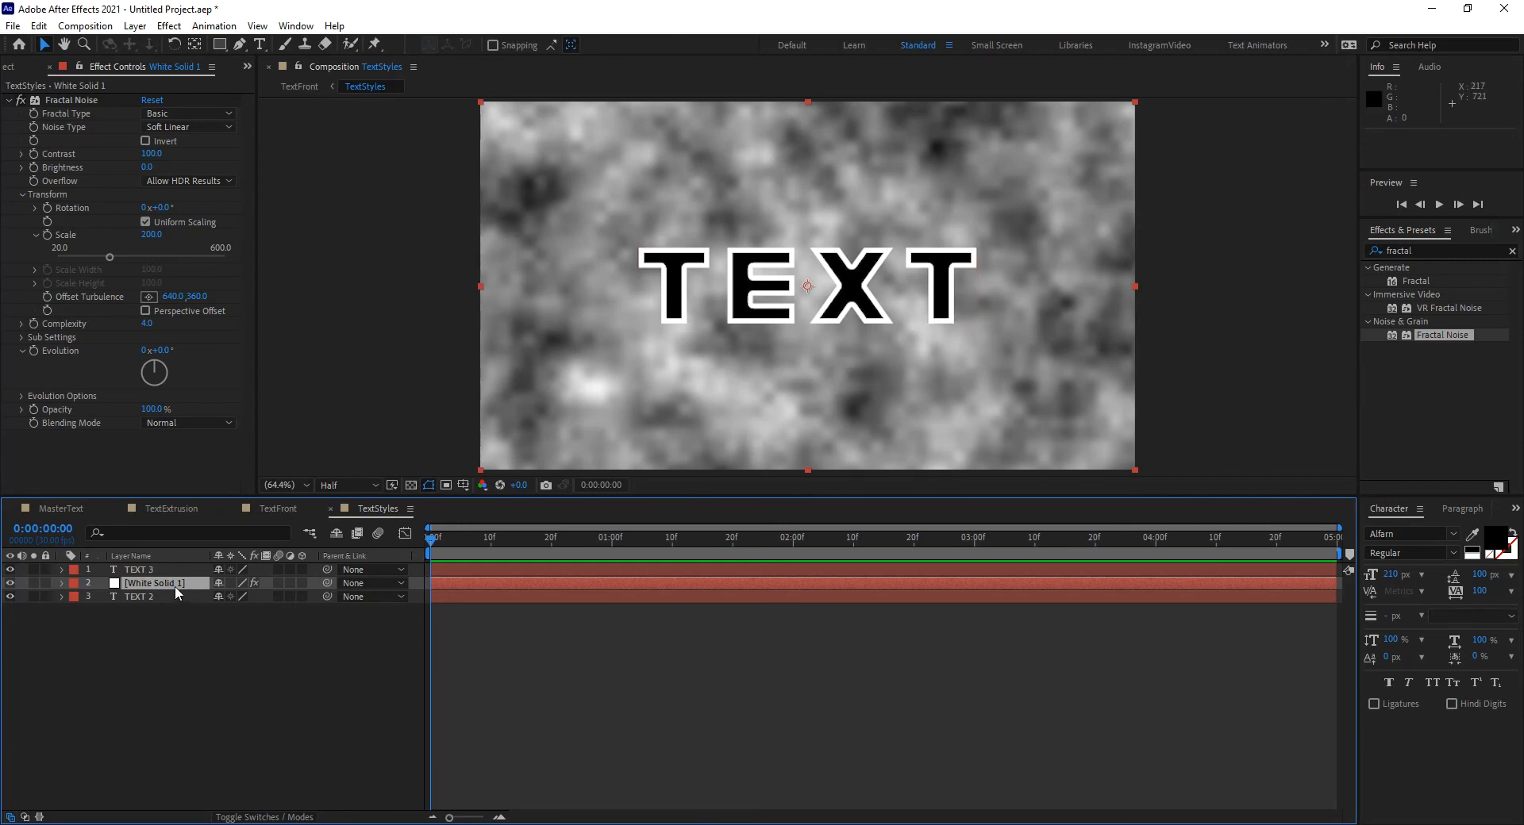
left_click(296, 819)
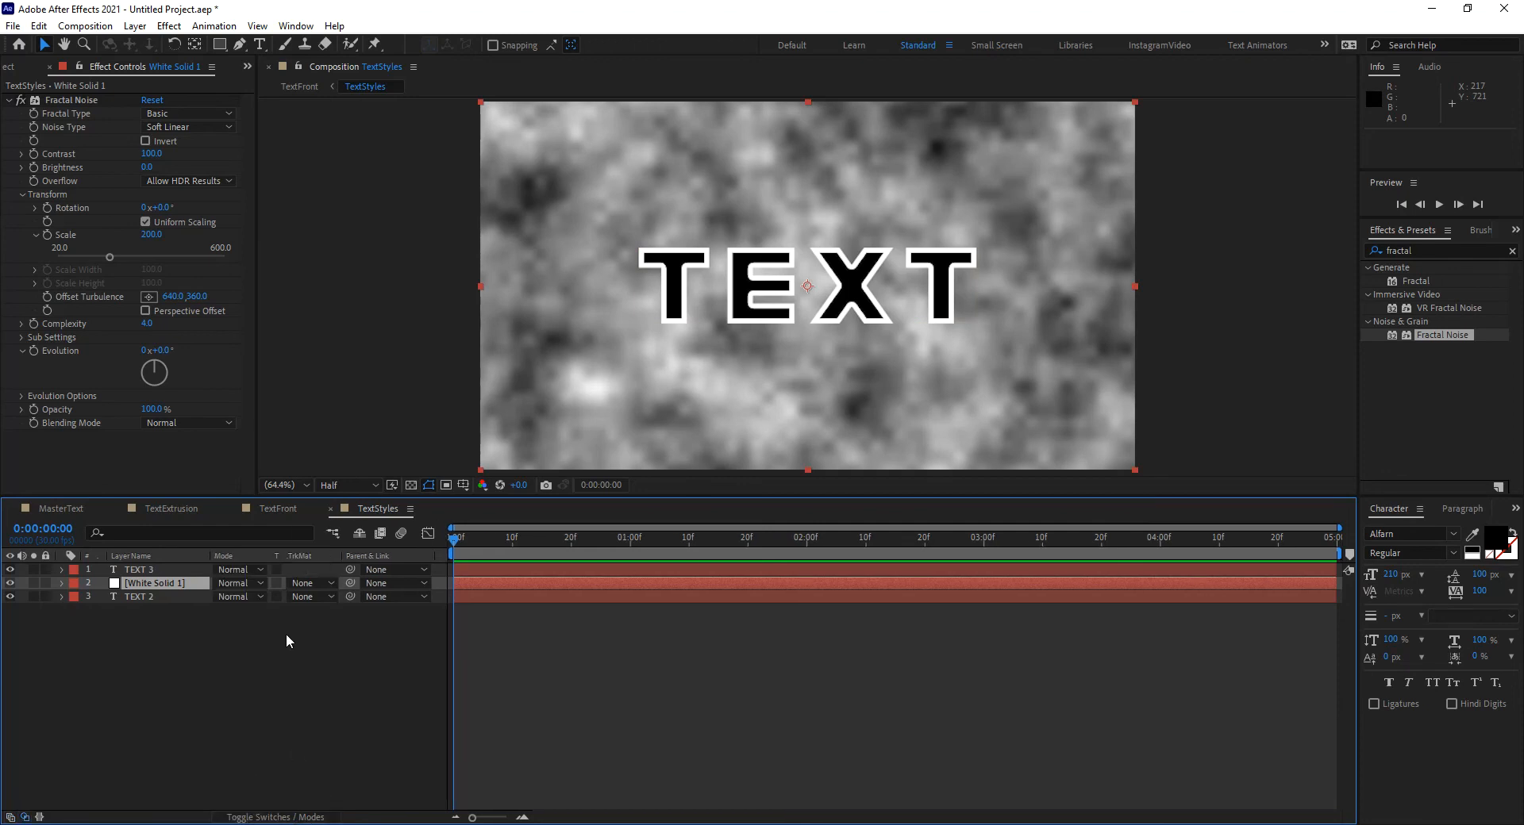
left_click(311, 582)
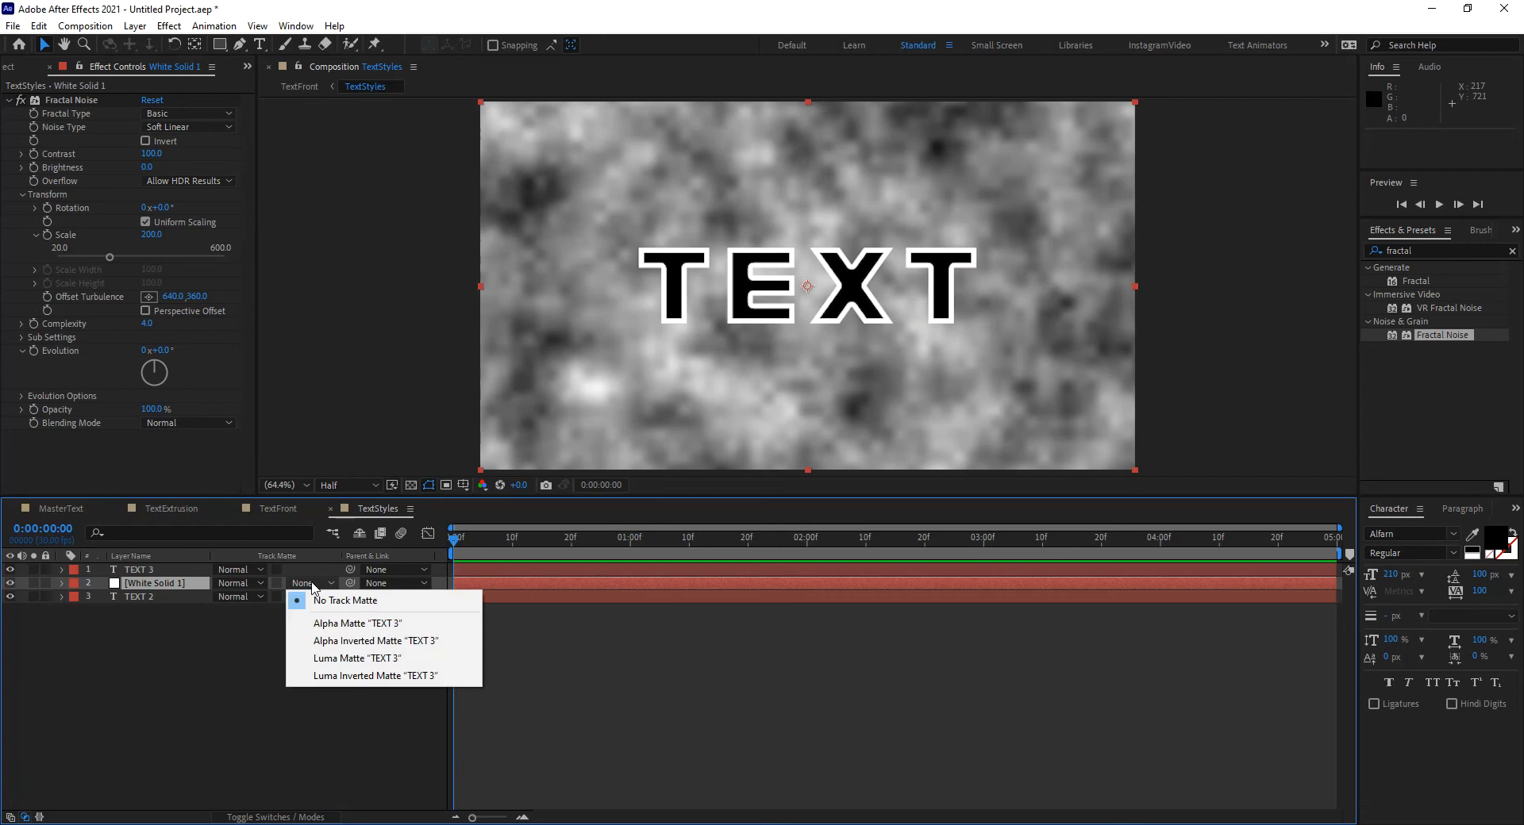
left_click(339, 662)
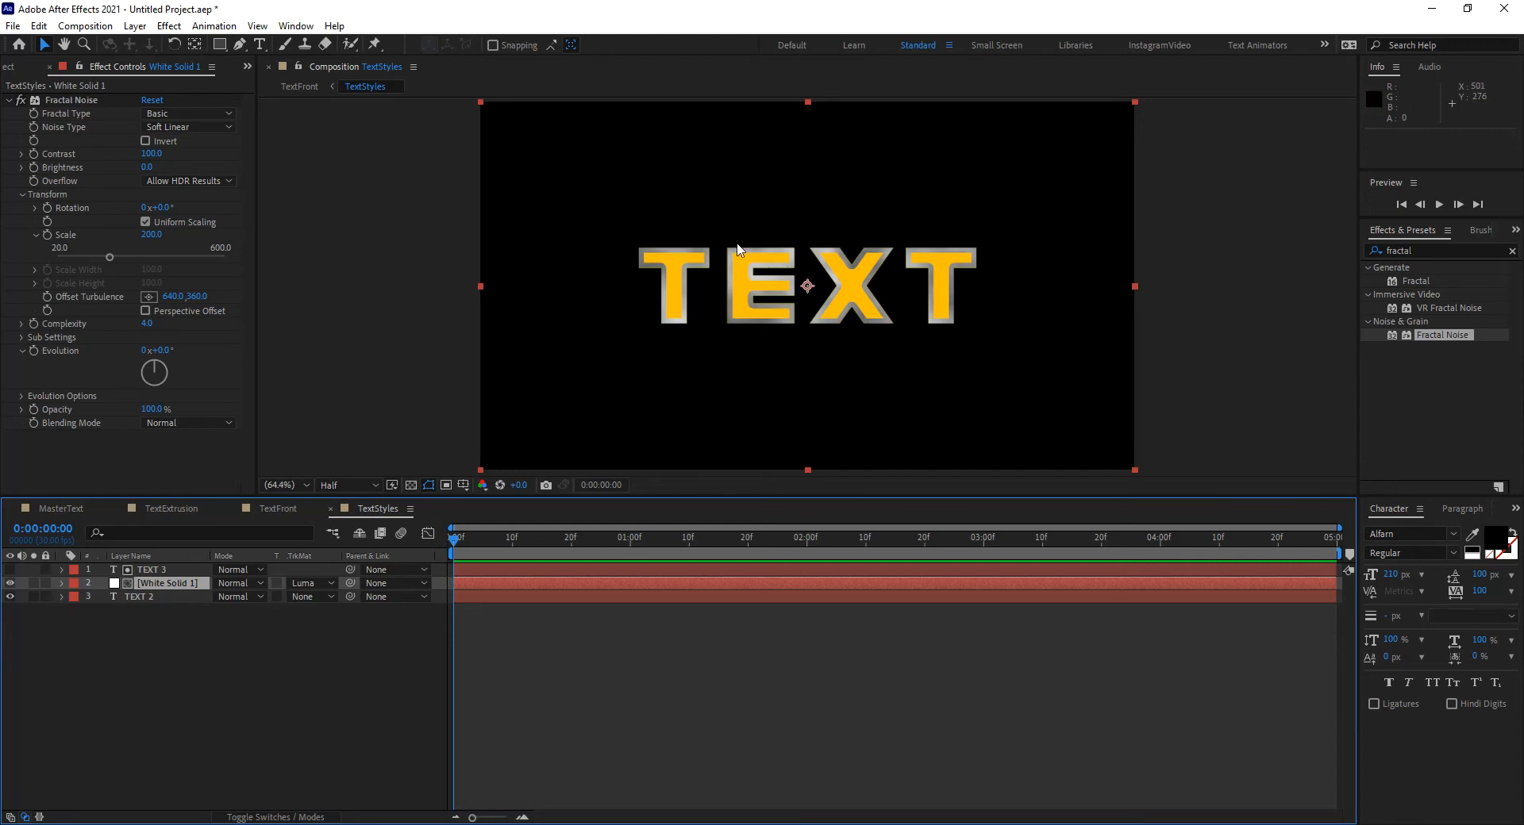
Inspect the noise-textured stroke up close and review the TextFront and TextExtrusion compositions before returning to TextStyles.
scroll(752, 283, "up", 2)
scroll(752, 290, "down", 2)
scroll(752, 290, "up", 2)
scroll(750, 265, "down", 2)
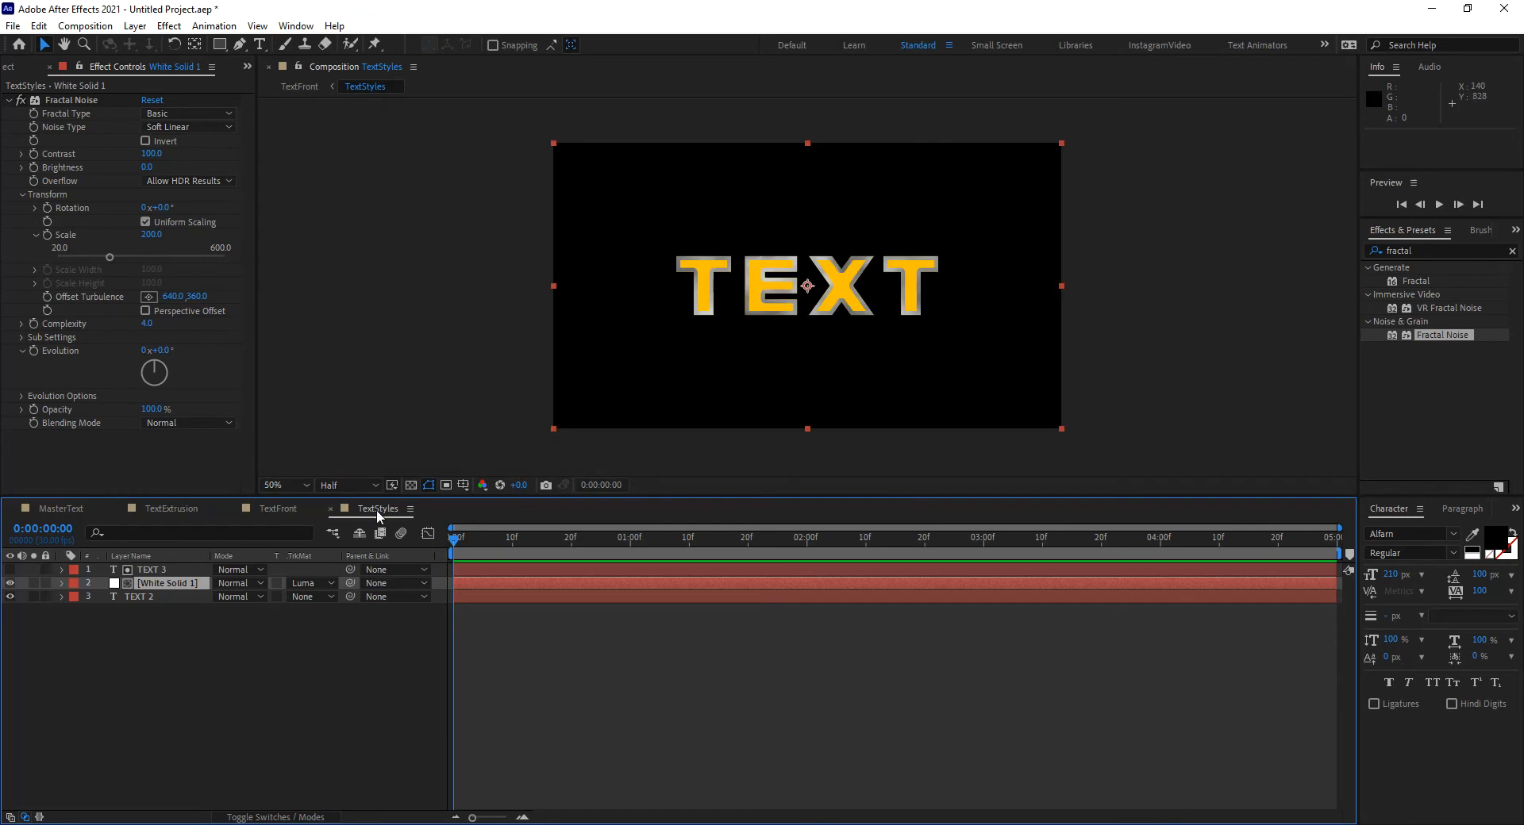
left_click(287, 508)
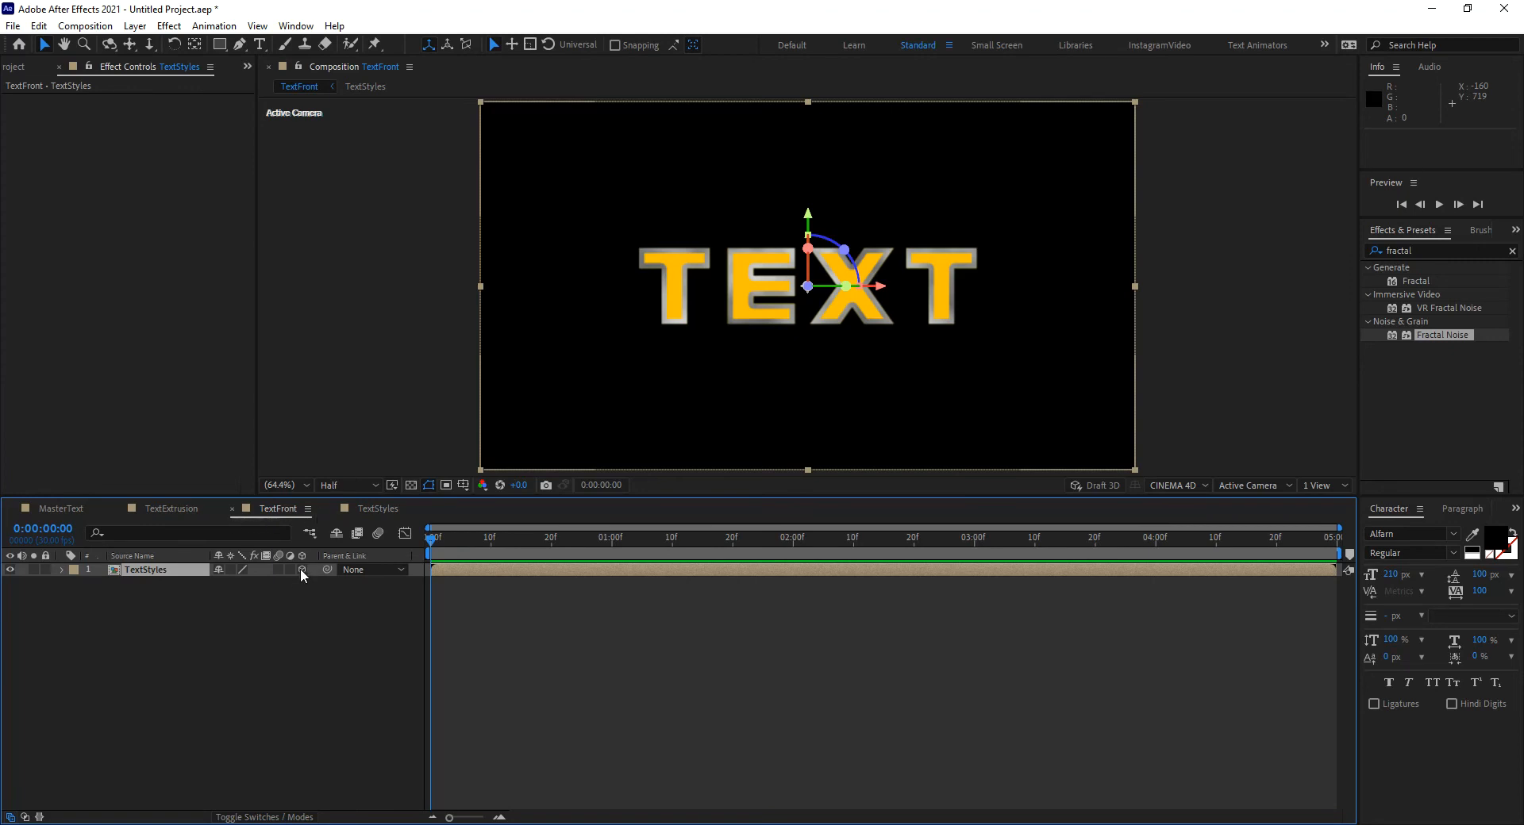
left_click(168, 508)
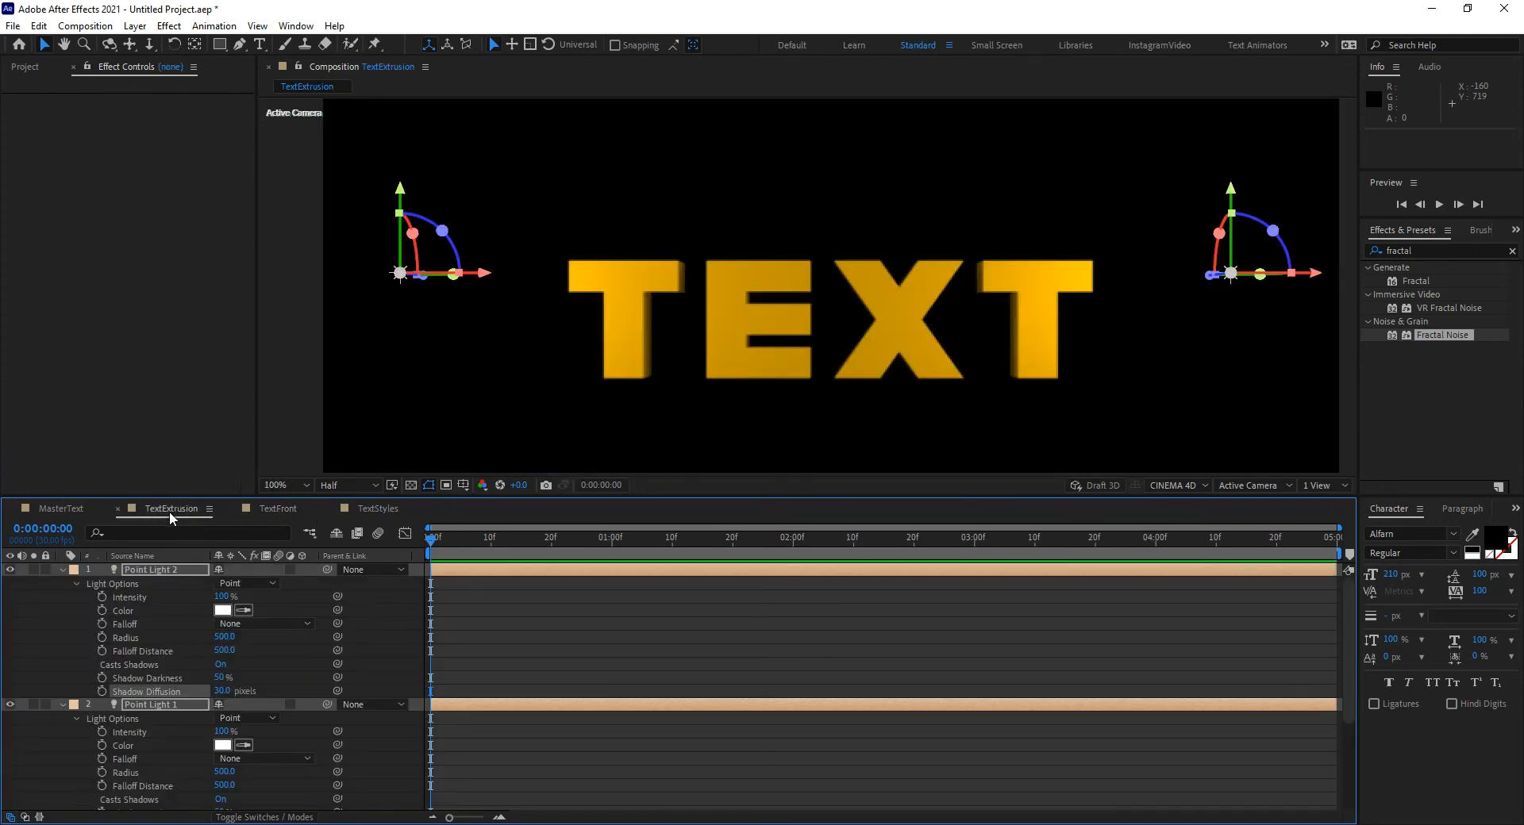
left_click(281, 509)
left_click(163, 507)
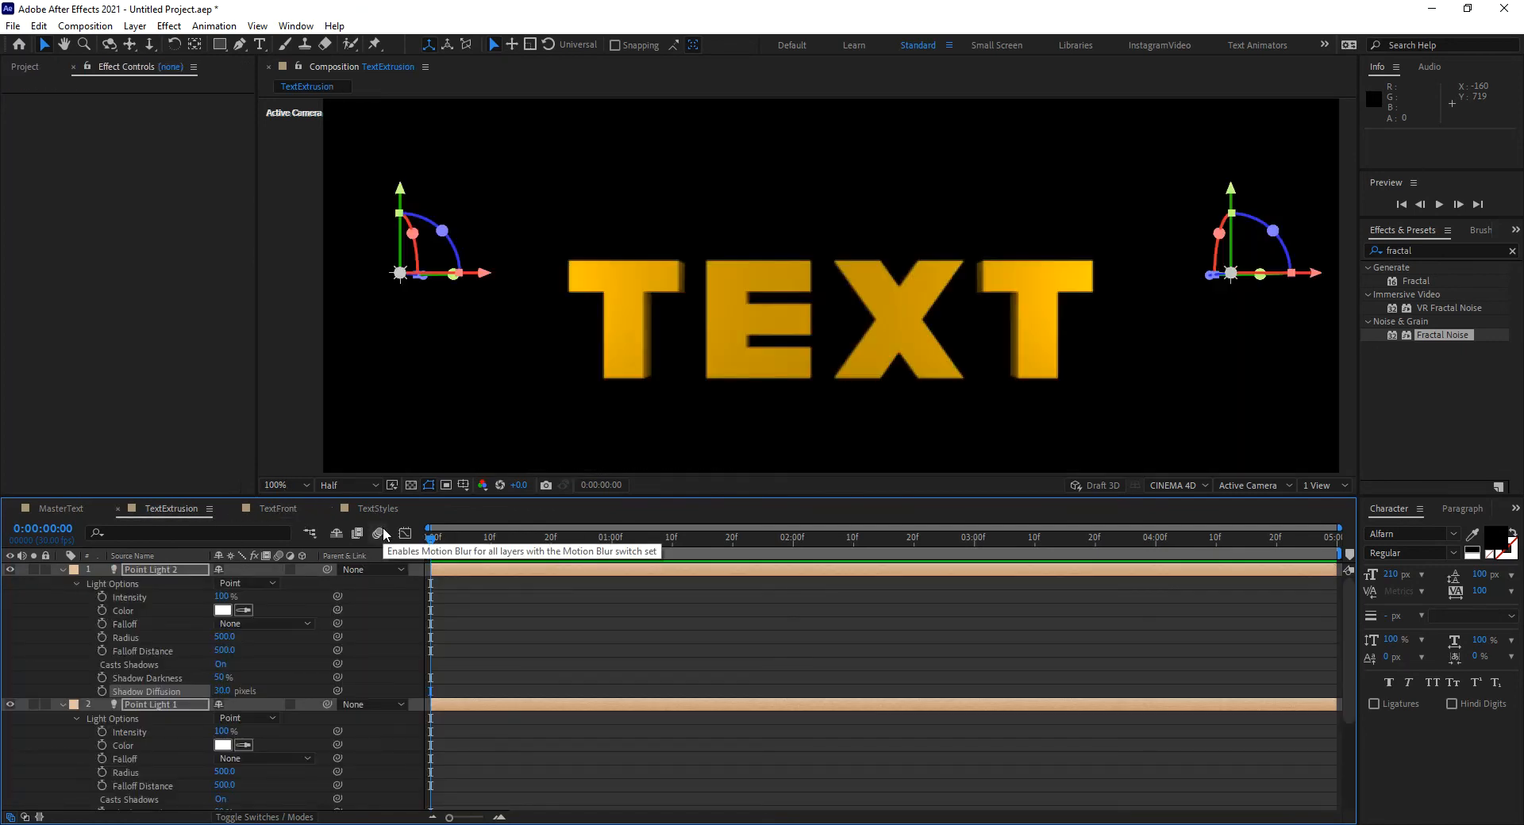
left_click(384, 506)
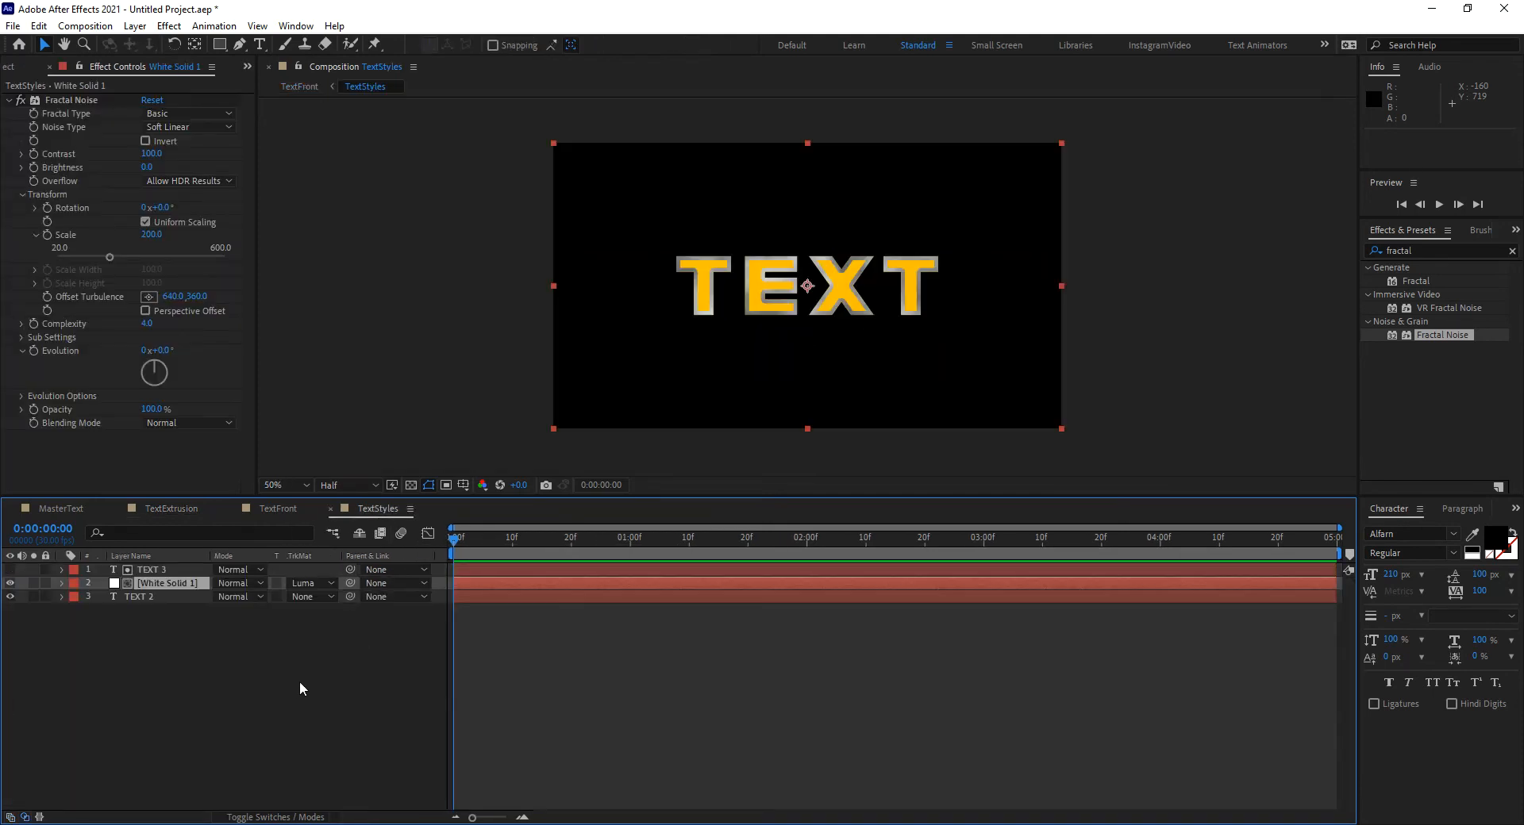
Create a new 1280 x 720 px, 30 fps composition named TextFinal.
key("ctrl+n")
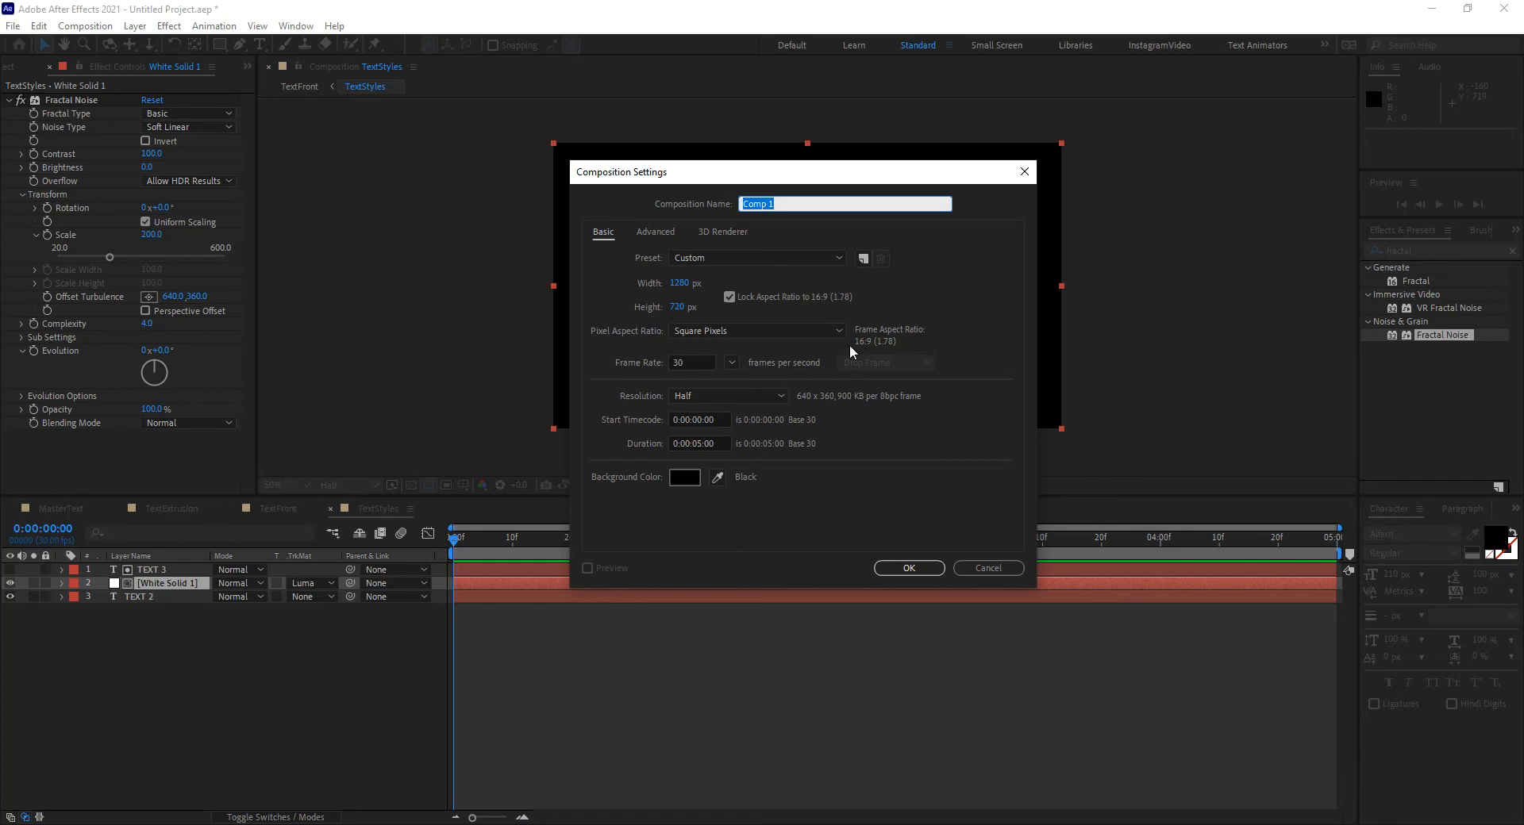
type("TextFinal")
left_click(909, 568)
Add TextFront to the TextFinal composition with TextExtrusion beneath it, and fit the composition in the viewer.
left_click(24, 66)
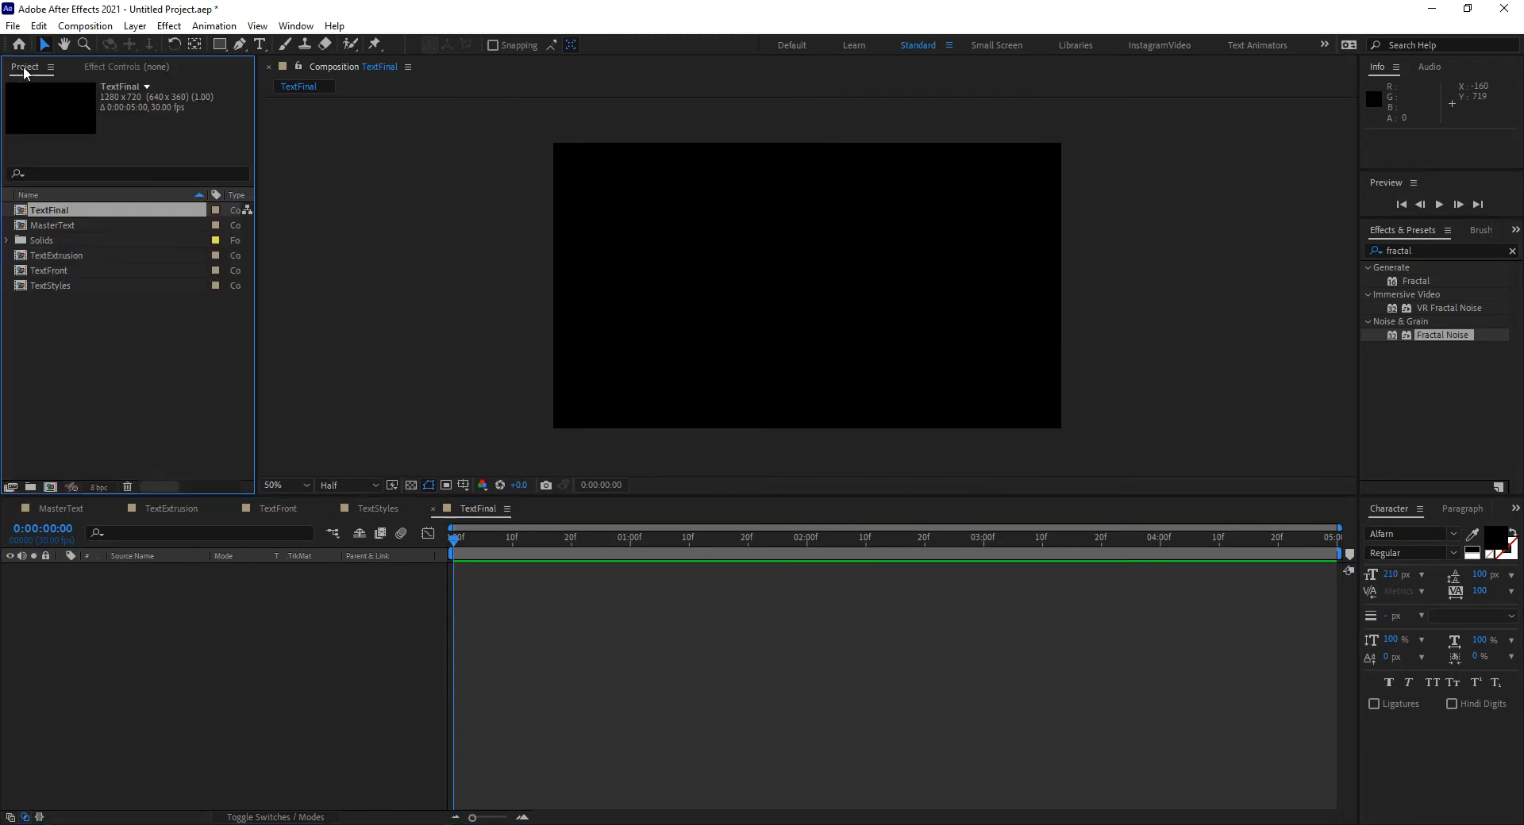
left_click_drag(66, 271, 154, 603)
left_click(74, 241)
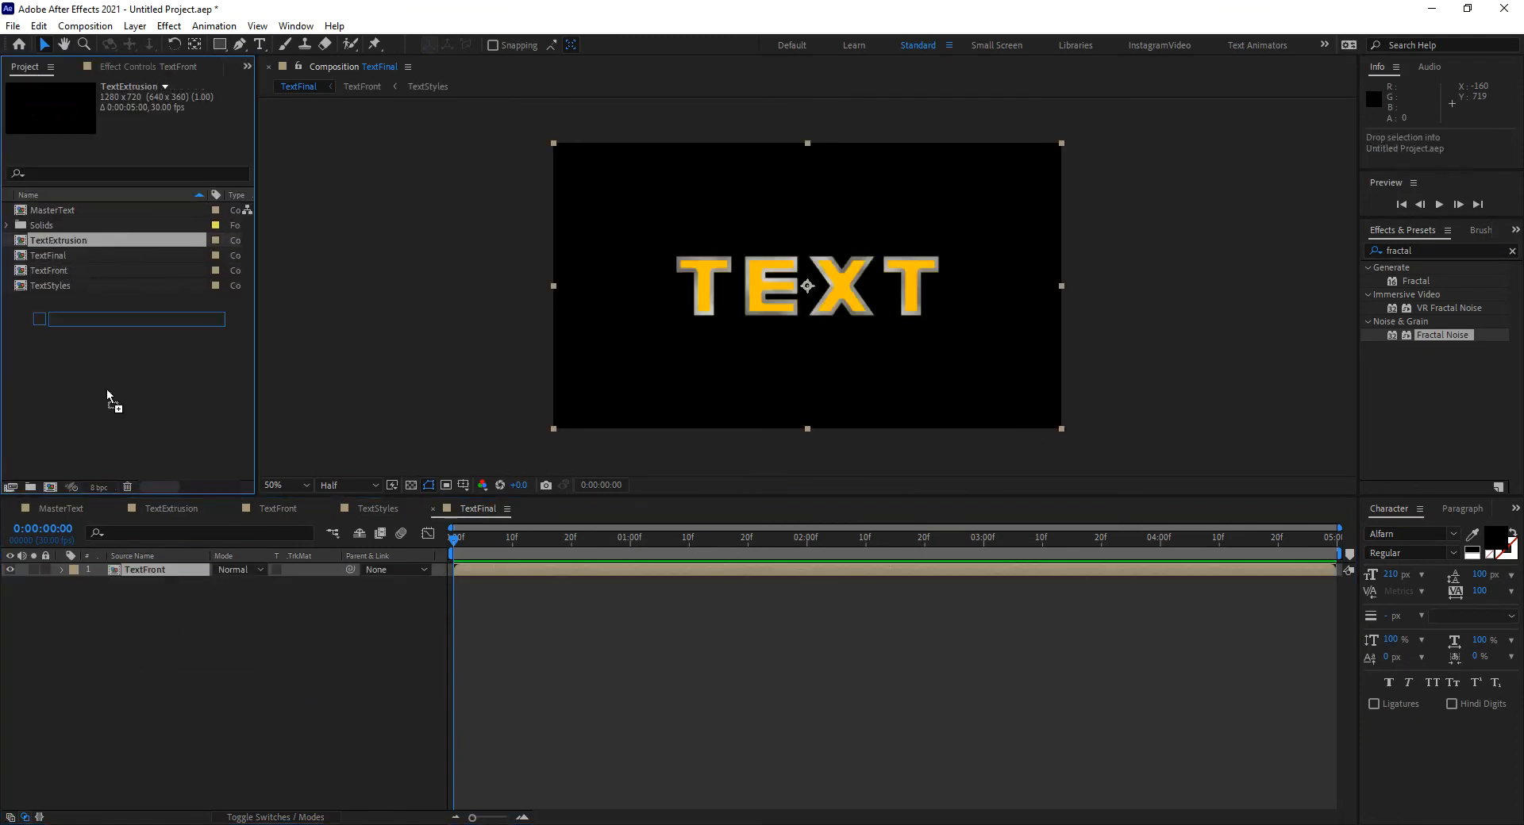
left_click_drag(74, 242, 126, 631)
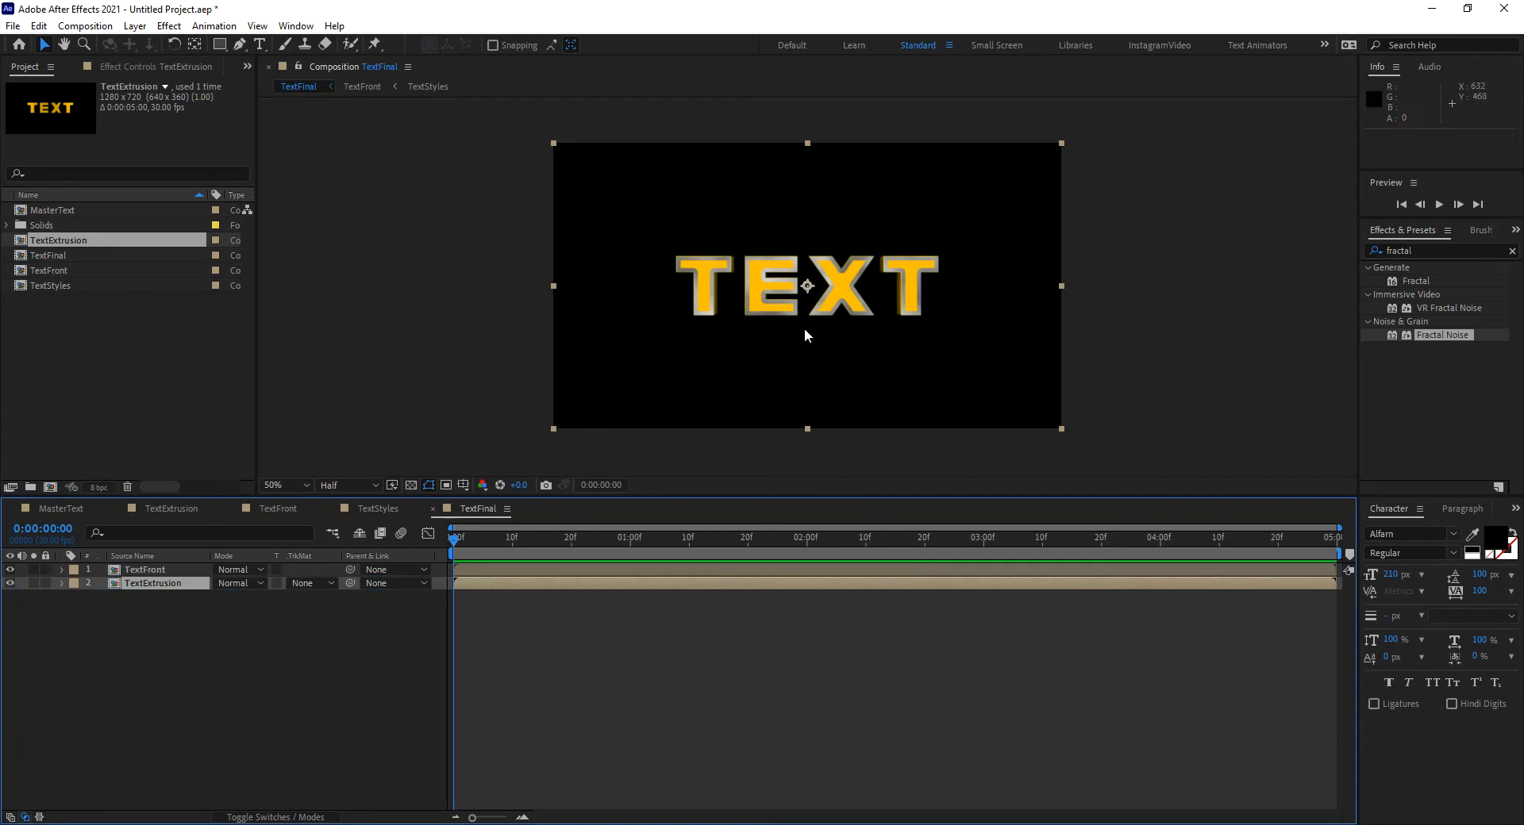
key("shift+/")
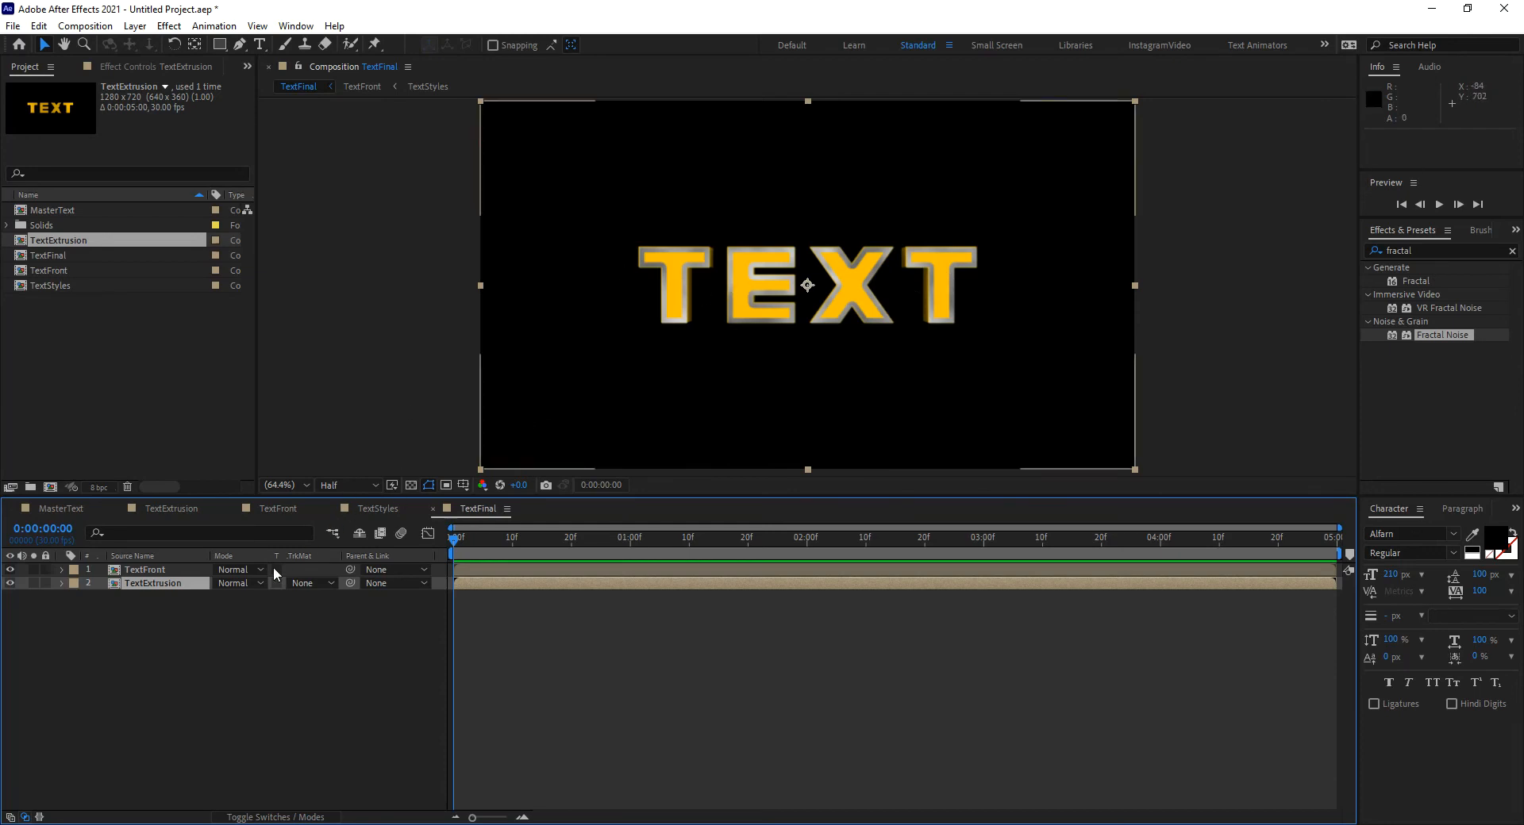
Change the 3D renderer of the TextFront composition to Classic 3D.
left_click(150, 569)
left_click(372, 506)
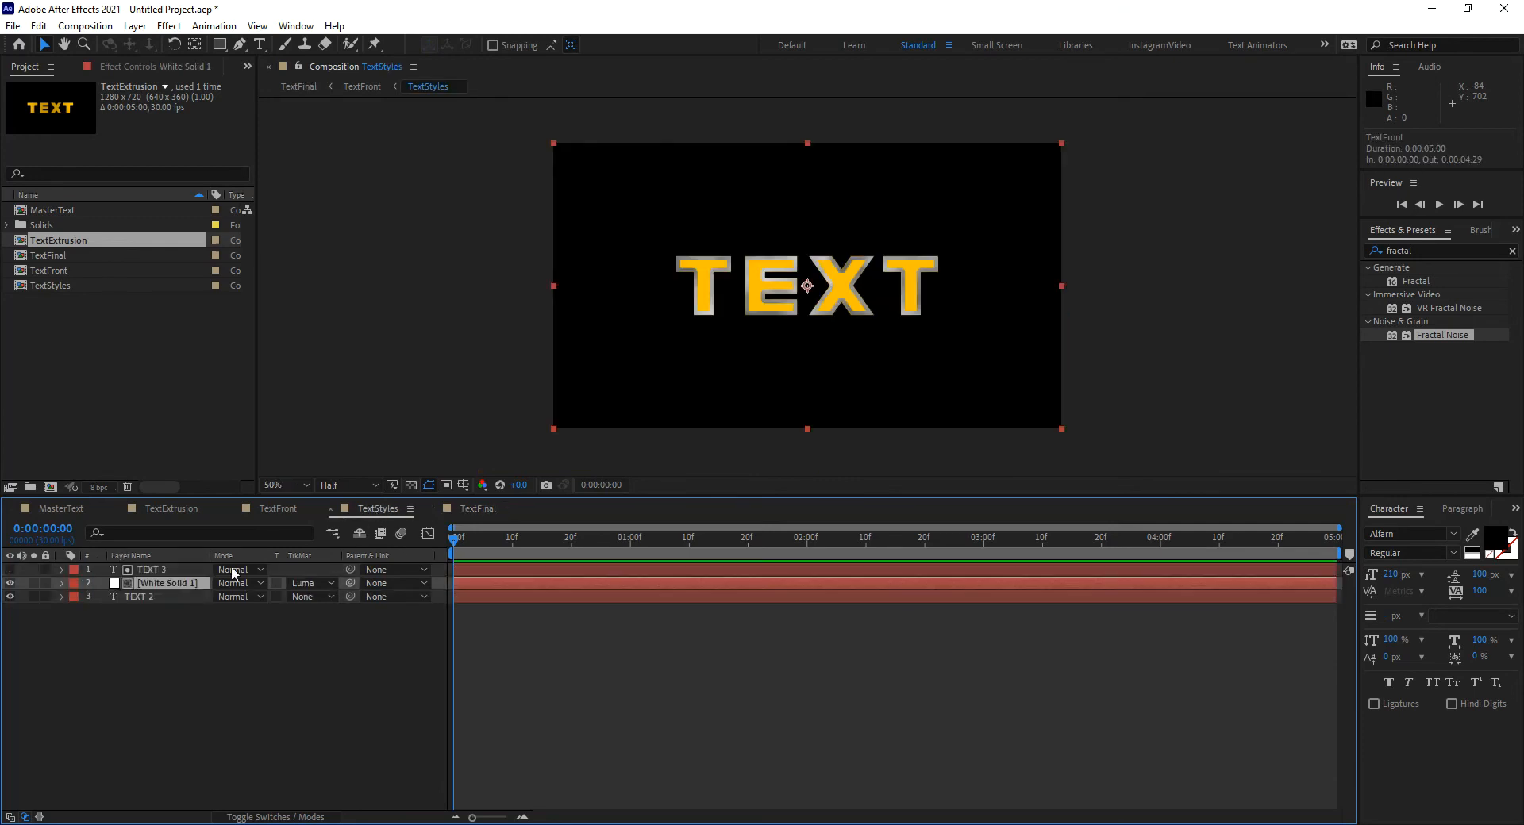
left_click(273, 509)
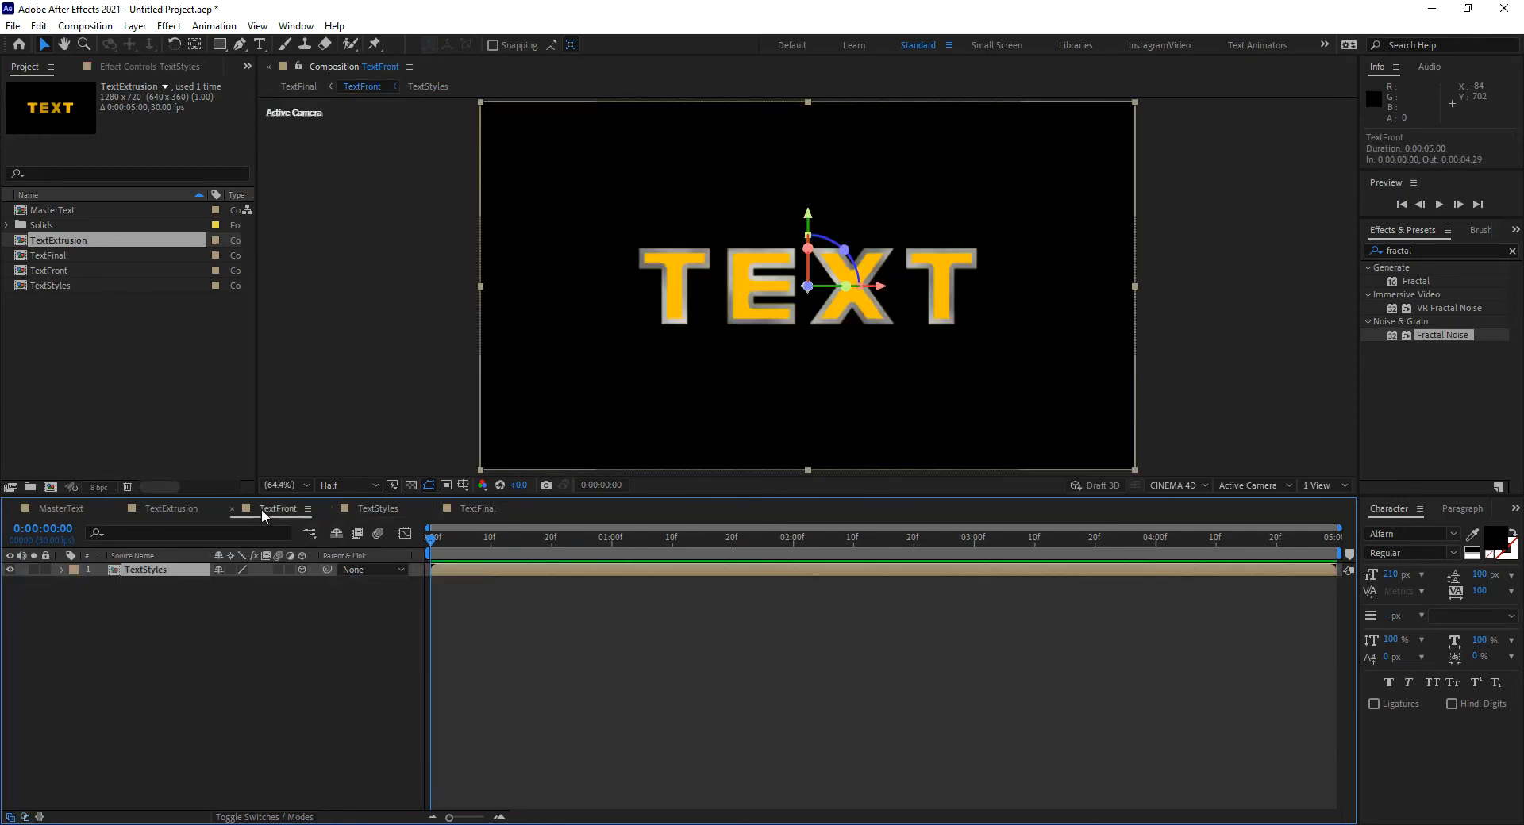
left_click(1175, 485)
left_click(1183, 505)
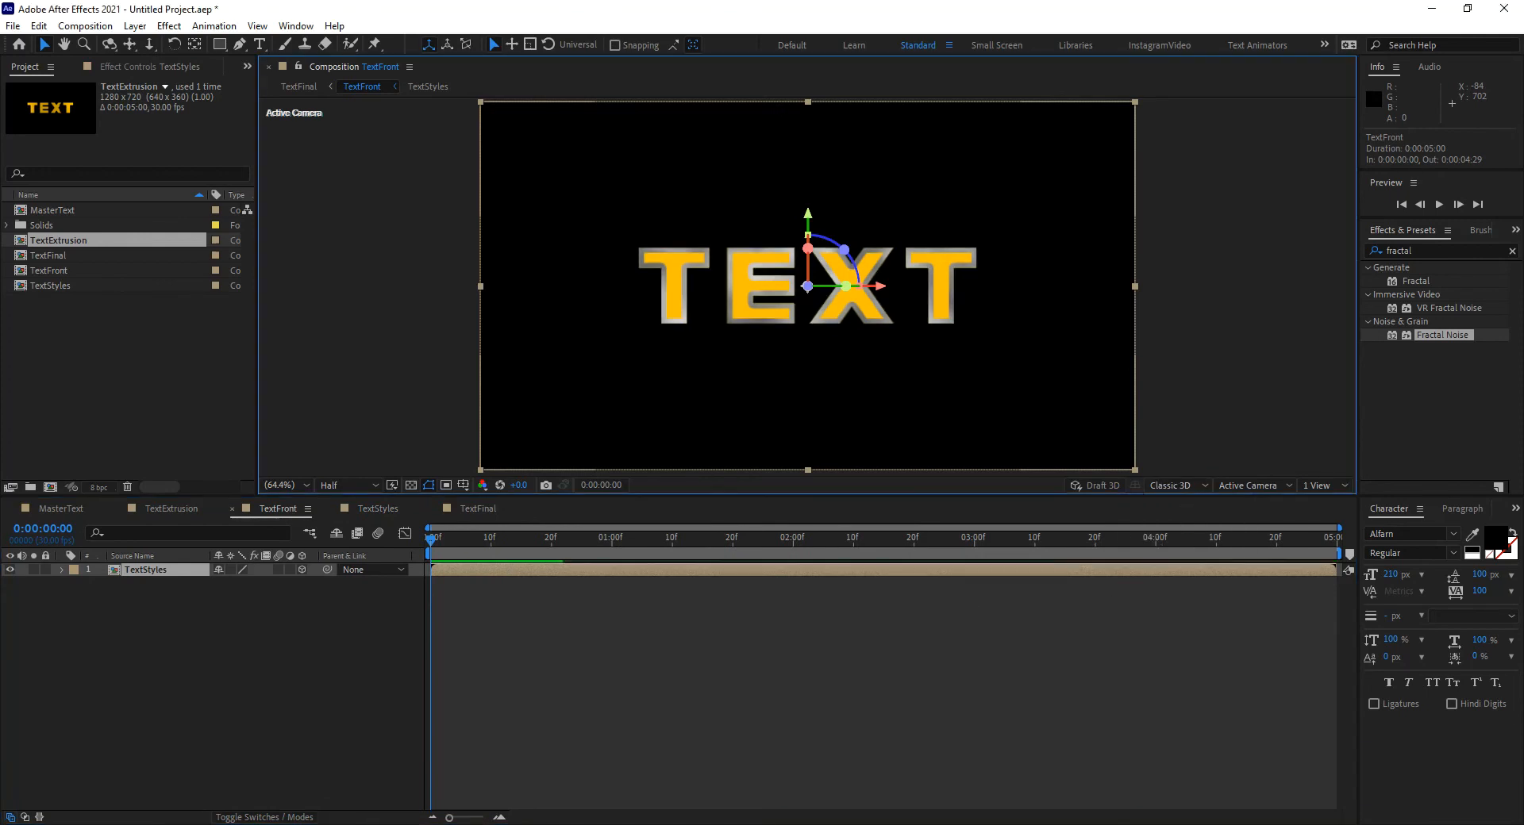
Duplicate the TEXT 2 layer in the TextStyles composition and place the copy at the top of the layer stack.
left_click(376, 509)
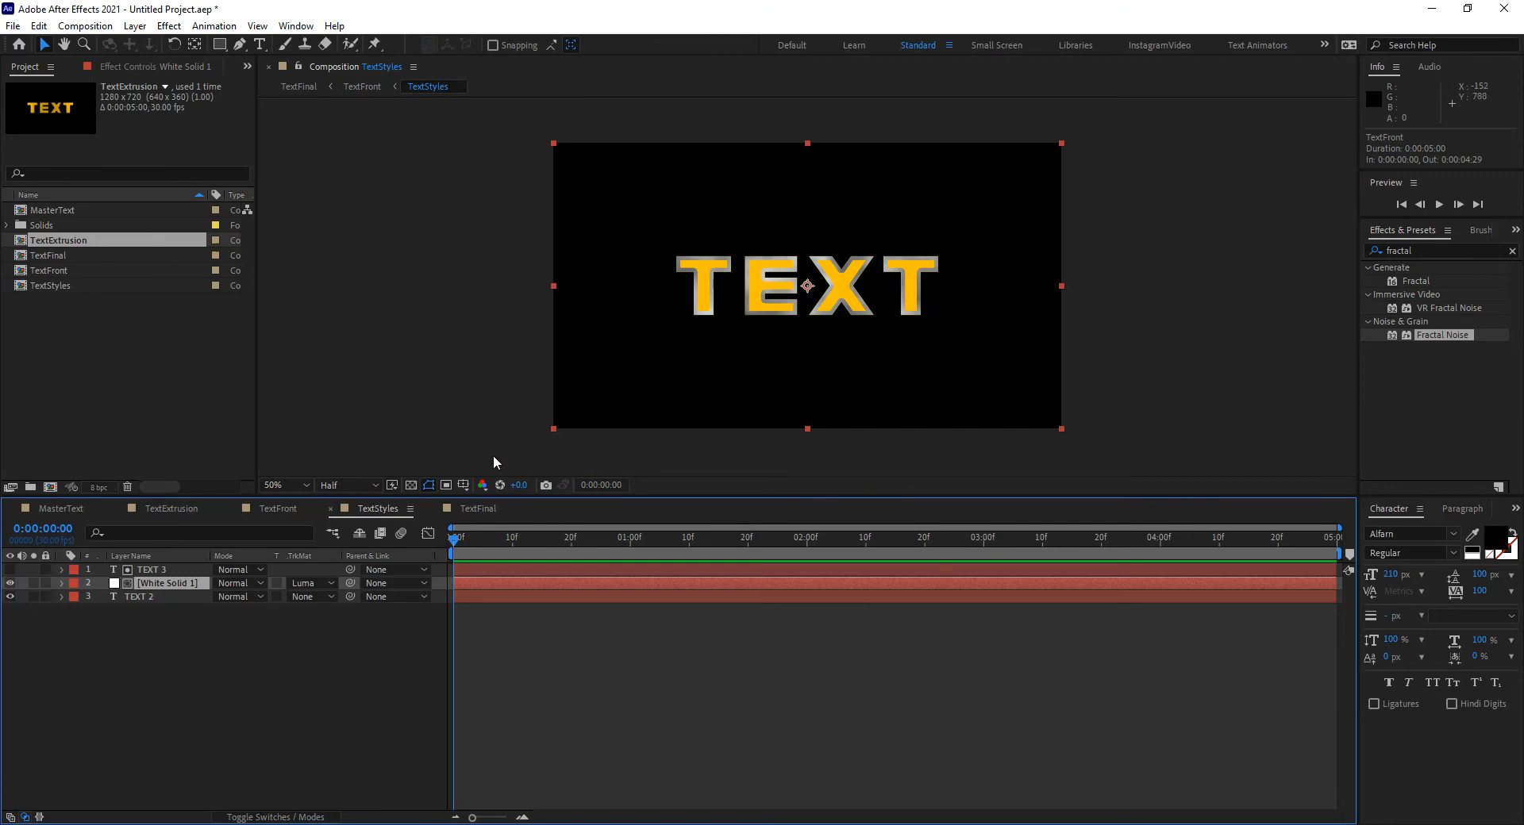
scroll(838, 300, "up", 2)
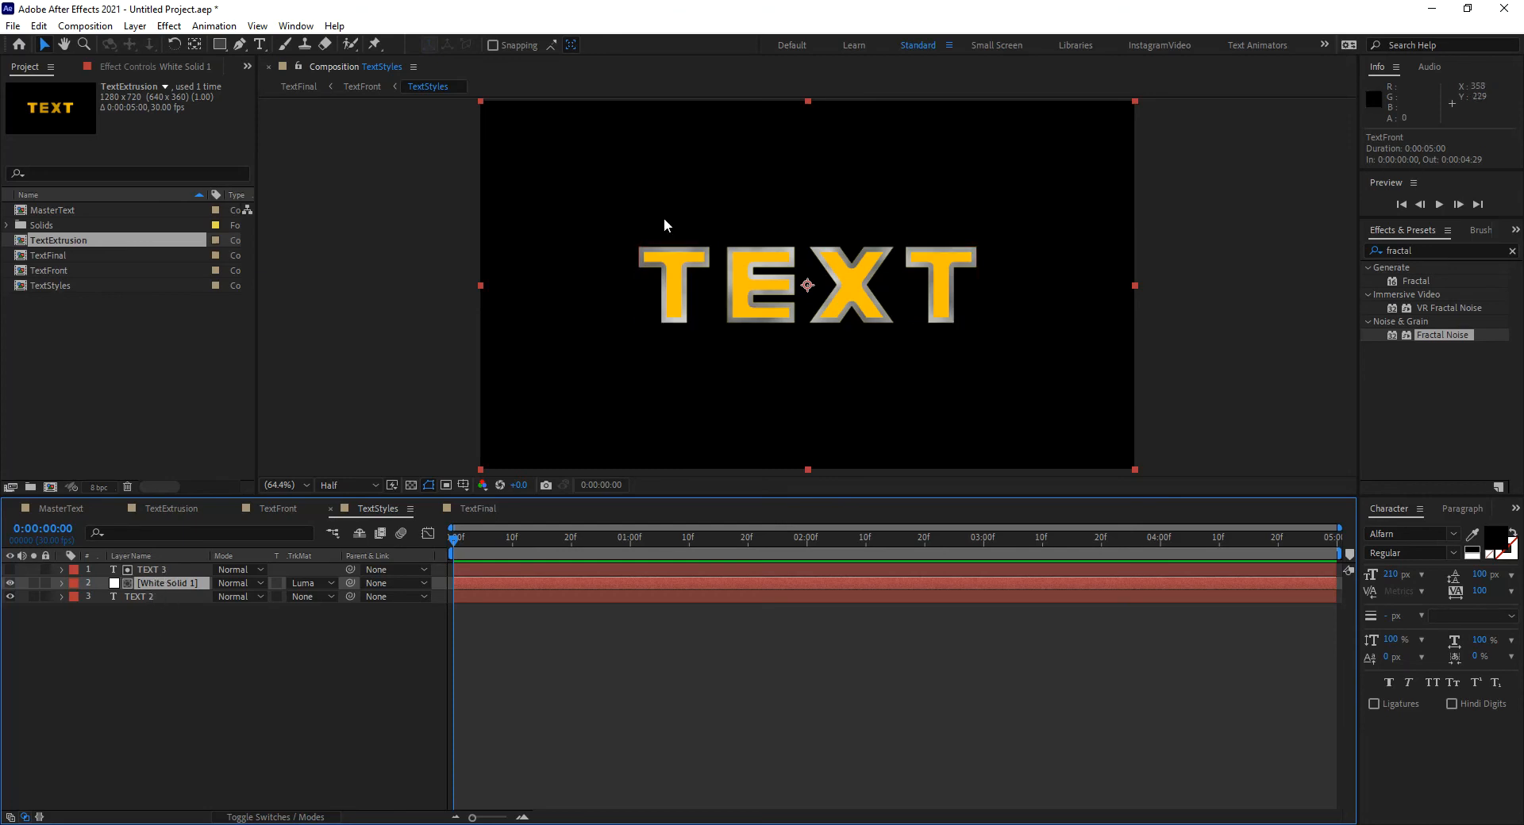
left_click(149, 599)
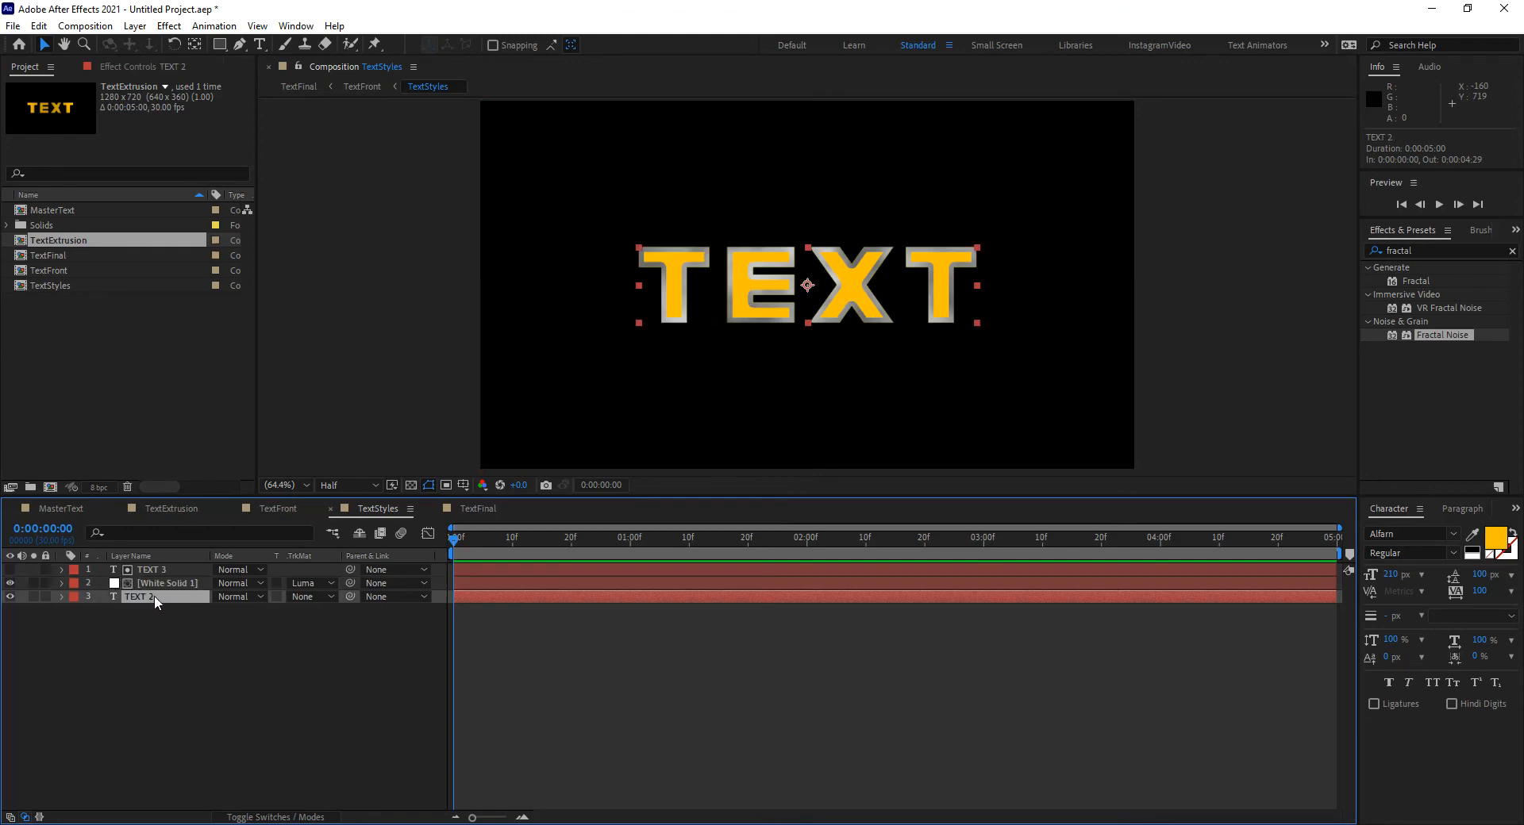
left_click_drag(160, 598, 165, 569)
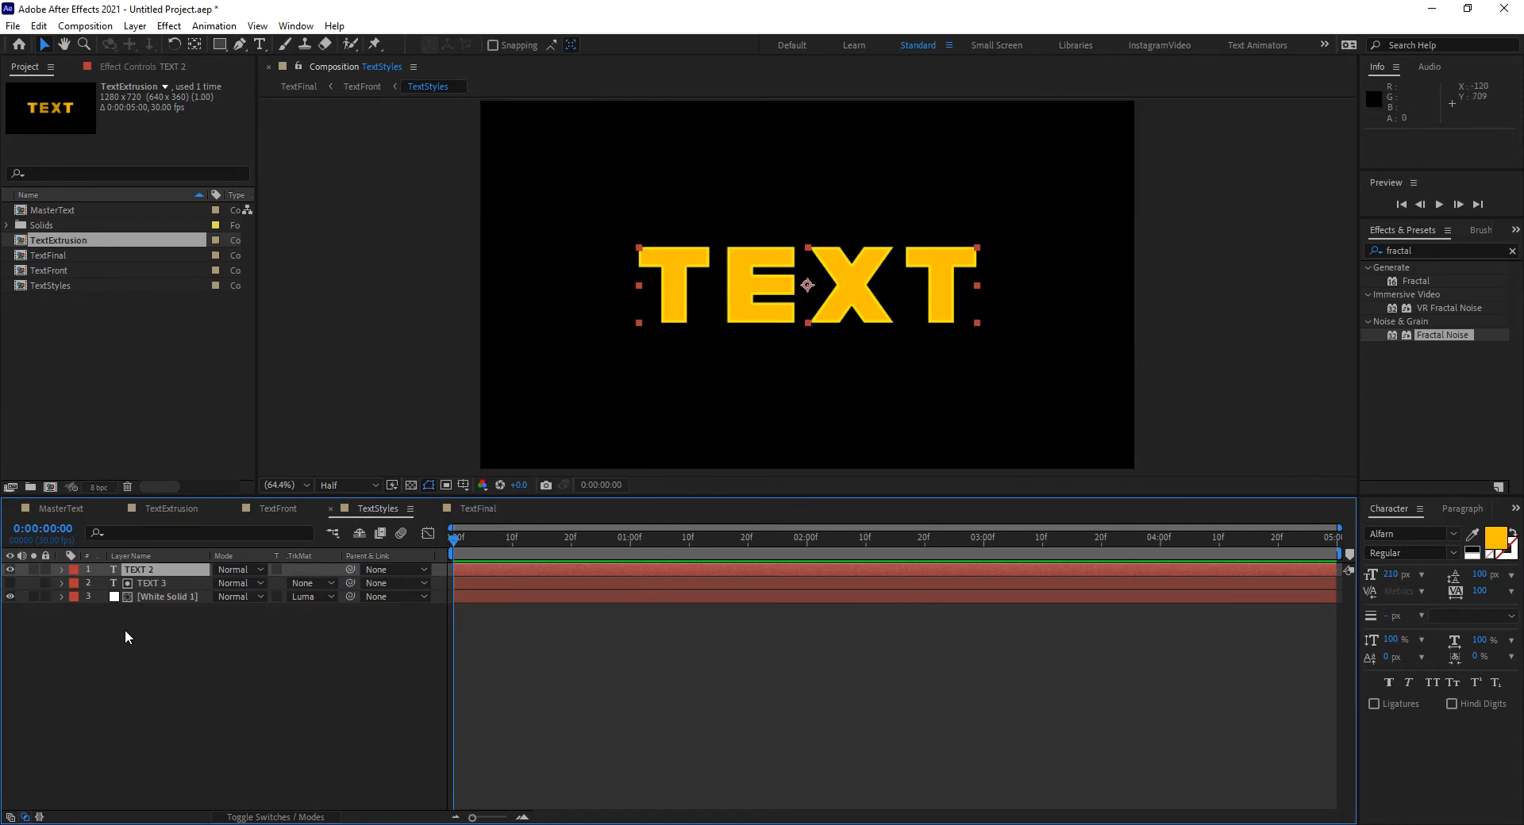
mouse_move(157, 569)
left_mouse_down()
mouse_move(158, 621)
mouse_move(168, 565)
left_mouse_up()
key("ctrl+d")
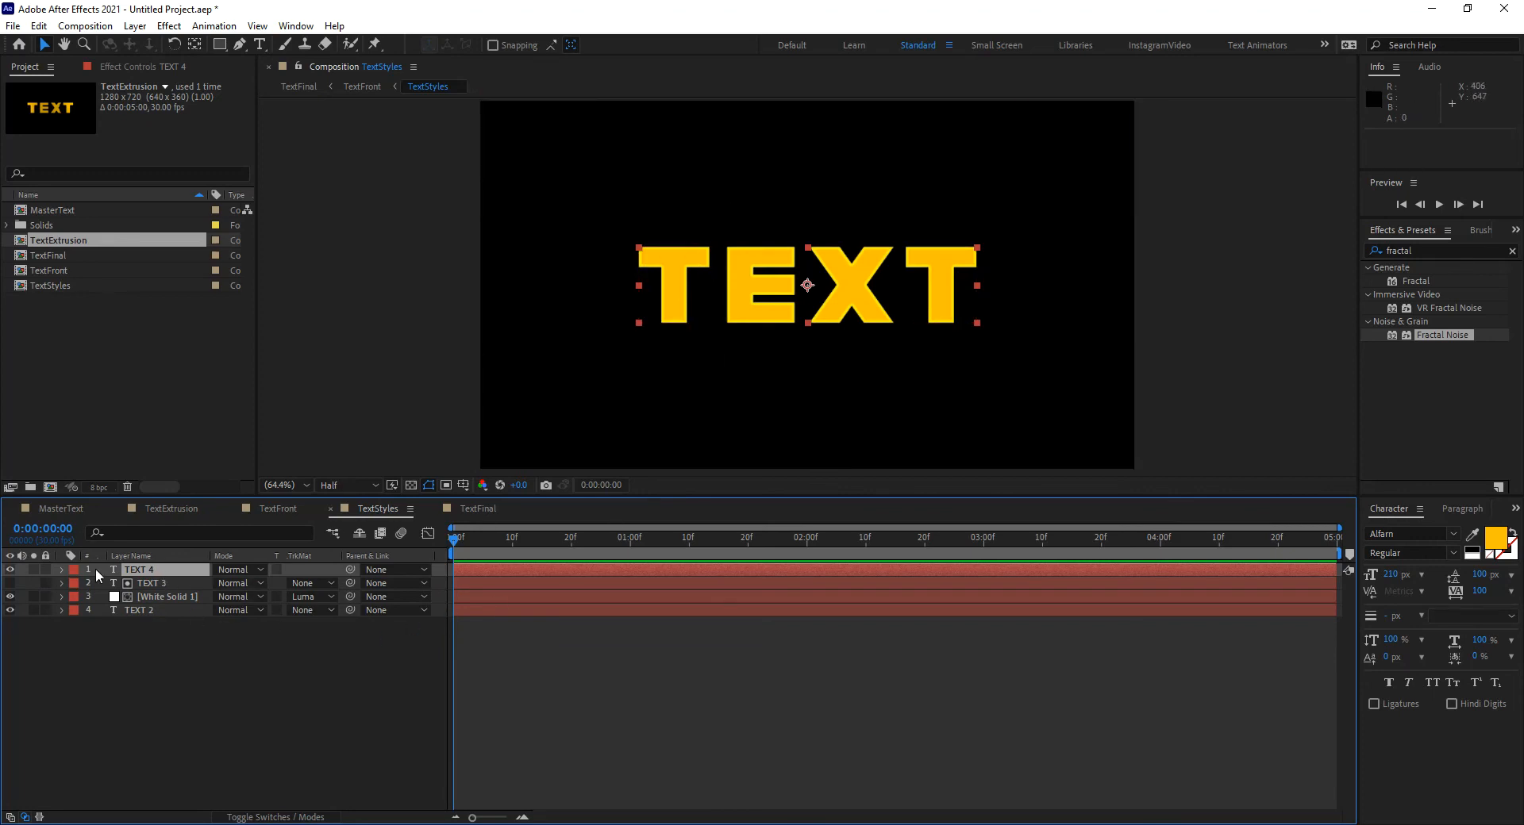
Set the Stroke layer style colour of the topmost text layer to white (FFFFFF).
left_click(61, 569)
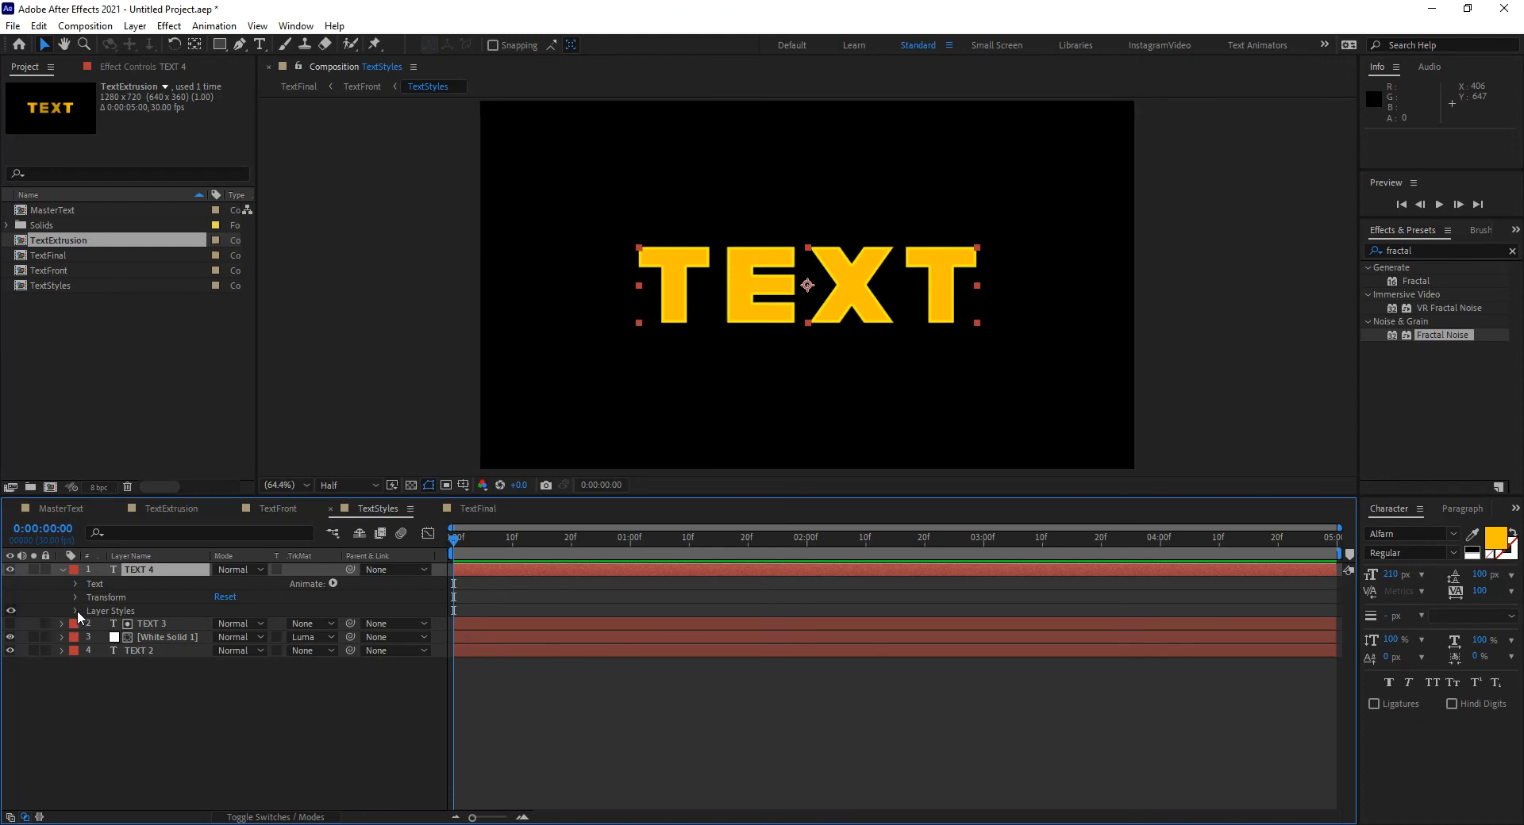
left_click(77, 610)
left_click(90, 637)
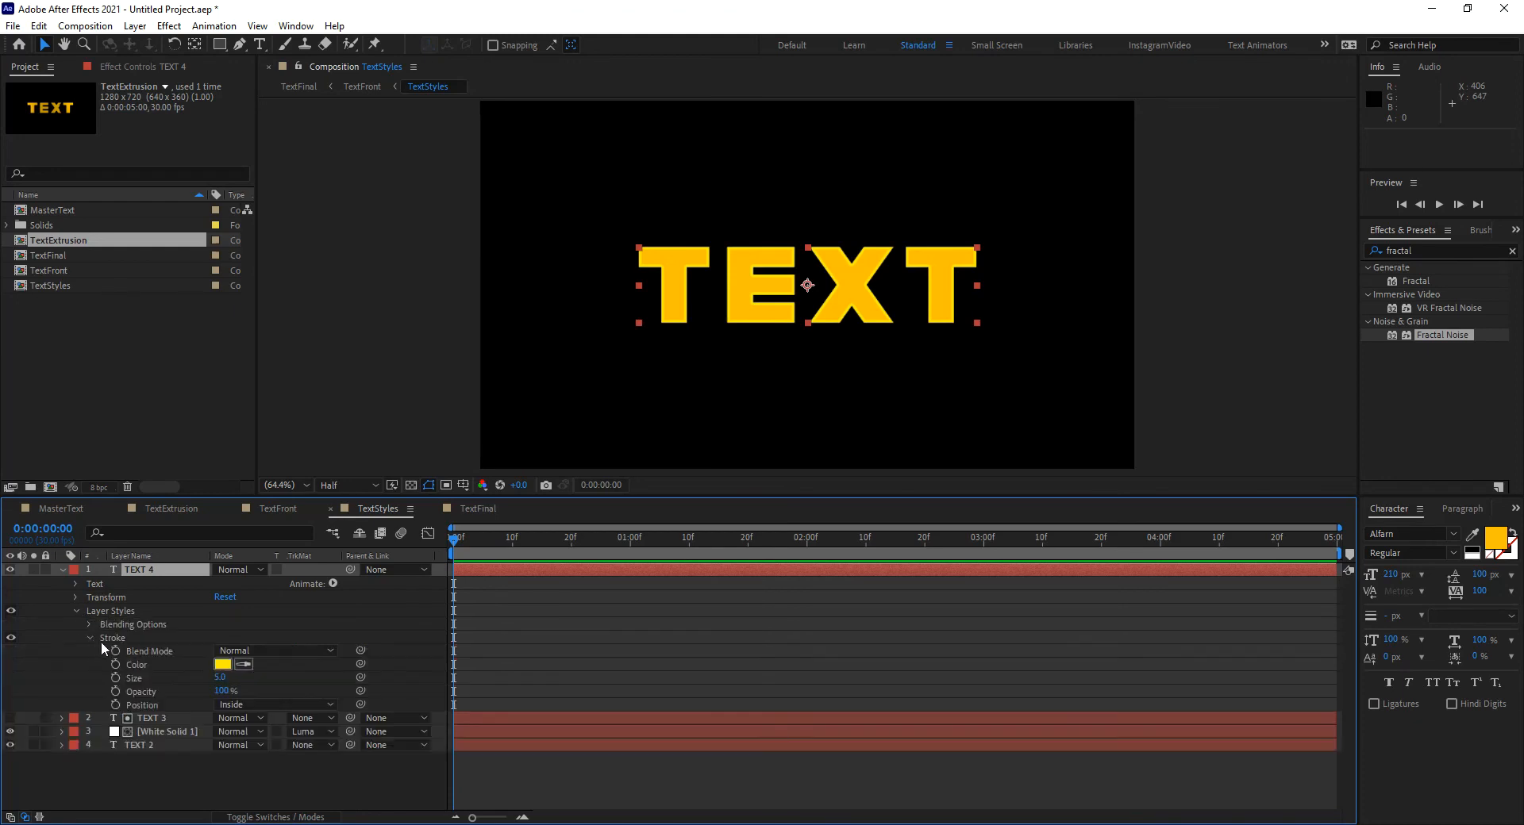
left_click(221, 666)
mouse_move(1208, 302)
left_mouse_down()
mouse_move(1148, 232)
mouse_move(1003, 119)
left_mouse_up()
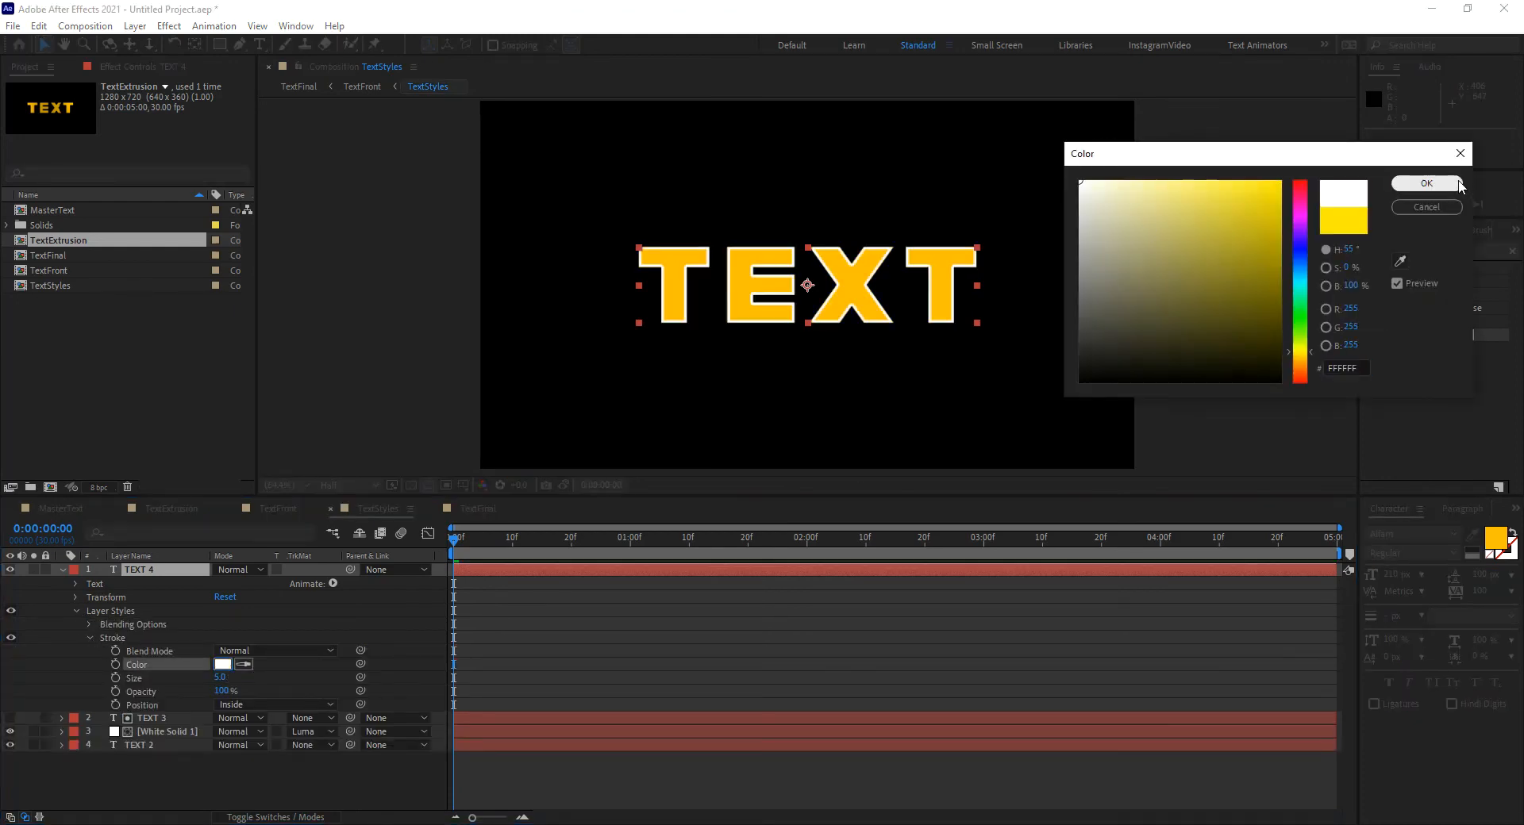
left_click(1458, 183)
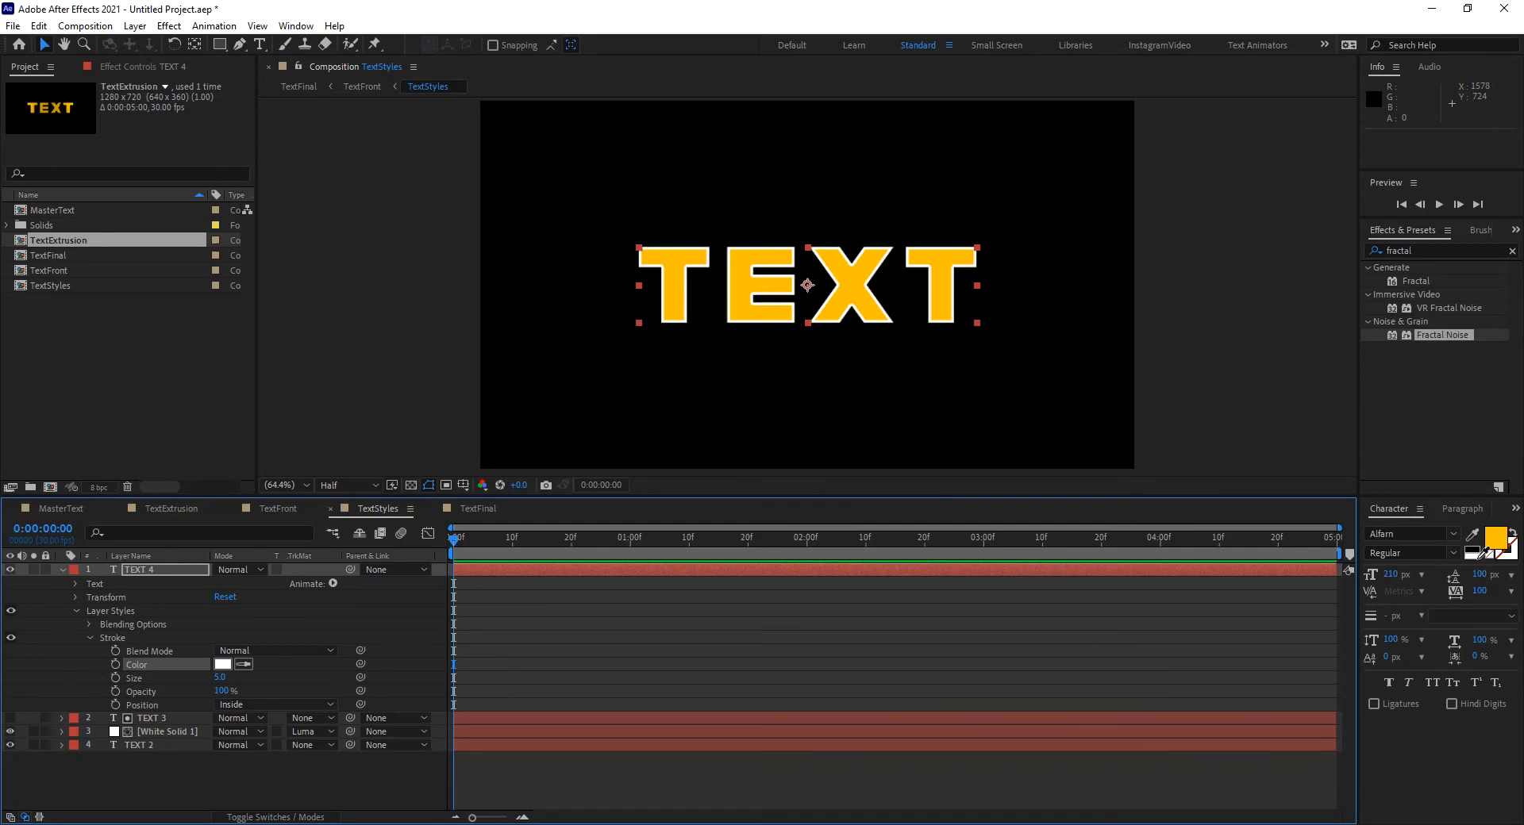
Change the fill colour of the TEXT 4 layer's text to black (000000) and collapse the layer's properties.
left_click(1495, 539)
left_click(1279, 354)
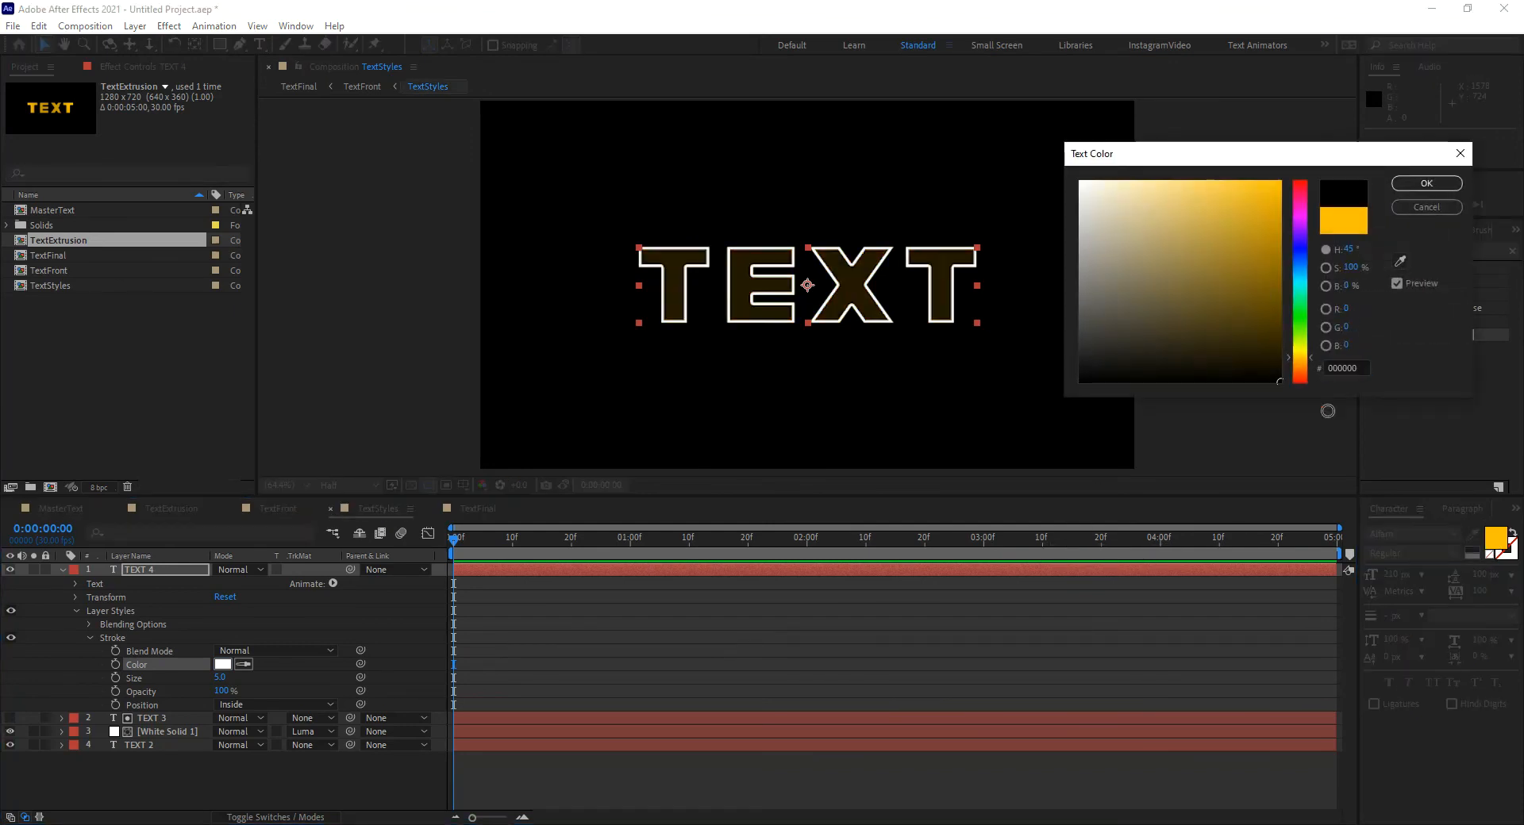
left_click_drag(1279, 355, 1273, 382)
left_click(1426, 183)
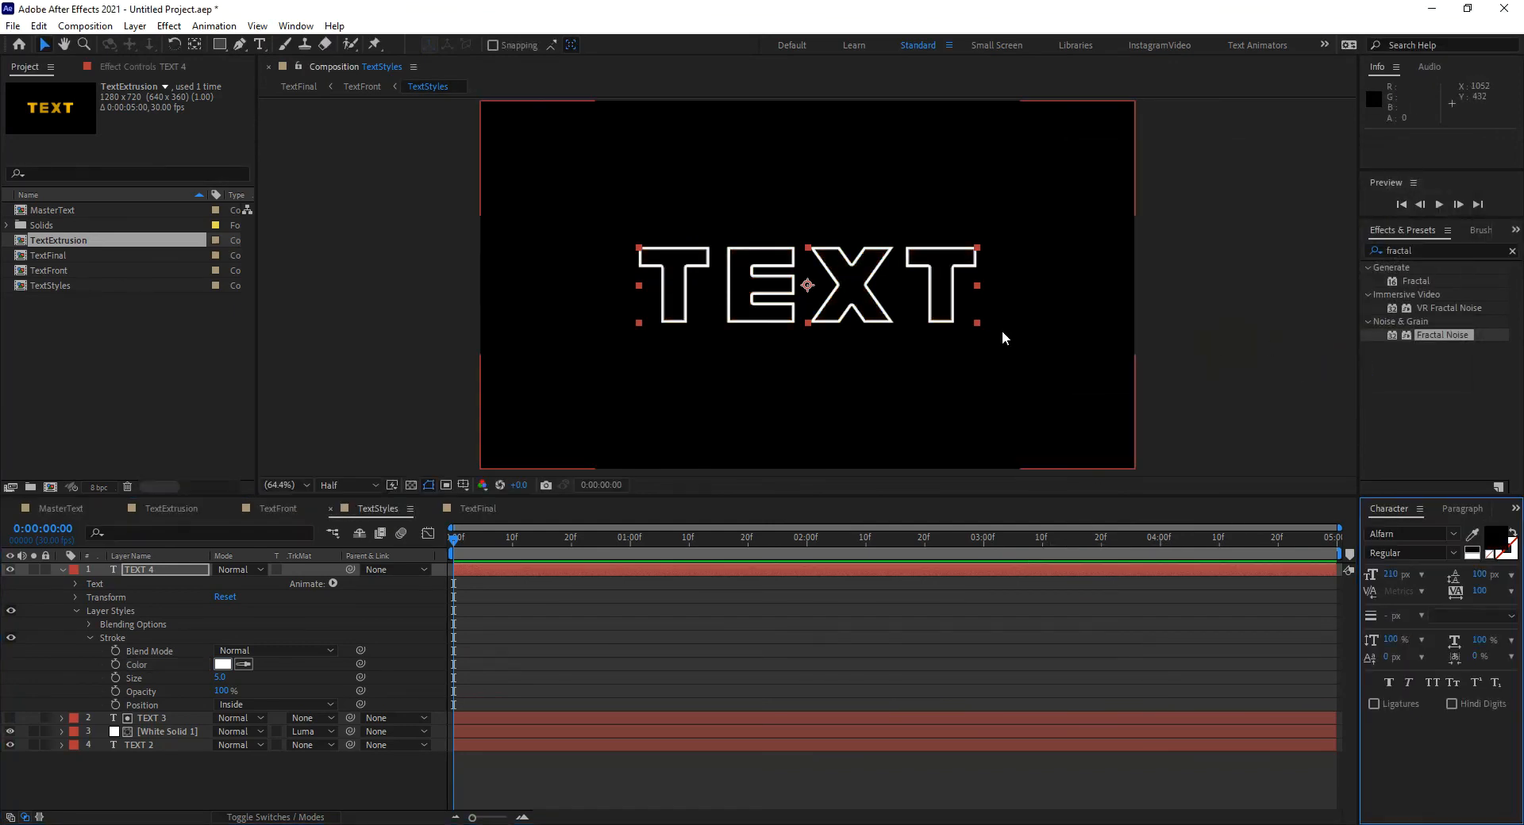
left_click(64, 570)
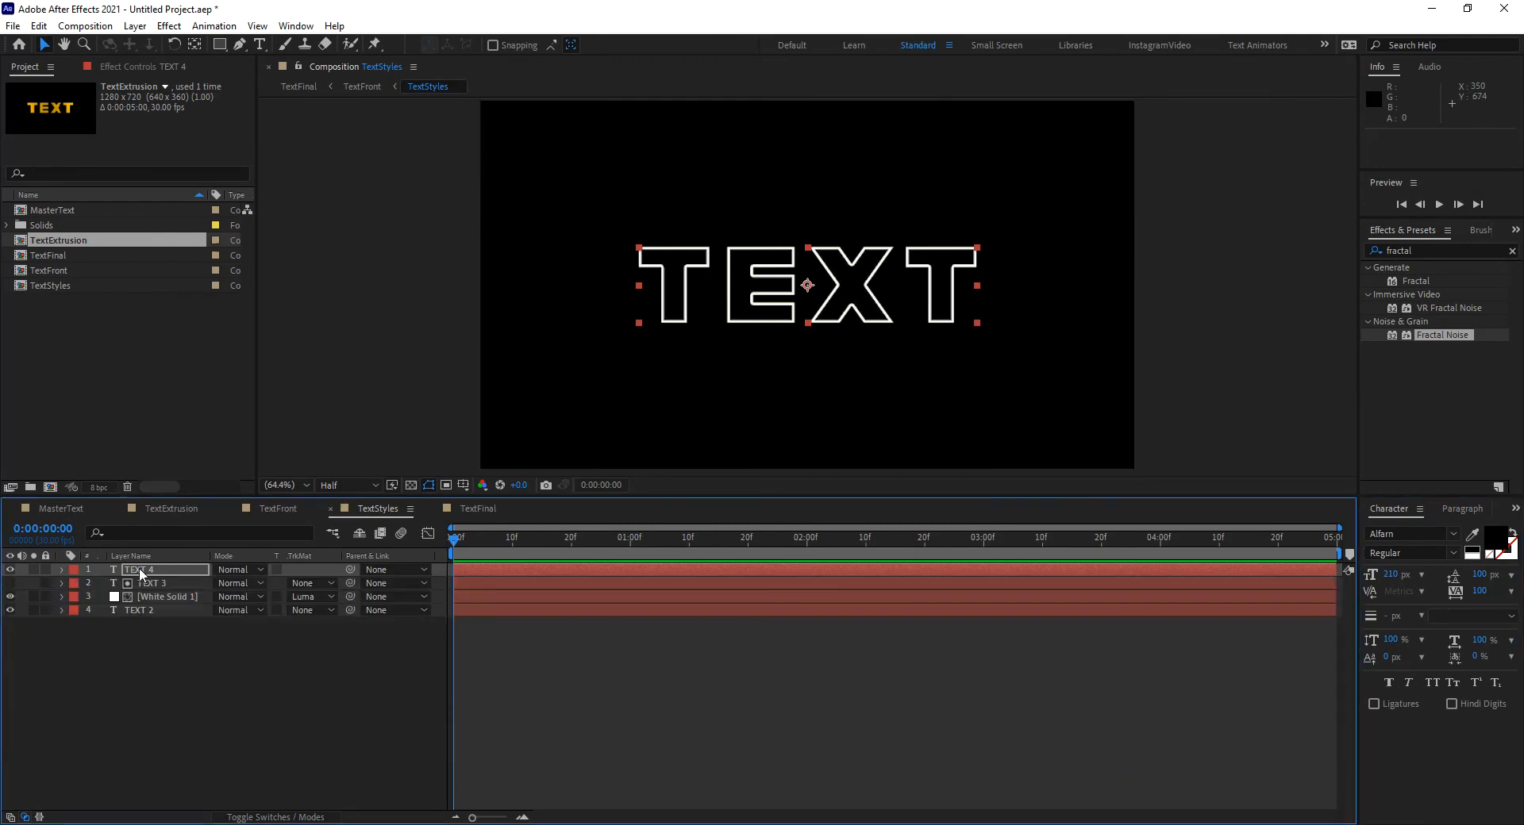
Duplicate the White Solid 1 layer and place the copy directly beneath TEXT 4.
left_click(162, 597)
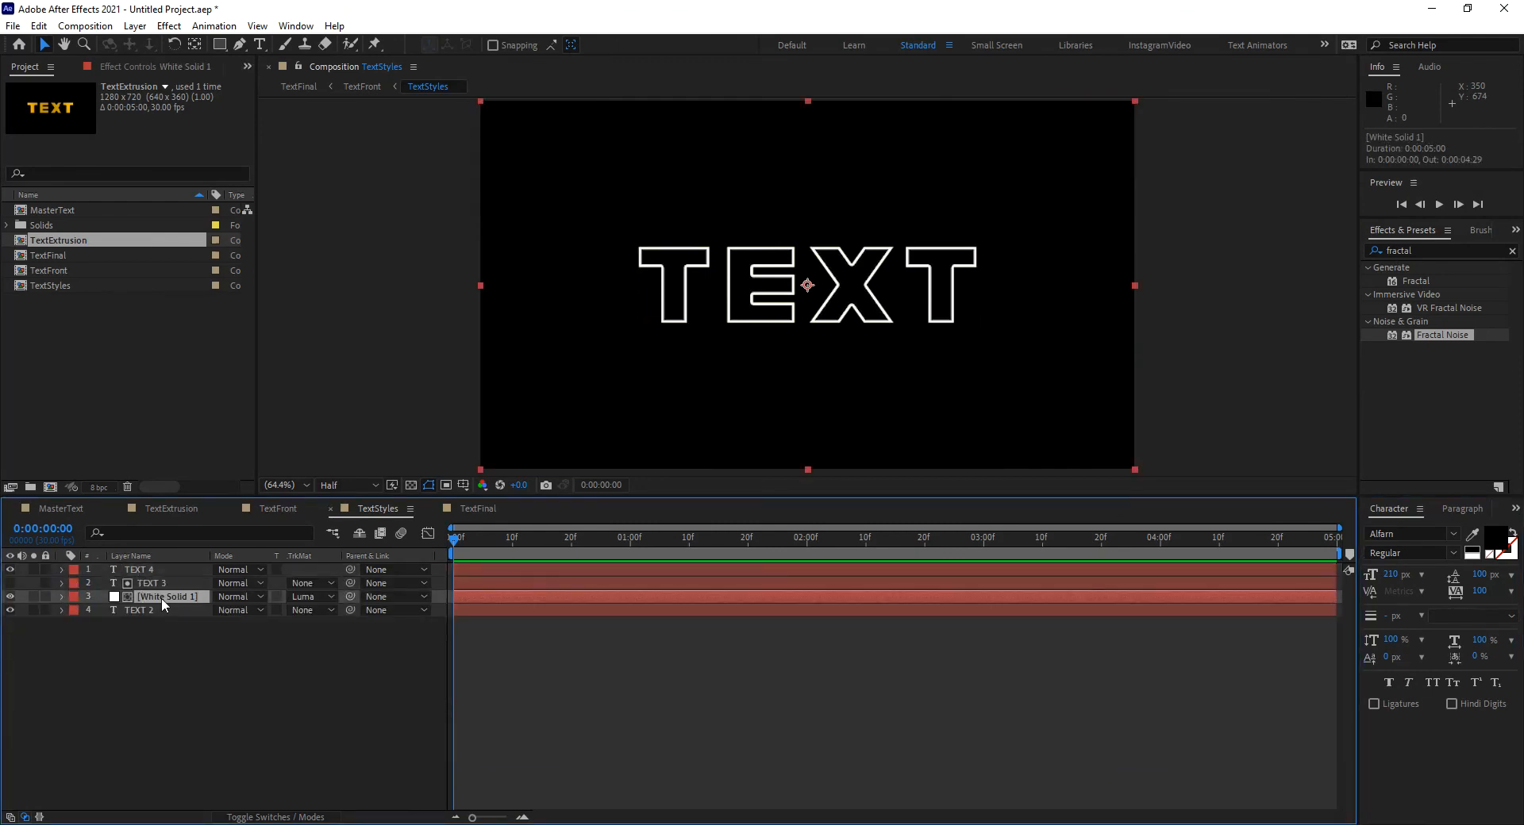
key("ctrl+d")
left_click_drag(187, 598, 180, 583)
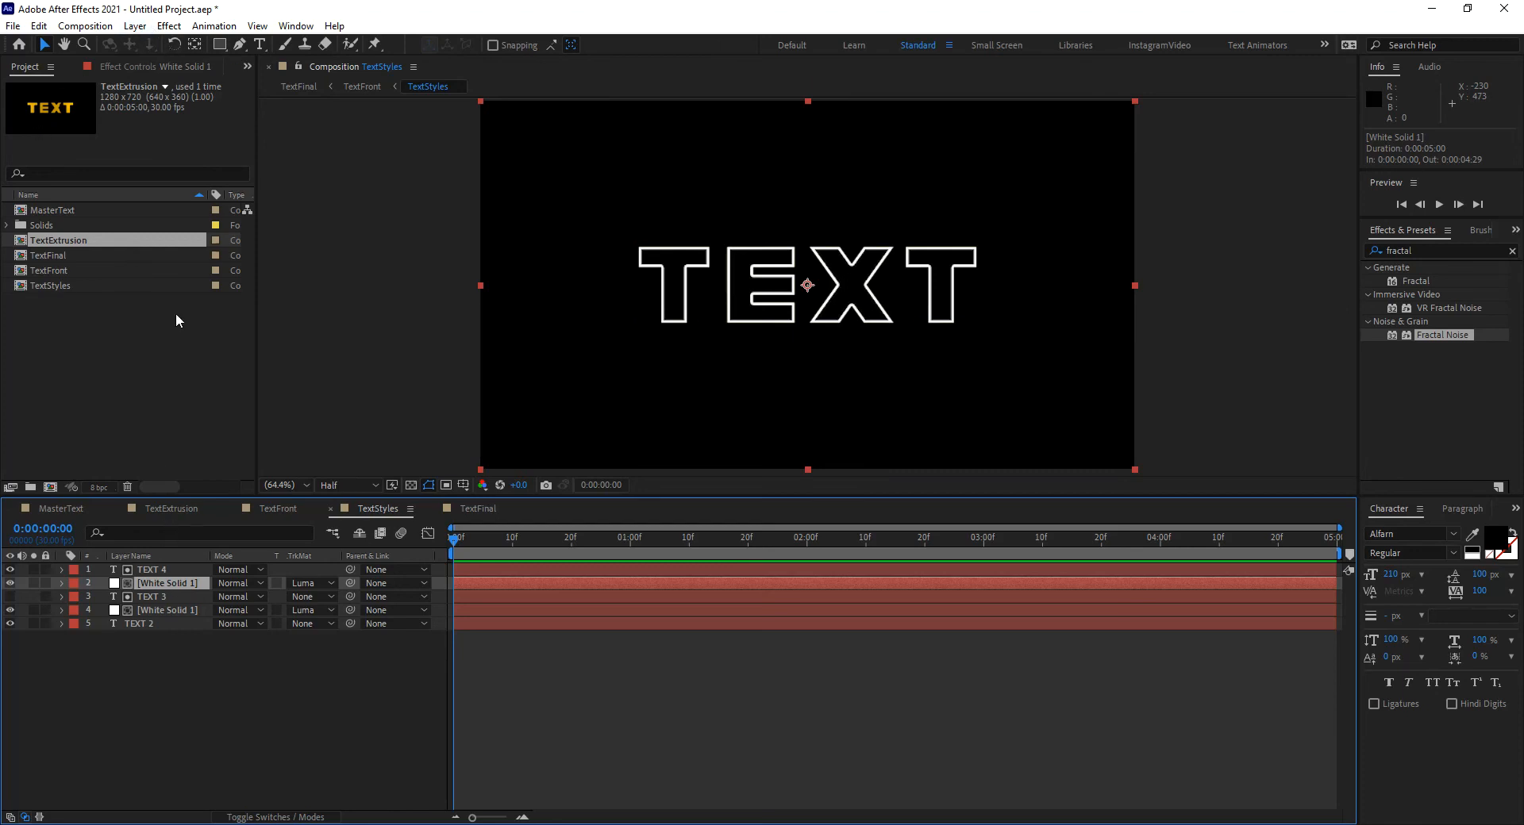
Recolour the copied solid with the yellow sampled from the text in the project thumbnail, creating it as the new solid Yellow Solid 1.
left_click(135, 25)
left_click(210, 64)
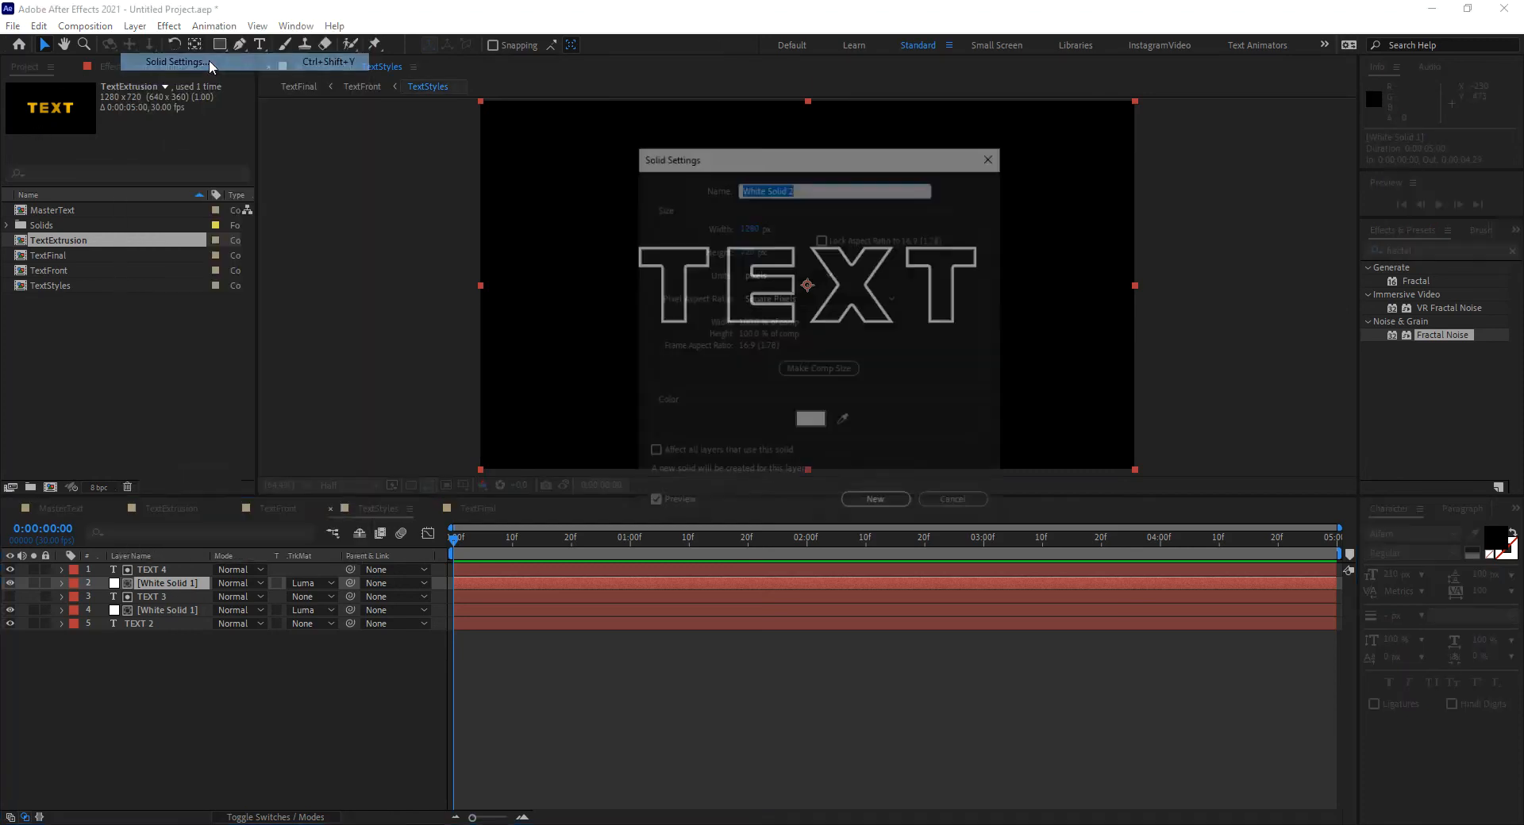
left_click(844, 421)
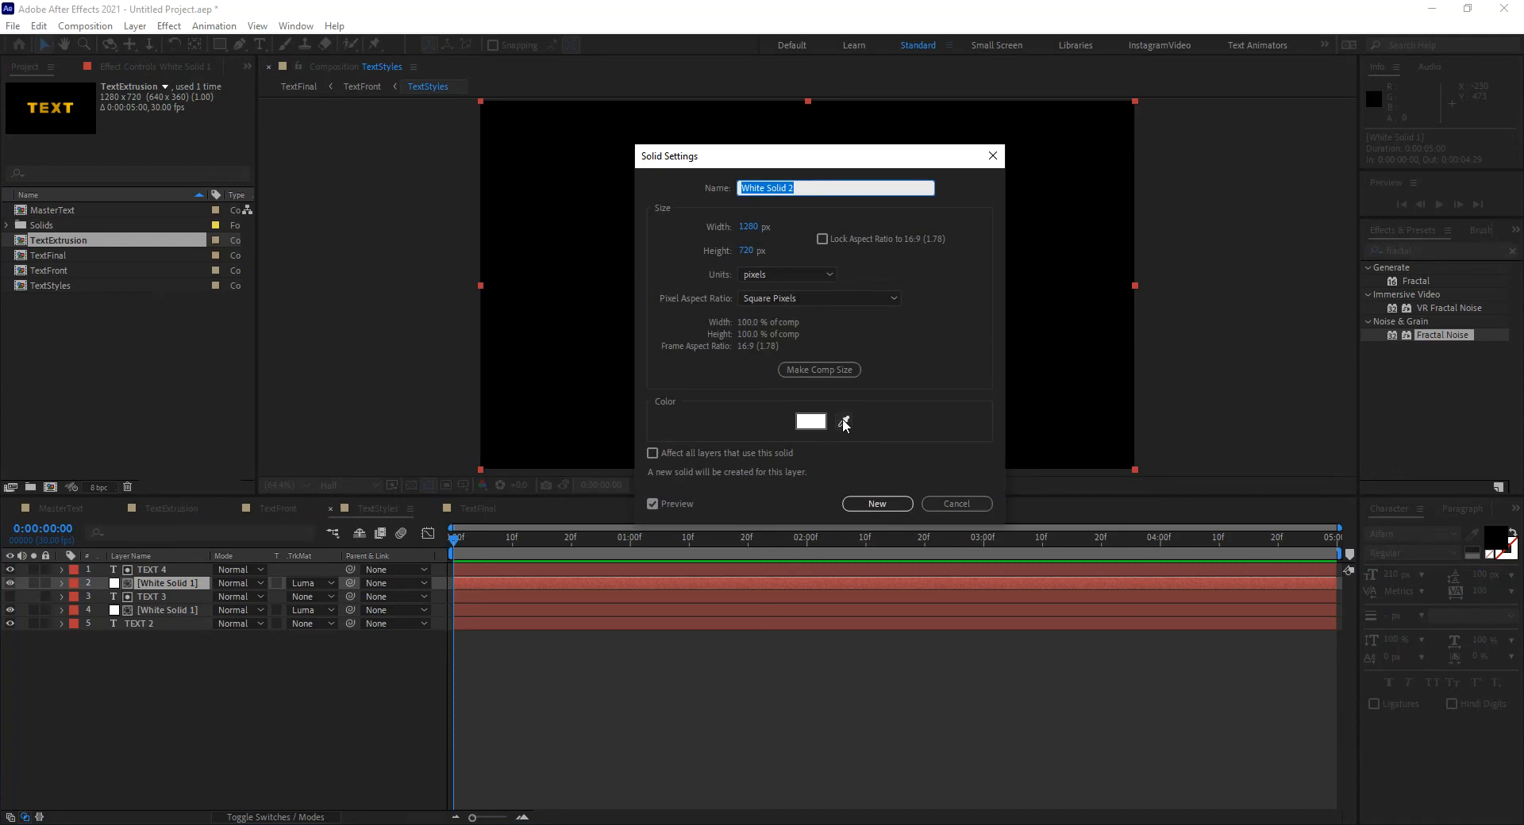
left_click(32, 104)
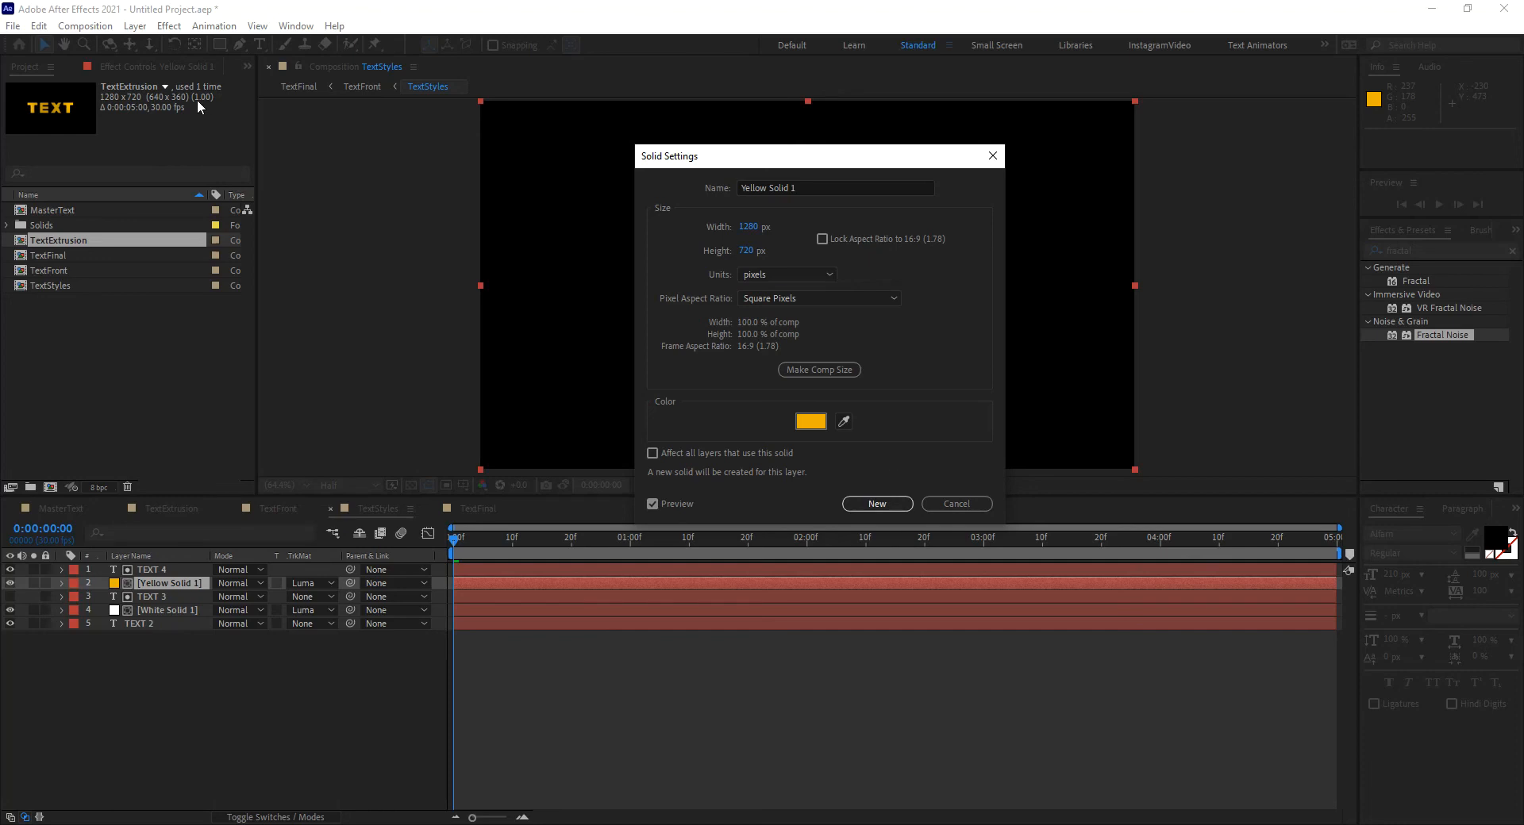
left_click(886, 509)
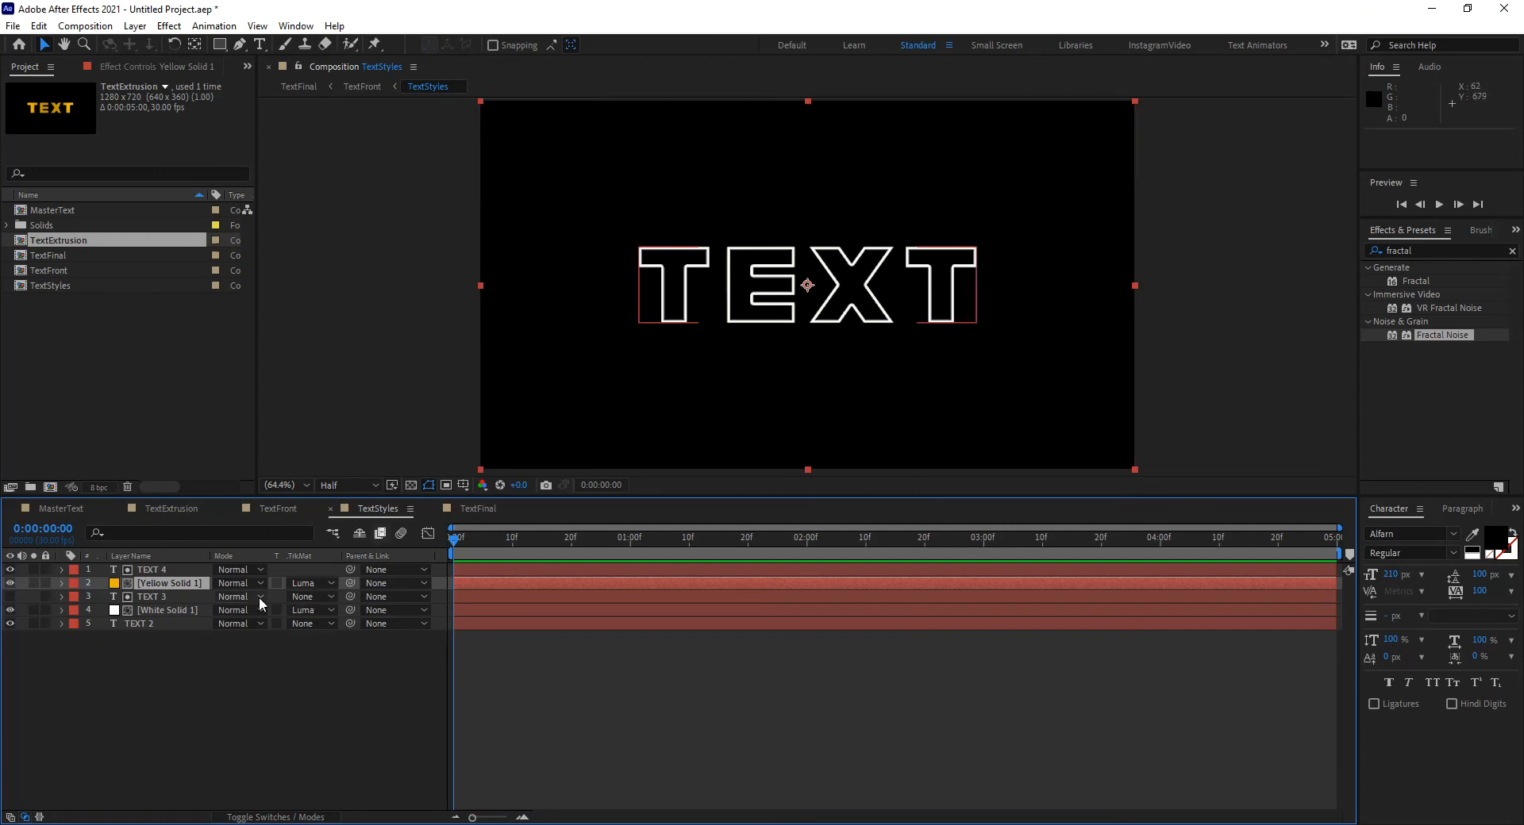
Hide the TEXT 4 layer and set the Blending Mode of Yellow Solid 1's Fractal Noise effect to Add.
left_click(9, 569)
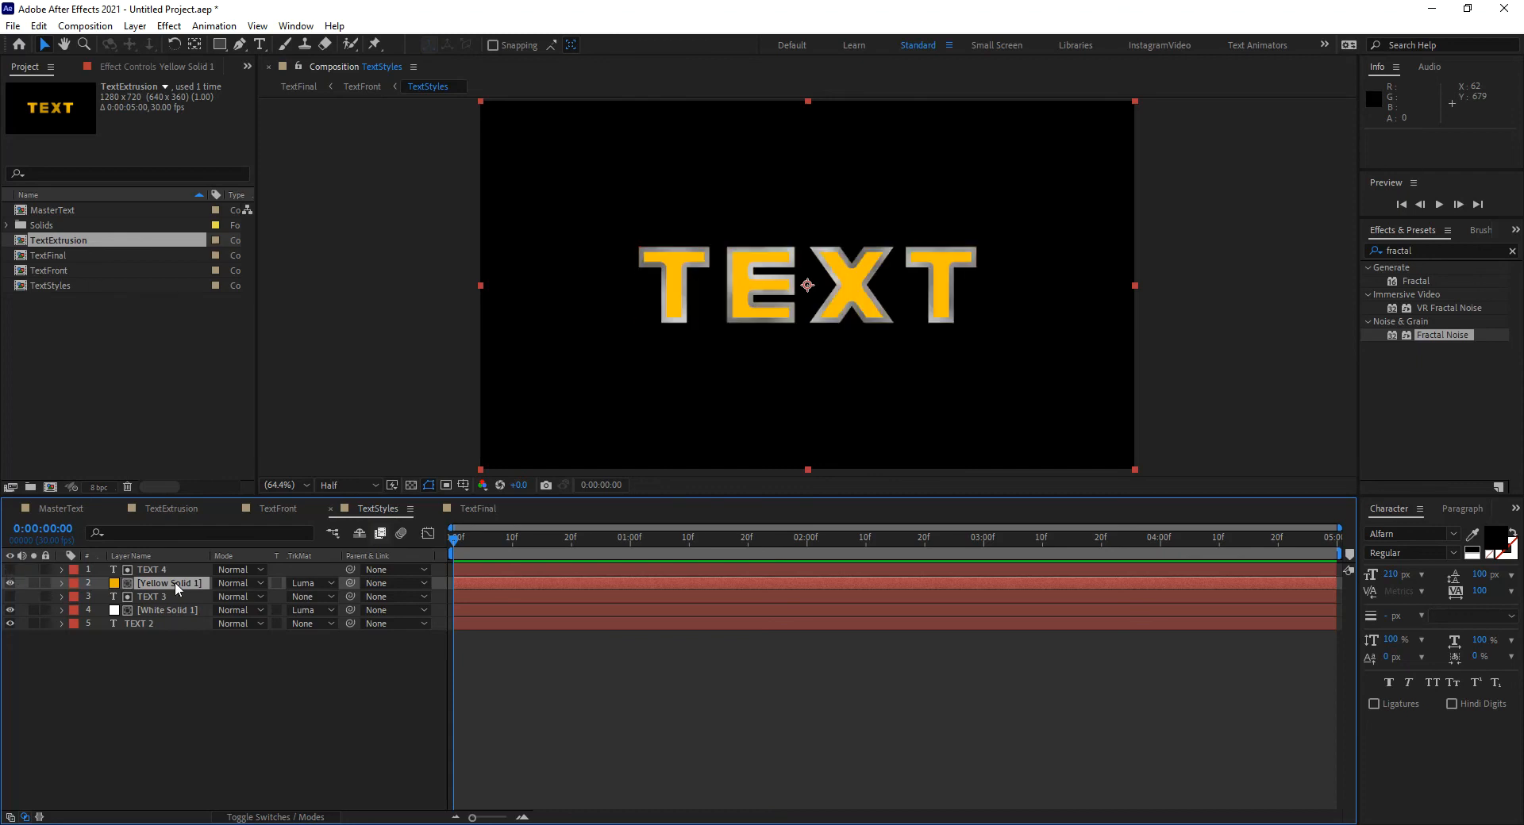
left_click(151, 570)
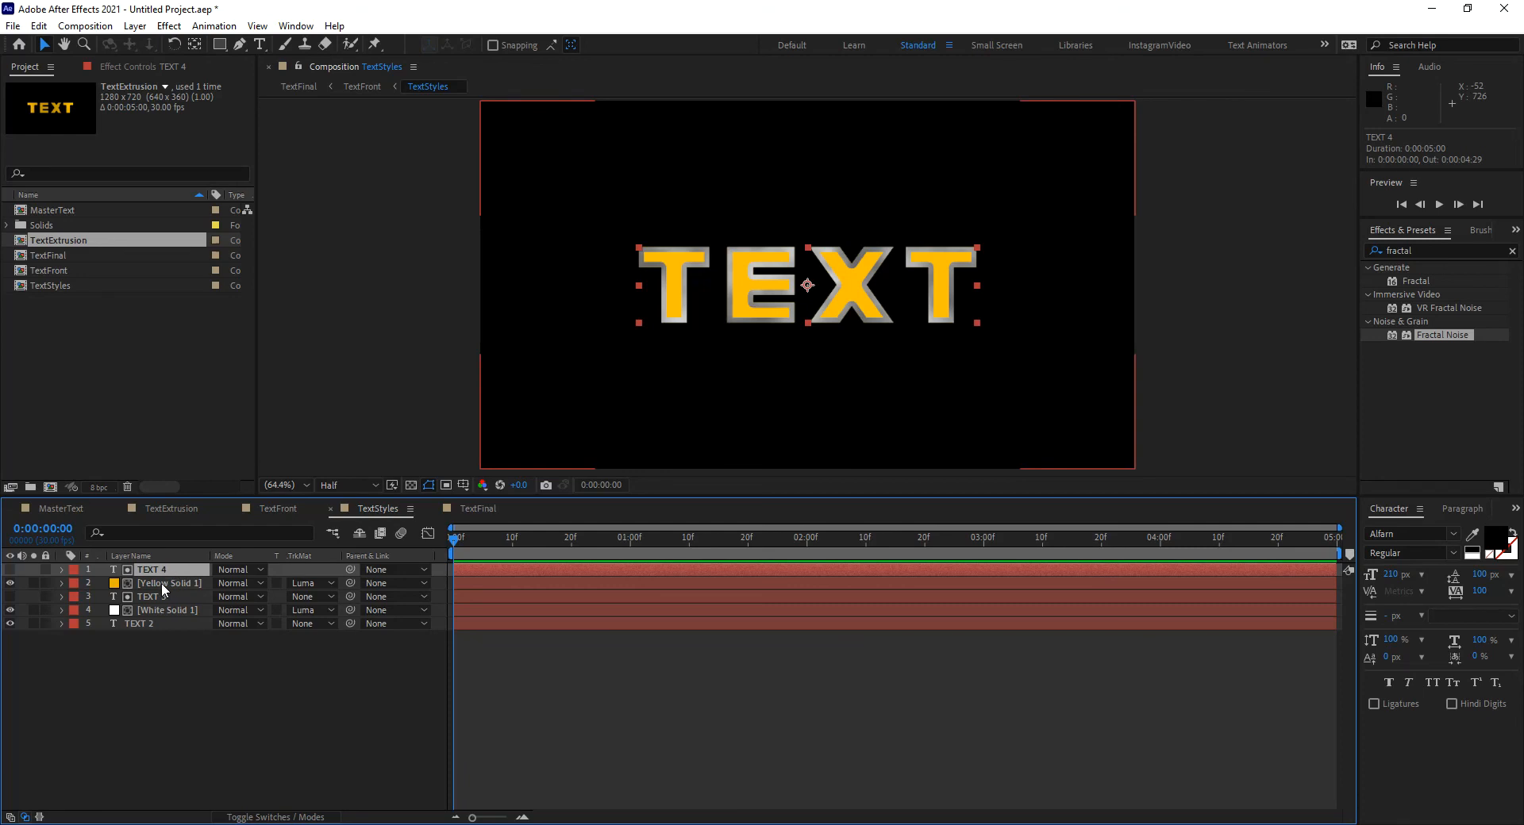
left_click(169, 584)
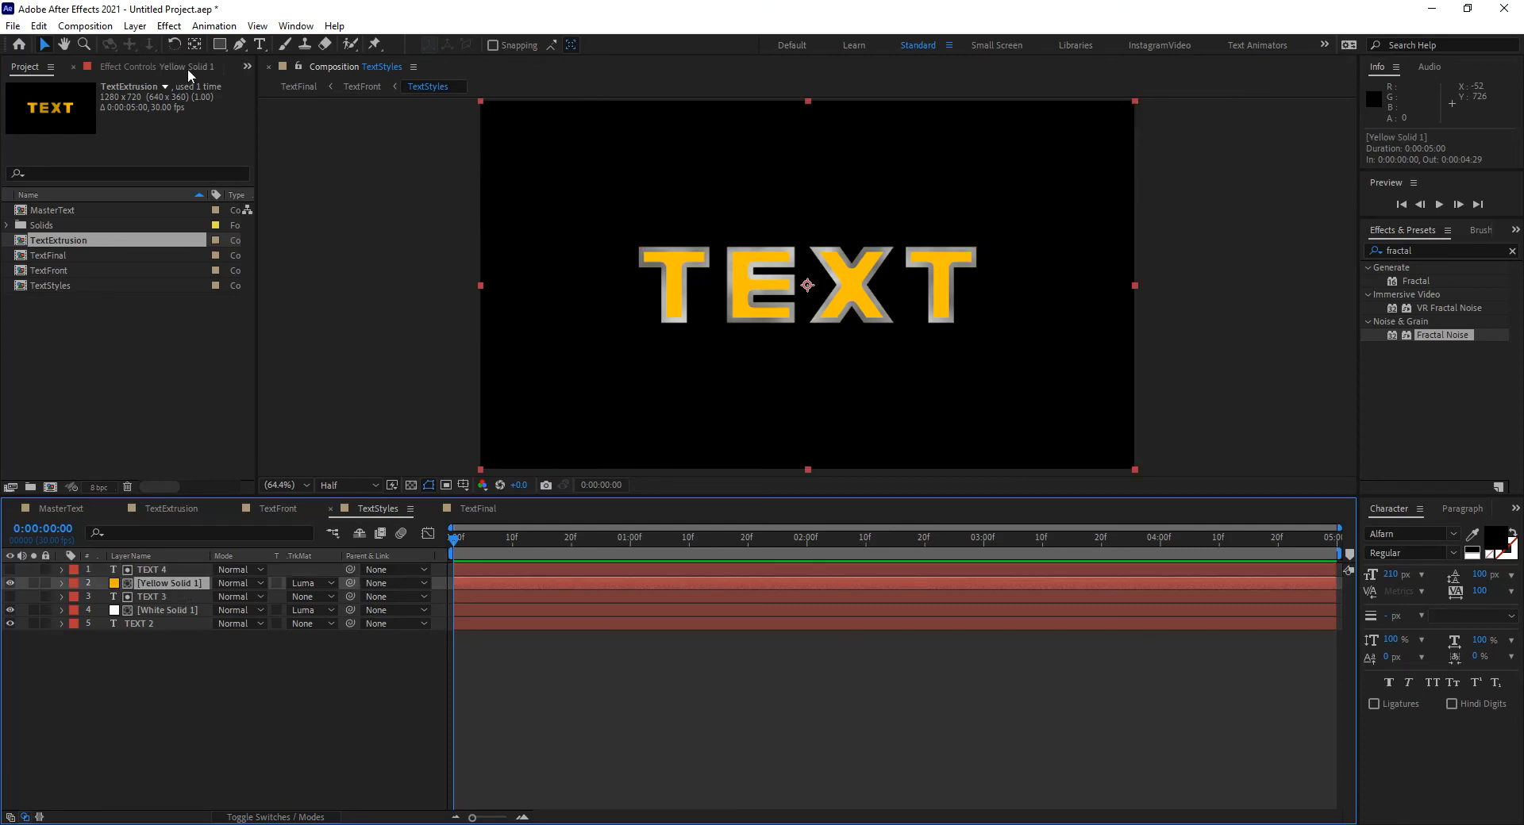
left_click(167, 69)
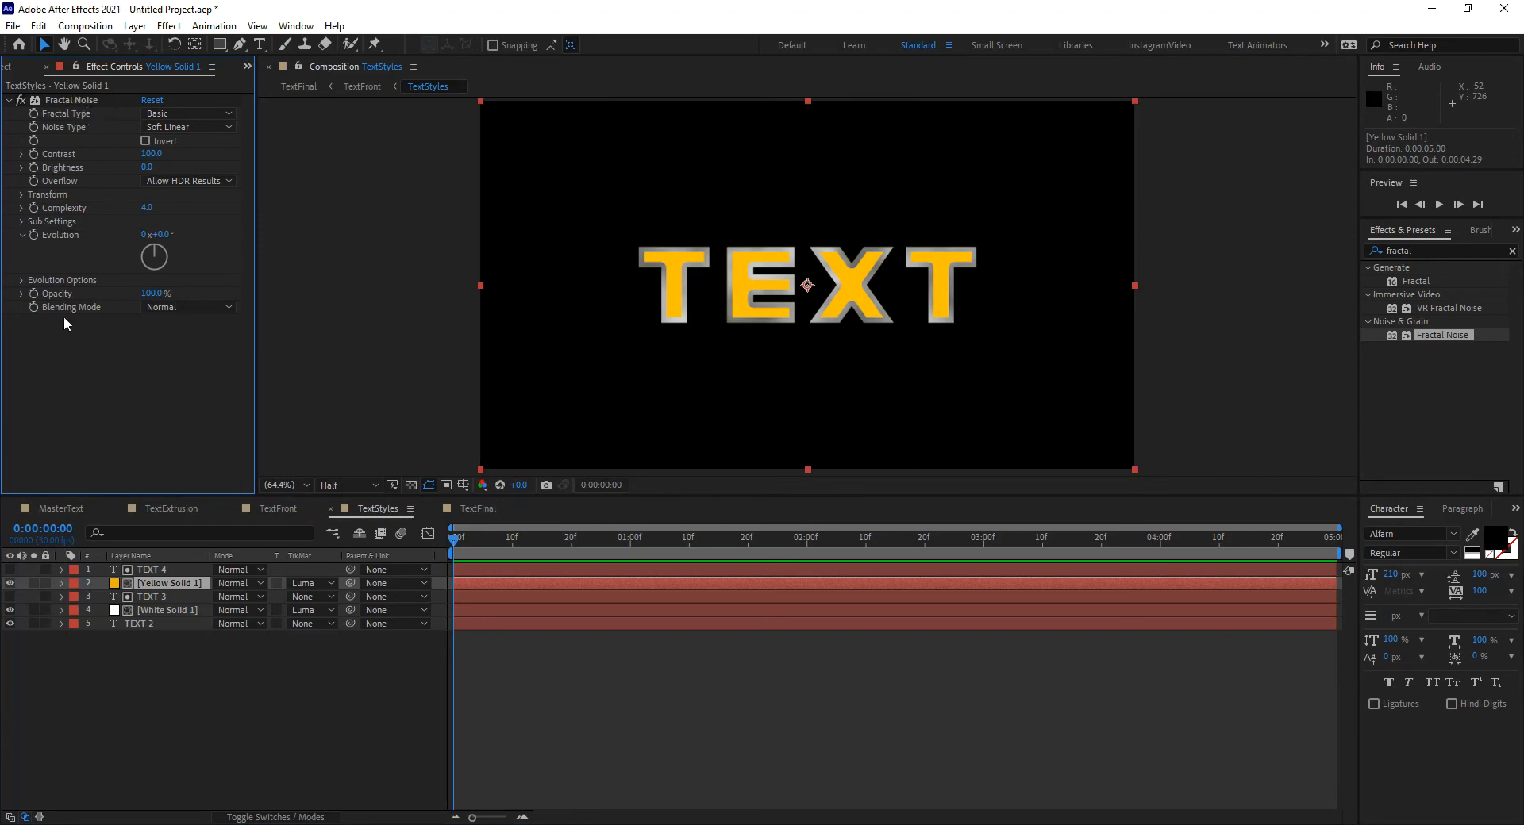
left_click(188, 309)
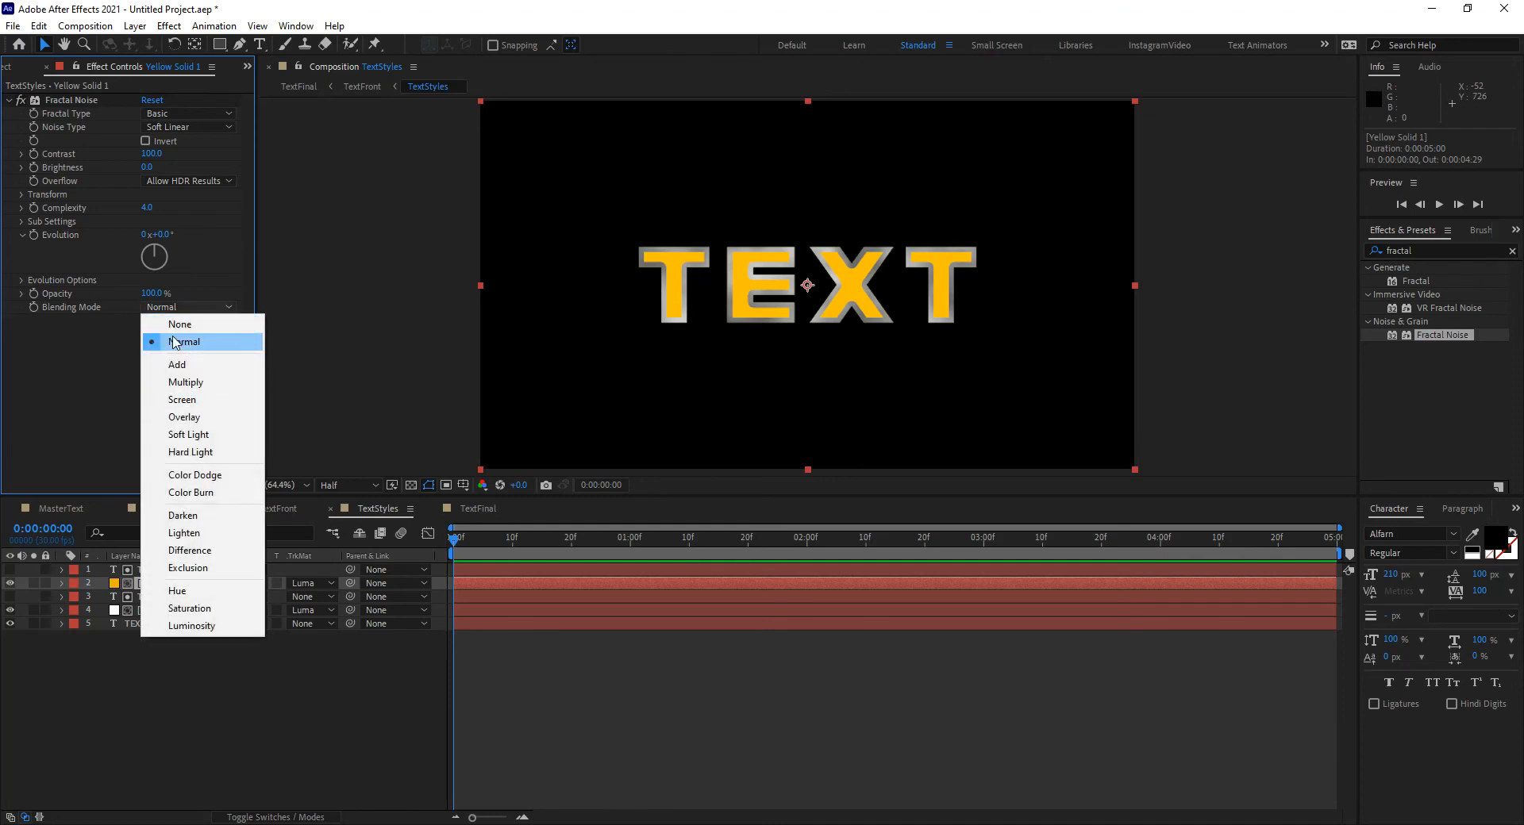
left_click(188, 382)
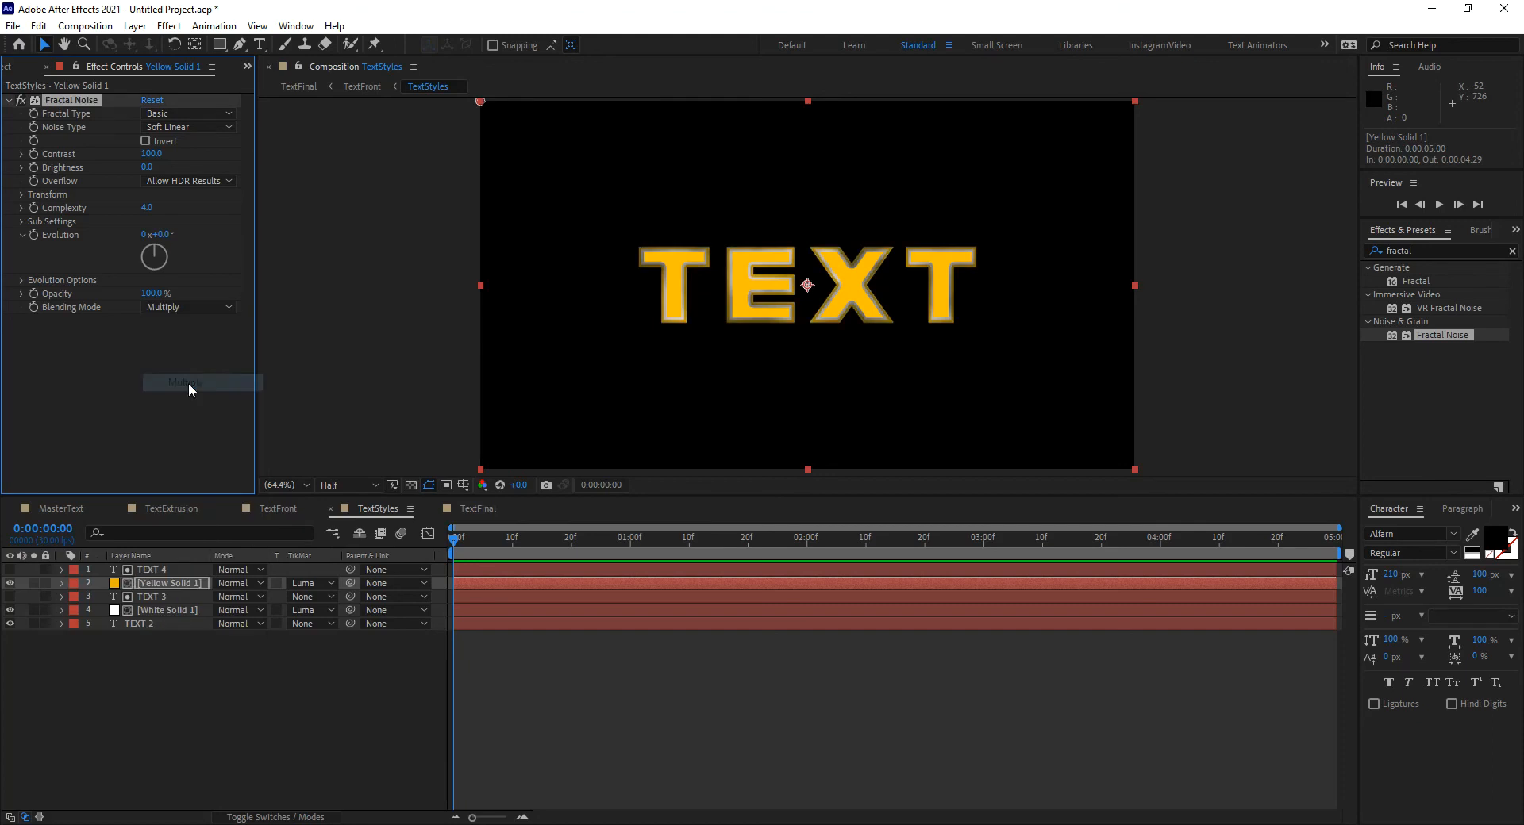
left_click(187, 308)
left_click(189, 365)
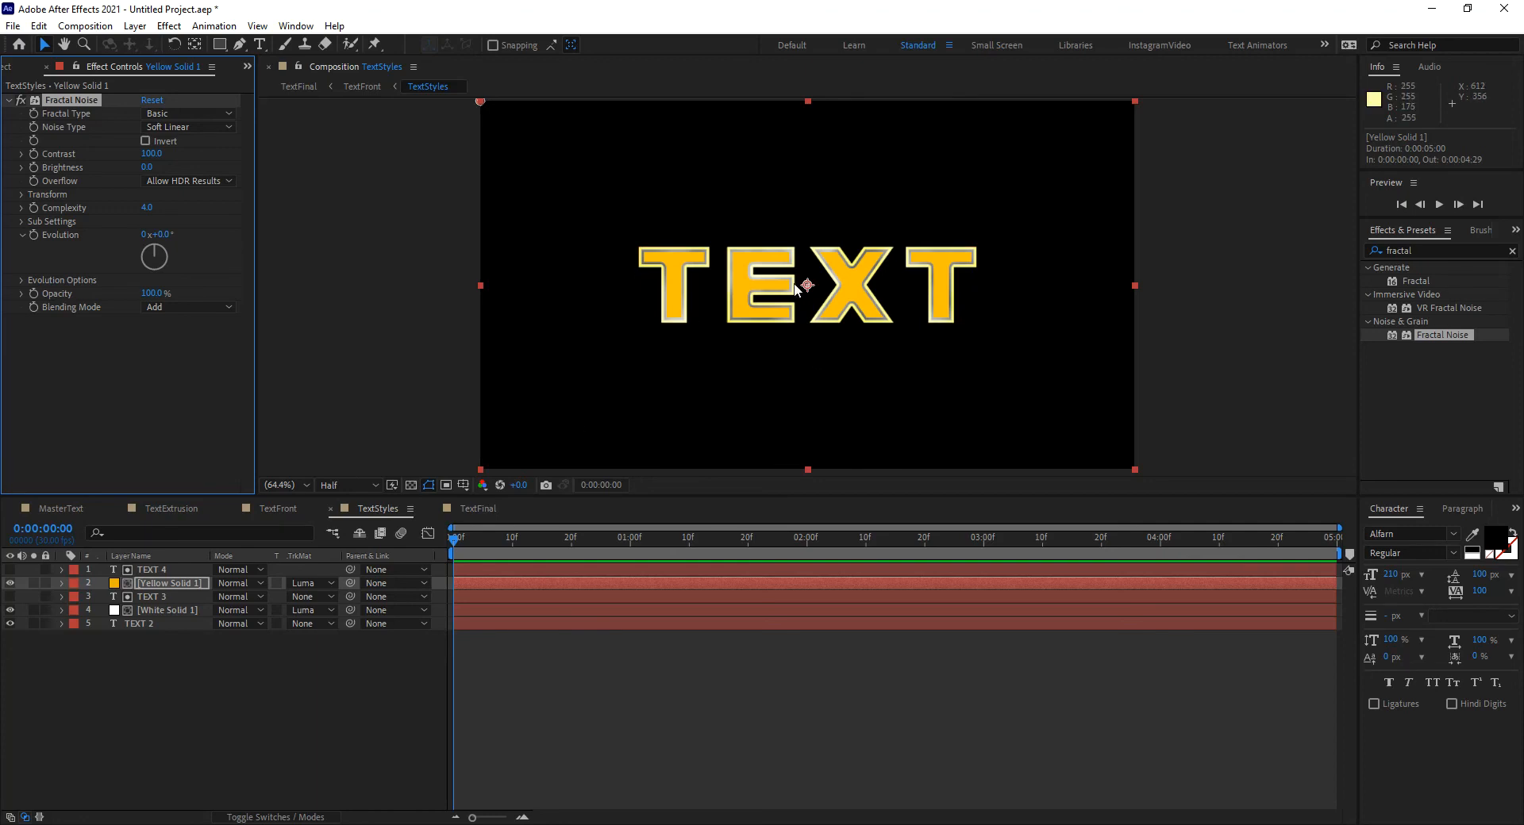
Zoom the TextStyles composition to 100% and set its preview resolution to Full.
scroll(796, 287, "up", 2)
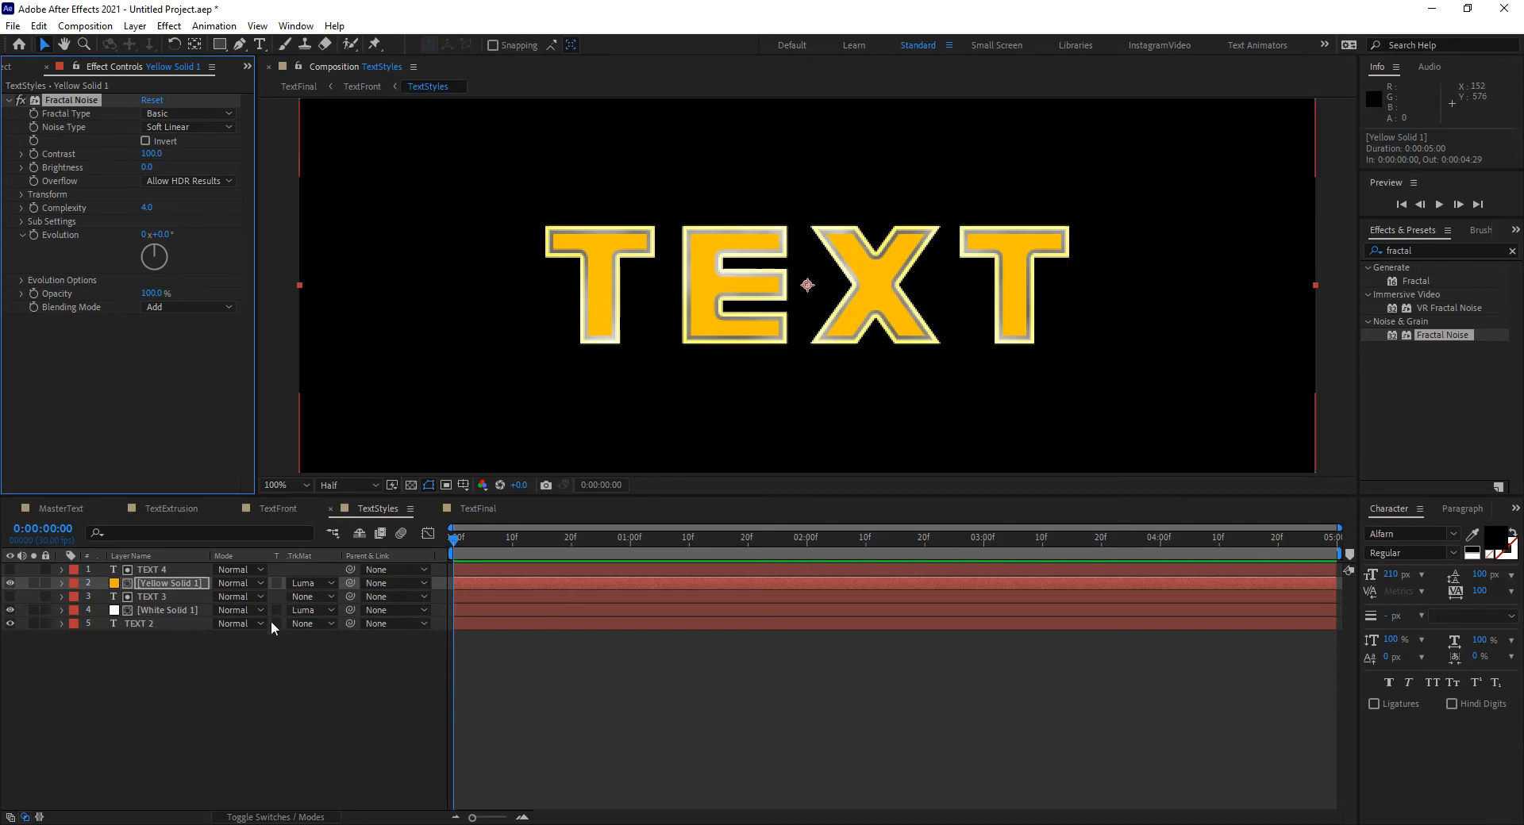
left_click(164, 569)
left_click(168, 584, "shift")
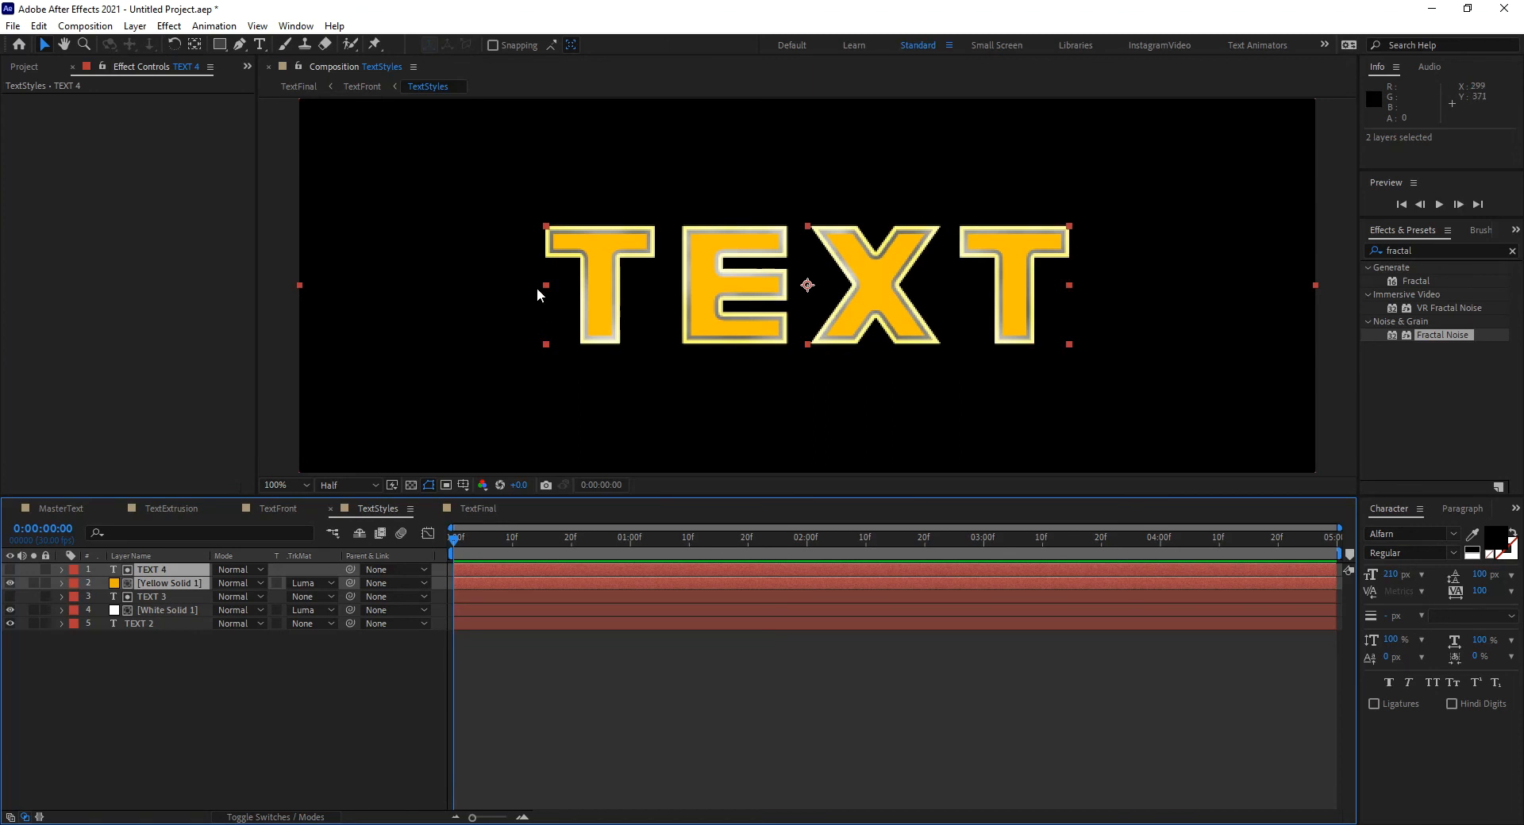
left_click(366, 484)
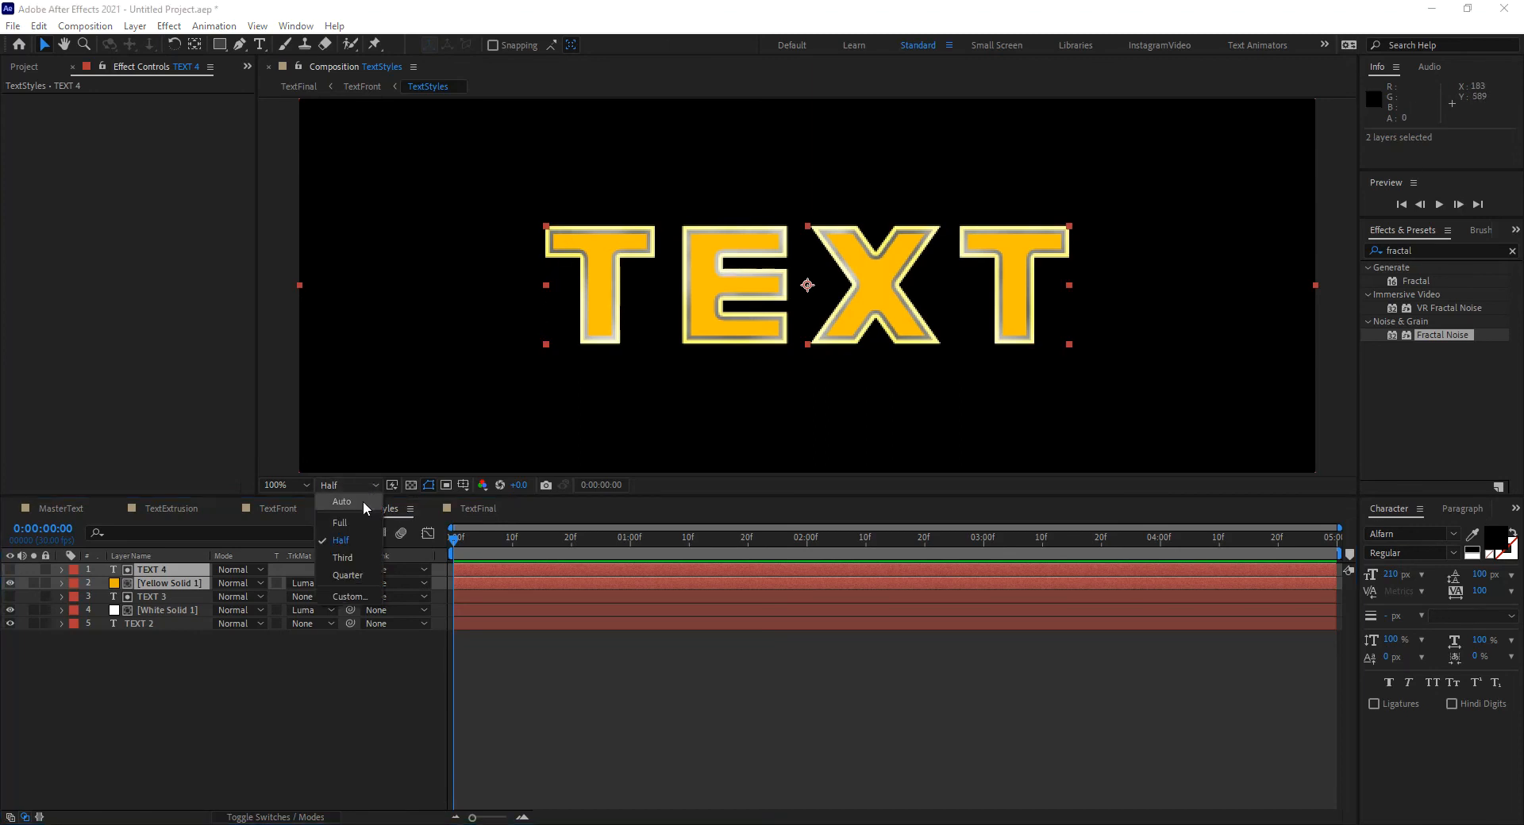
left_click(361, 522)
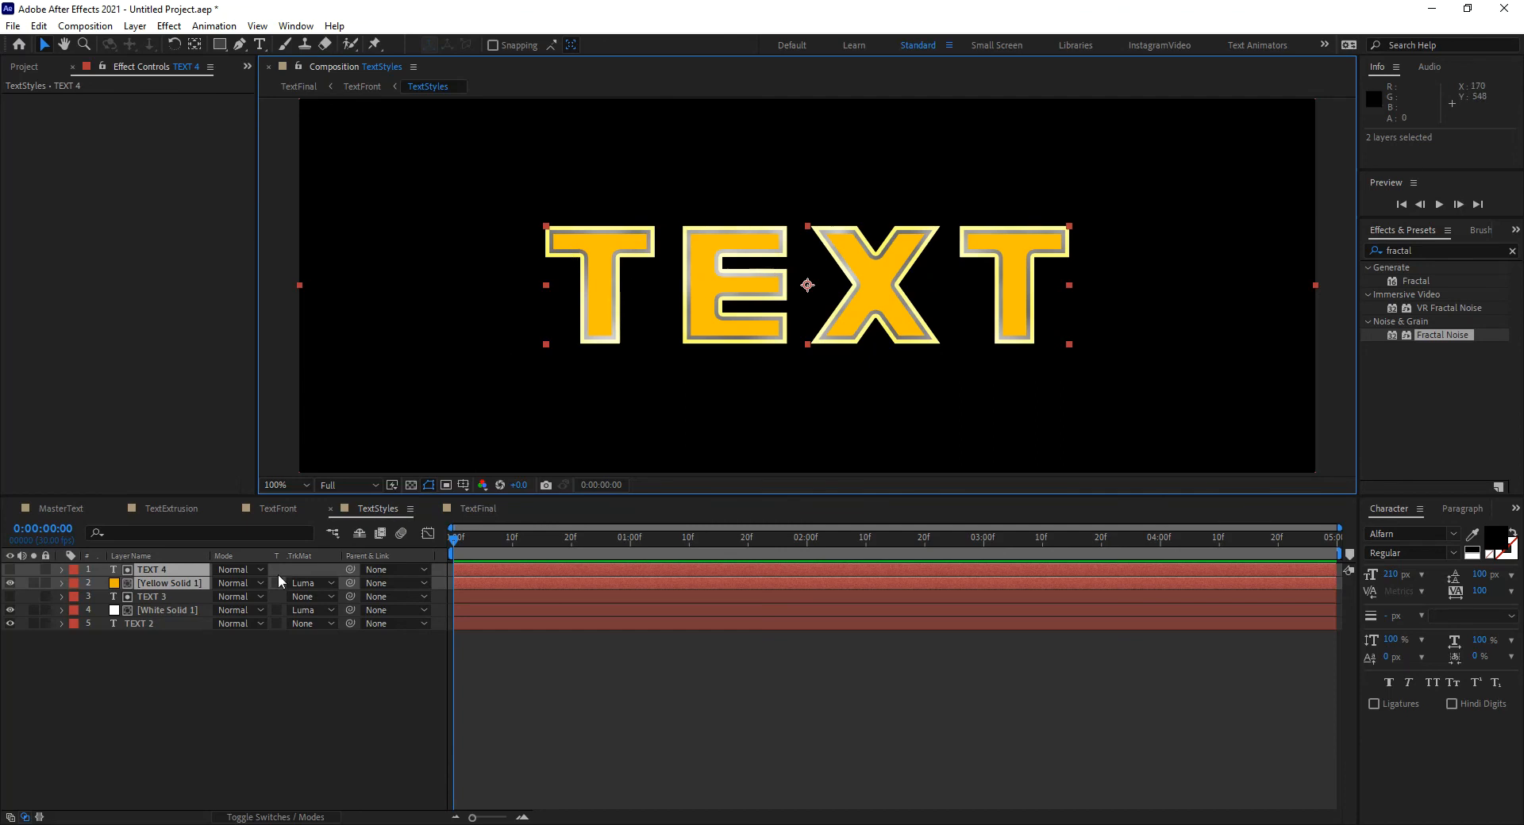
key("ctrl+d")
left_click(149, 583)
left_click(173, 690)
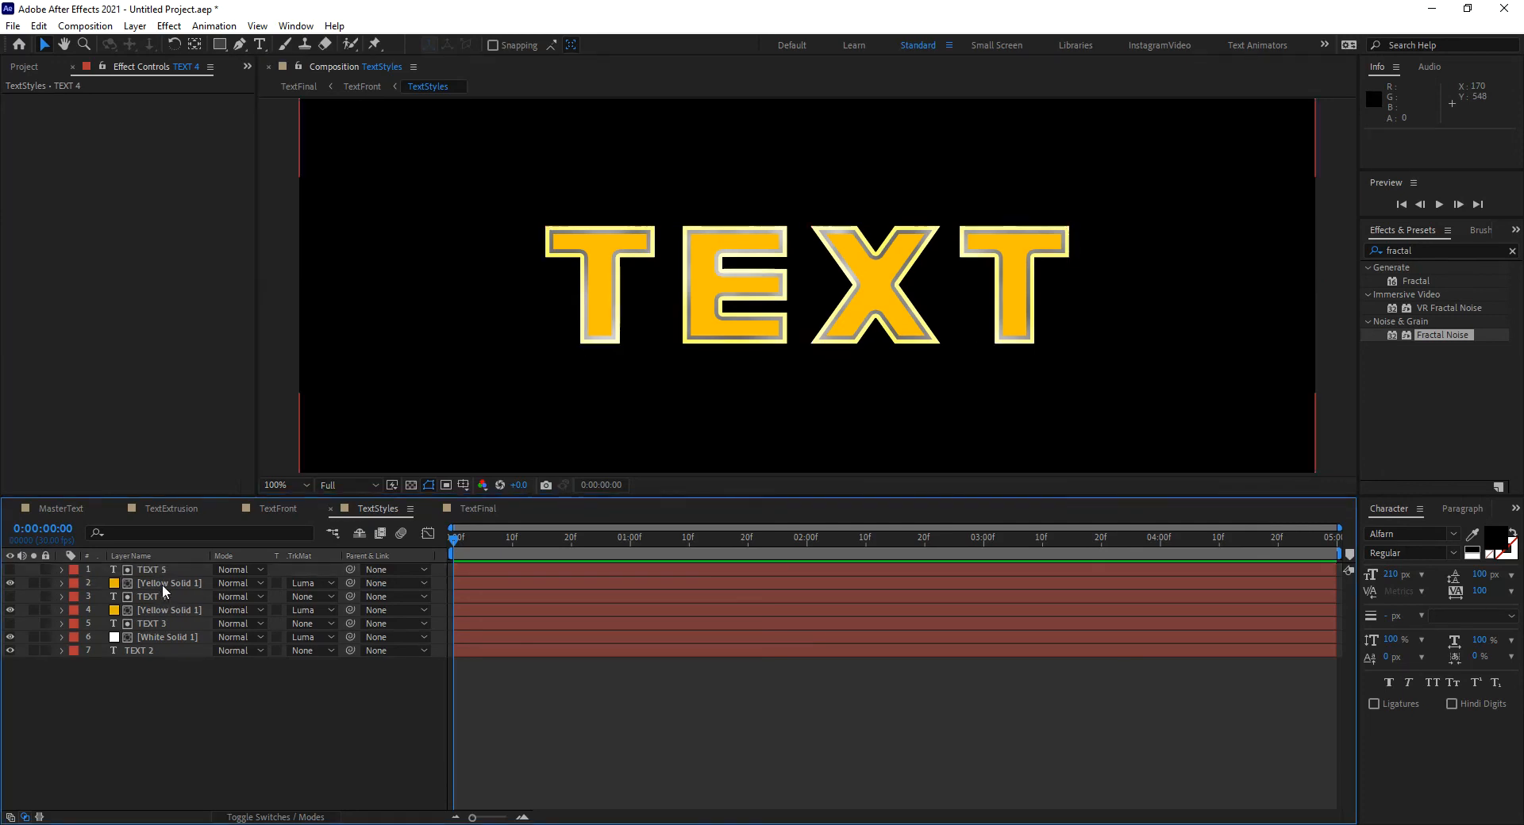
left_click(159, 573)
left_click(157, 583, "shift")
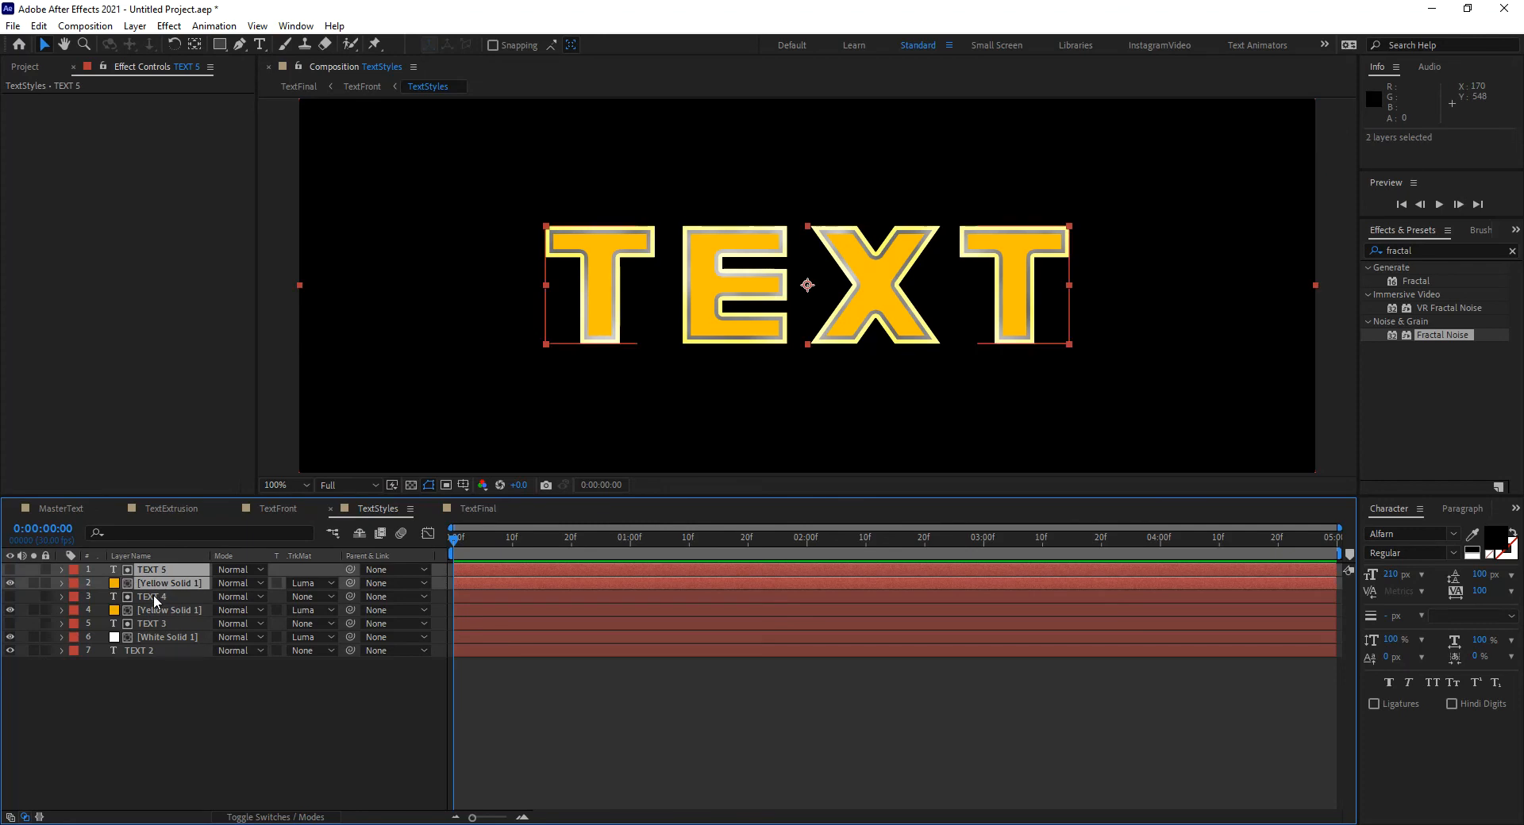
key("Delete")
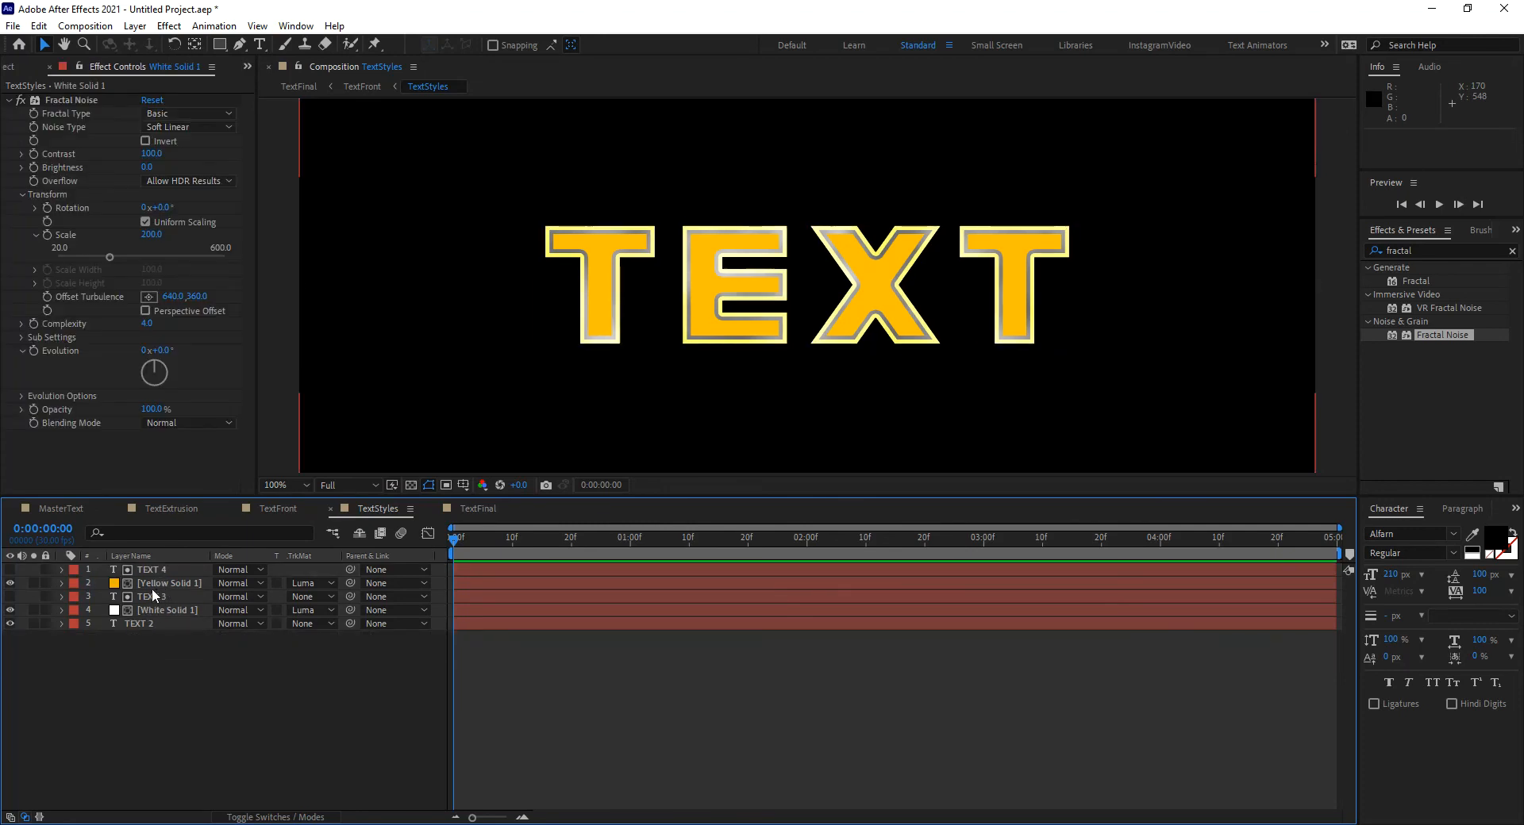
Duplicate TEXT 3 together with its White Solid 1 layer and set the copied solid's Fractal Noise Brightness to -28.
left_click(151, 596)
left_click(155, 610, "shift")
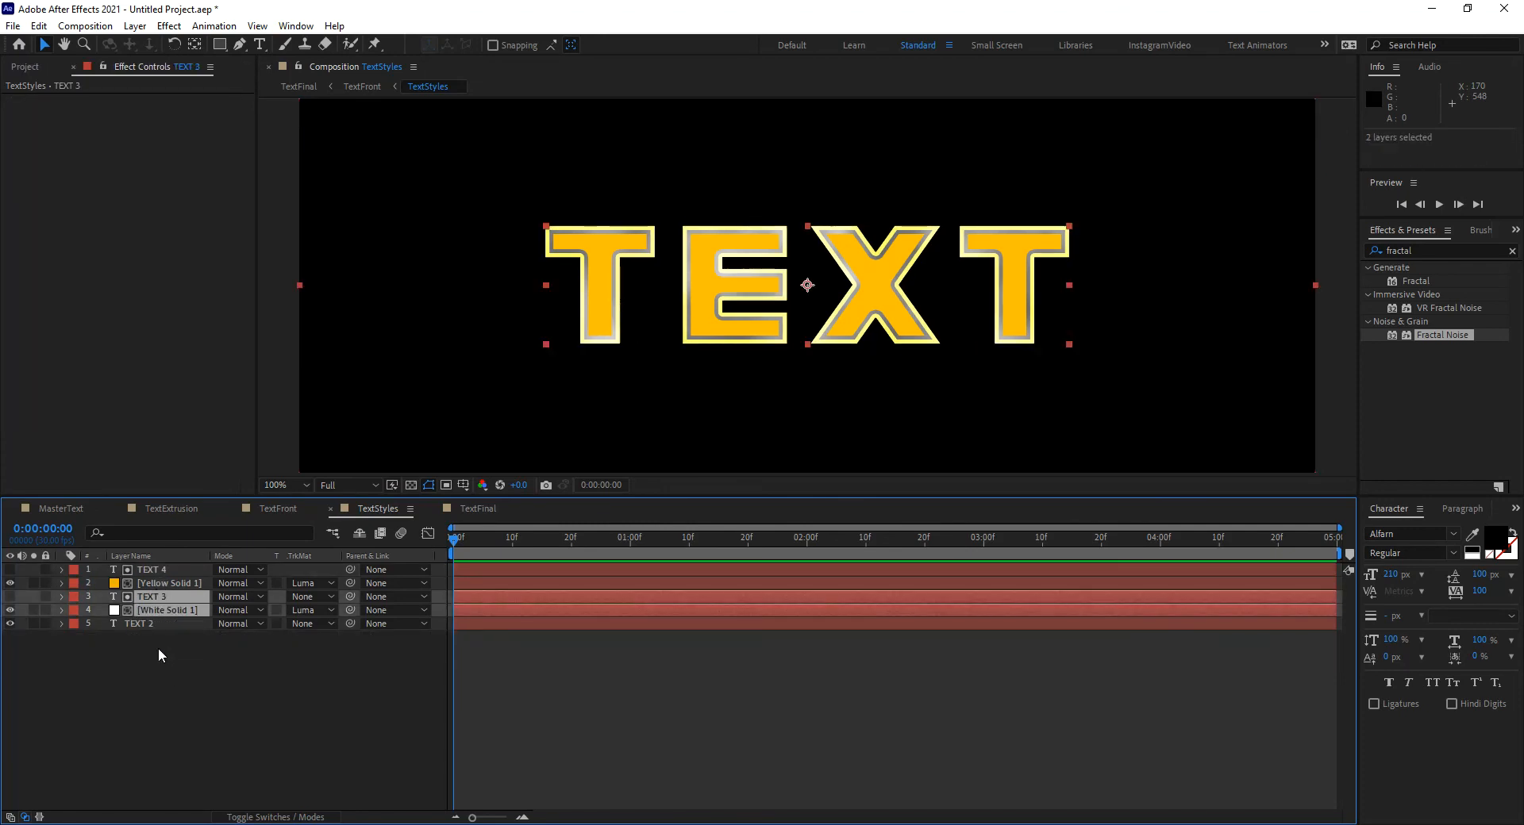
key("ctrl+d")
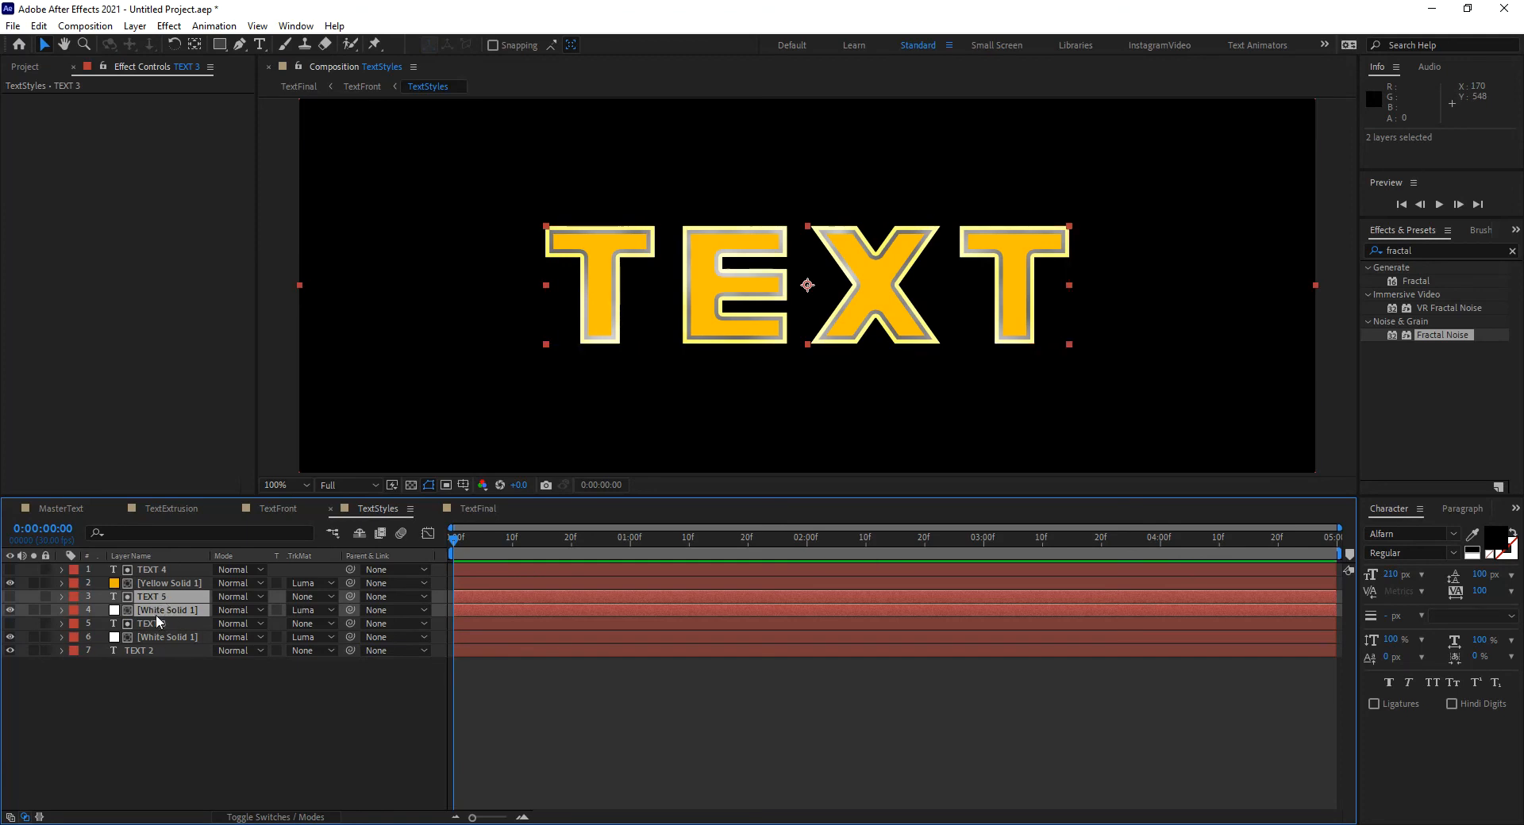
left_click(168, 714)
left_click(160, 611)
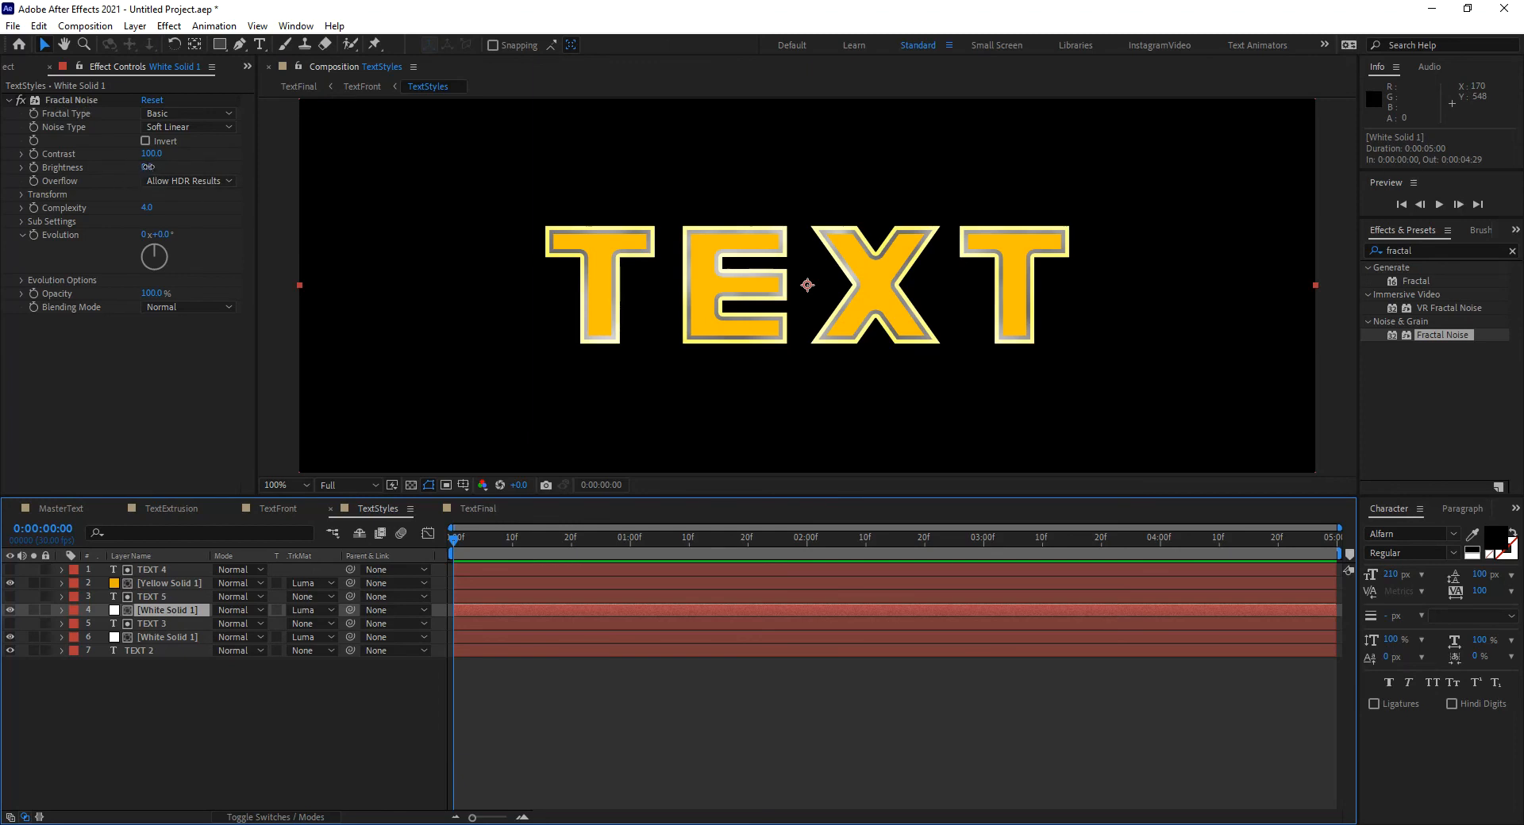
left_click_drag(155, 169, 121, 159)
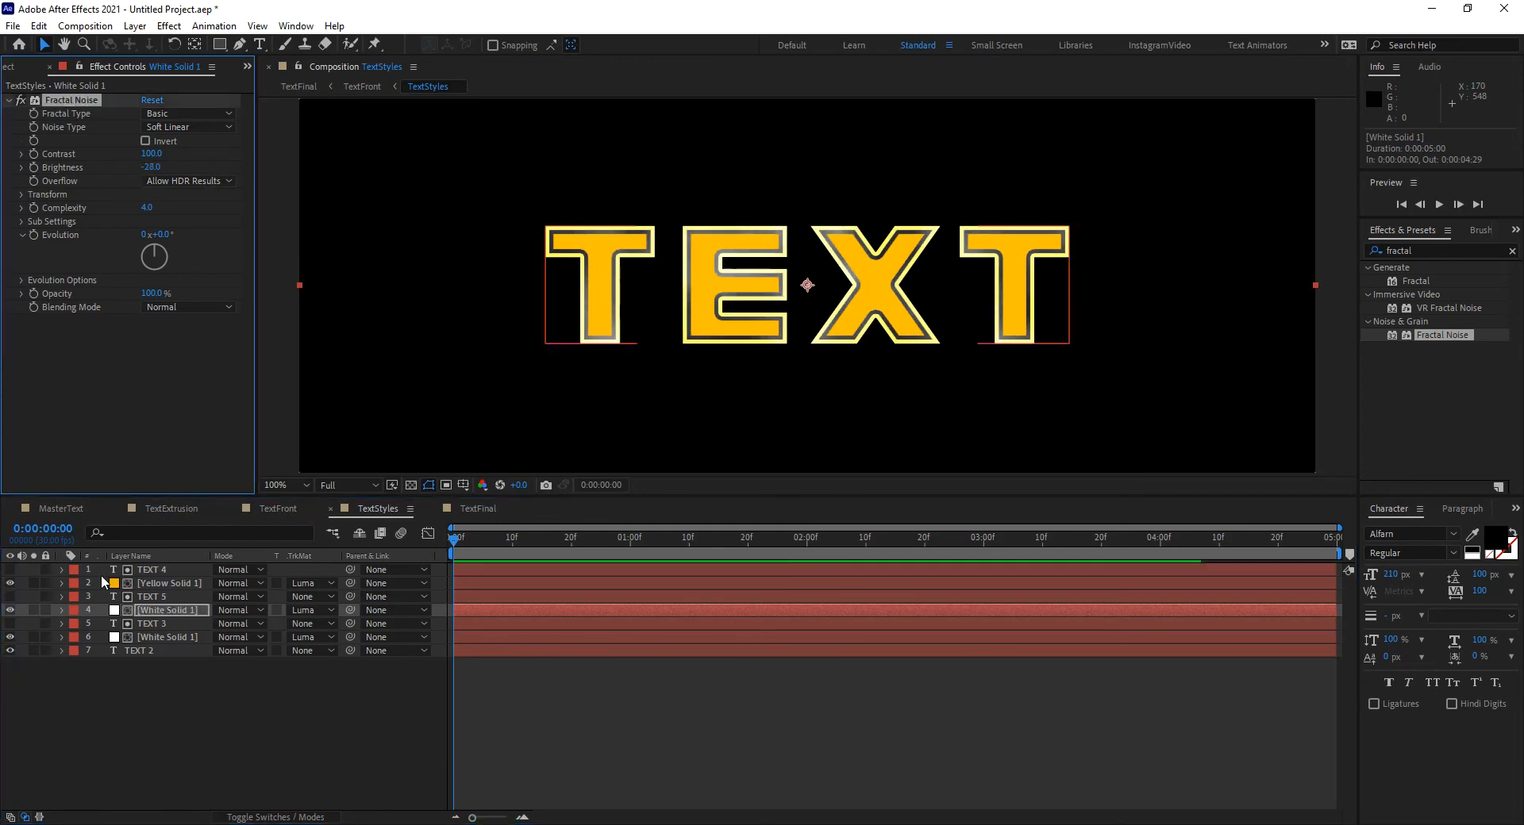
Set the Stroke layer style size of the TEXT 5 layer to 7.
left_click(62, 596)
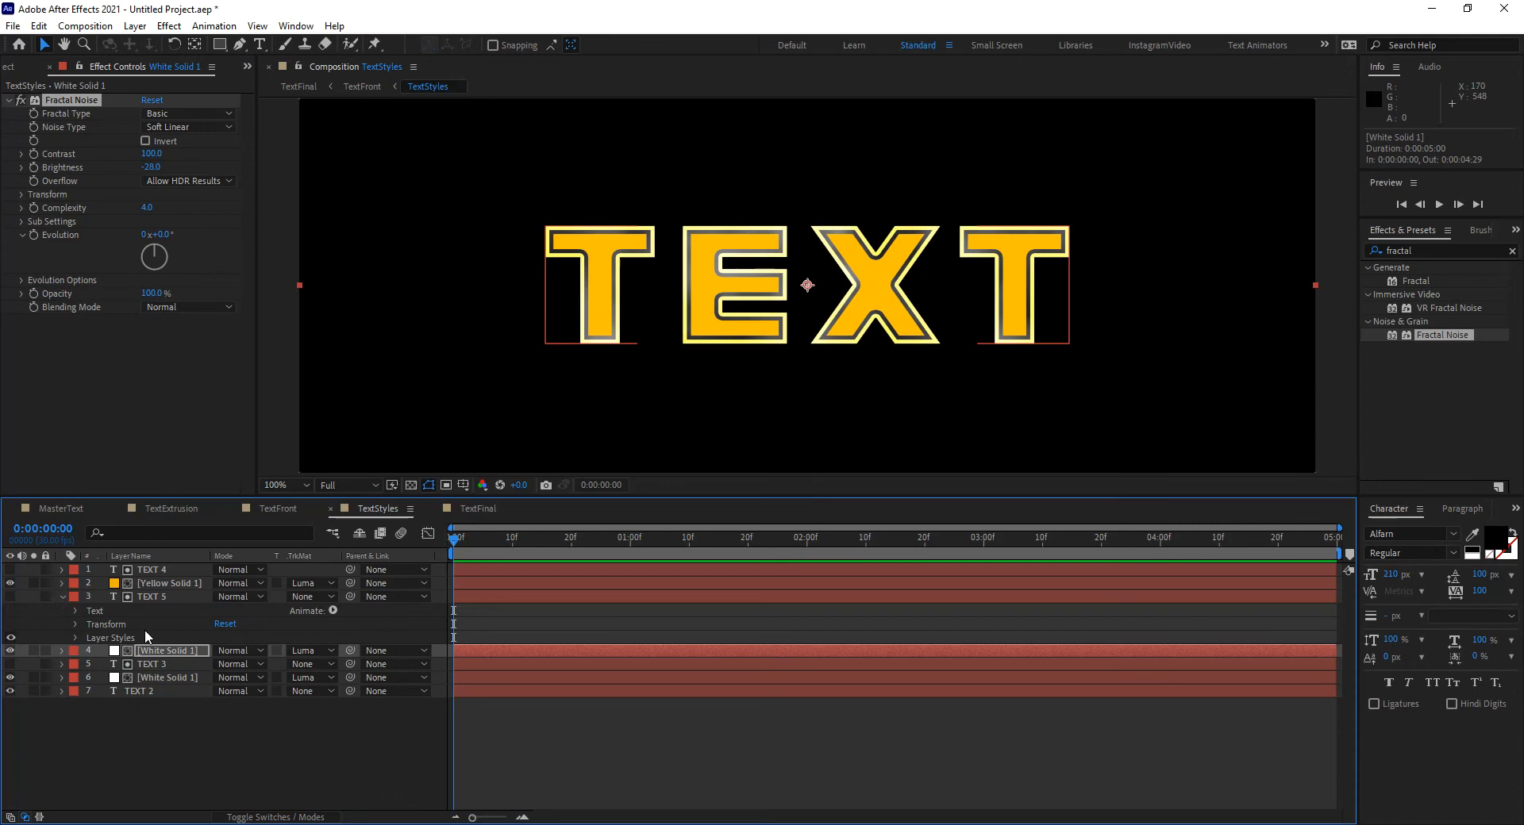
left_click(75, 638)
left_click(89, 665)
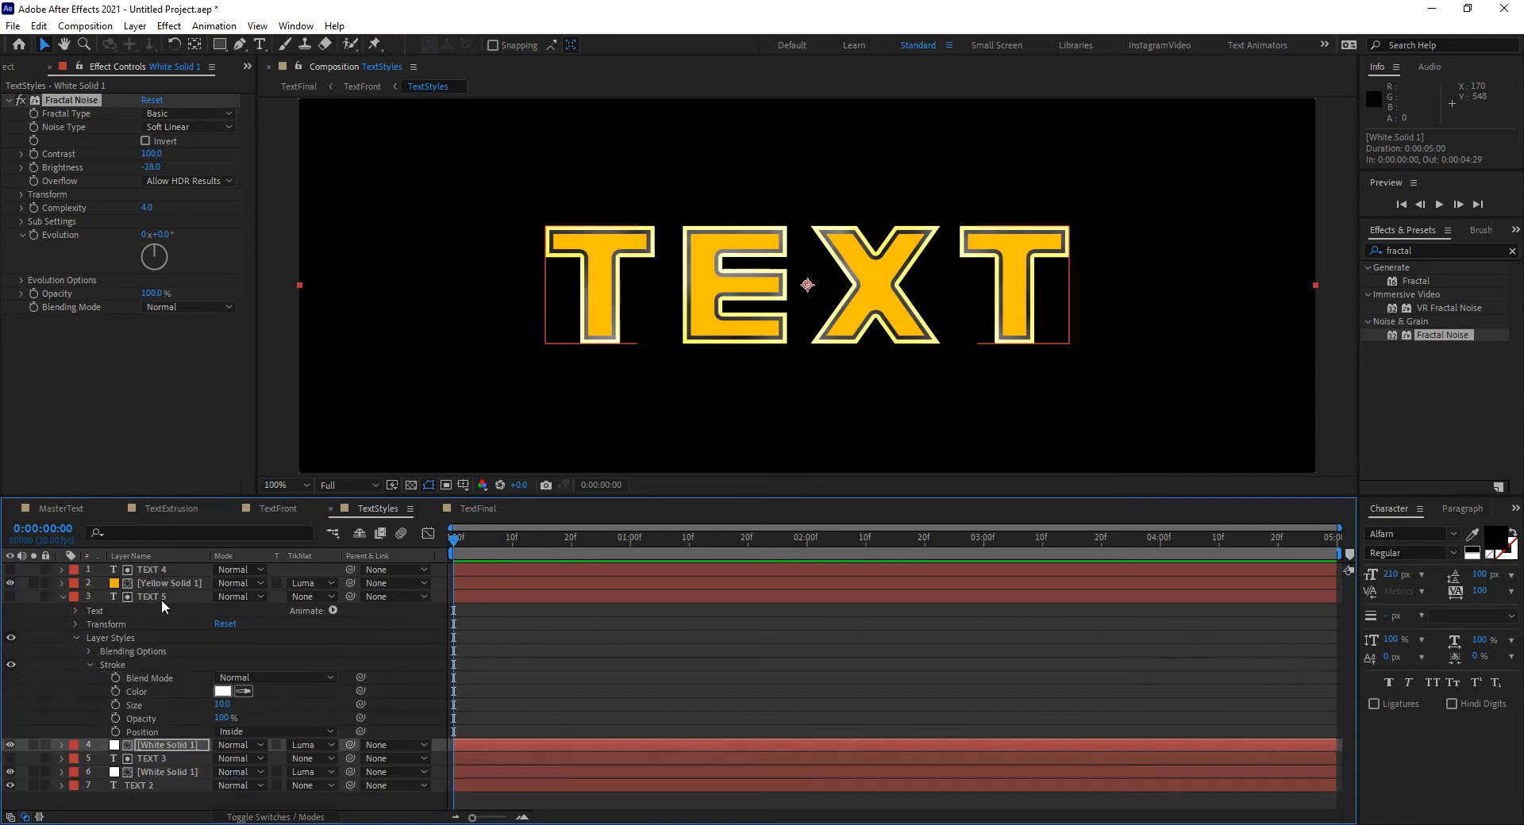
left_click(163, 599)
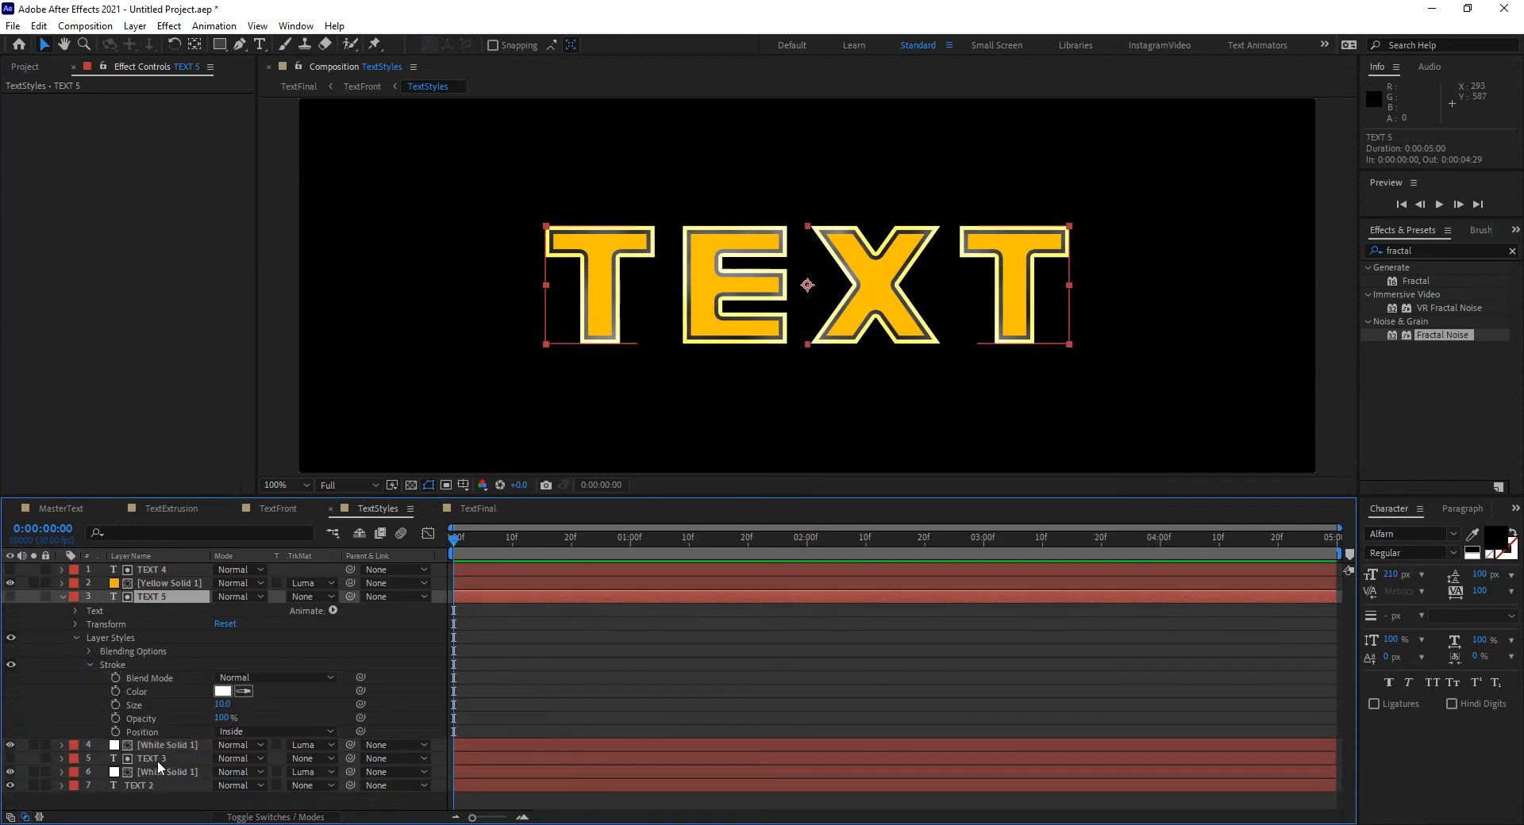
left_click(223, 704)
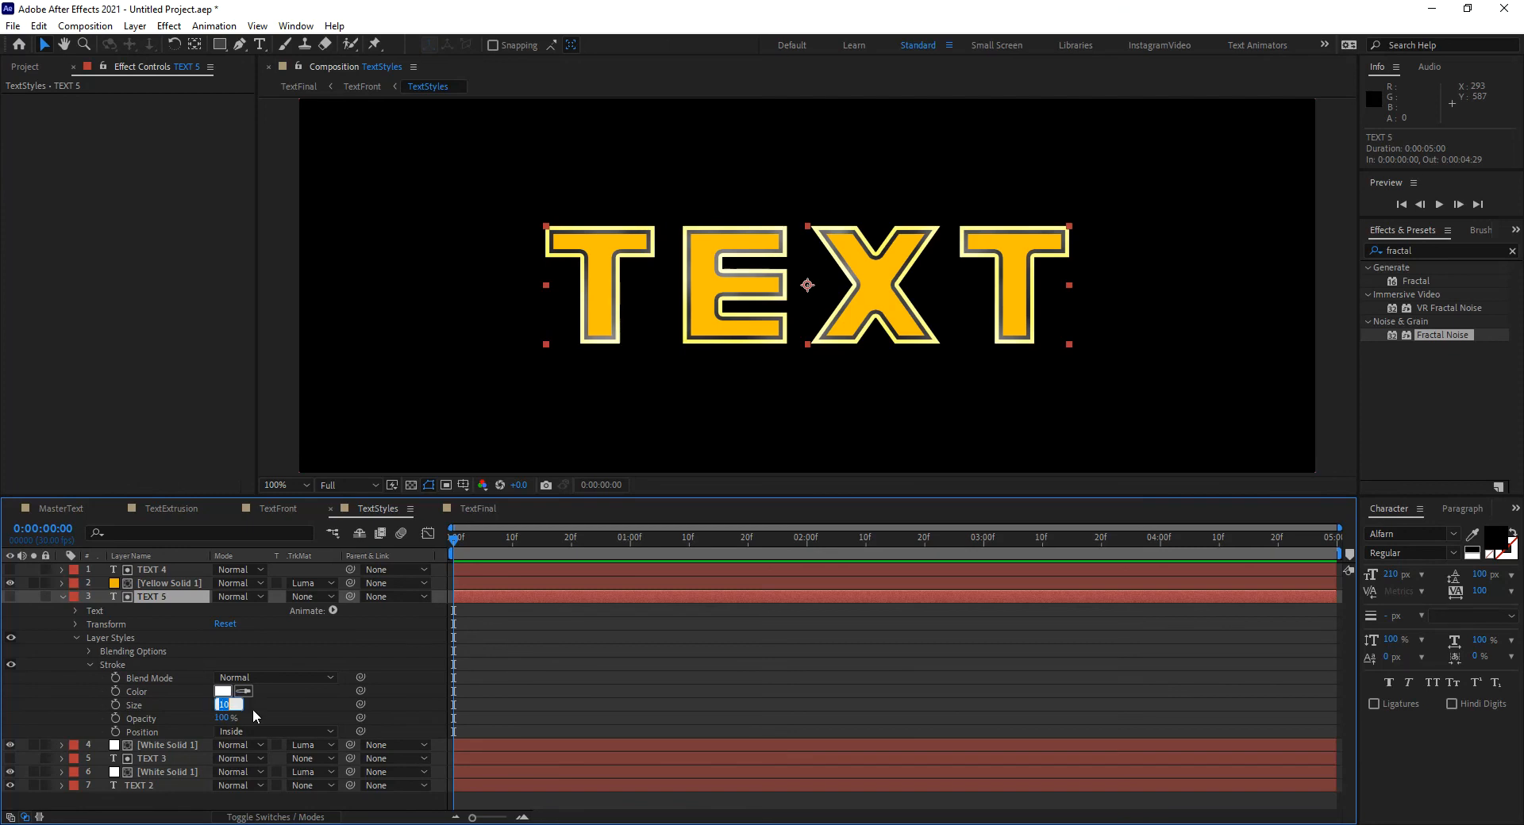
type("7.5")
key("Return")
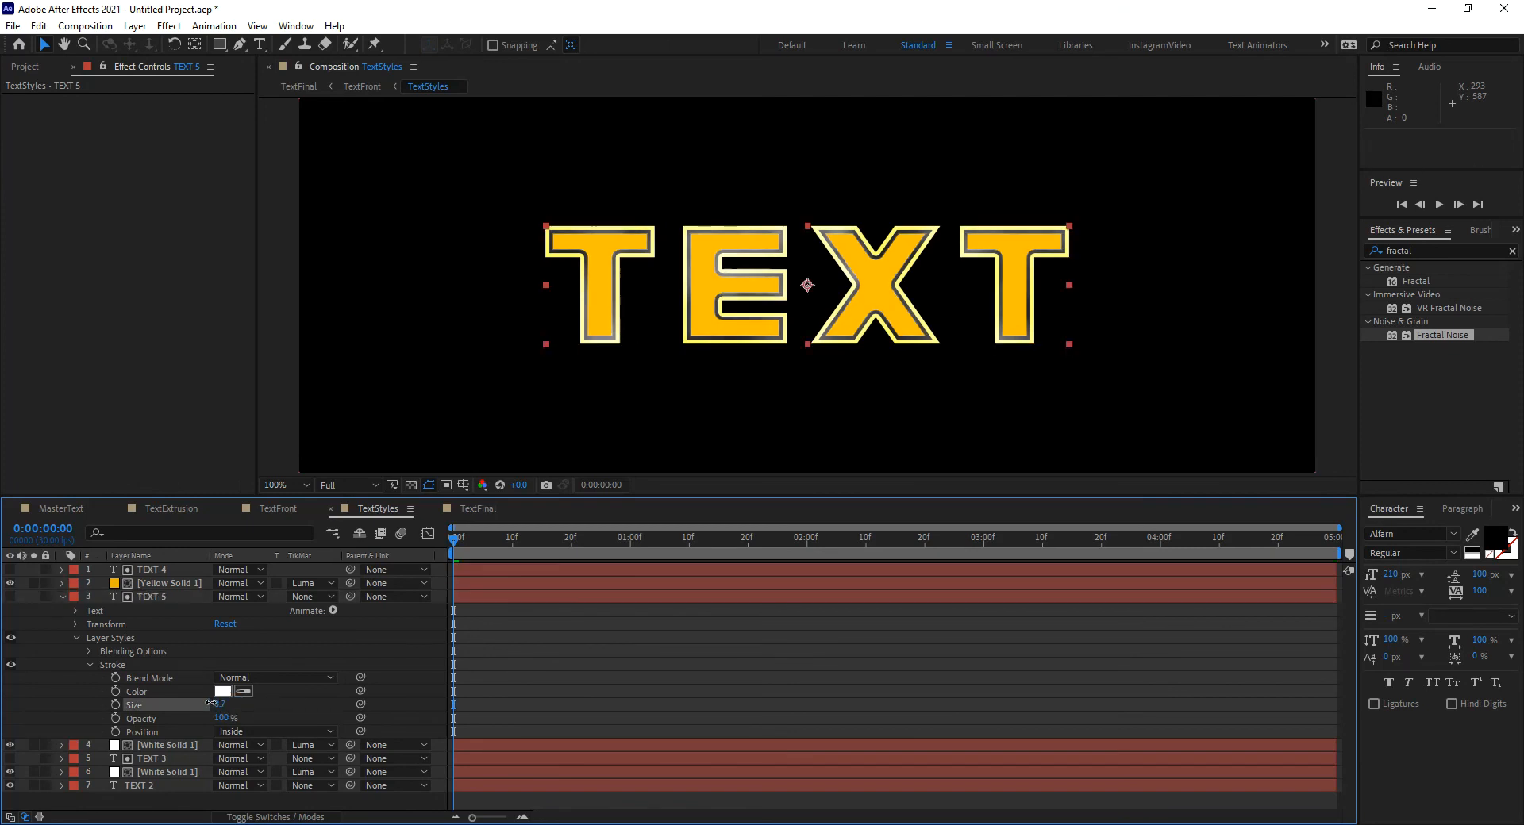
left_click_drag(199, 701, 197, 701)
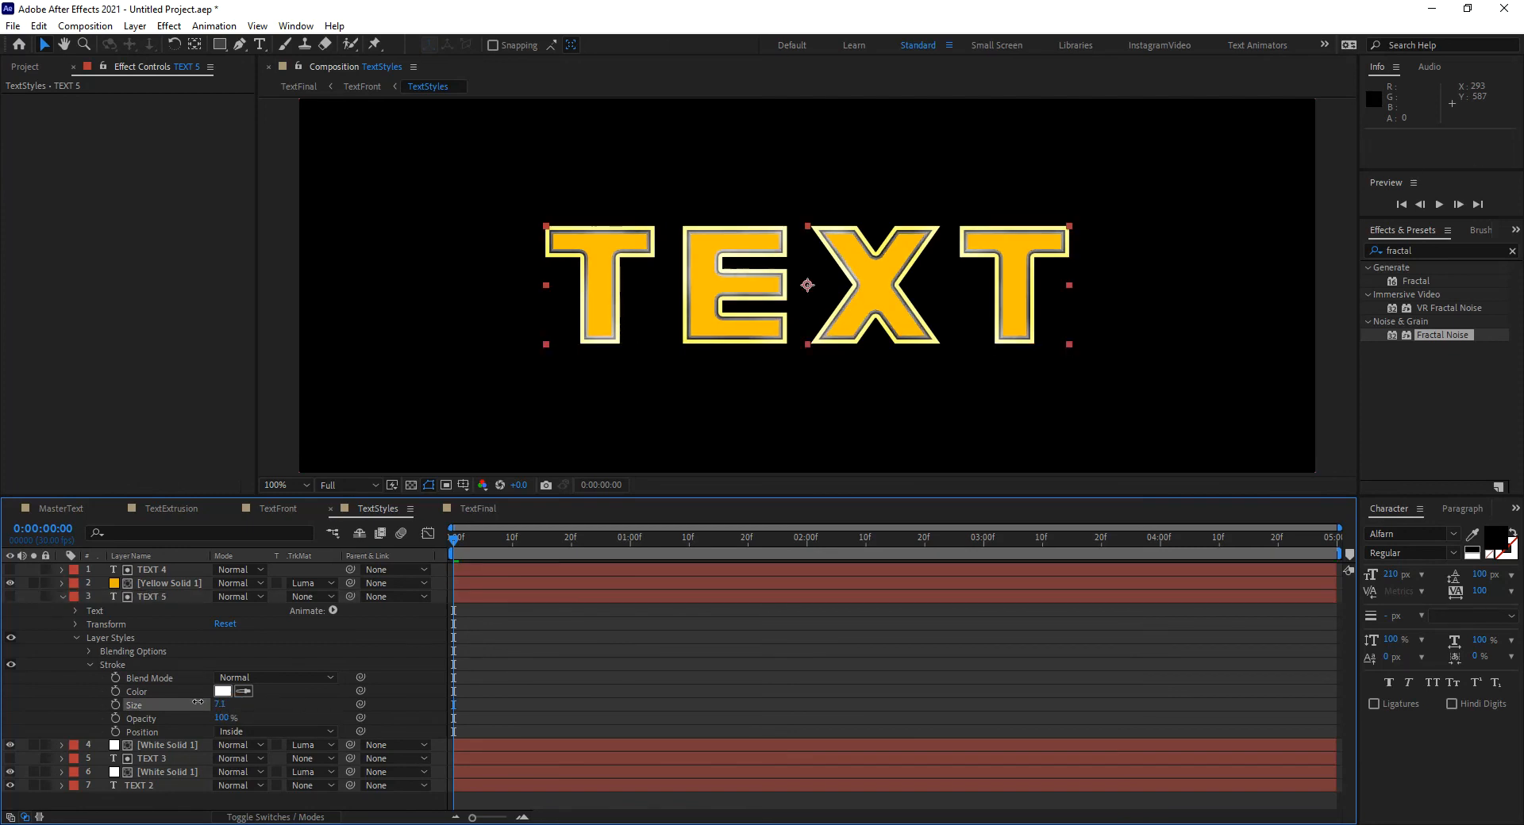
left_click(219, 705)
type("7")
key("Return")
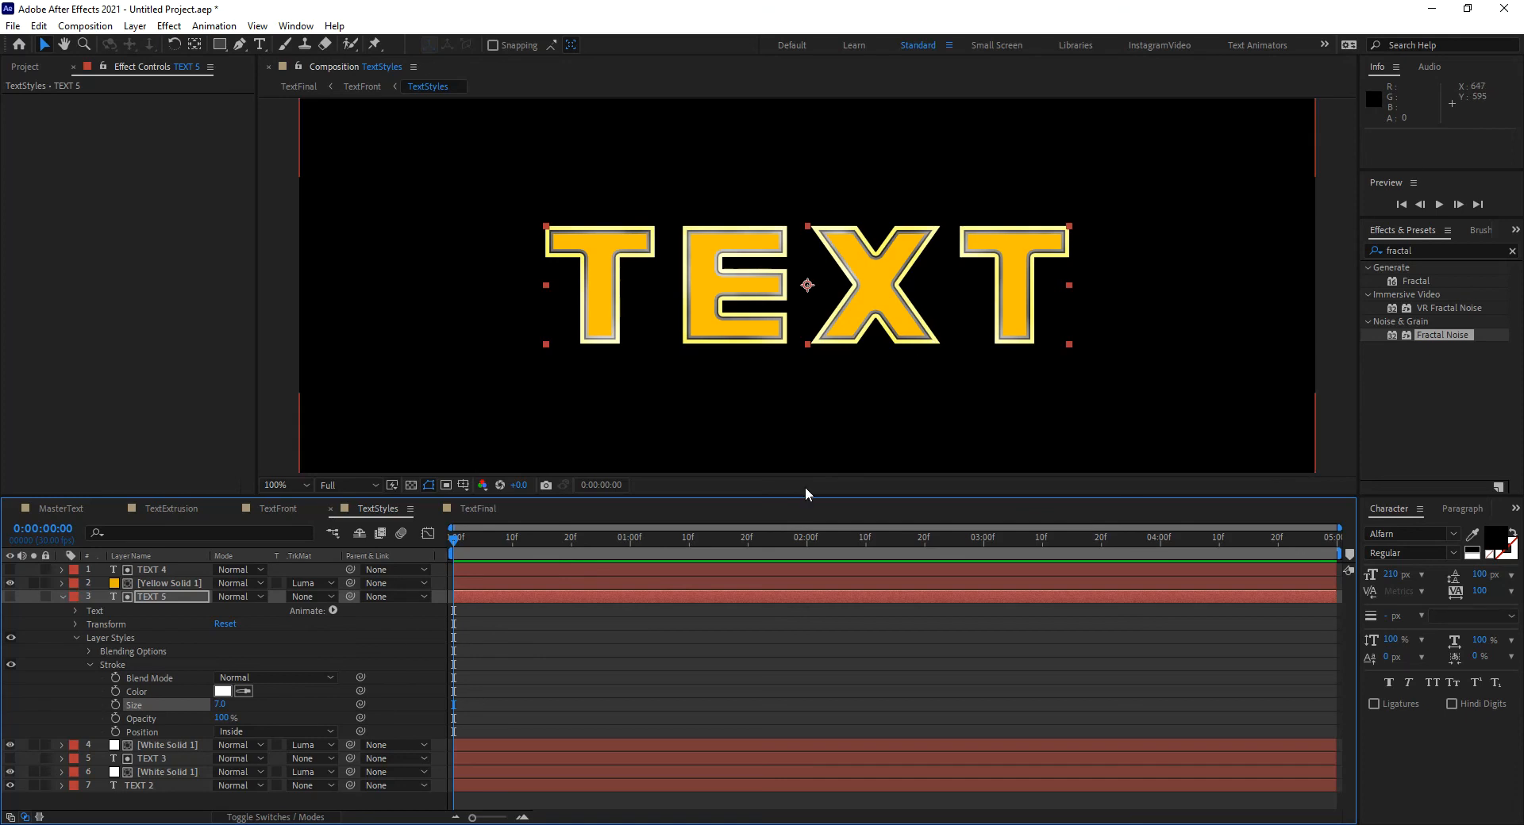
left_click(751, 666)
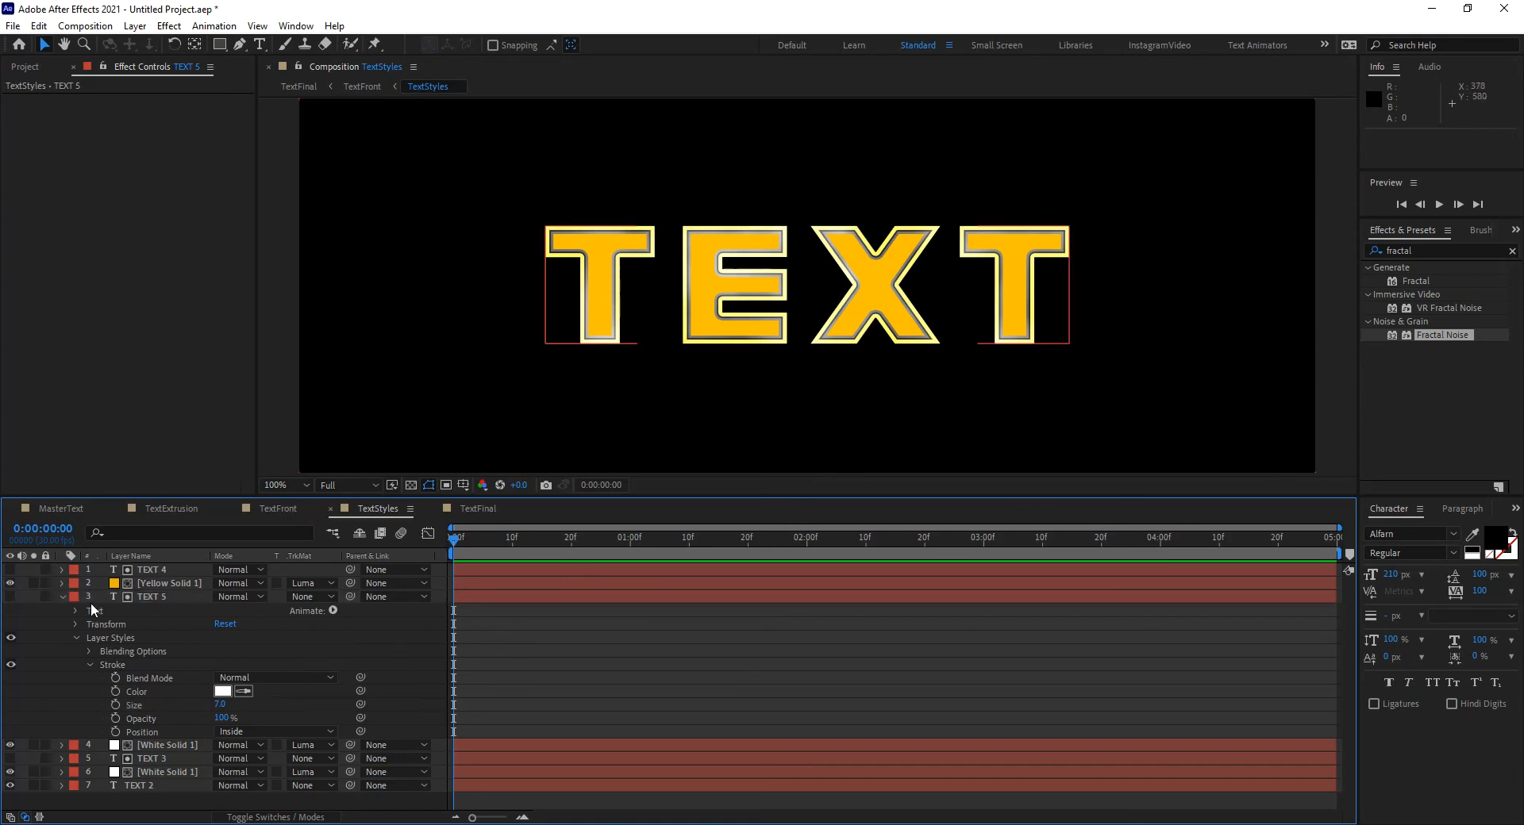
Set the Fractal Noise Brightness of the White Solid 1 layer below TEXT 5 to -49 and collapse TEXT 5's properties.
left_click(152, 744)
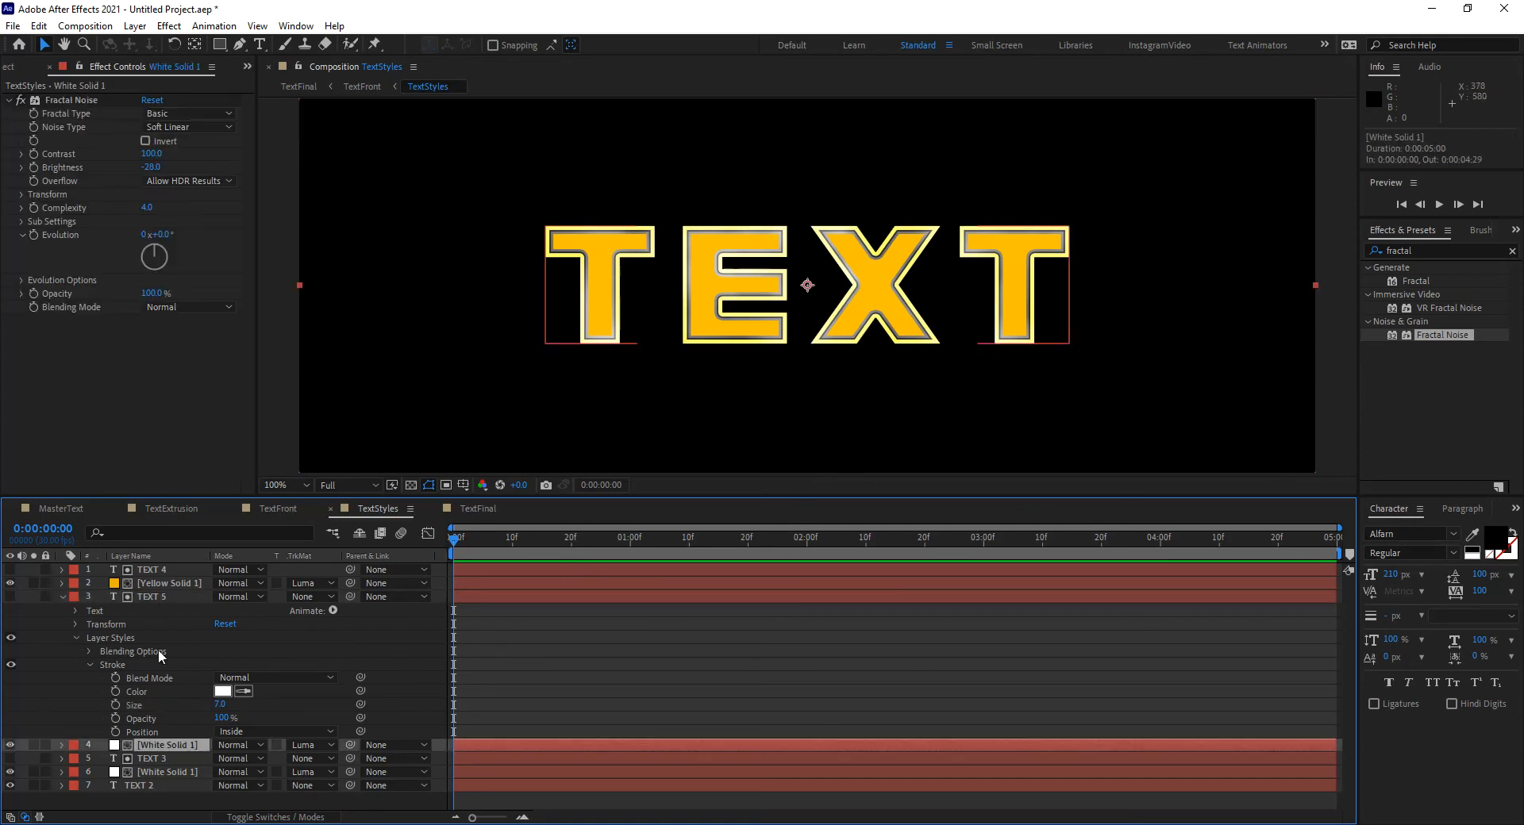
left_click_drag(147, 166, 128, 160)
left_click(62, 596)
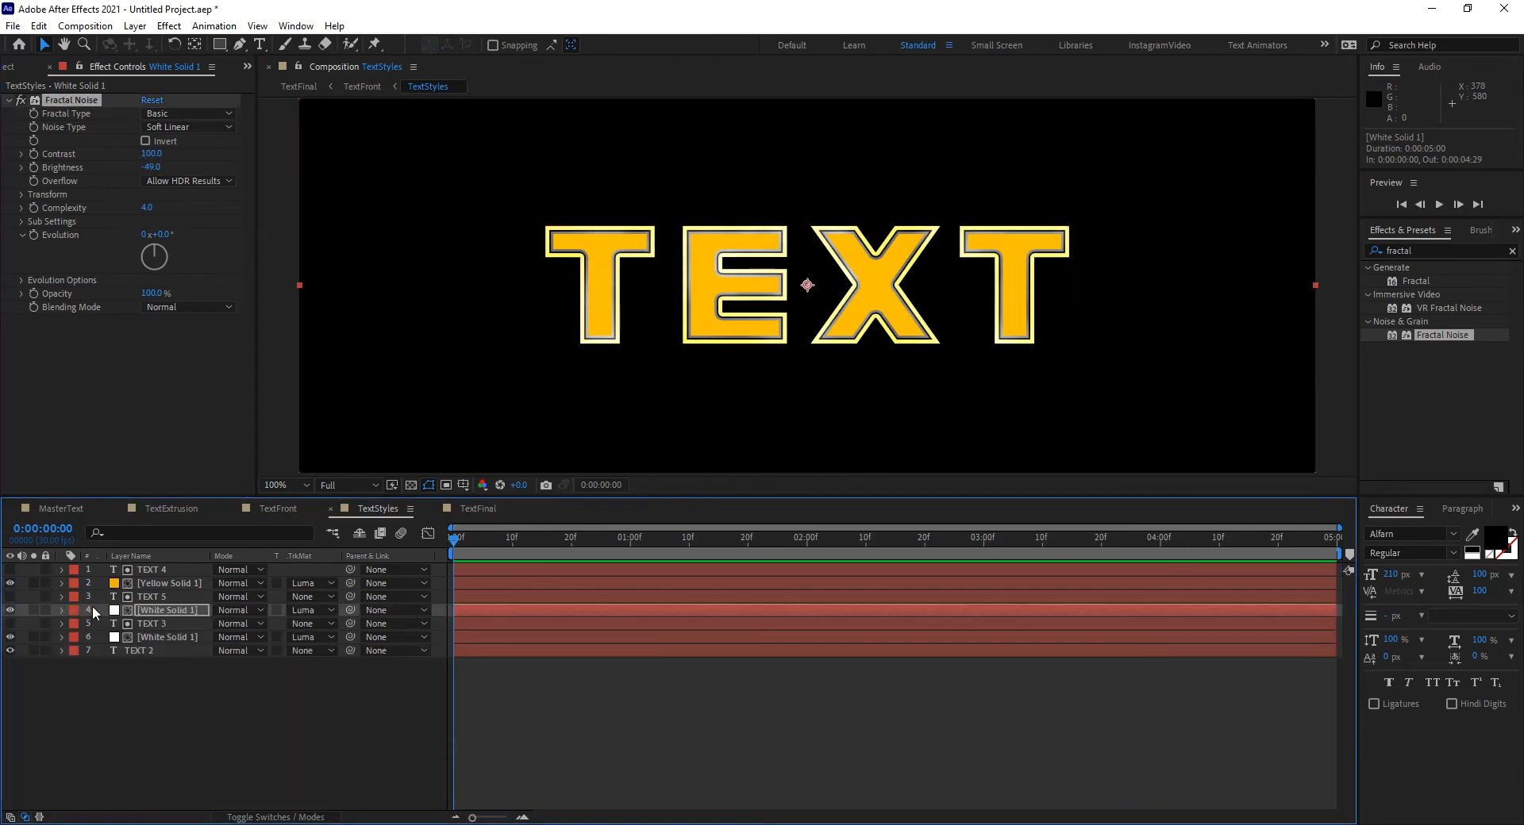
left_click(163, 597)
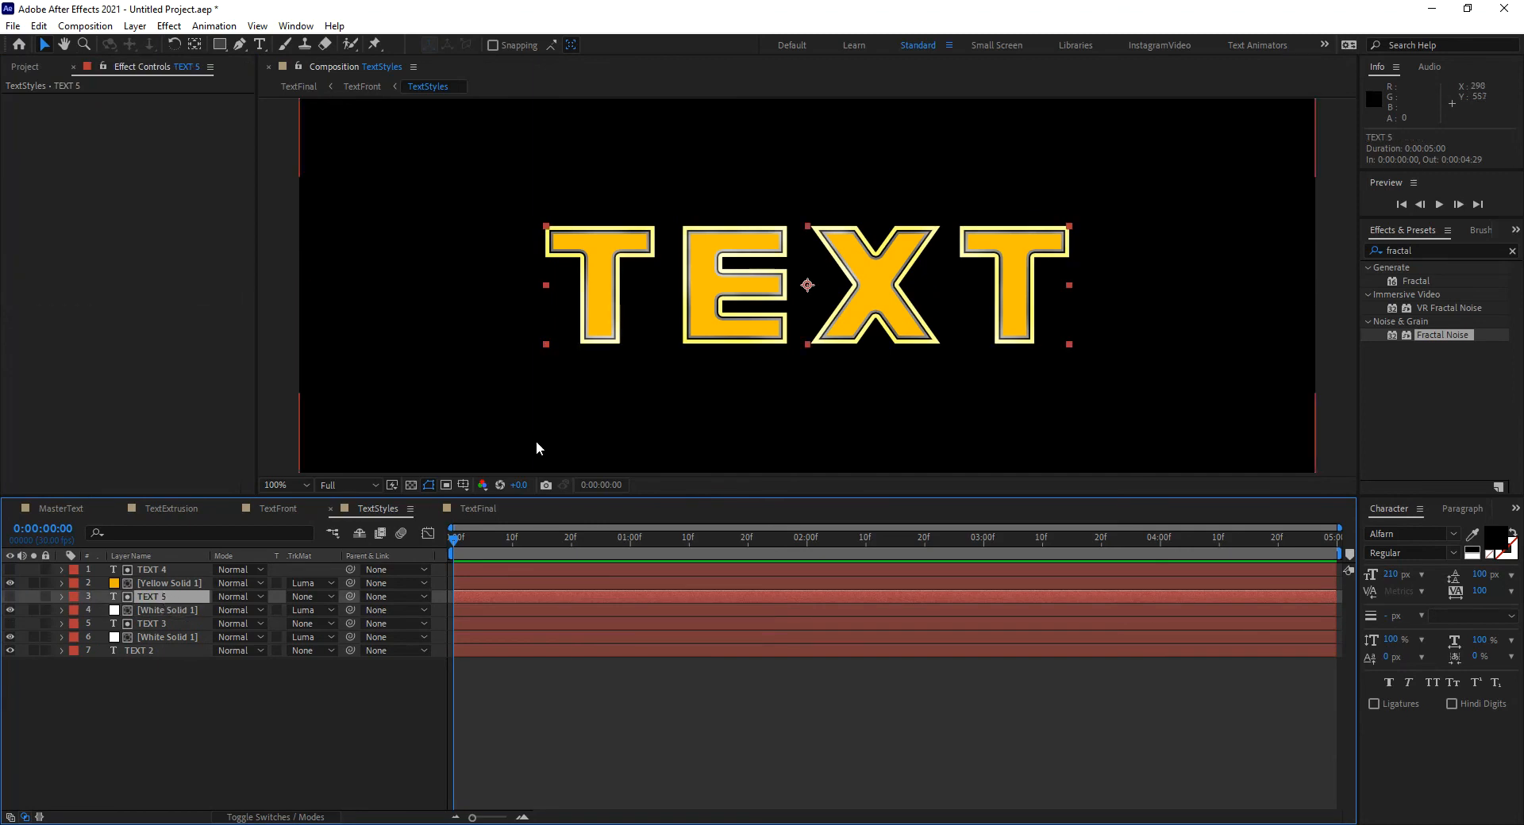
left_click(436, 728)
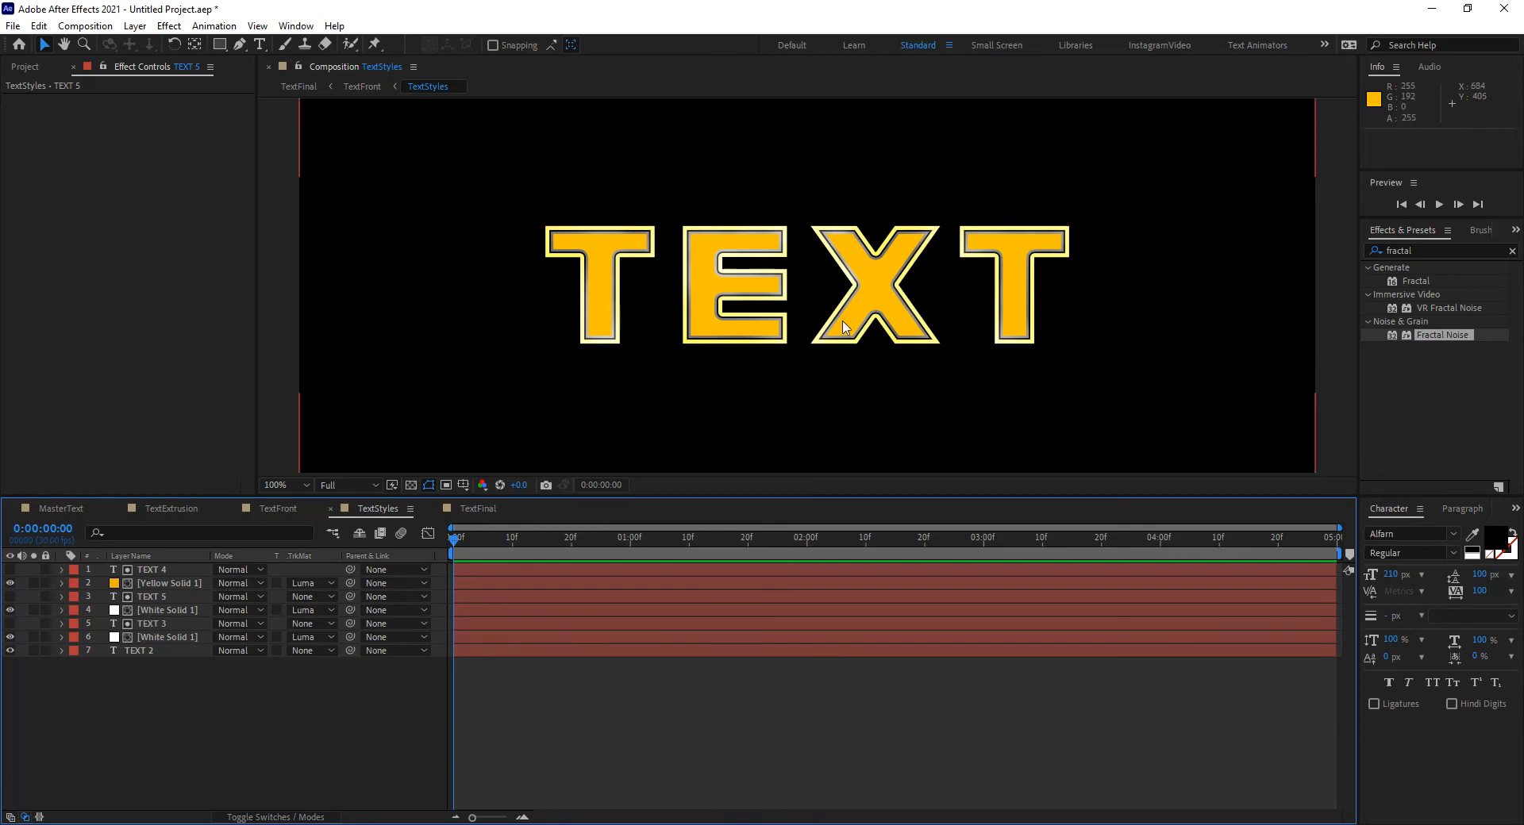
Add a two-node 35mm camera to the TextFinal composition.
left_click(482, 509)
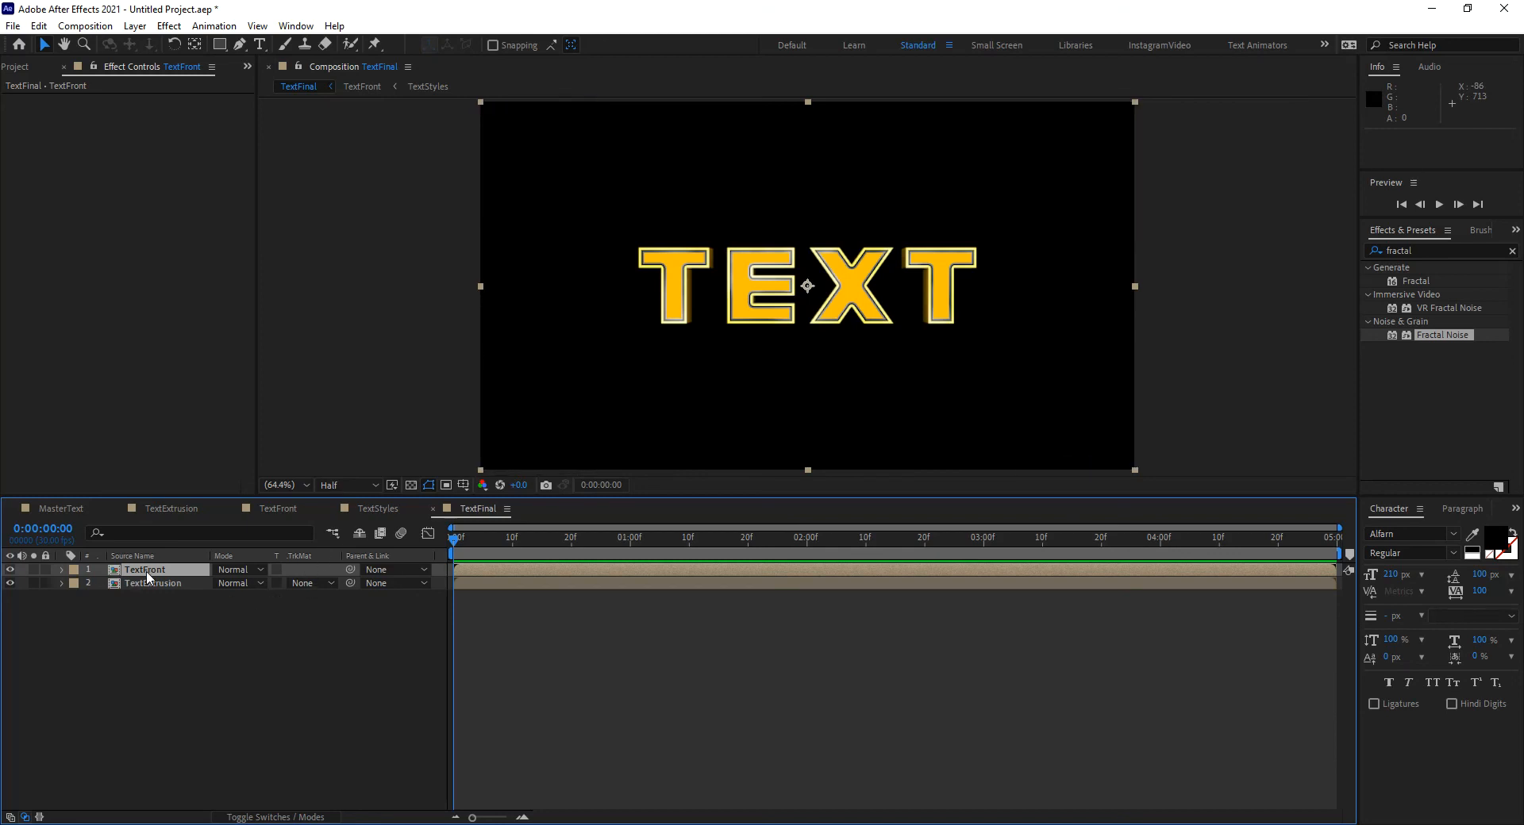
left_click(79, 508)
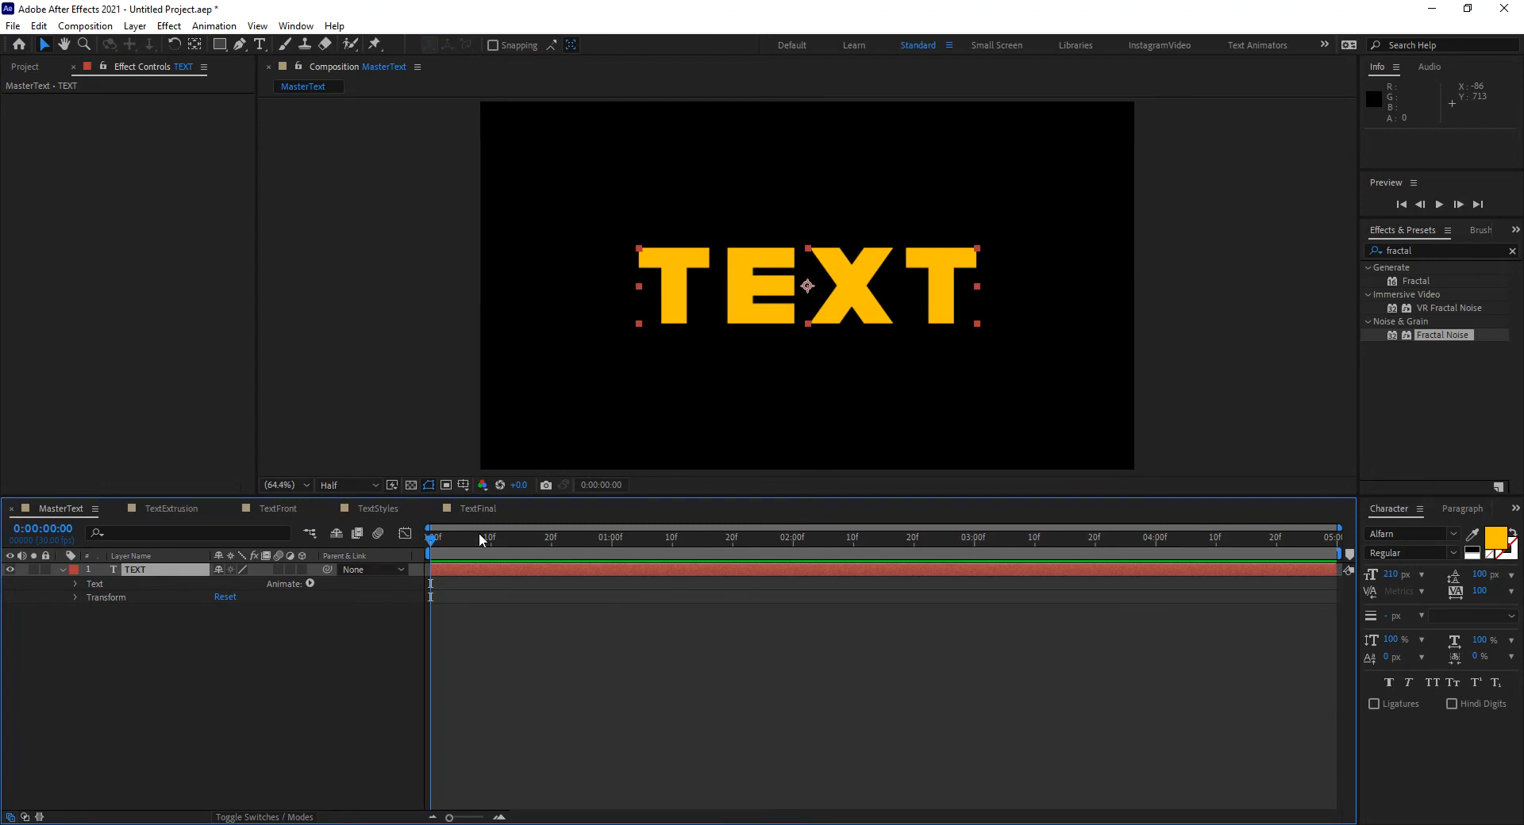
left_click(482, 510)
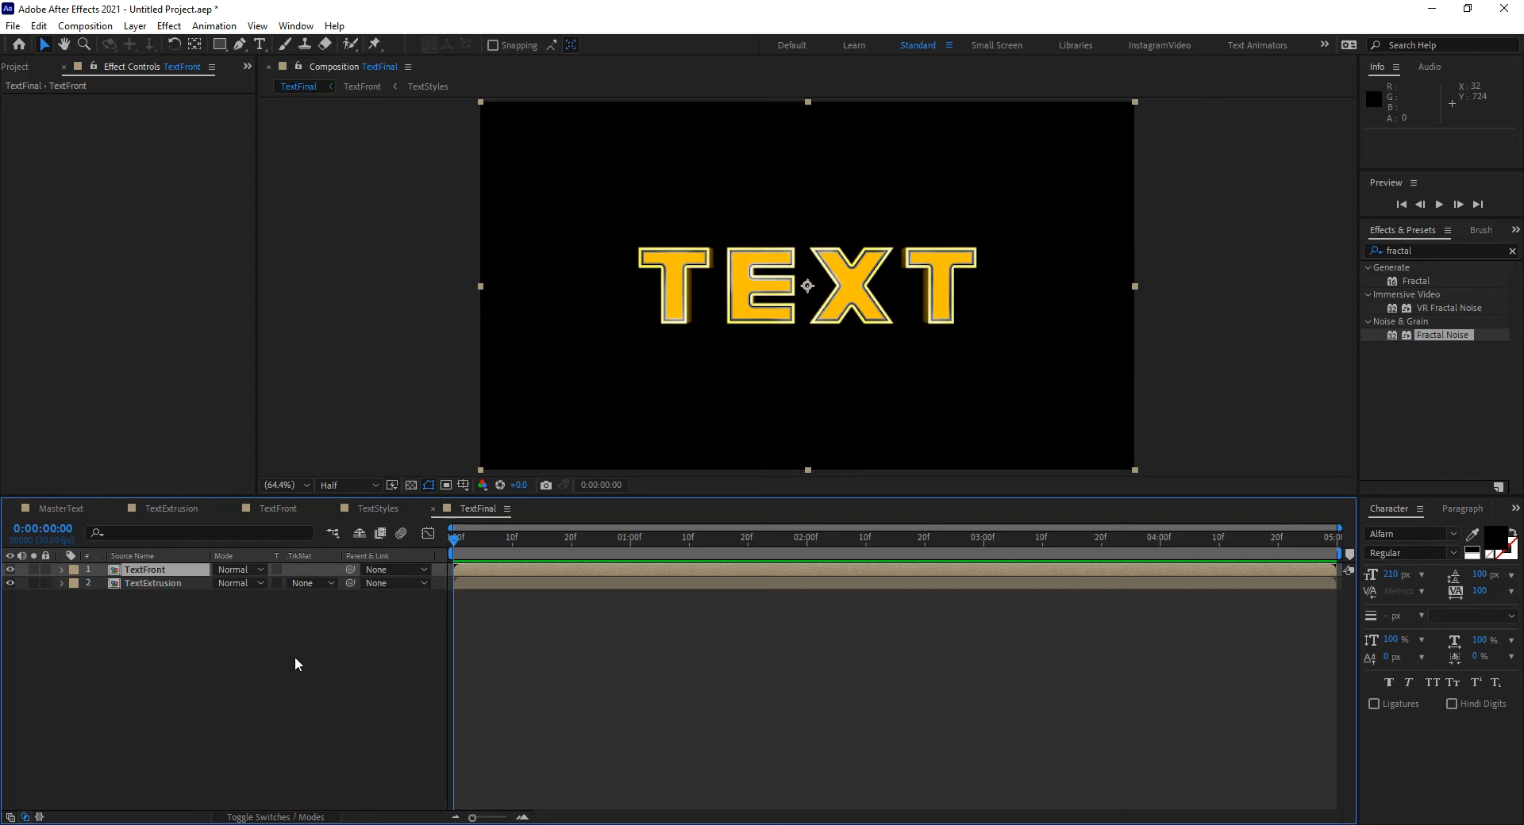
key("ctrl+alt+shift+c")
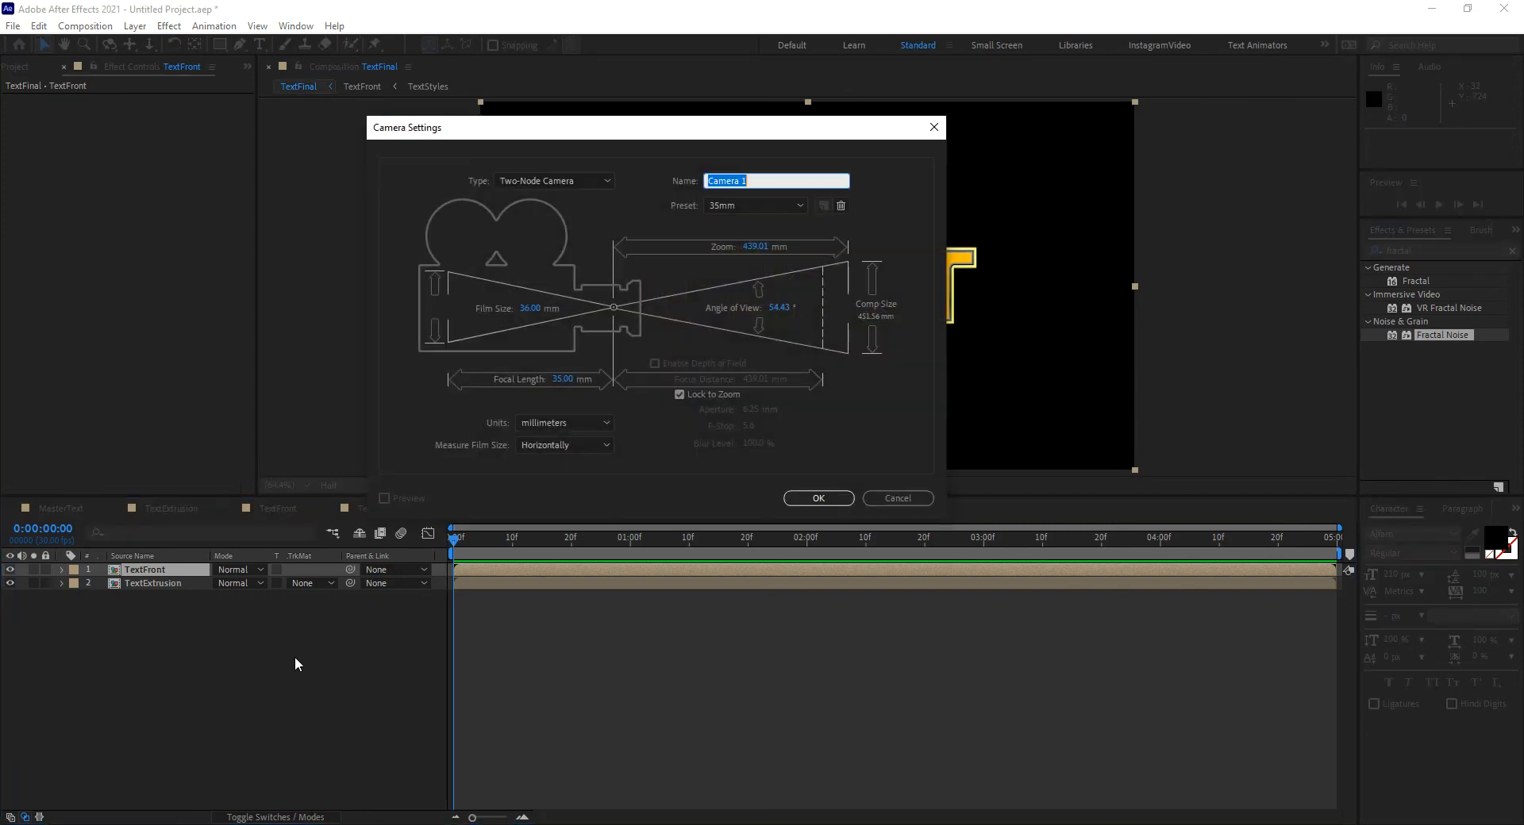
left_click(818, 498)
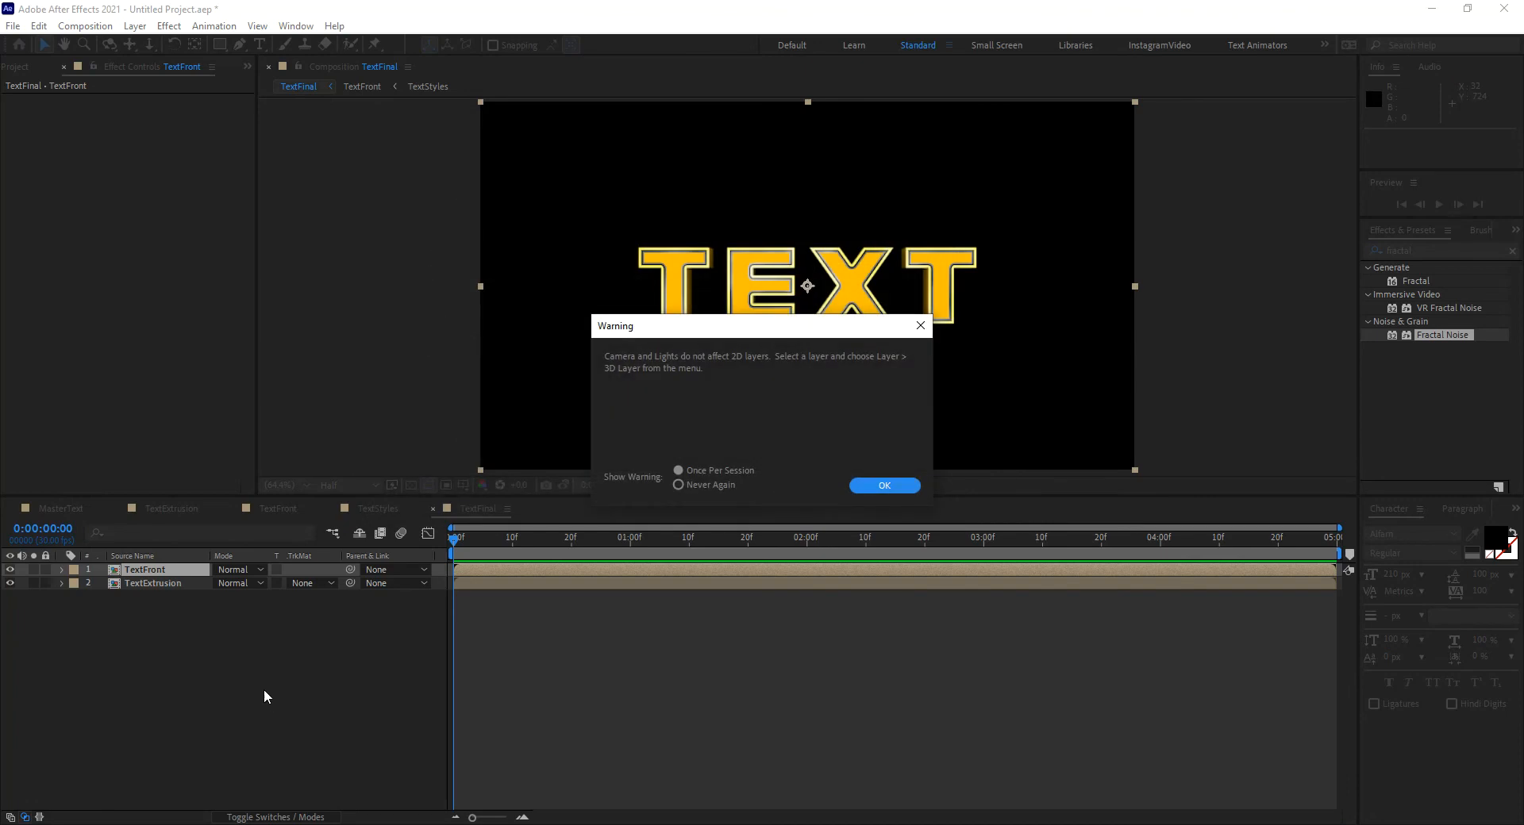
left_click(884, 486)
Create an orbit null for Camera 1 and rename it CamControl.
right_click(162, 570)
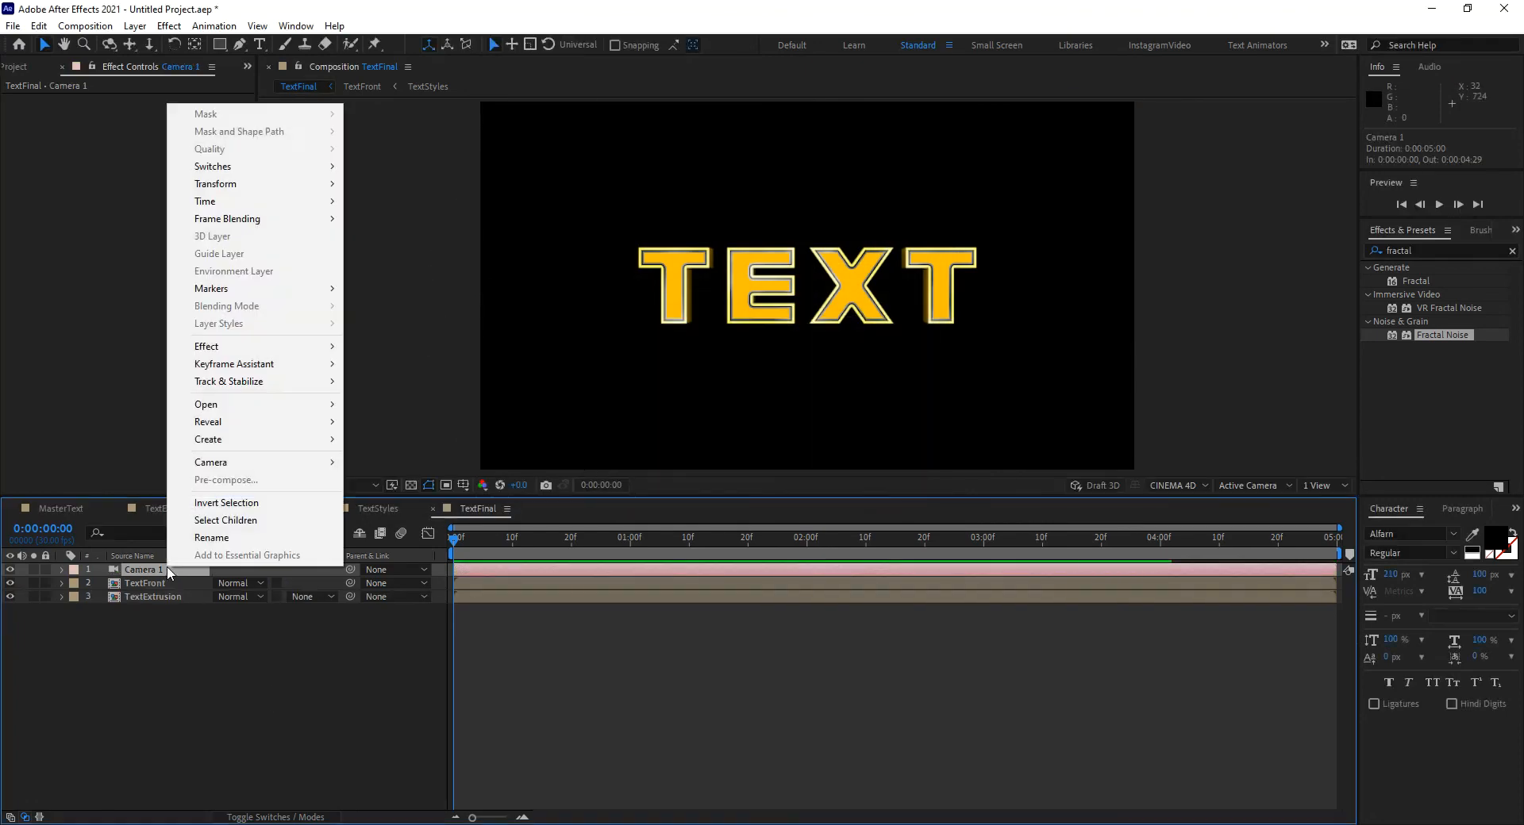
mouse_move(252, 464)
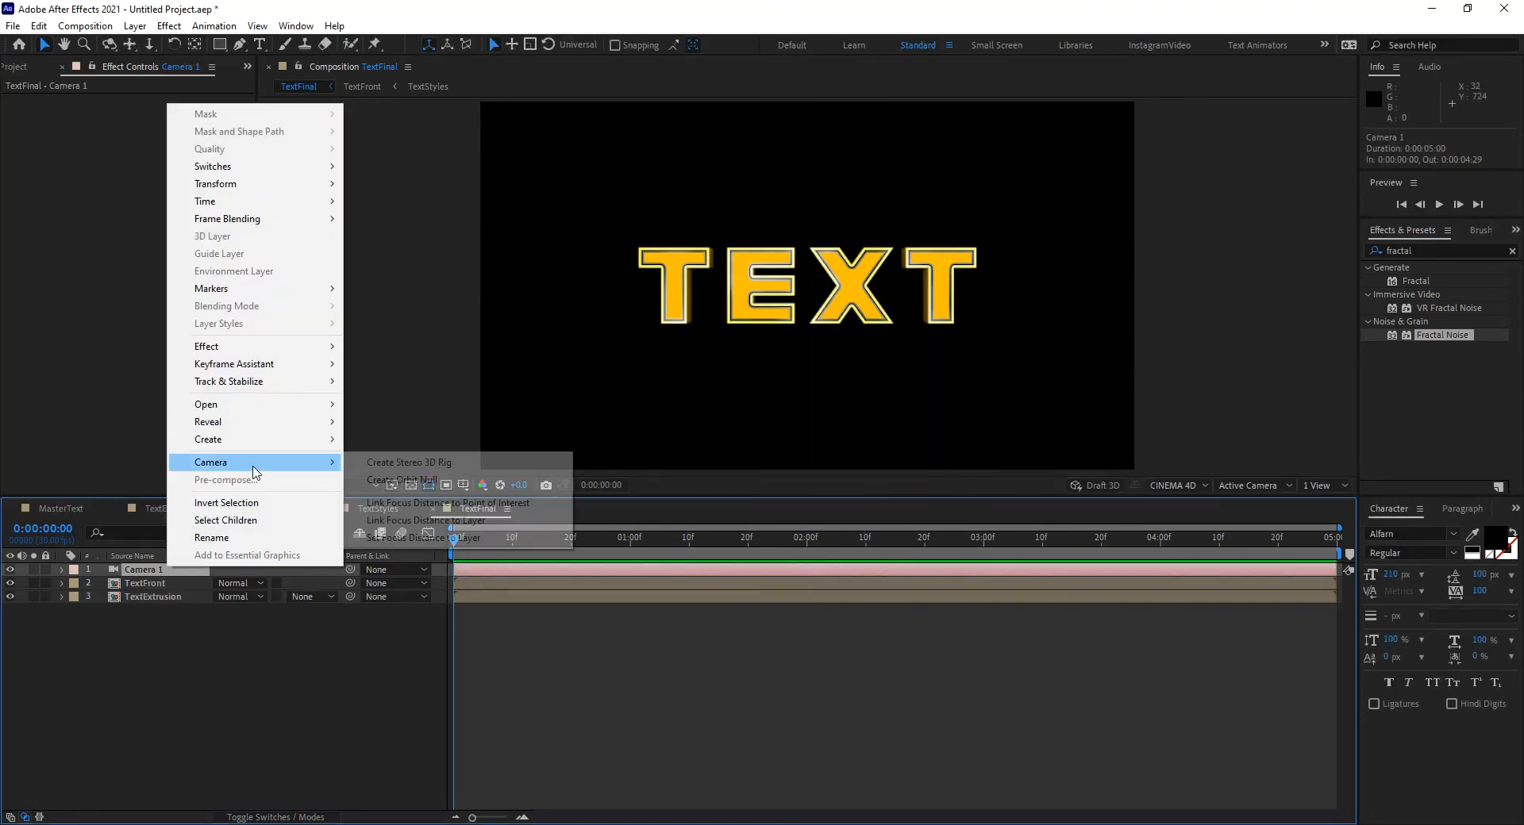
left_click(401, 479)
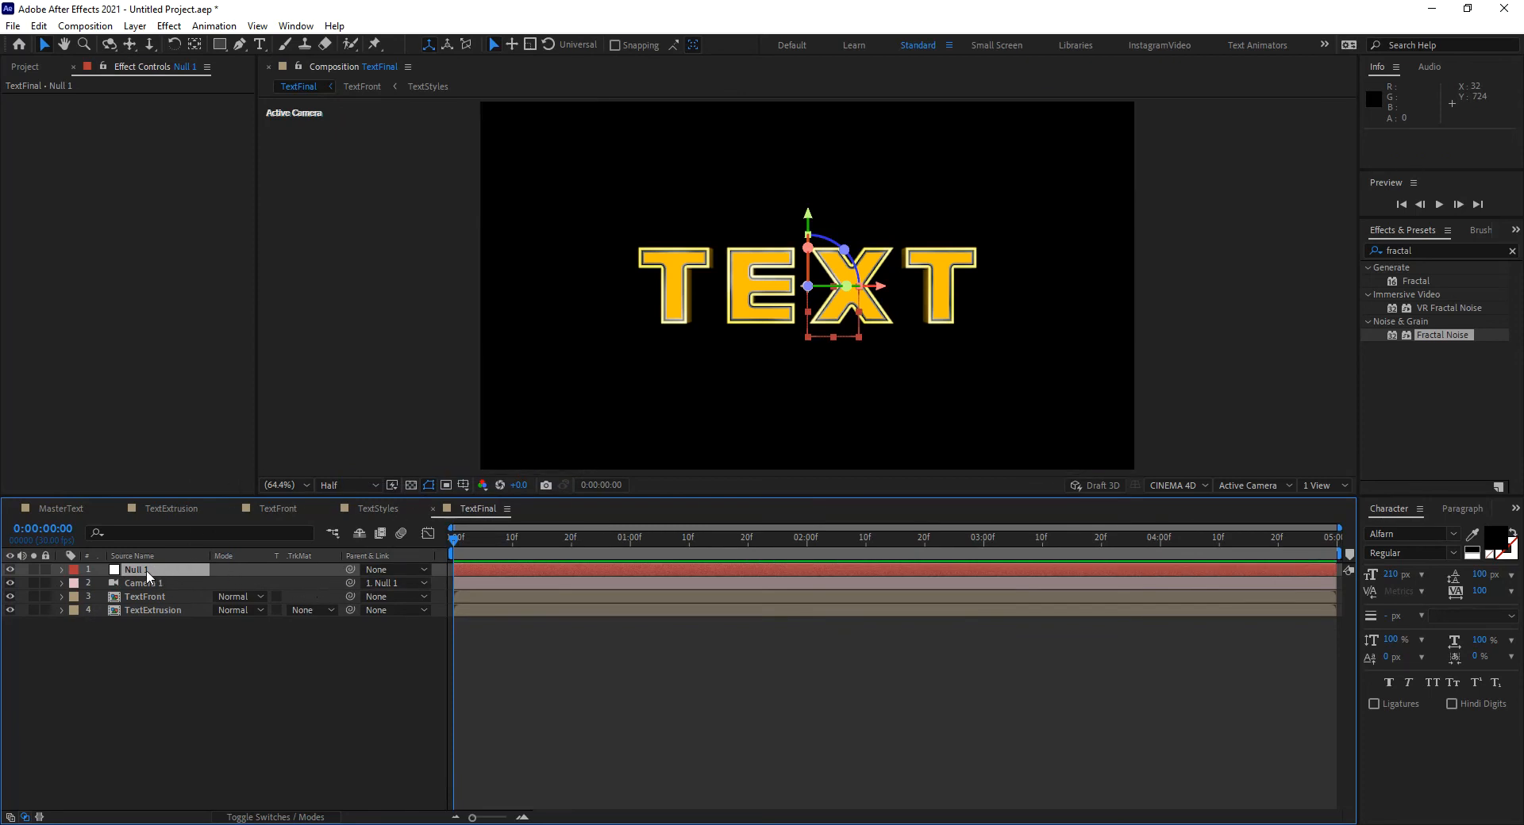
key("Return")
type("CamContro")
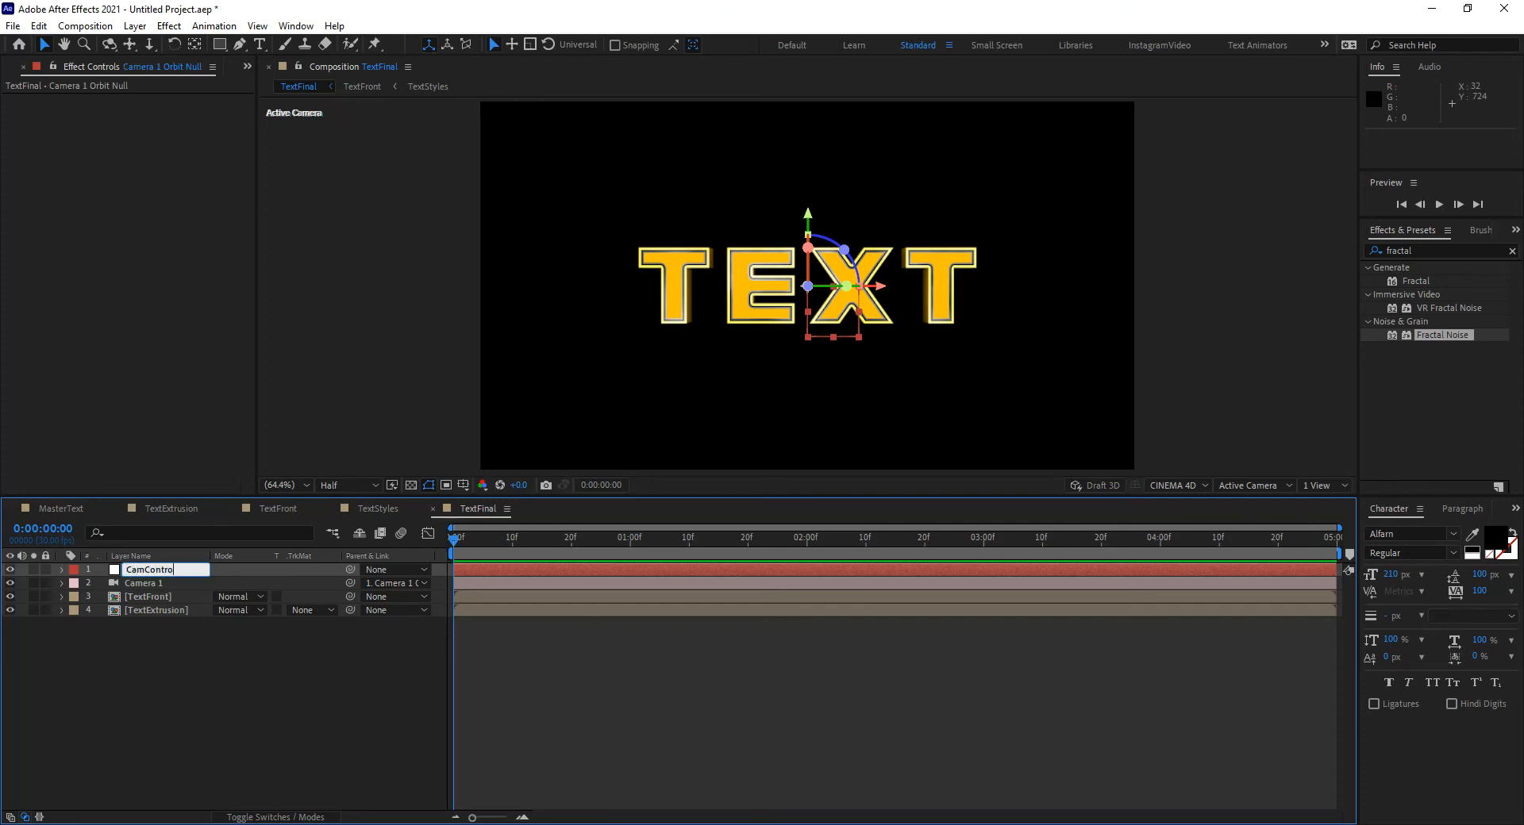
type("l")
key("Return")
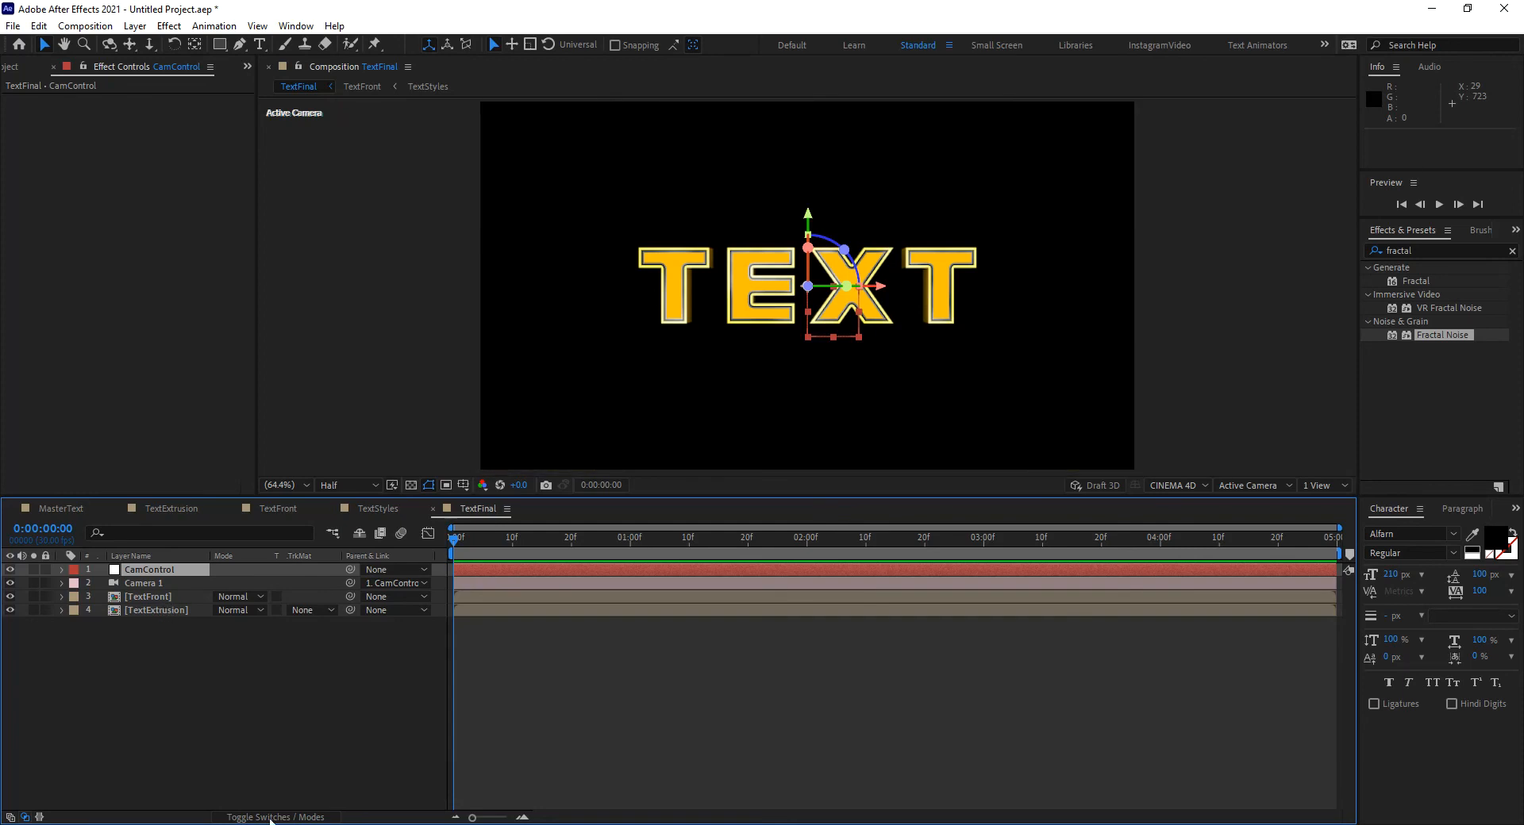
Copy CamControl and Camera 1 with property links and paste them into the TextExtrusion and TextFront compositions.
left_click(268, 817)
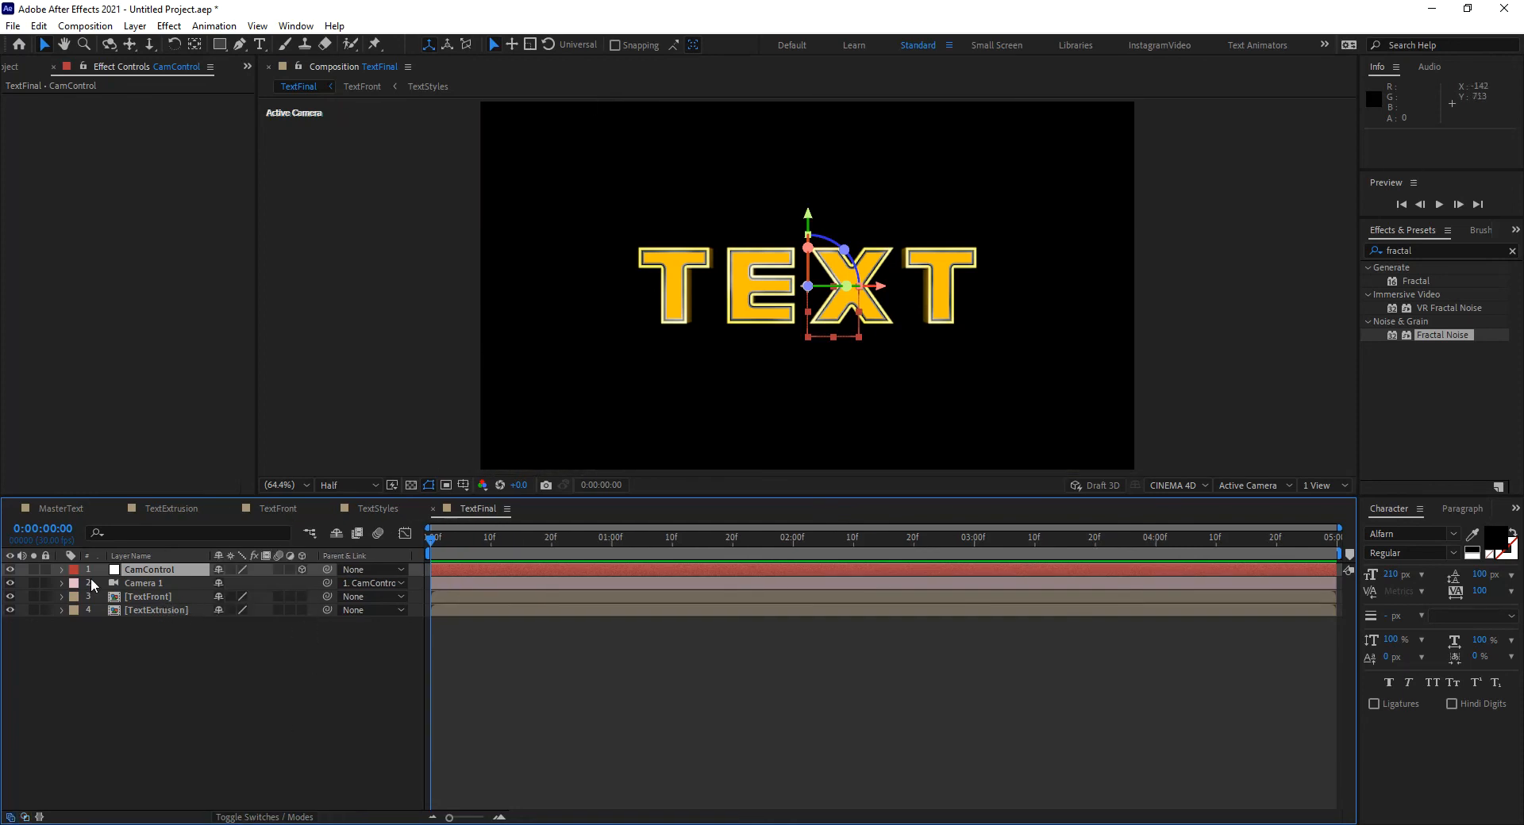
left_click(155, 583)
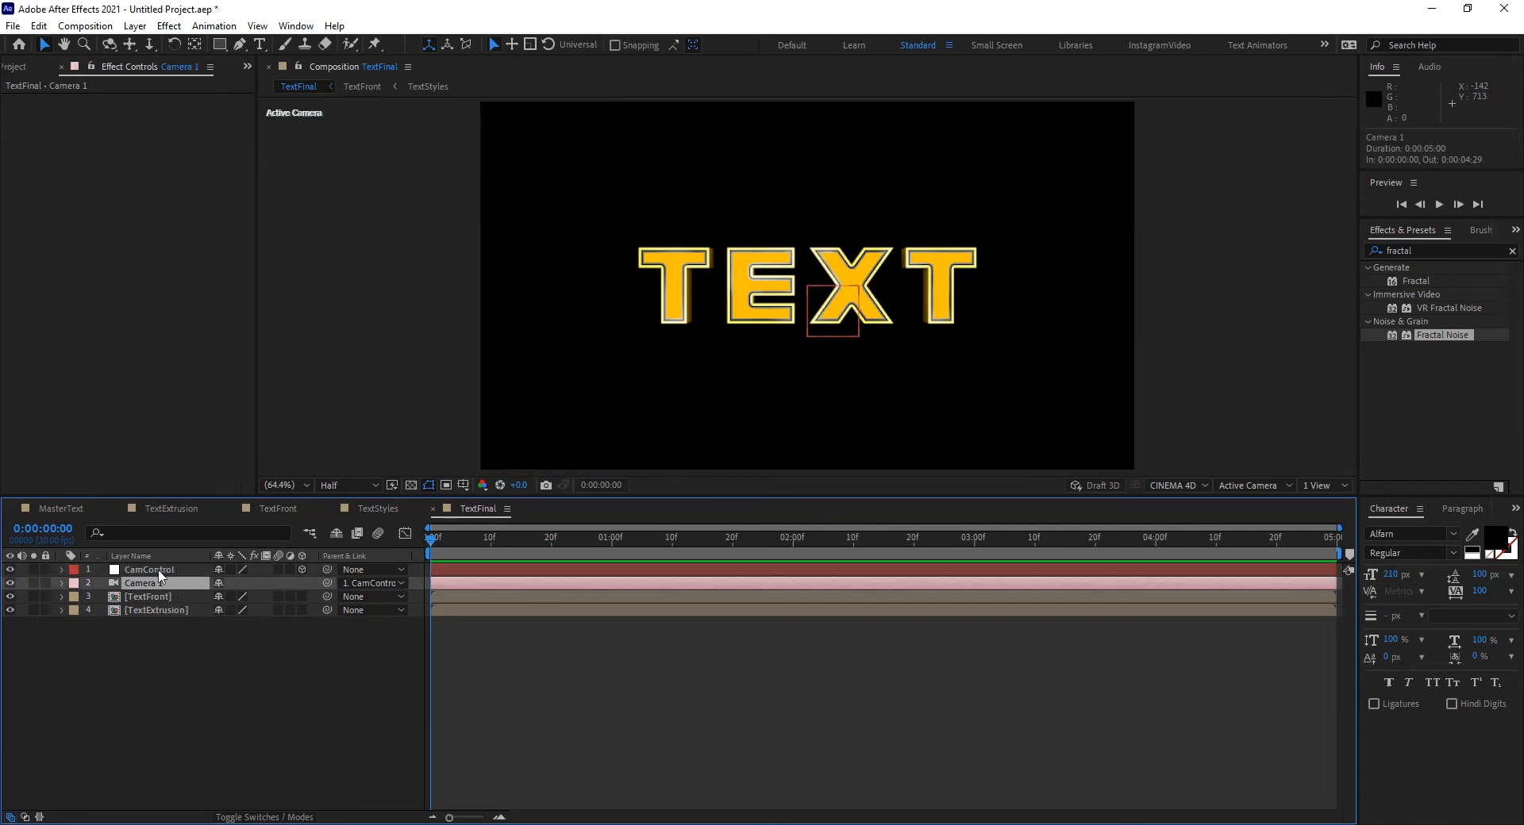
left_click(160, 570, "ctrl")
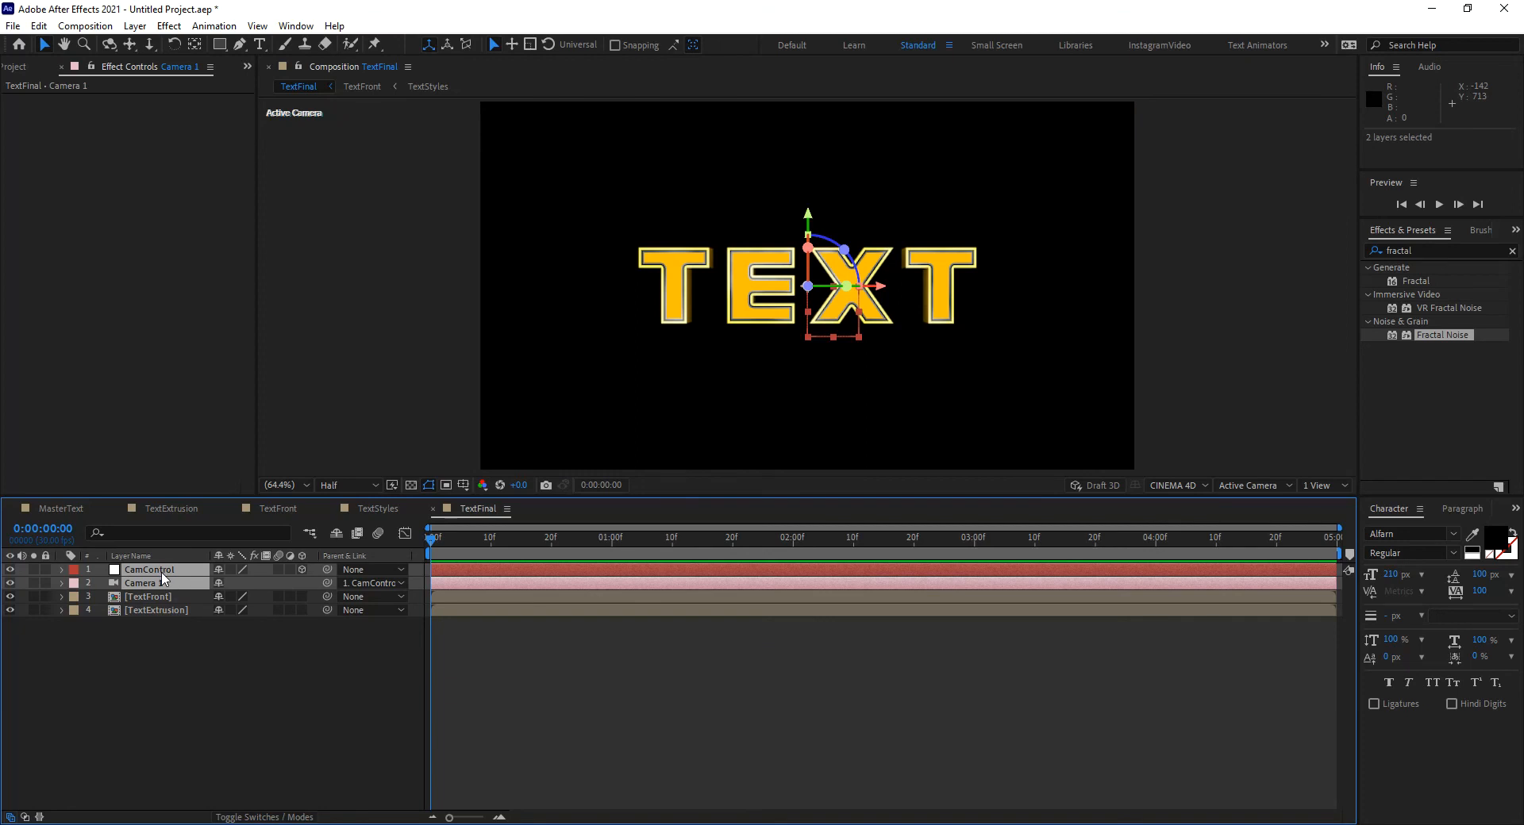
left_click(38, 25)
left_click(94, 138)
left_click(171, 508)
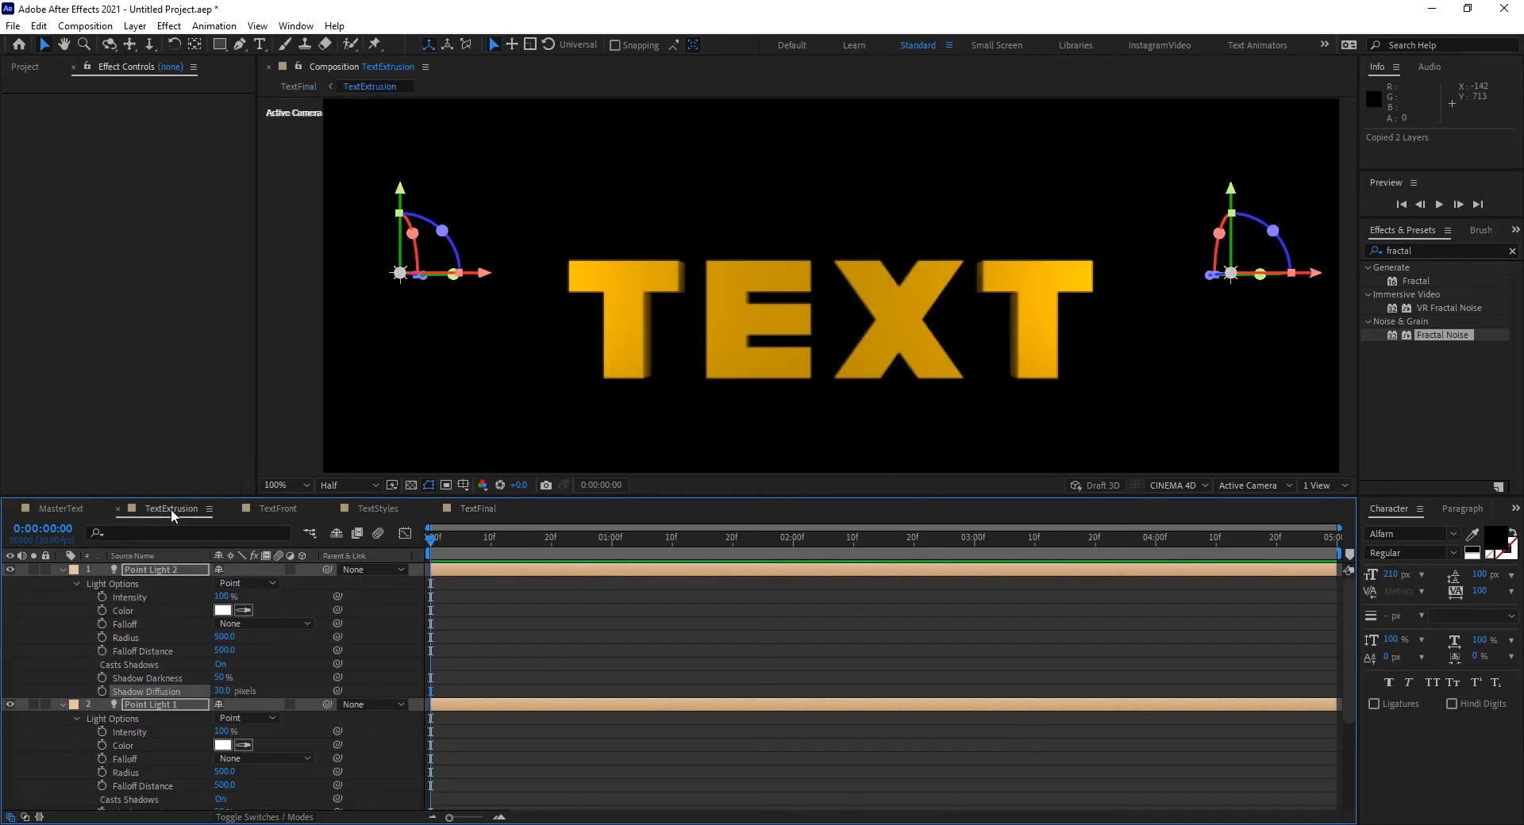
key("ctrl+v")
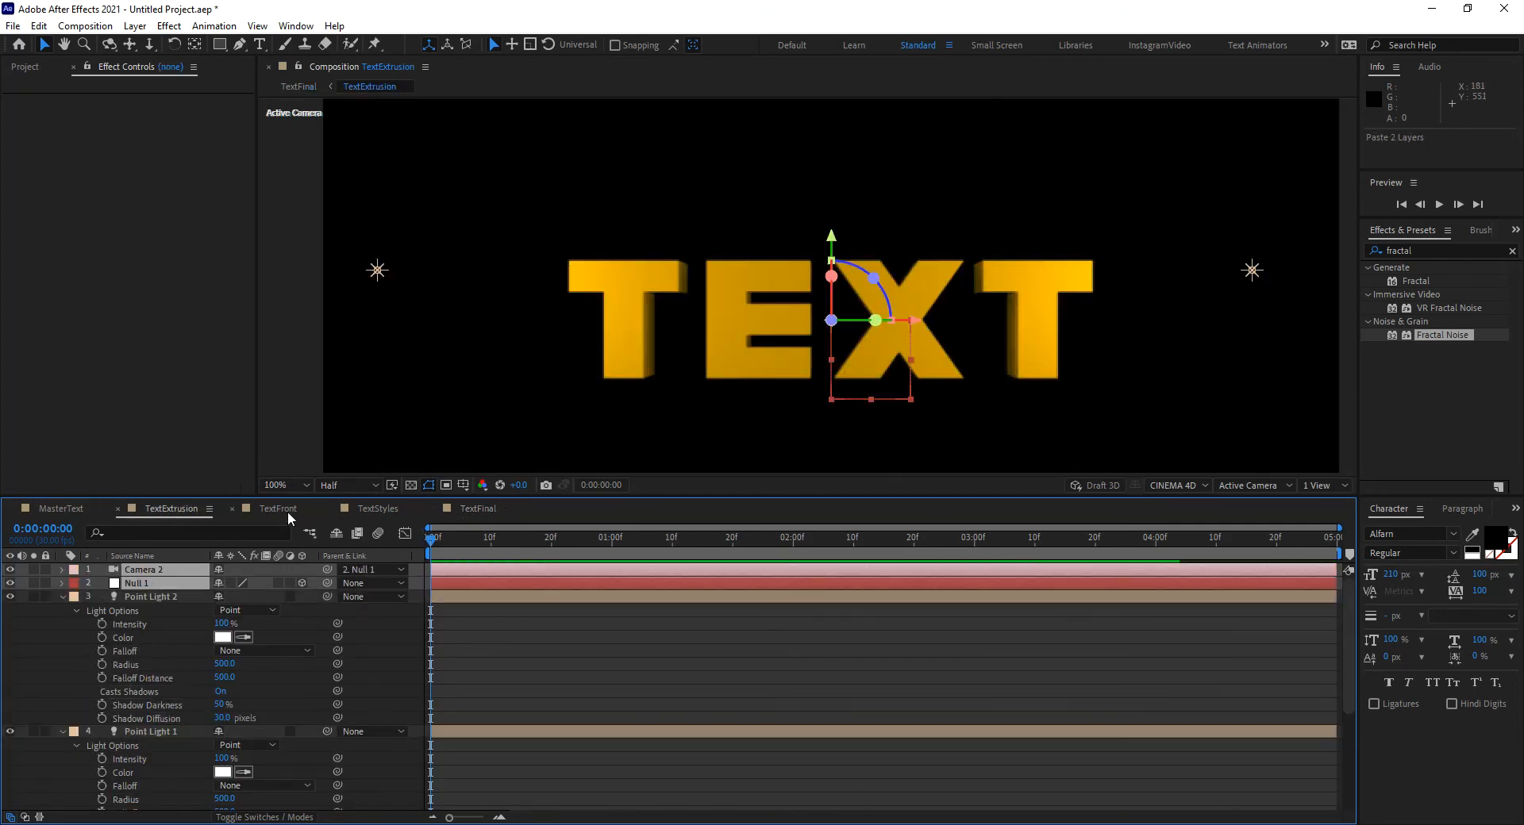
left_click(284, 508)
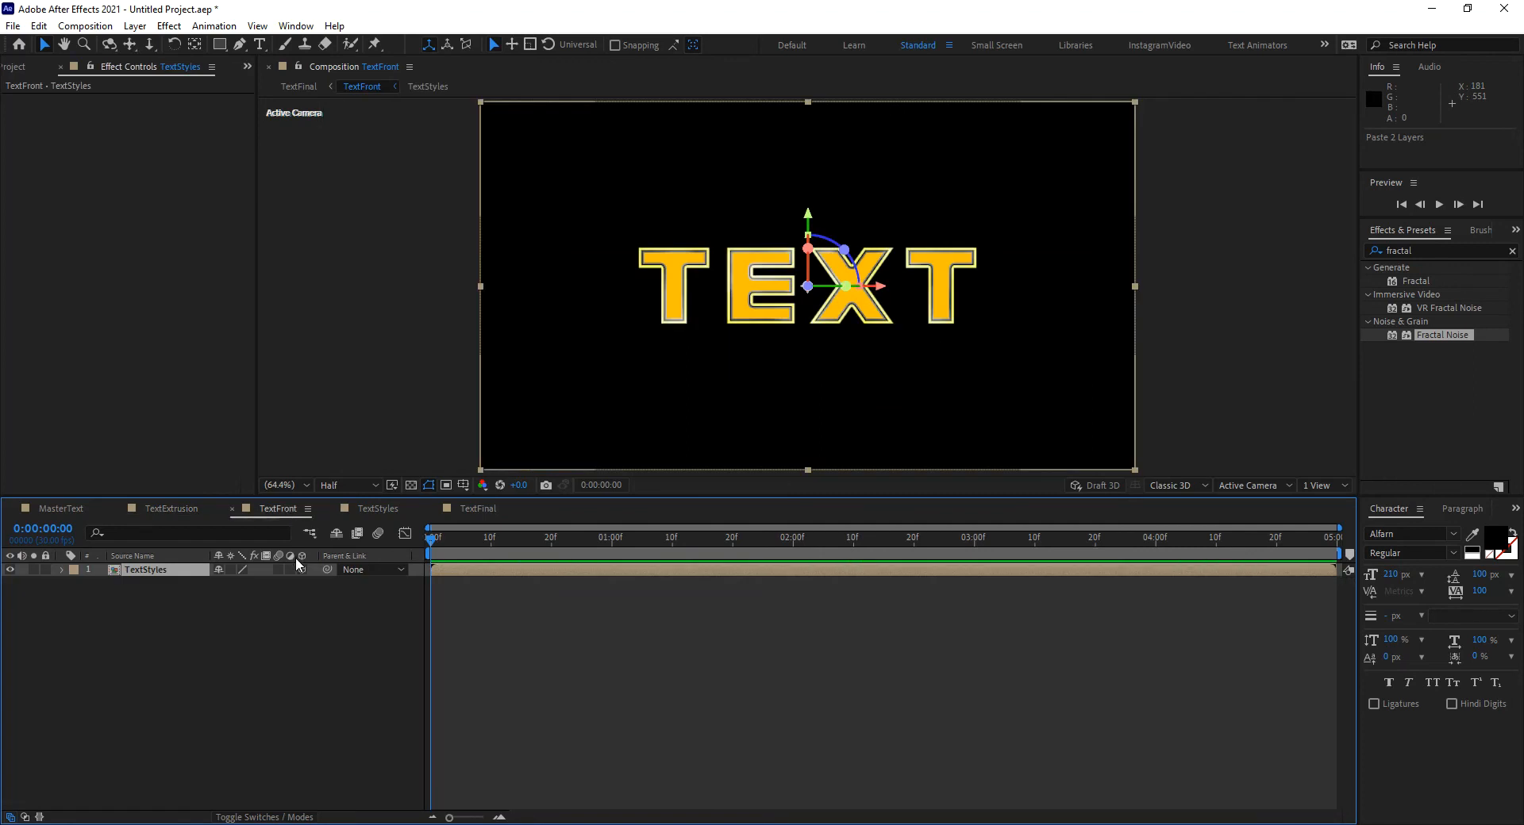
key("ctrl+v")
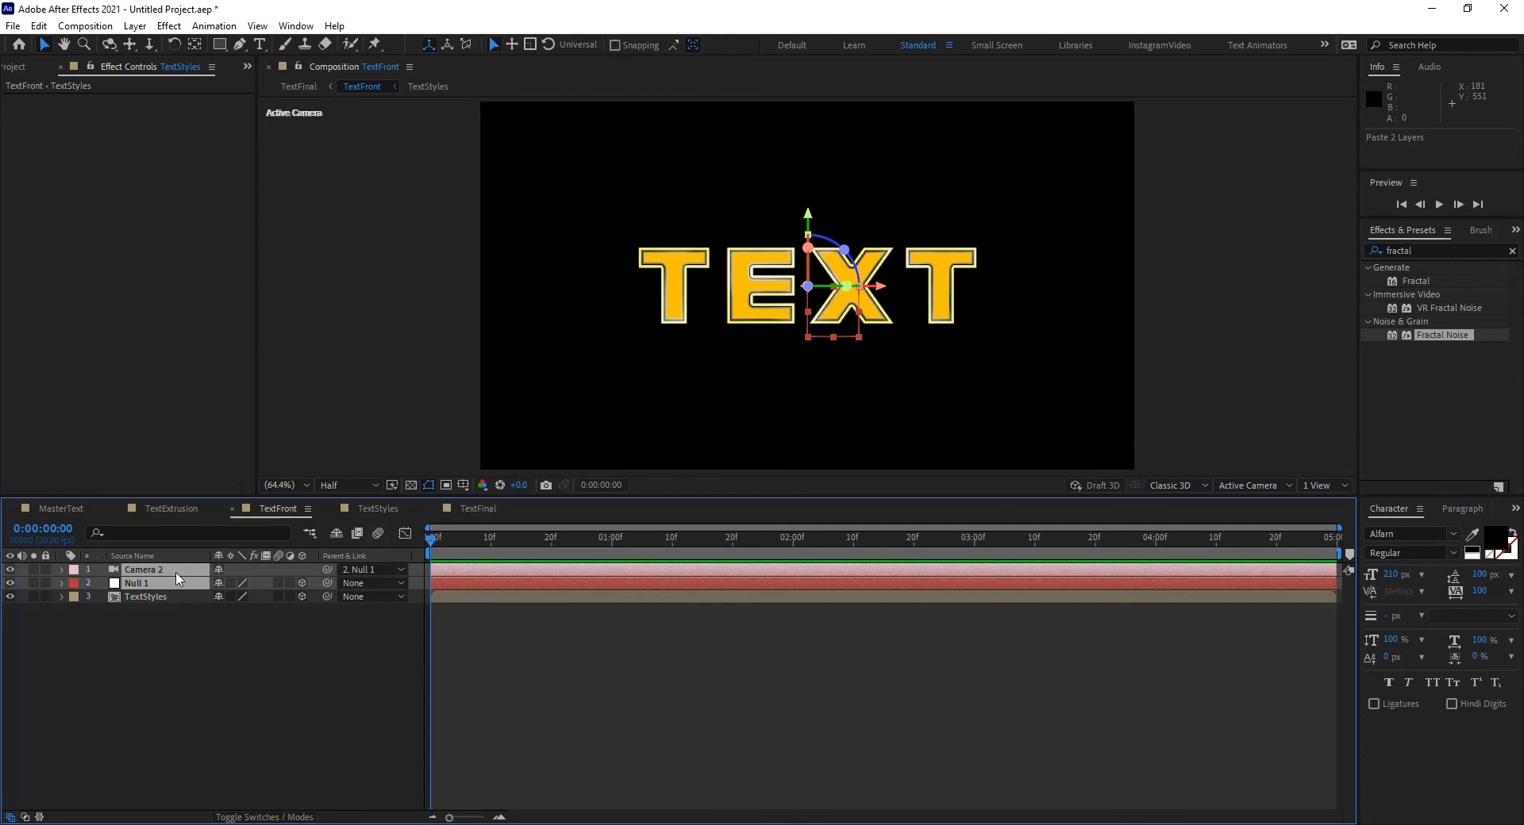
left_click(38, 25)
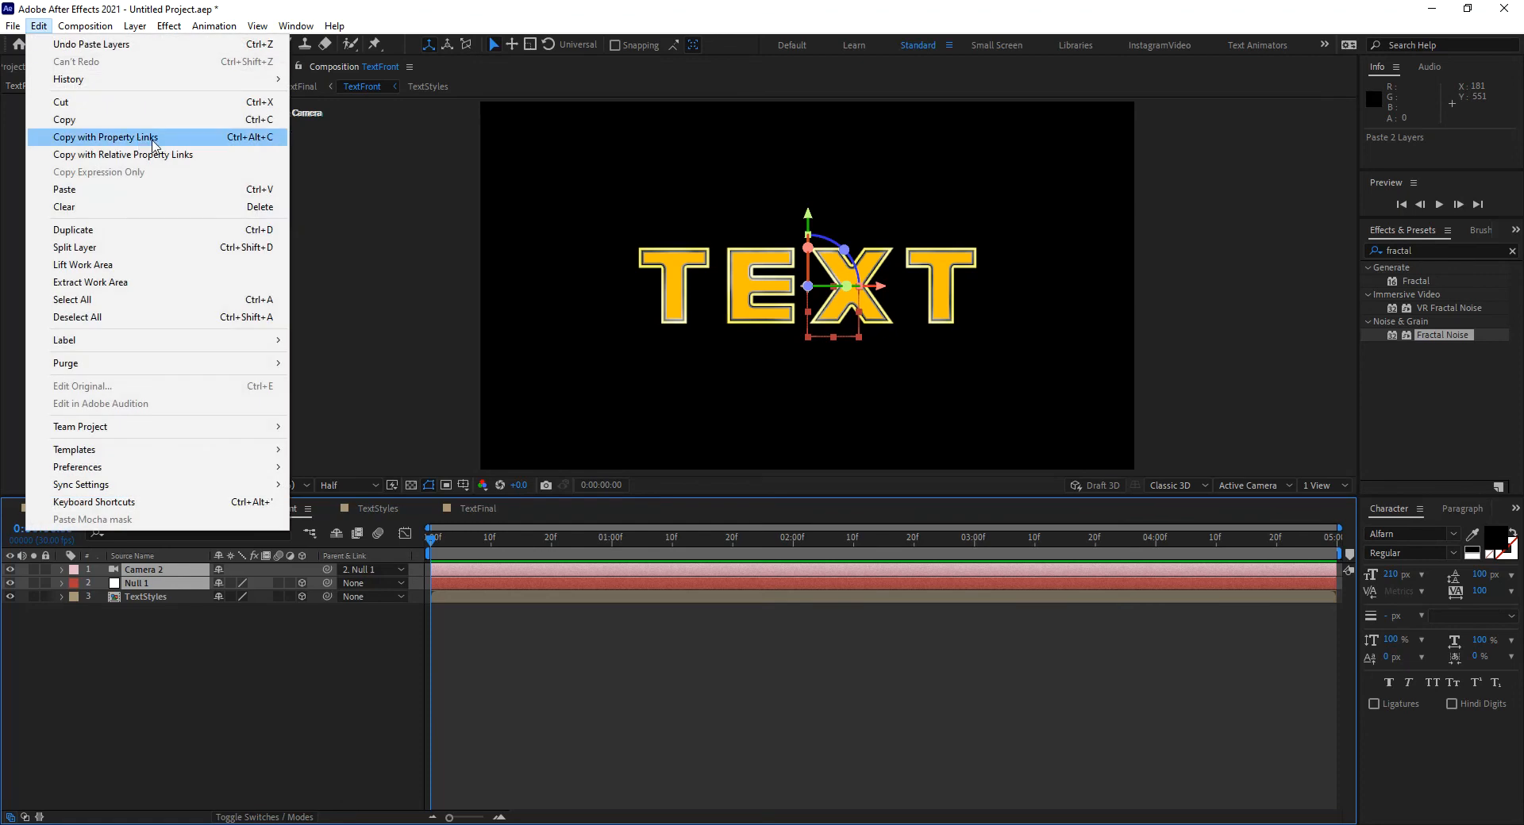
Set the Y Rotation of the CamControl null in TextFinal to 38°.
left_click(486, 508)
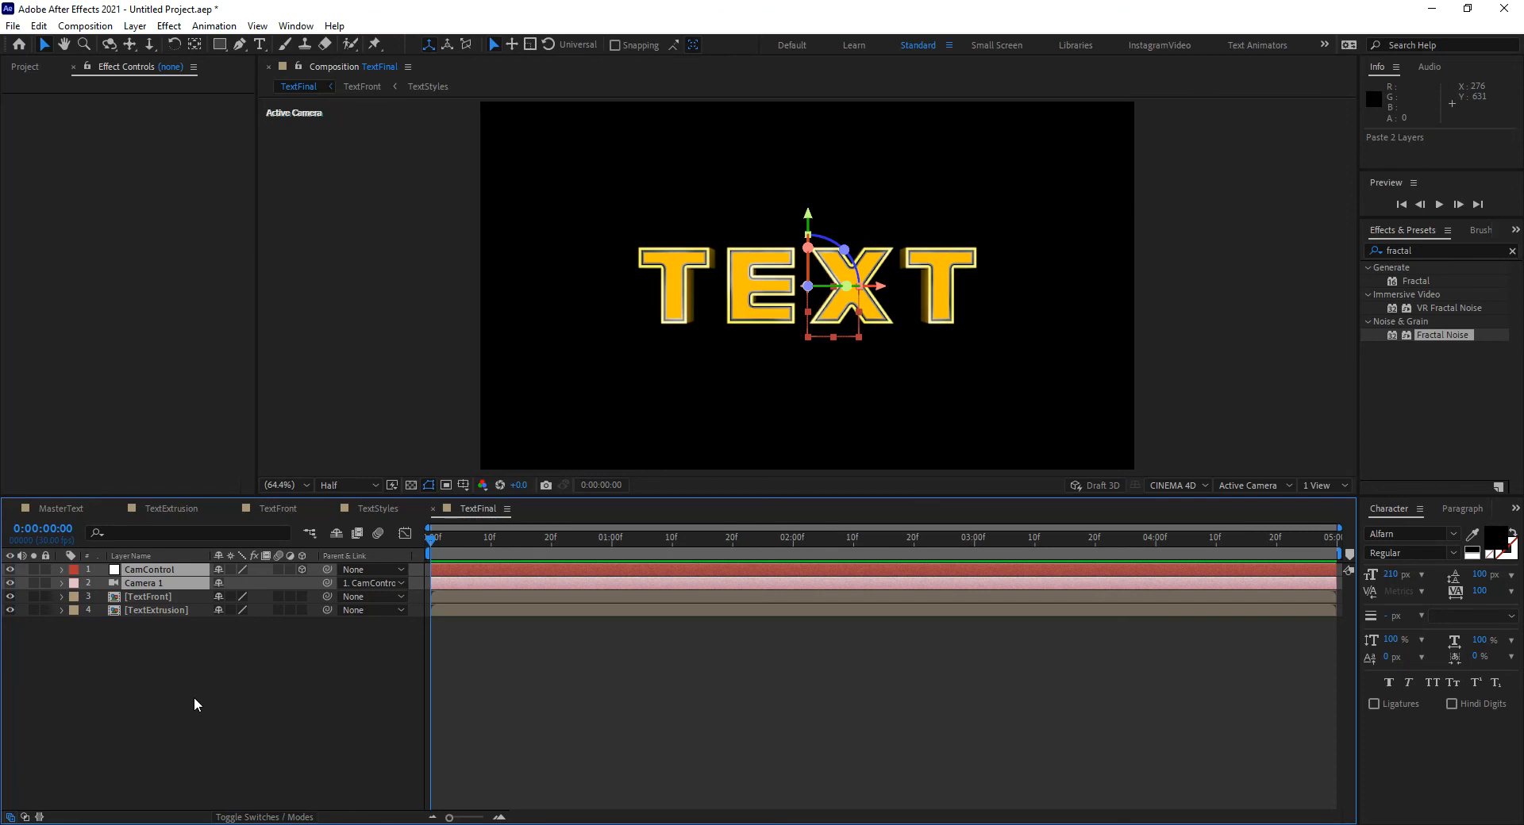
left_click(178, 723)
left_click(150, 572)
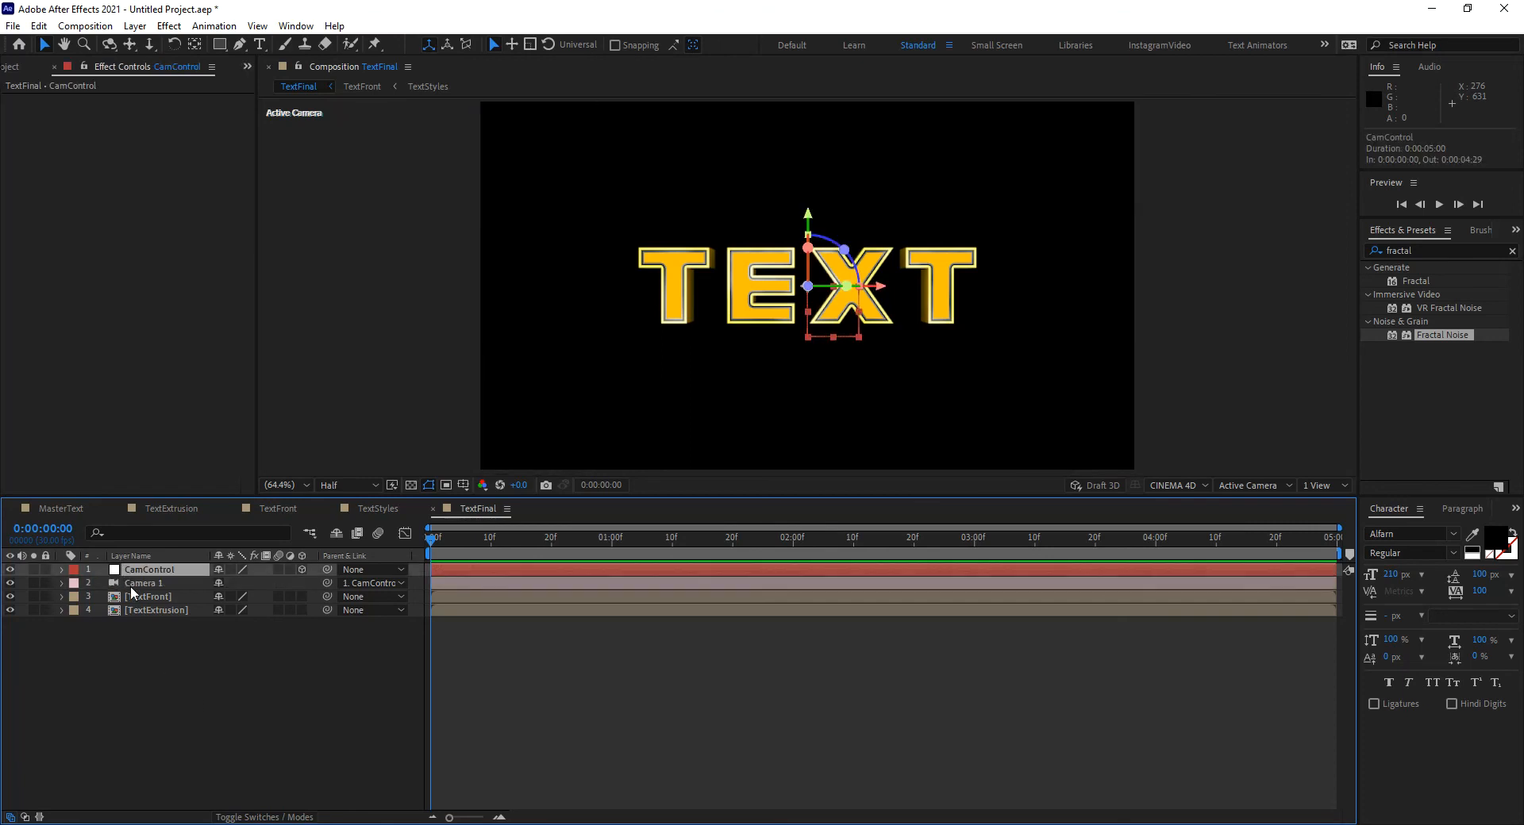
key("r")
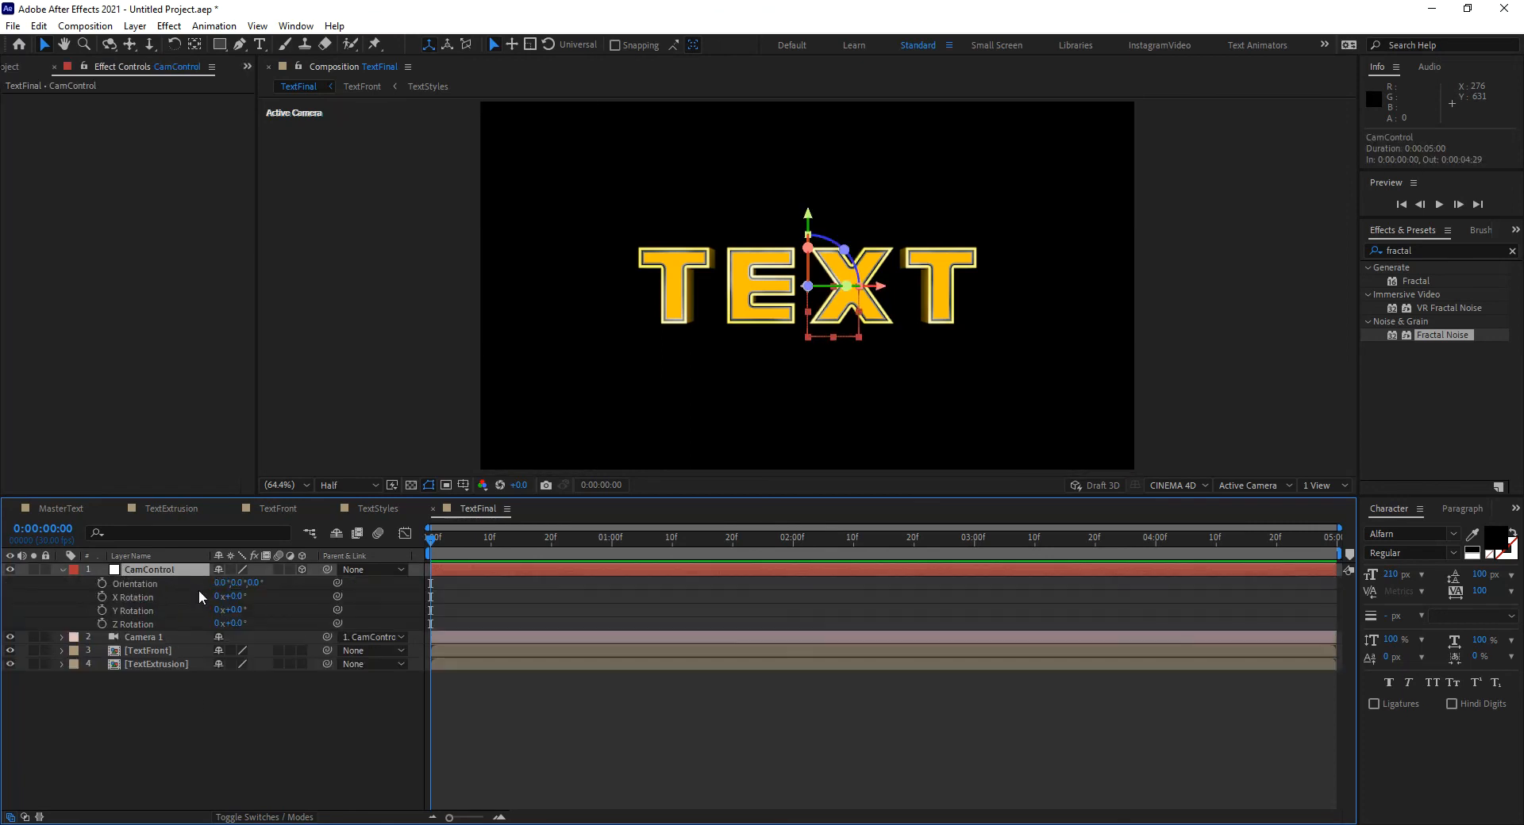
left_click_drag(241, 615, 255, 605)
left_click_drag(236, 606, 270, 607)
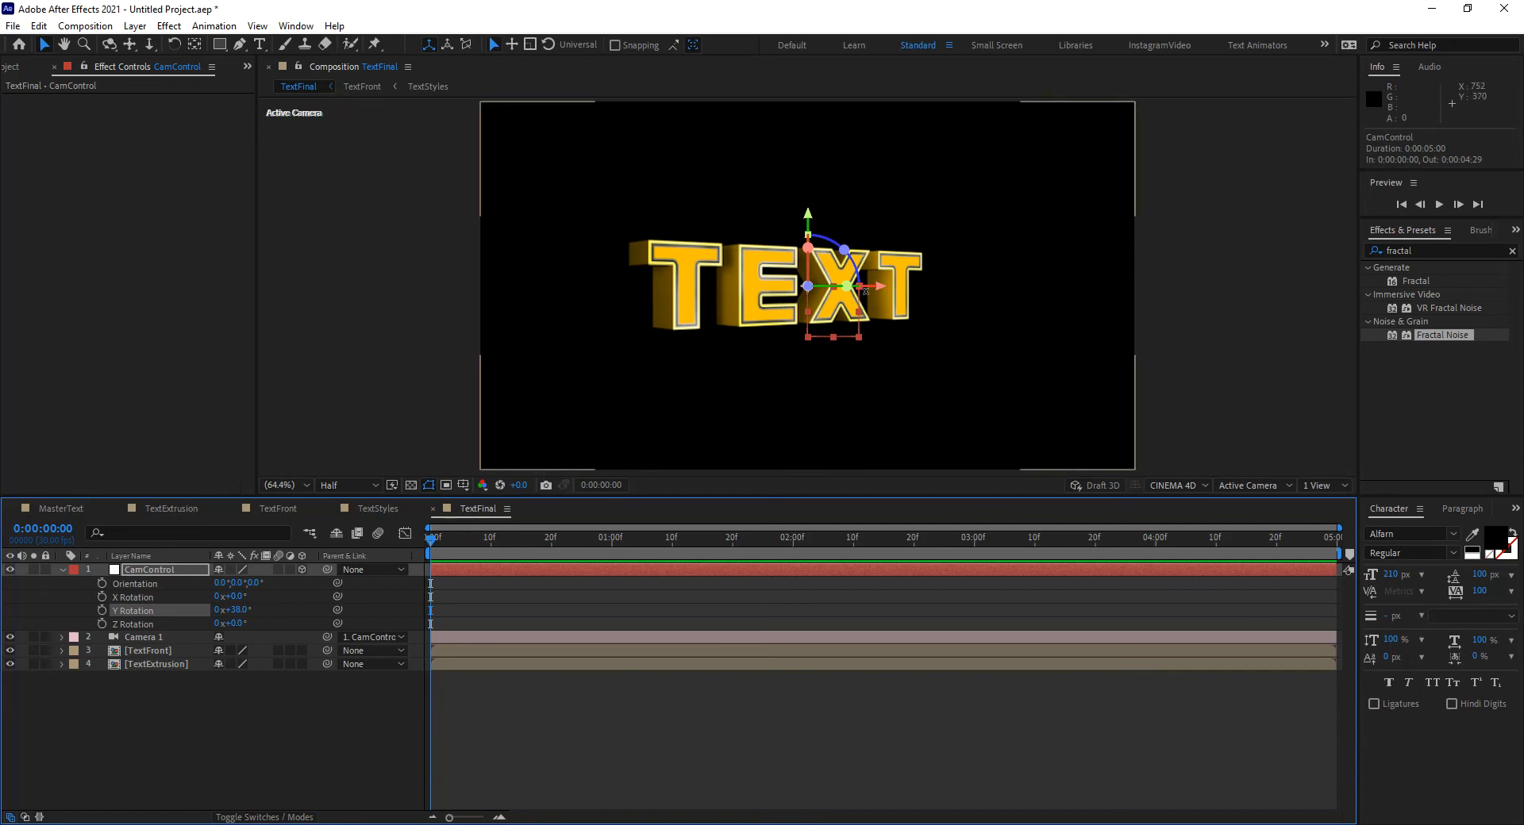
Change the wording of the text layer in MasterText to HELLO and view the updated TextFinal composition.
left_click(68, 508)
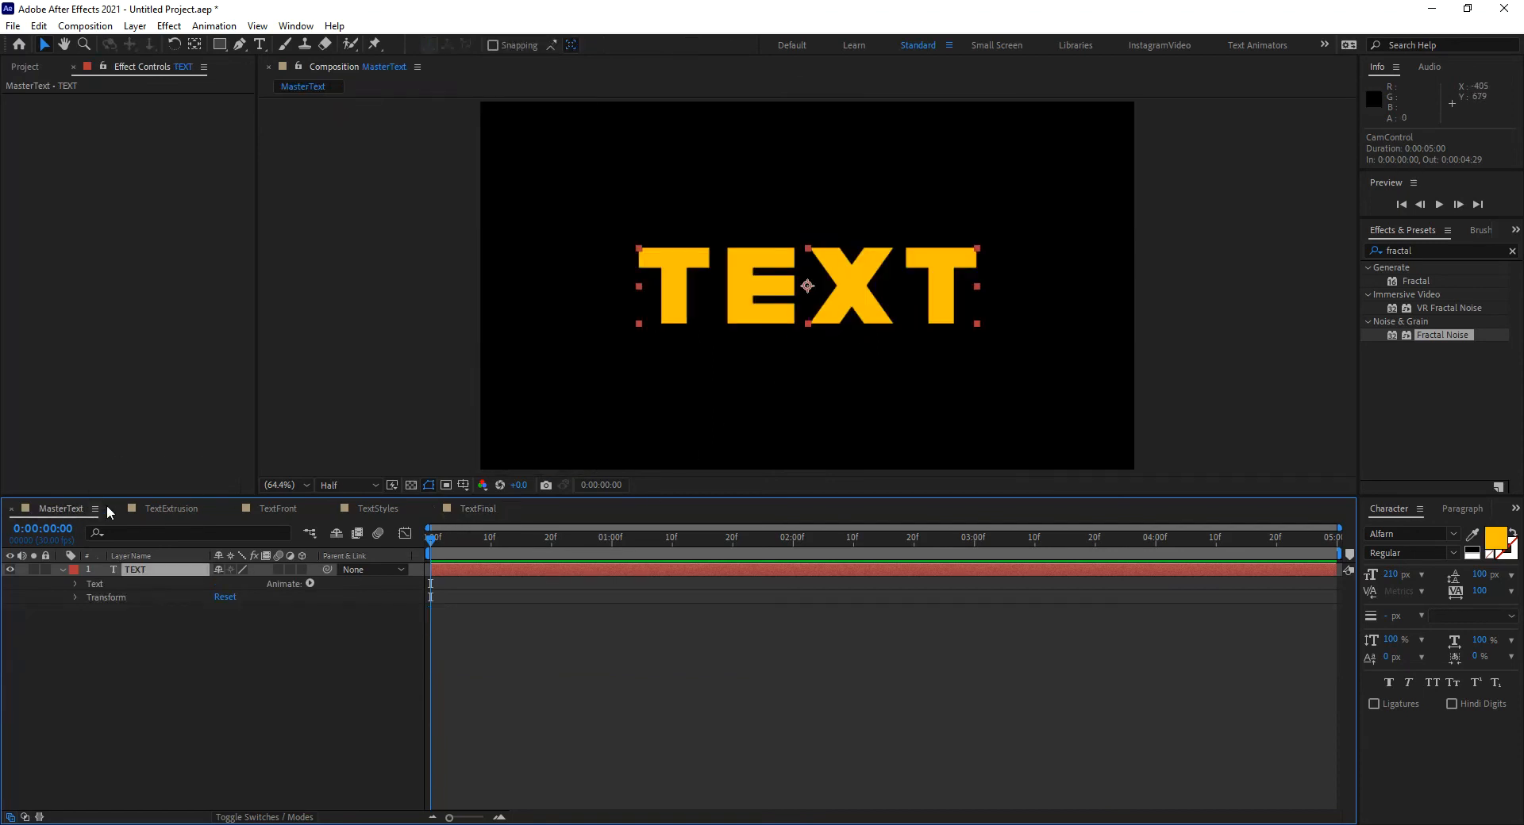
double_click(820, 299)
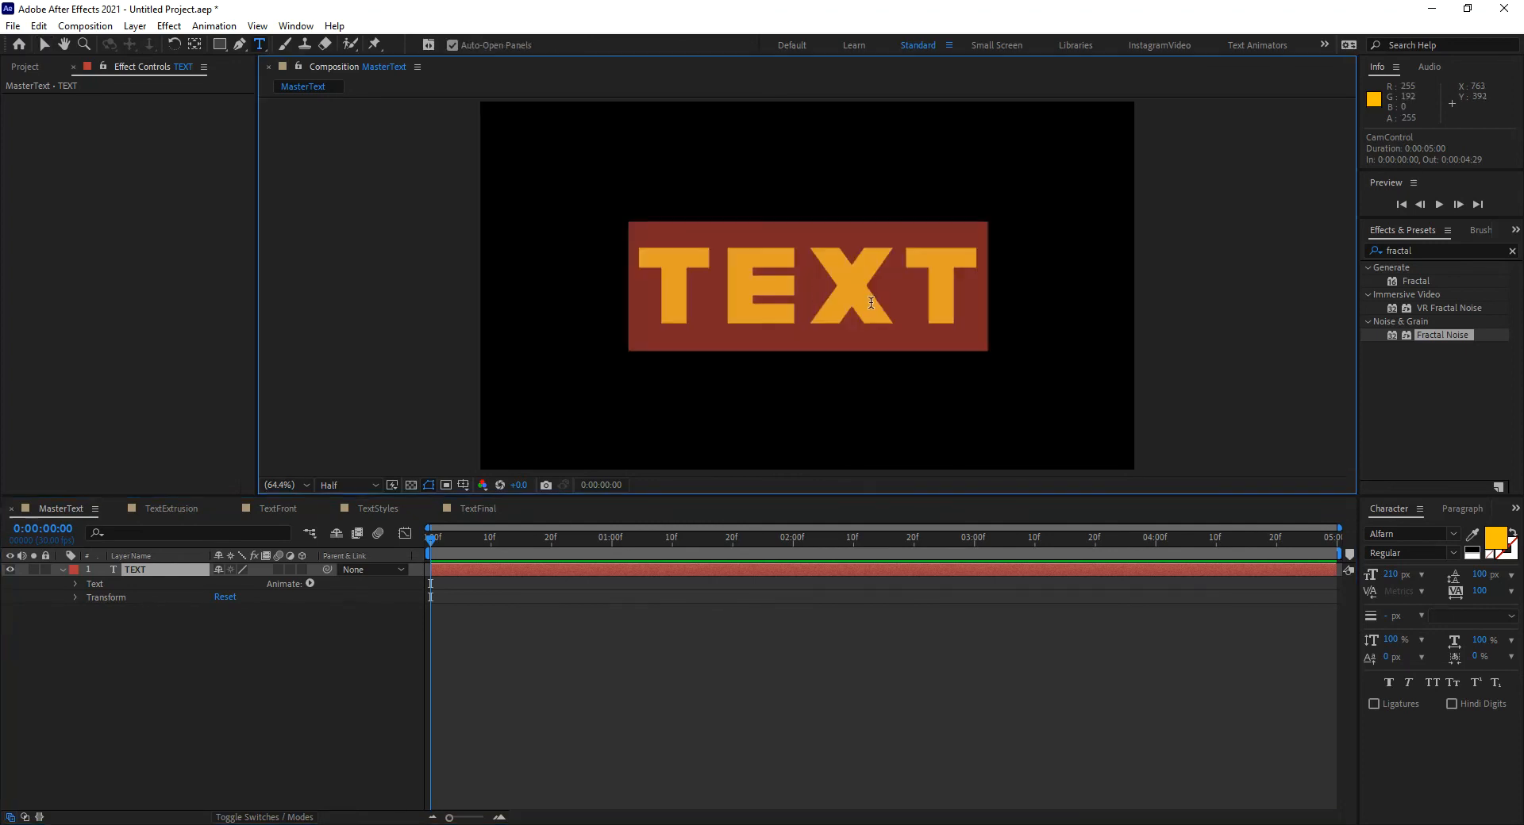
type("HELLO")
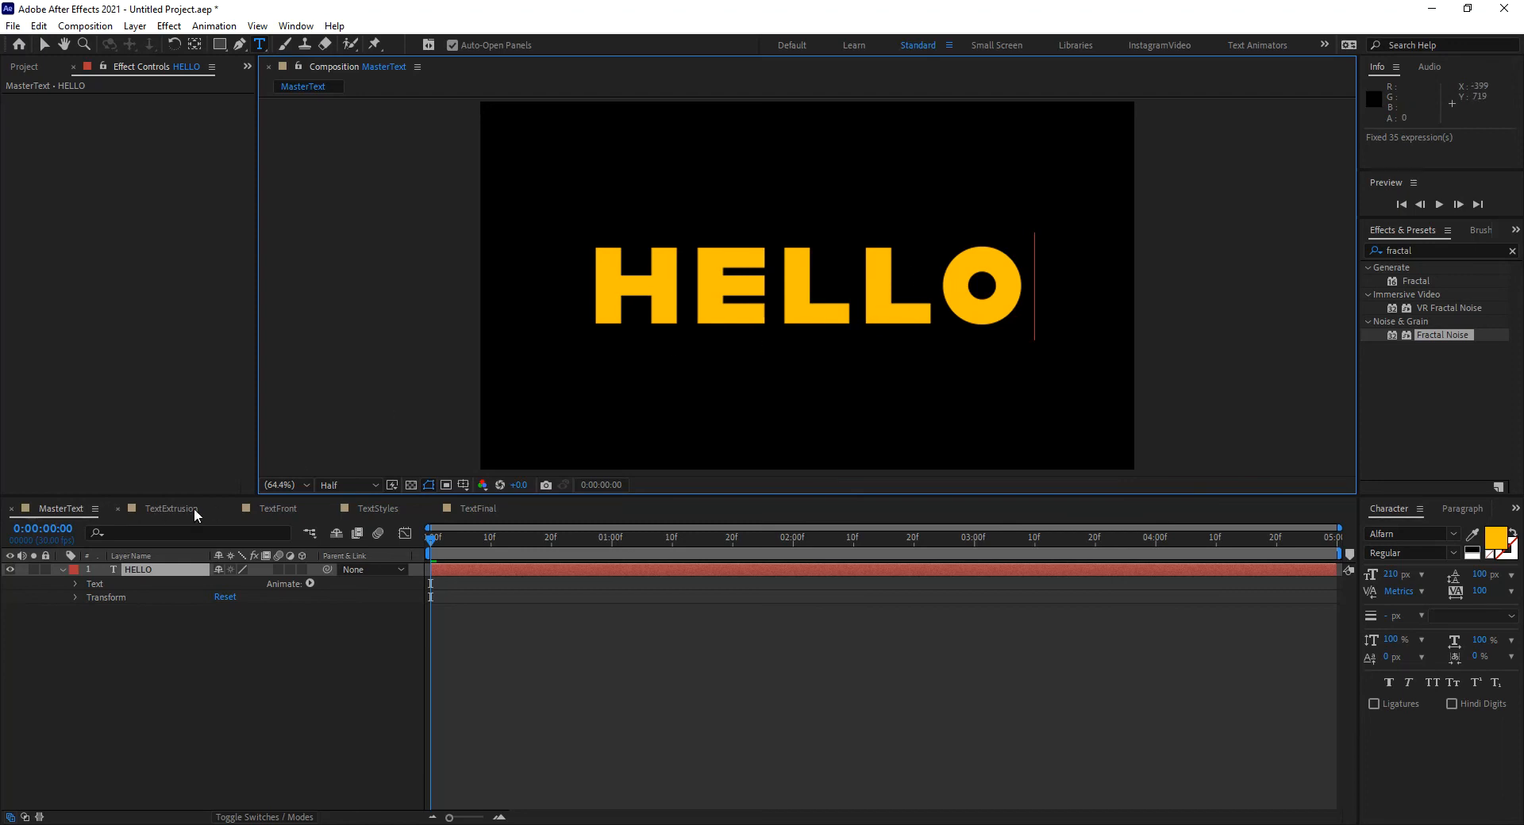
left_click(482, 508)
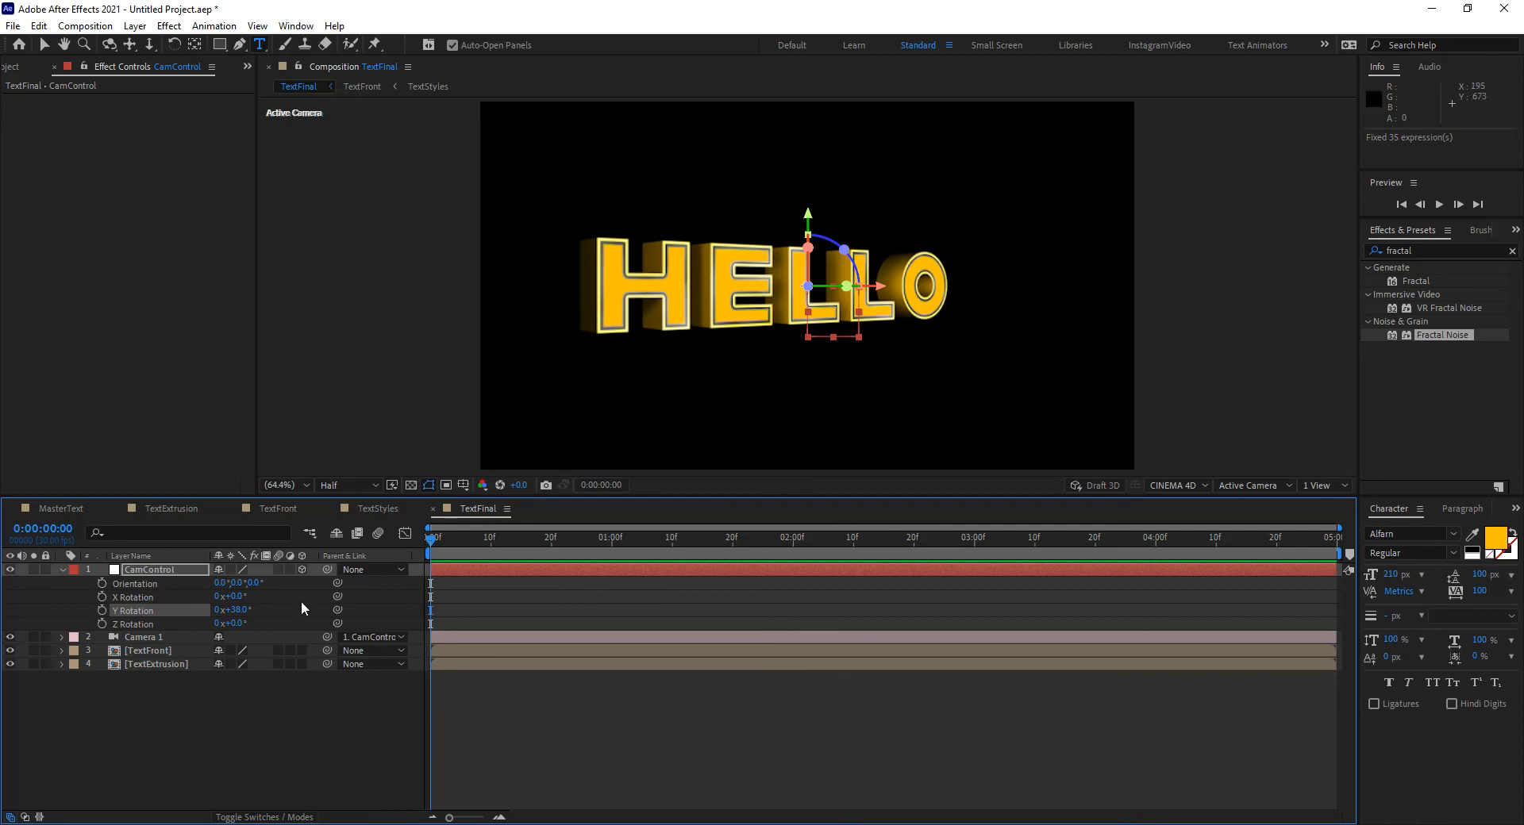
Collapse the properties of both point lights and the TEXT 2 layer in the TextExtrusion composition.
left_click(181, 509)
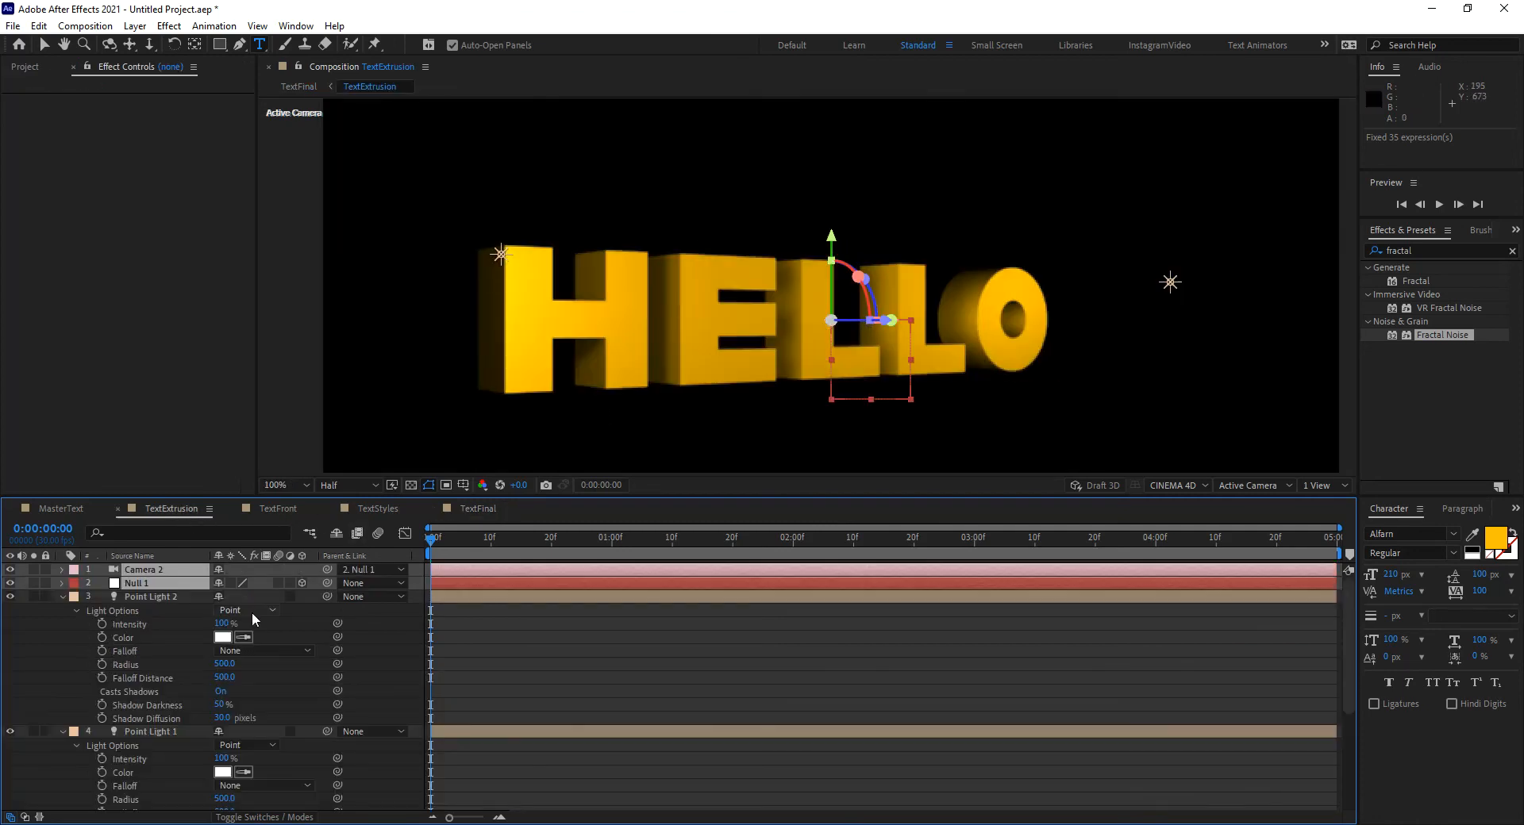
left_click(62, 597)
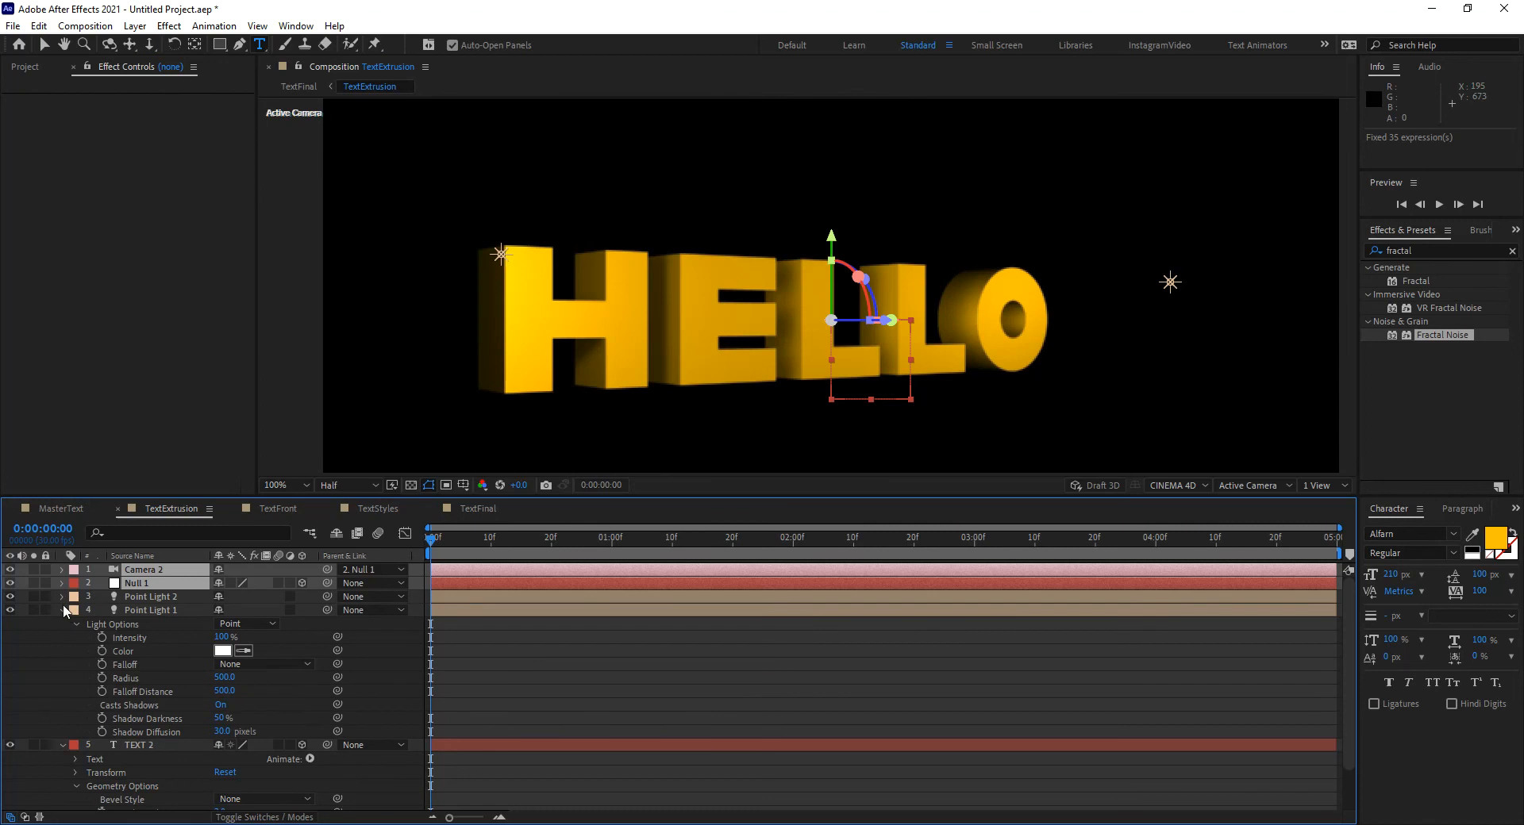
left_click(62, 610)
left_click(63, 623)
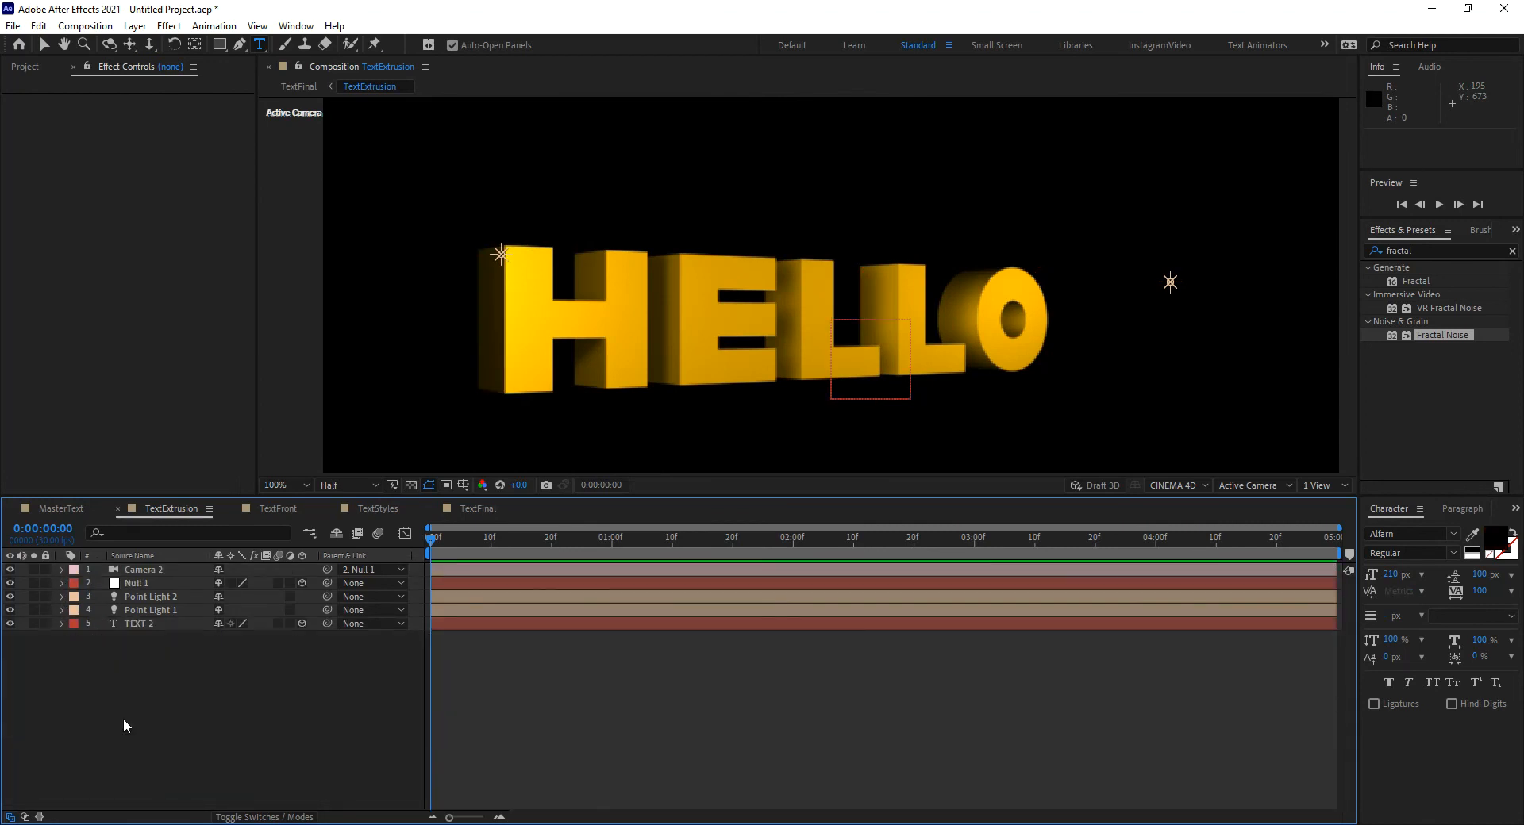
Add an ambient light with 50% intensity to the TextExtrusion composition.
key("ctrl+alt+shift+l")
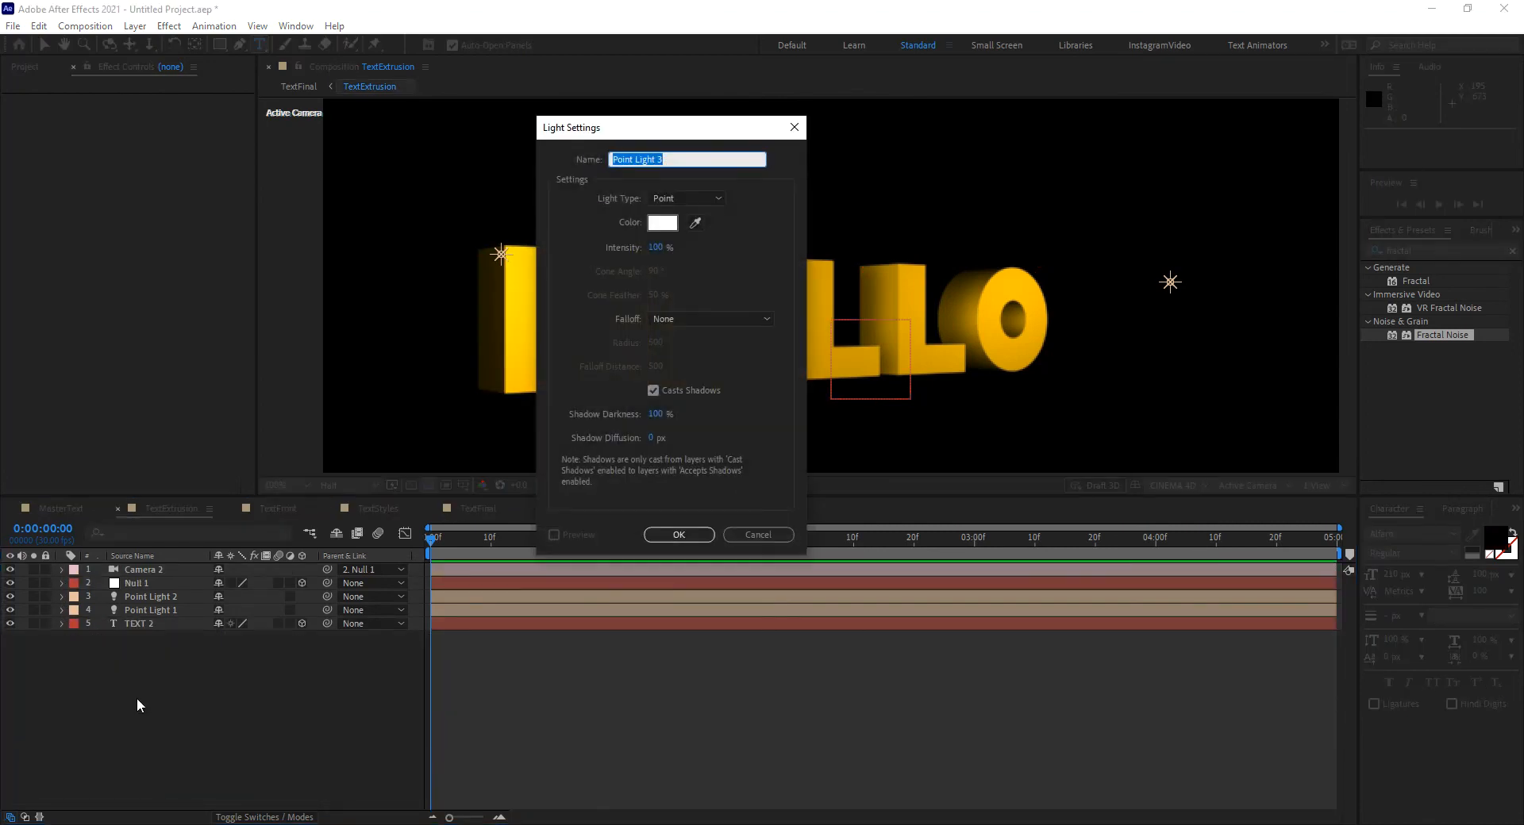
left_click(674, 199)
left_click(691, 266)
left_click(660, 248)
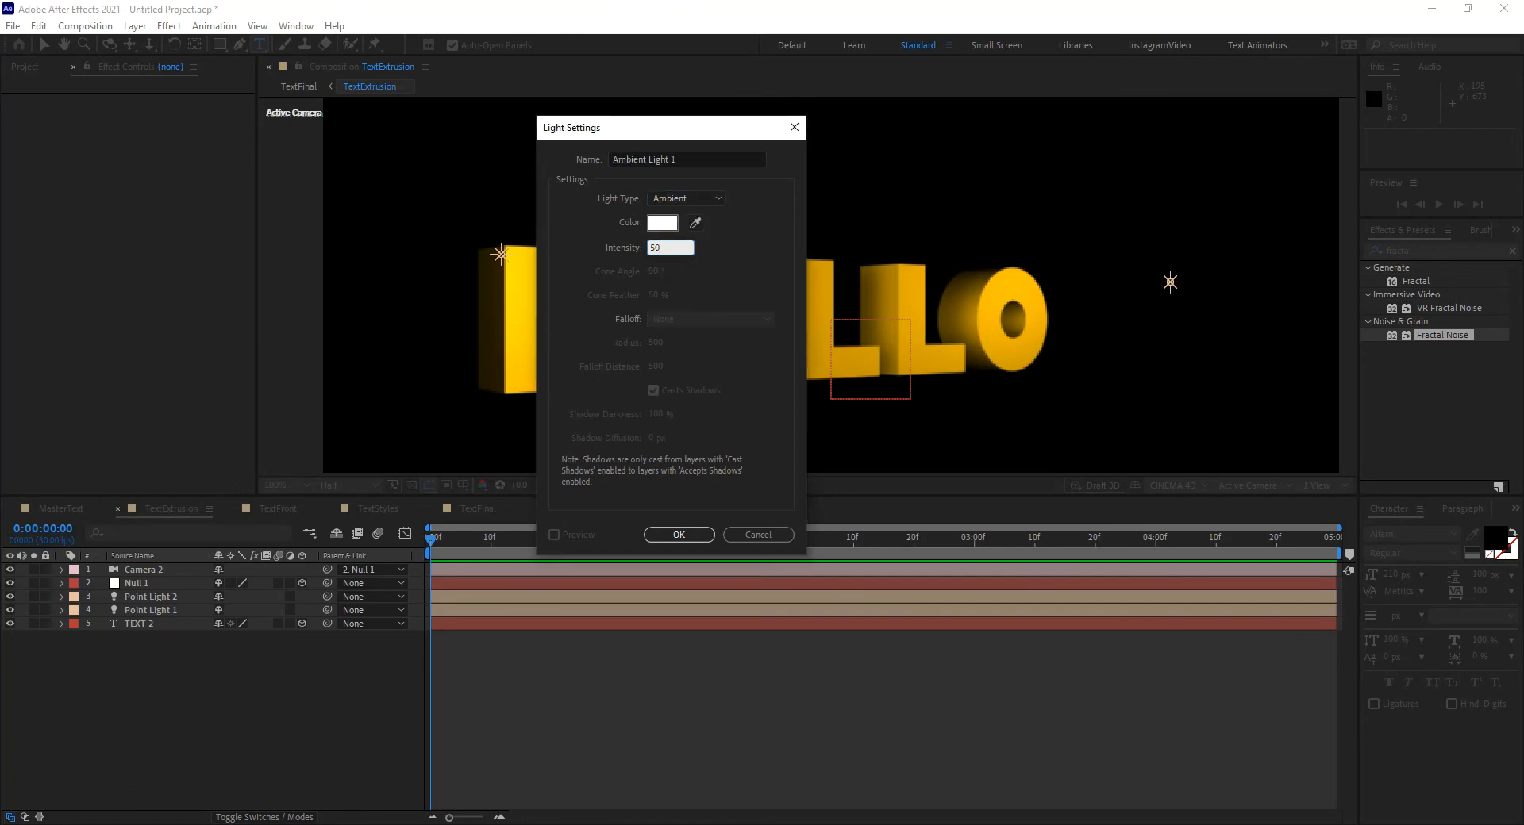
type("50")
left_click(678, 534)
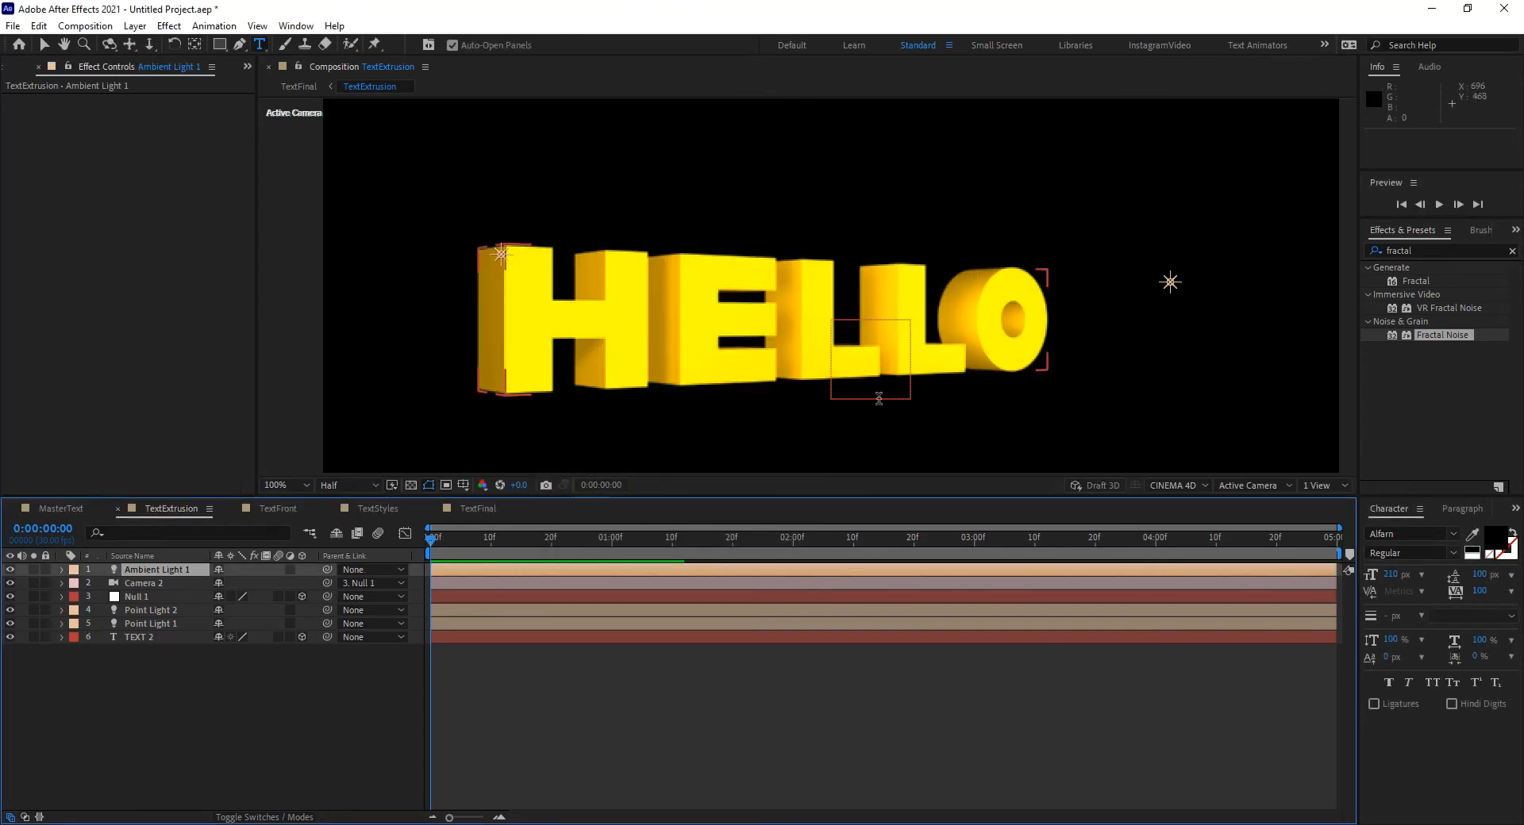
Create a yellow solid in the TextFinal composition with locked aspect ratio and its width set to 1280*2 px.
left_click(485, 510)
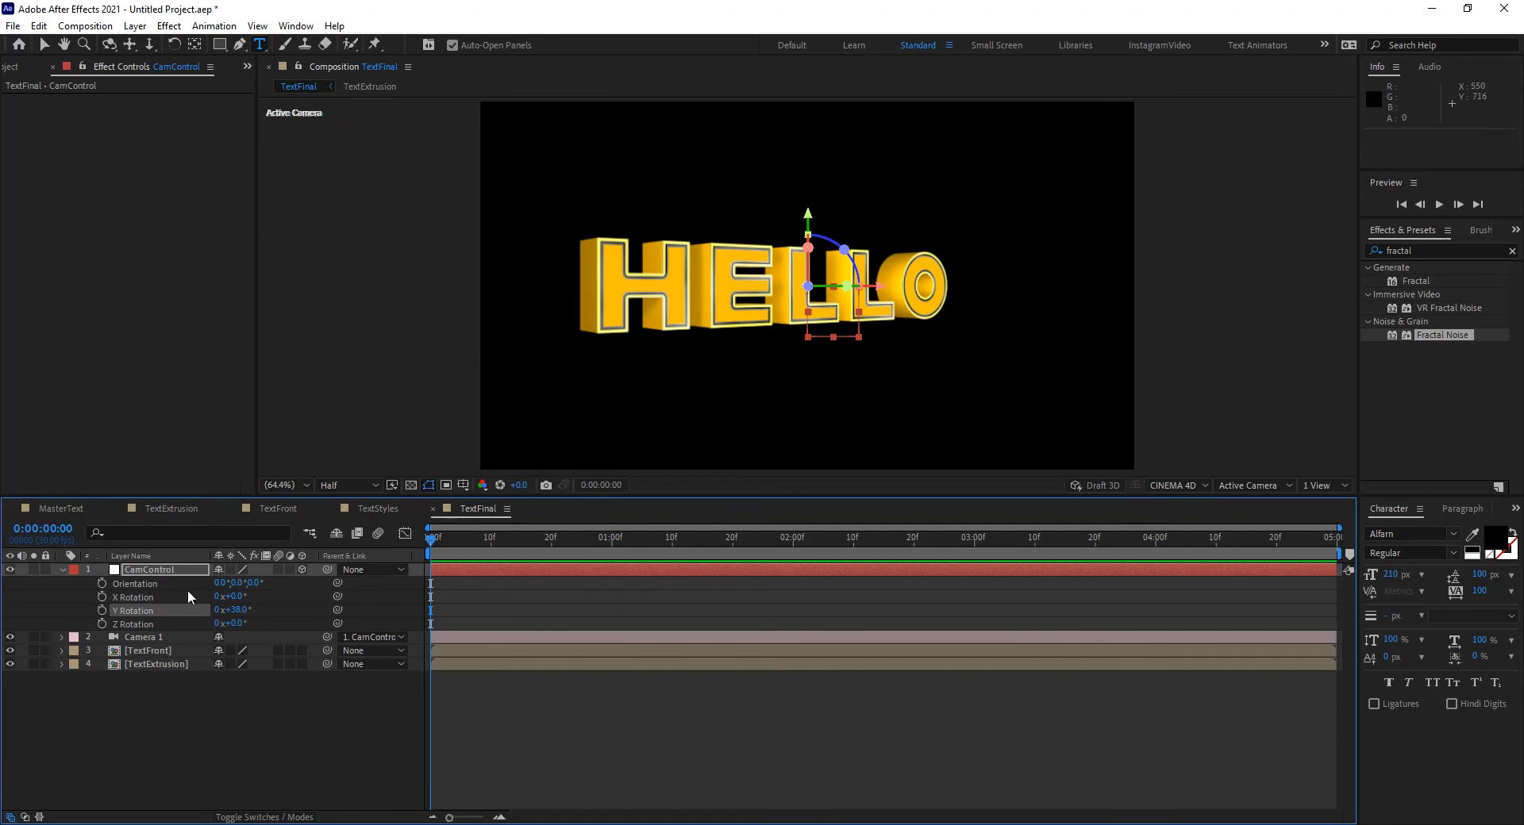
left_click(165, 568)
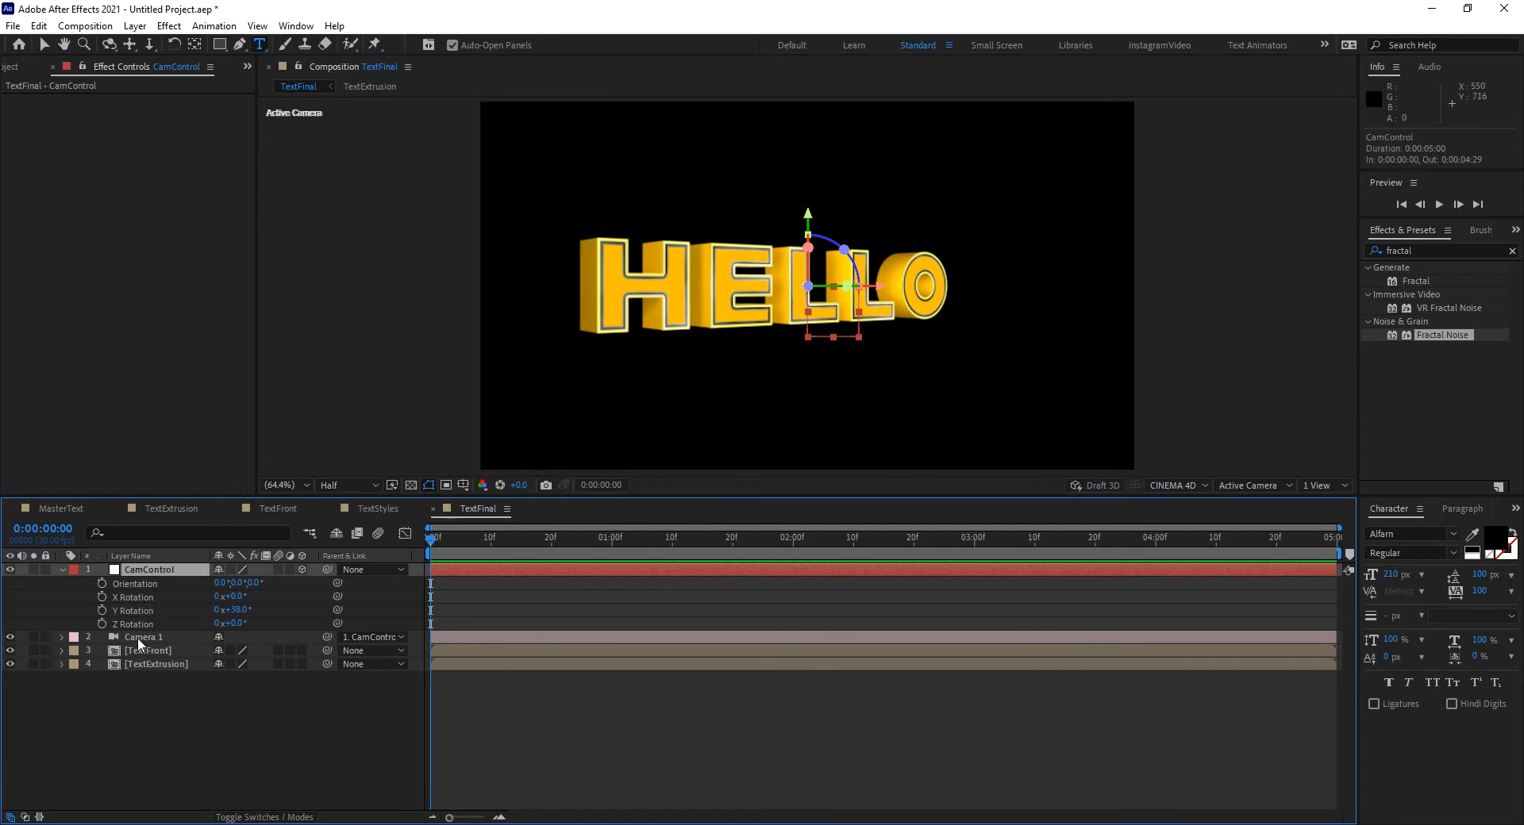
left_click(136, 637)
left_click(162, 568)
key("ctrl+y")
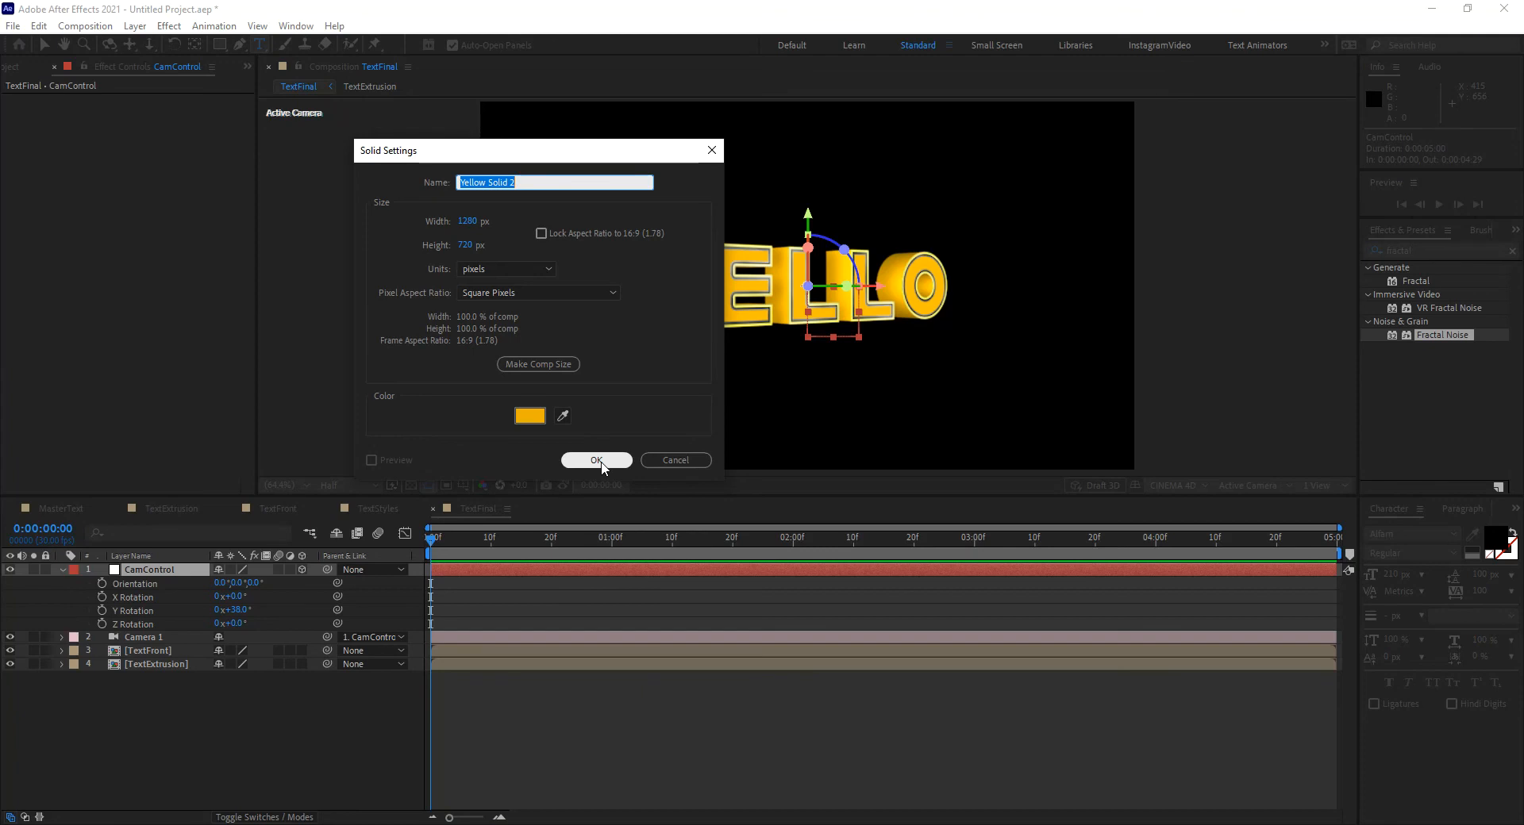
left_click(541, 233)
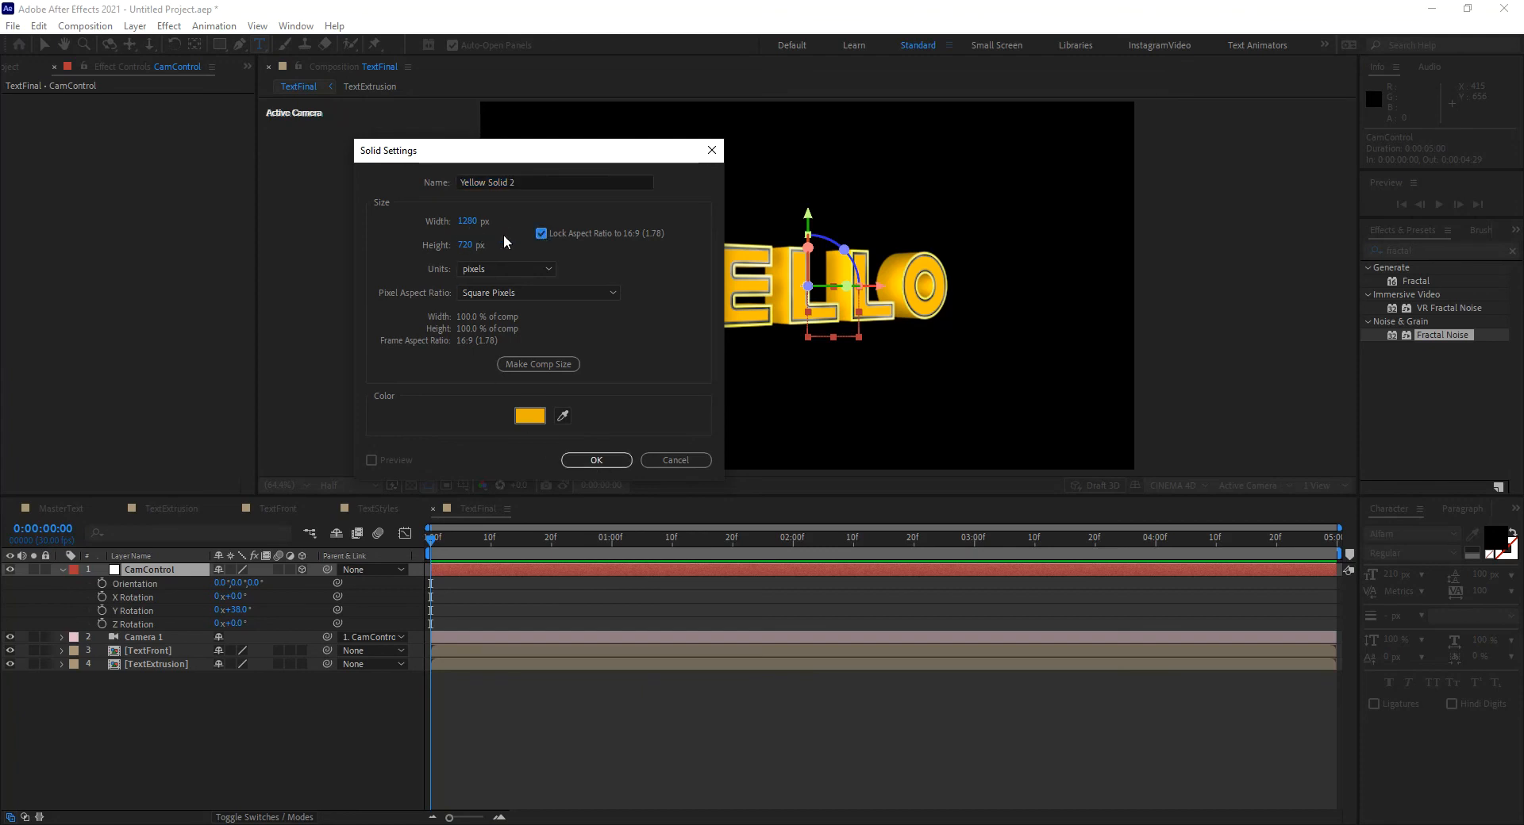
left_click(469, 222)
left_click(489, 227)
type("8")
key("BackSpace")
type("*2")
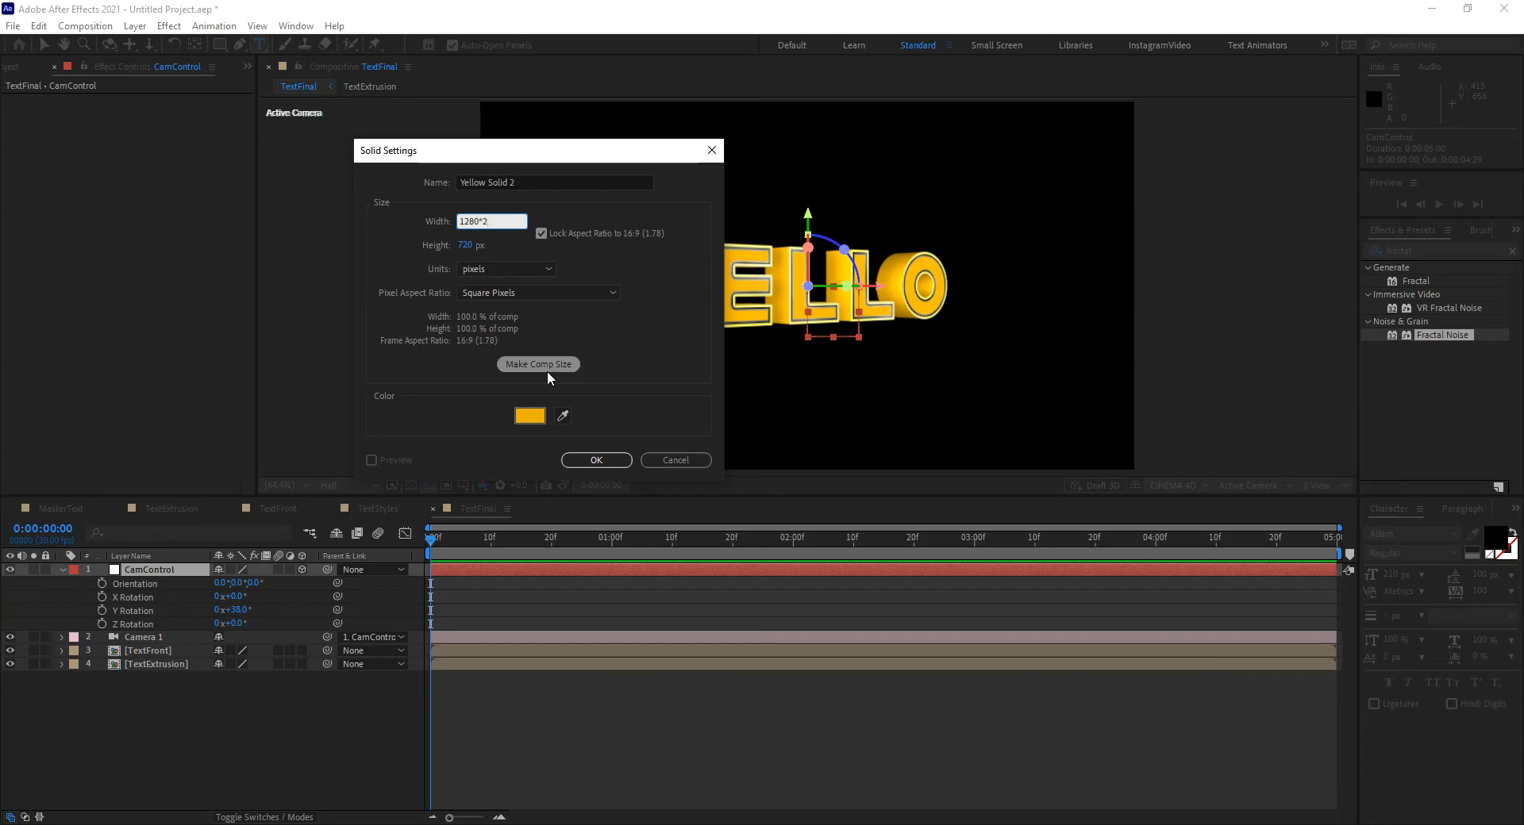
left_click(593, 459)
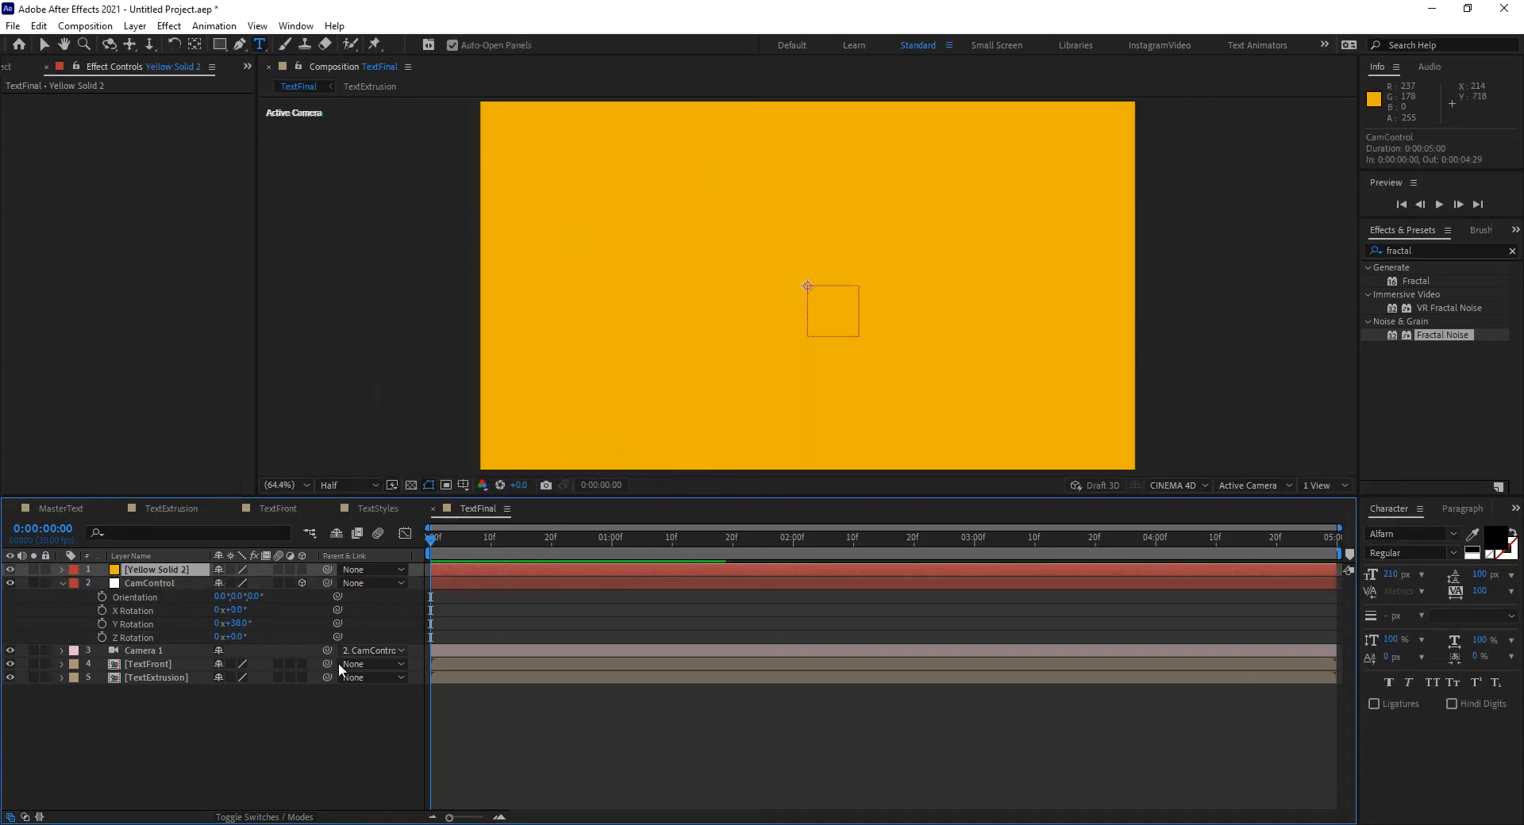
Make the new yellow solid a 3D layer and place it beneath all other layers in TextFinal.
left_click(302, 570)
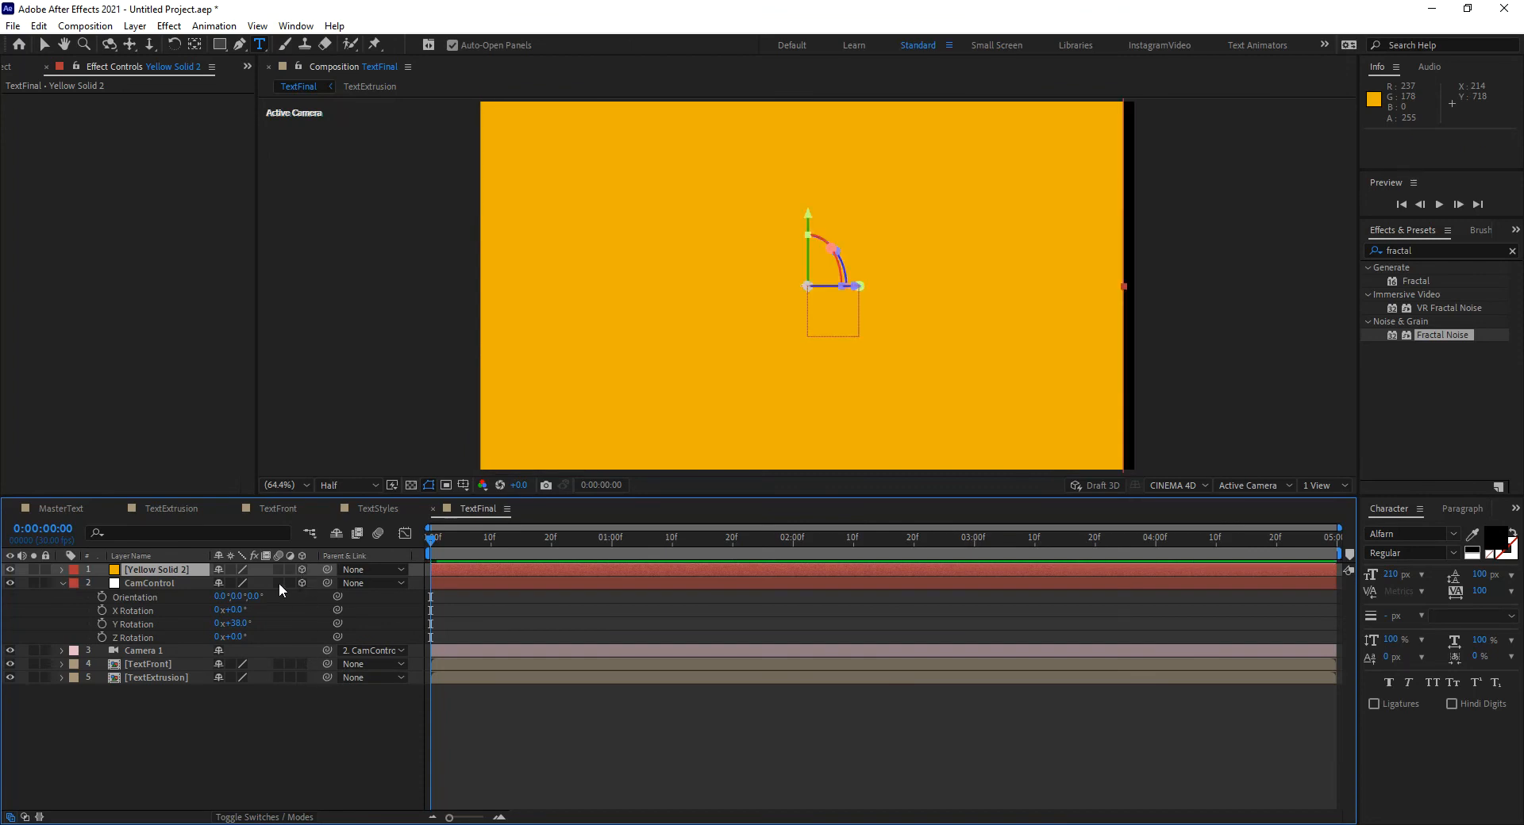
left_click_drag(162, 571, 165, 697)
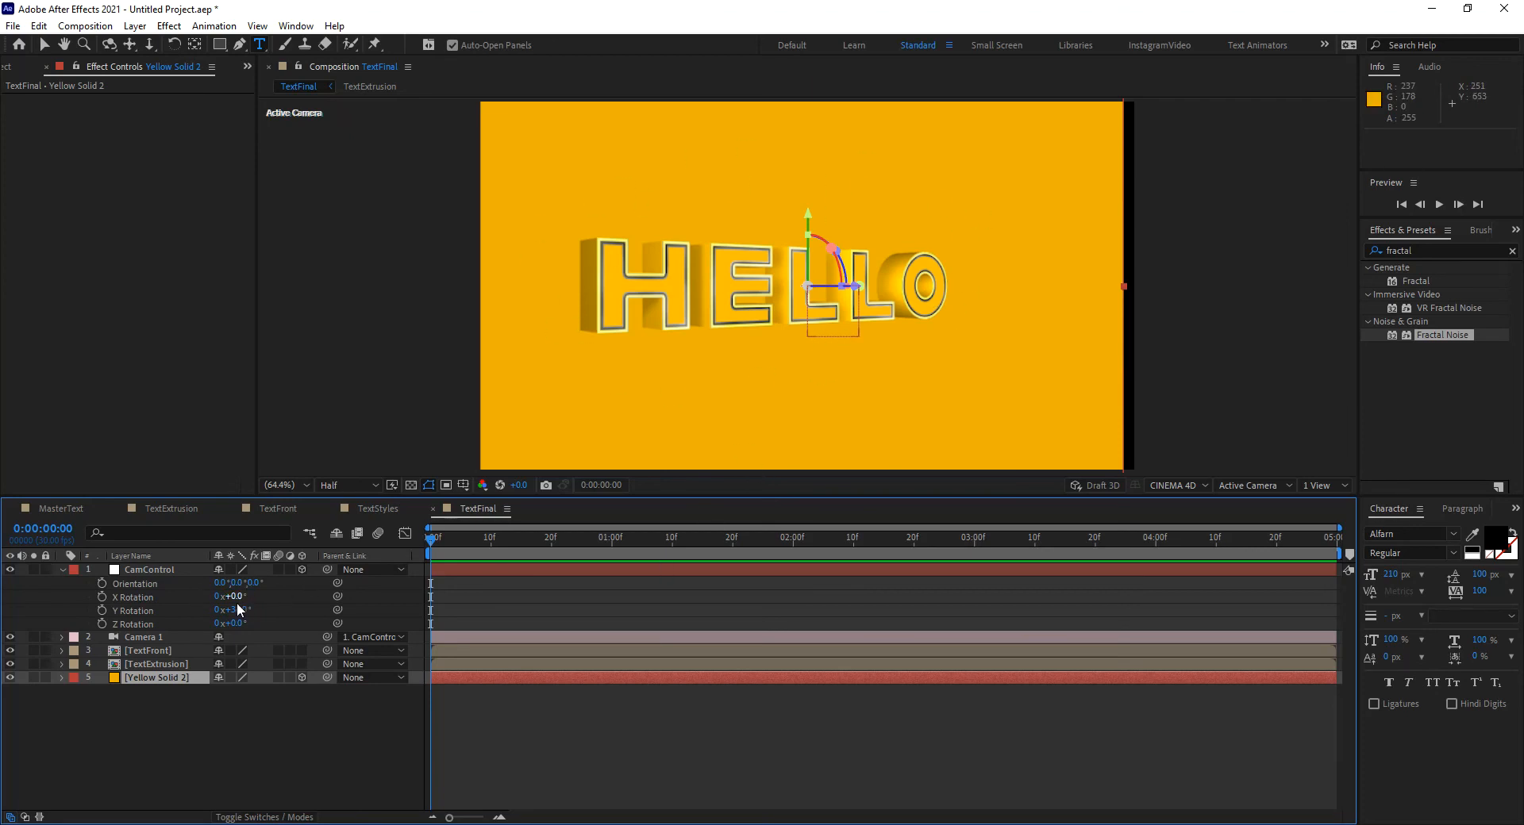
Swing the CamControl null around its Y axis to check the extrusion's side, comparing with TextExtrusion, and set Y Rotation to 35°.
mouse_move(238, 610)
left_mouse_down()
mouse_move(181, 621)
mouse_move(252, 623)
left_mouse_up()
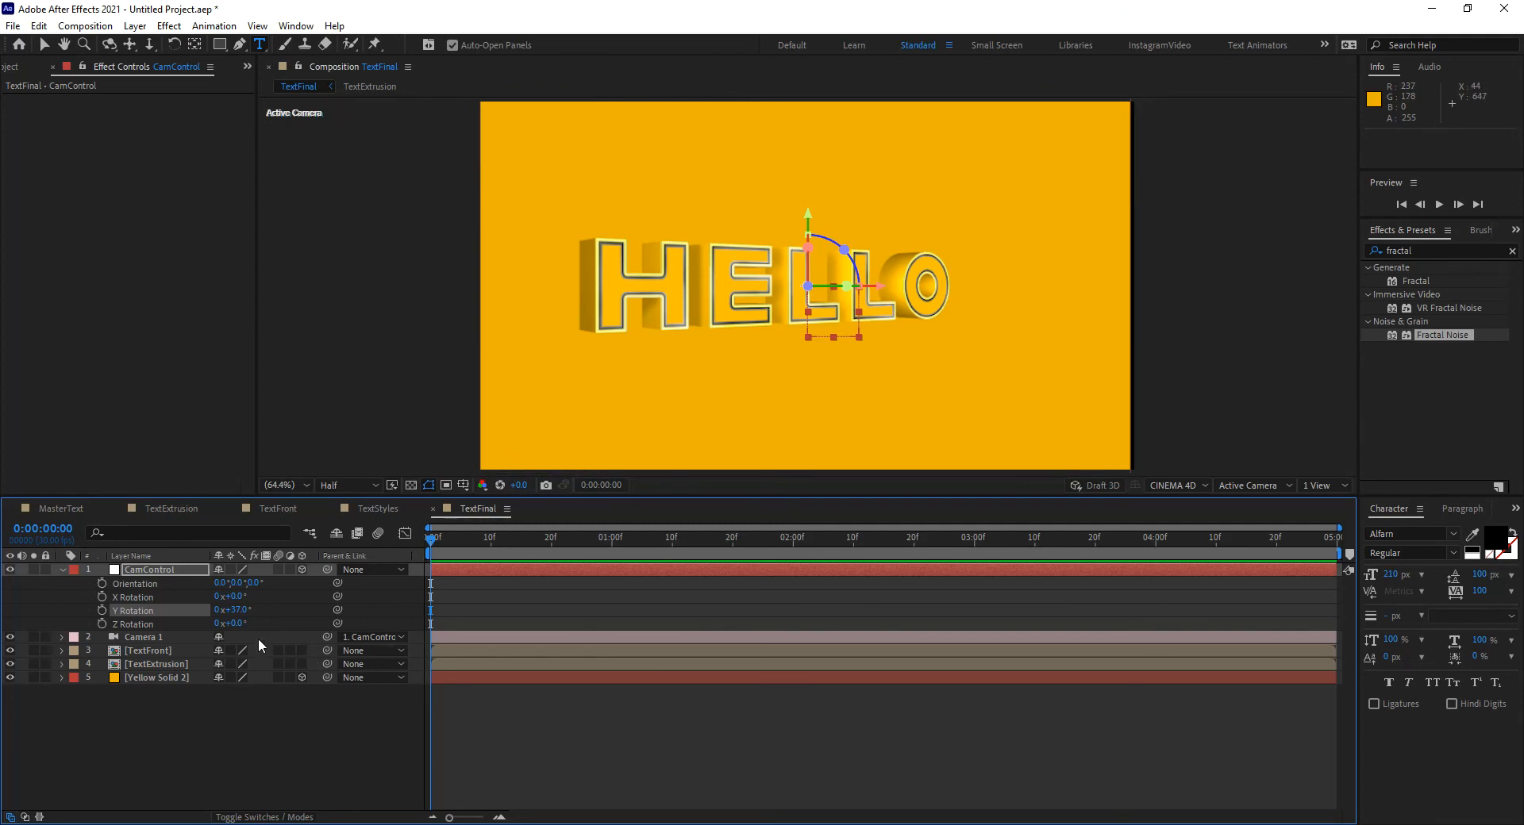
left_click_drag(246, 616, 278, 612)
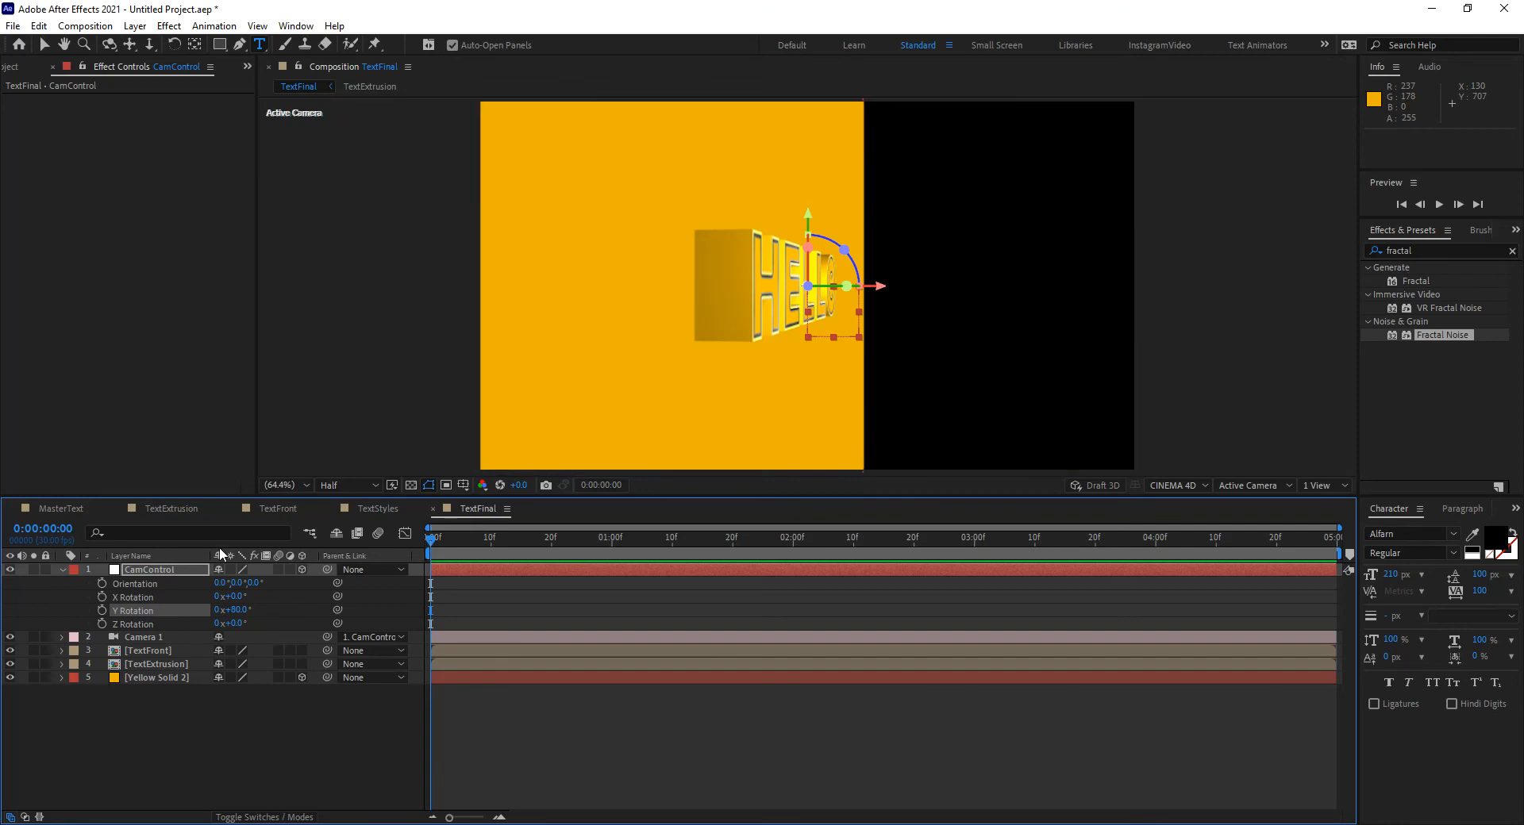
left_click(187, 510)
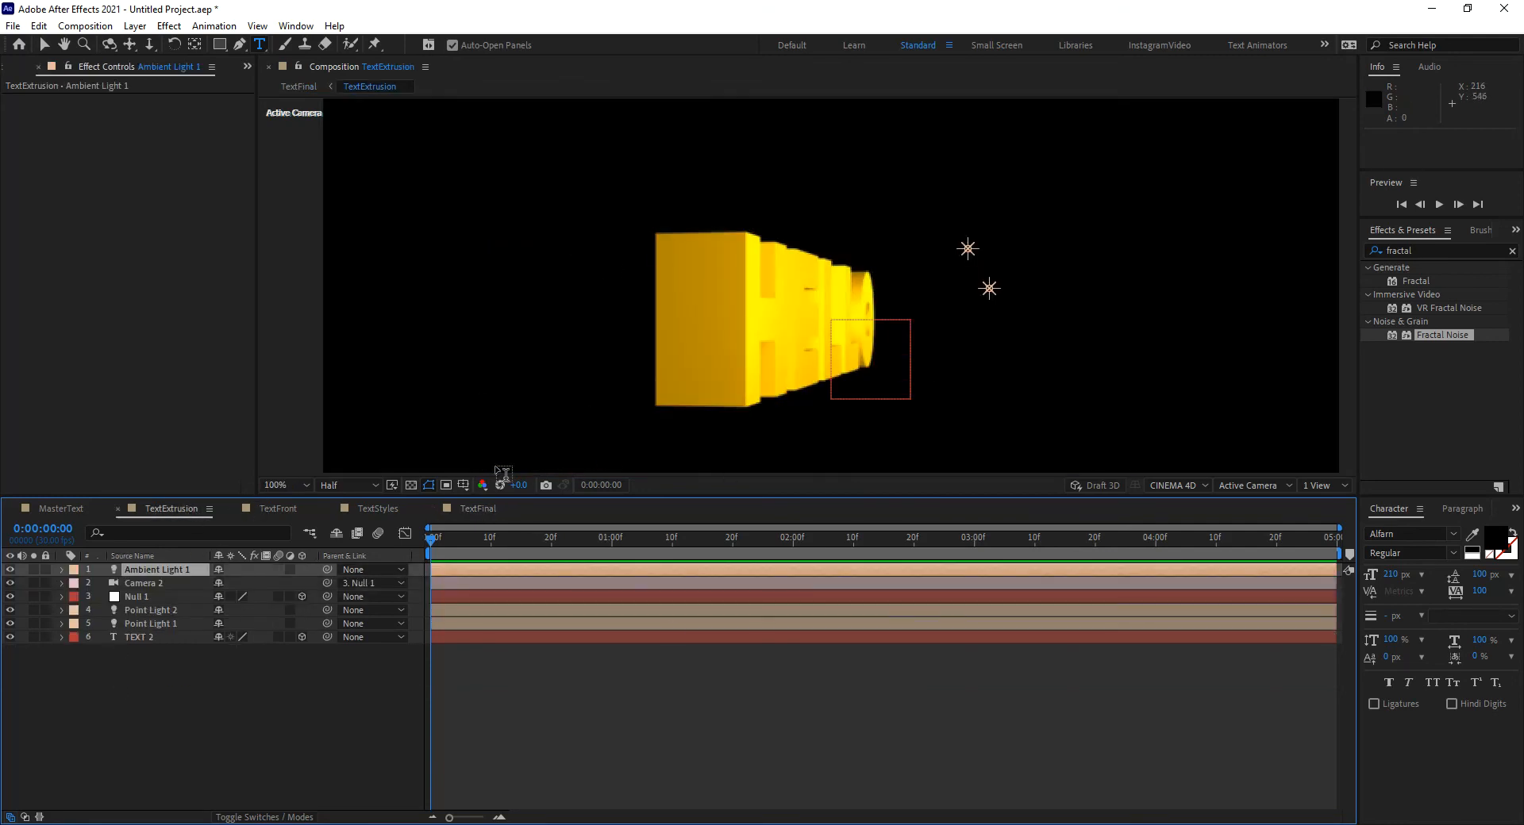
left_click(478, 510)
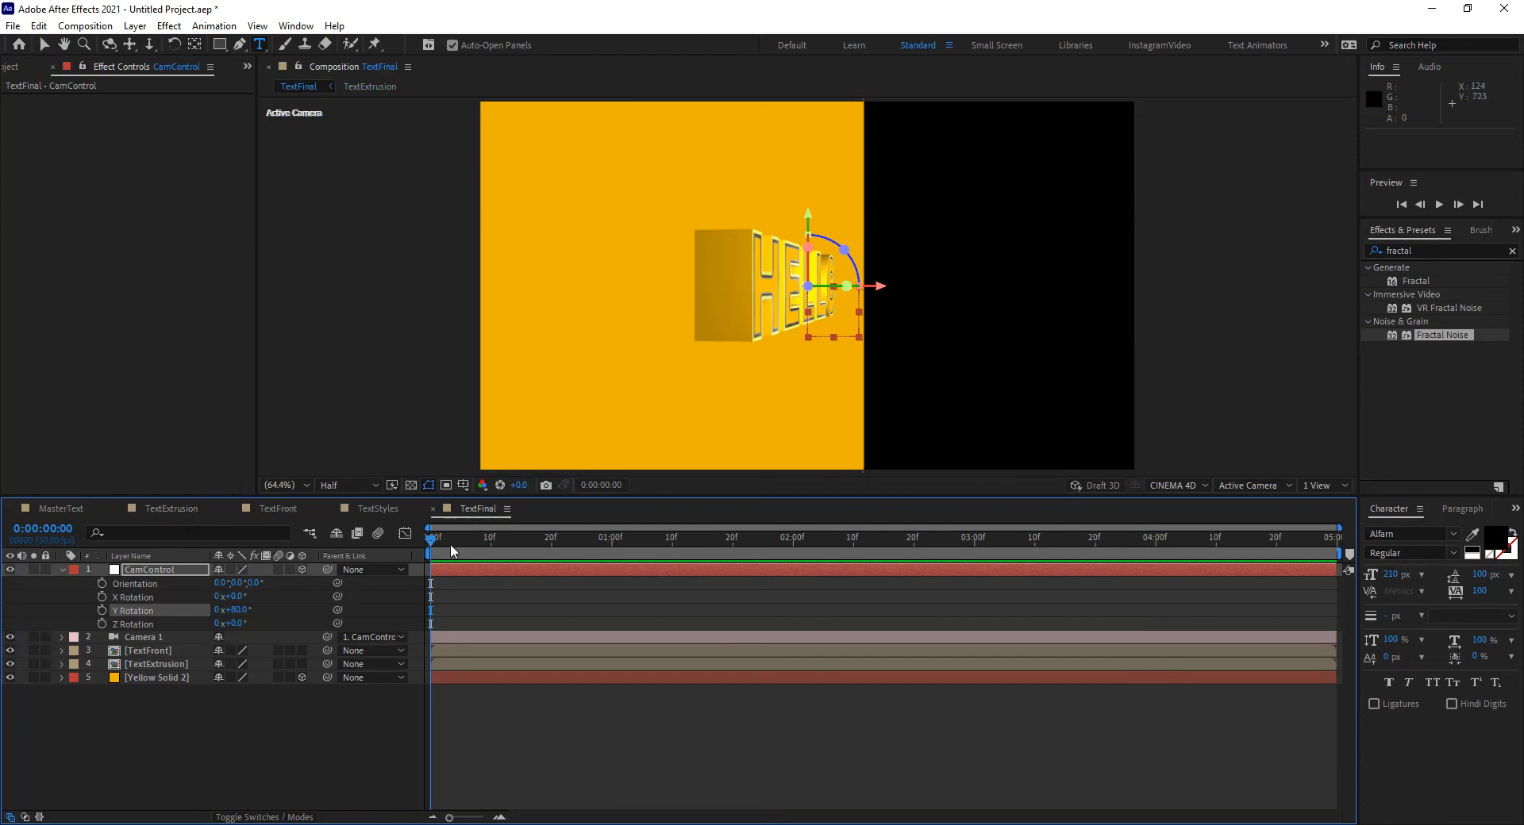
left_click_drag(237, 610, 208, 608)
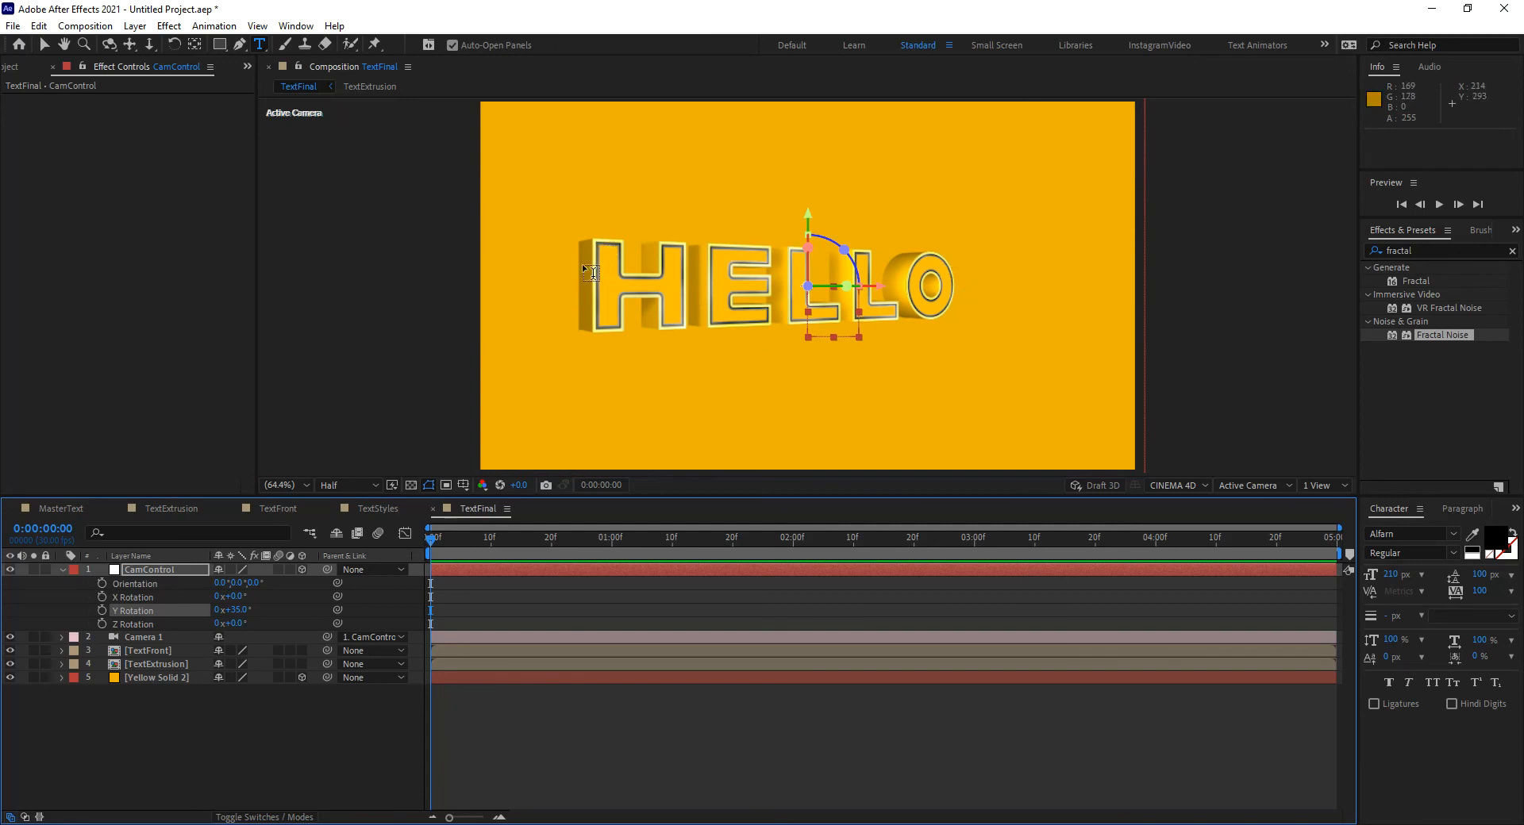
Duplicate the TextFront layer and place the copy between TextExtrusion and the yellow solid, keeping it 2D.
left_click(154, 651)
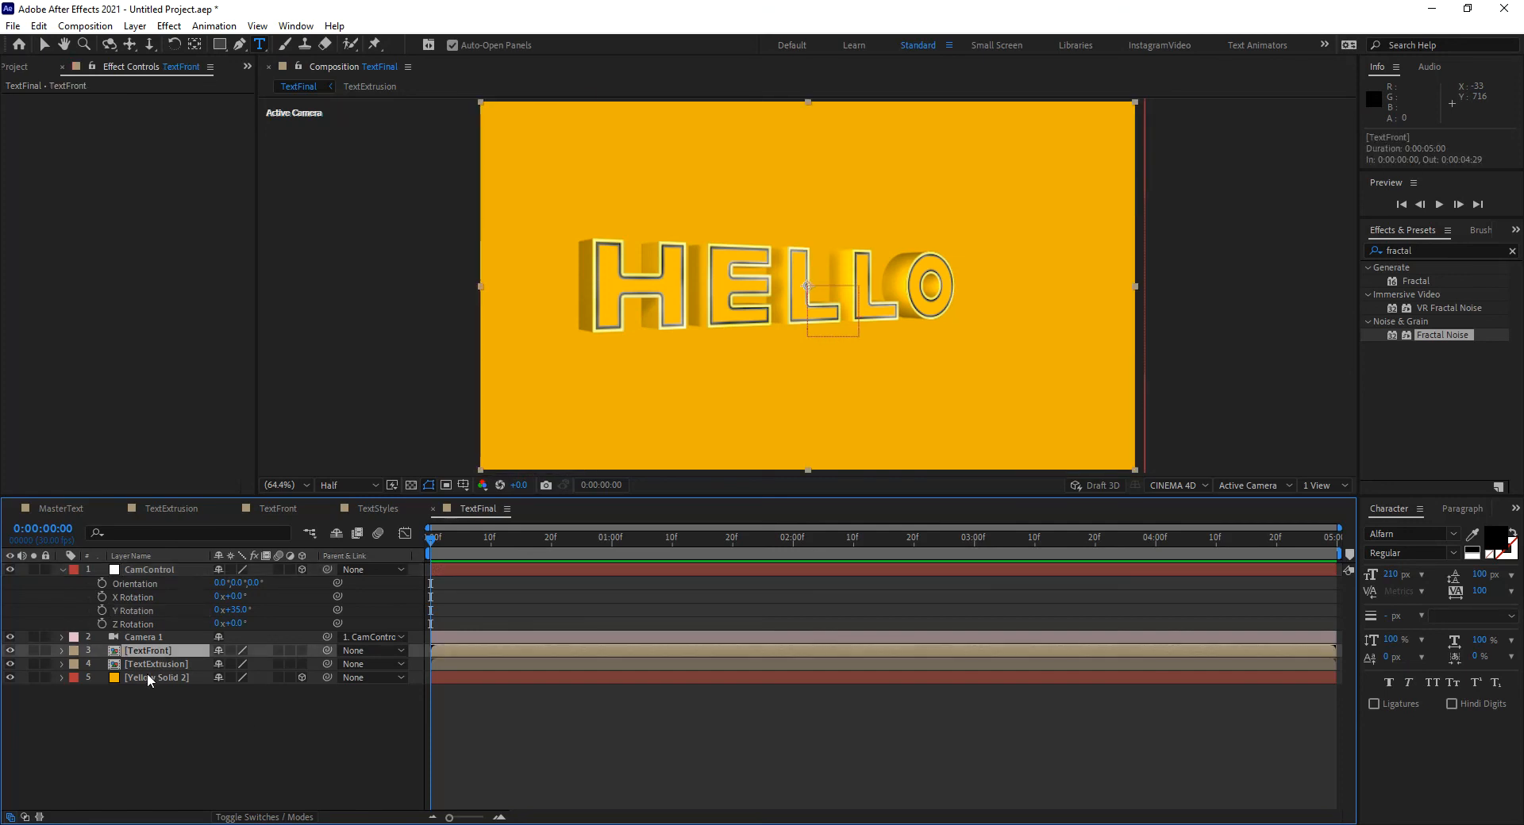
key("ctrl+d")
left_click_drag(160, 652, 160, 679)
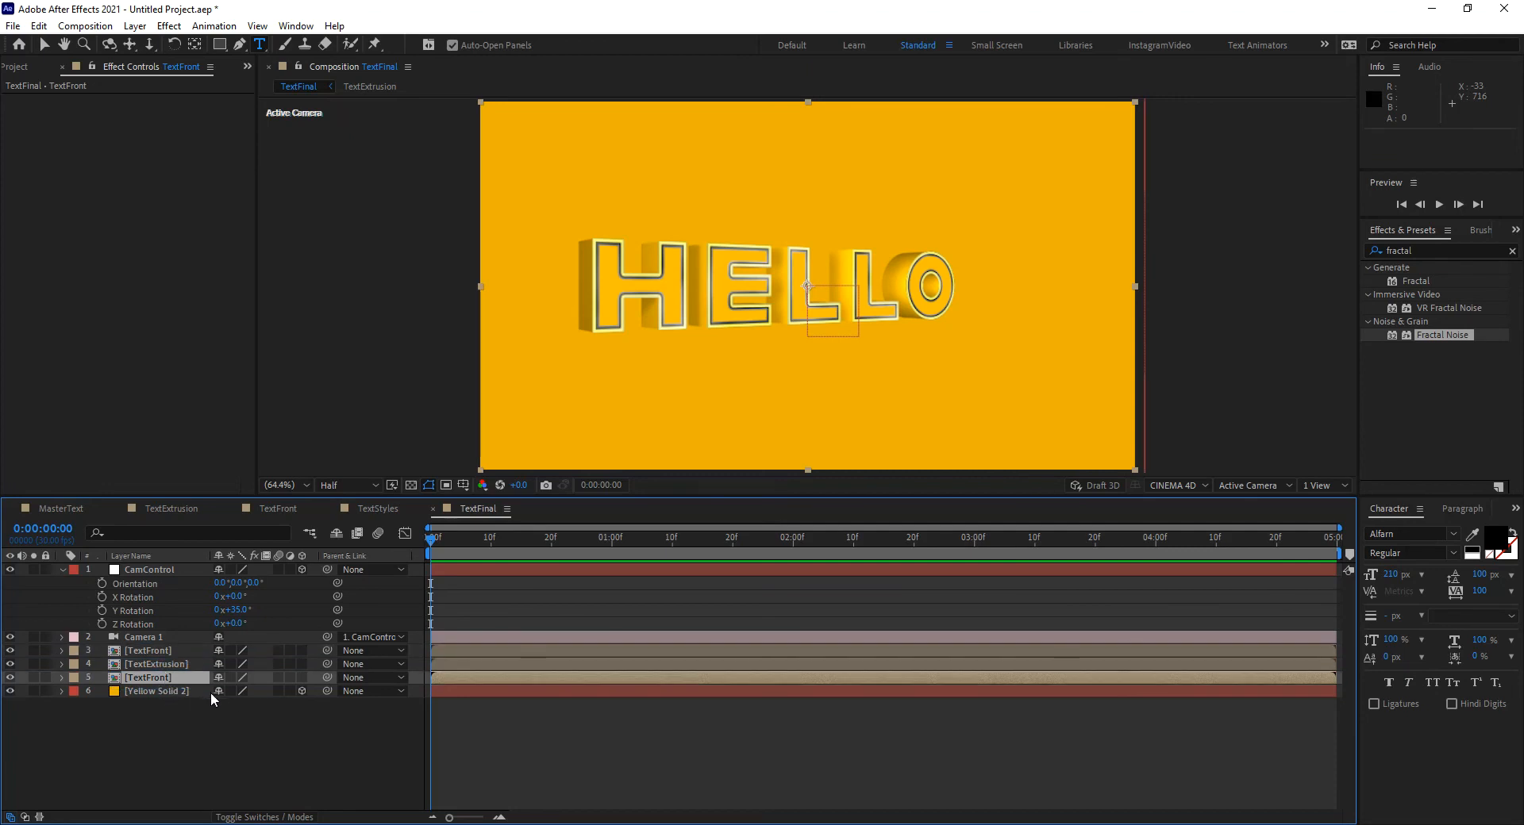
left_click(301, 677)
key("ctrl+z")
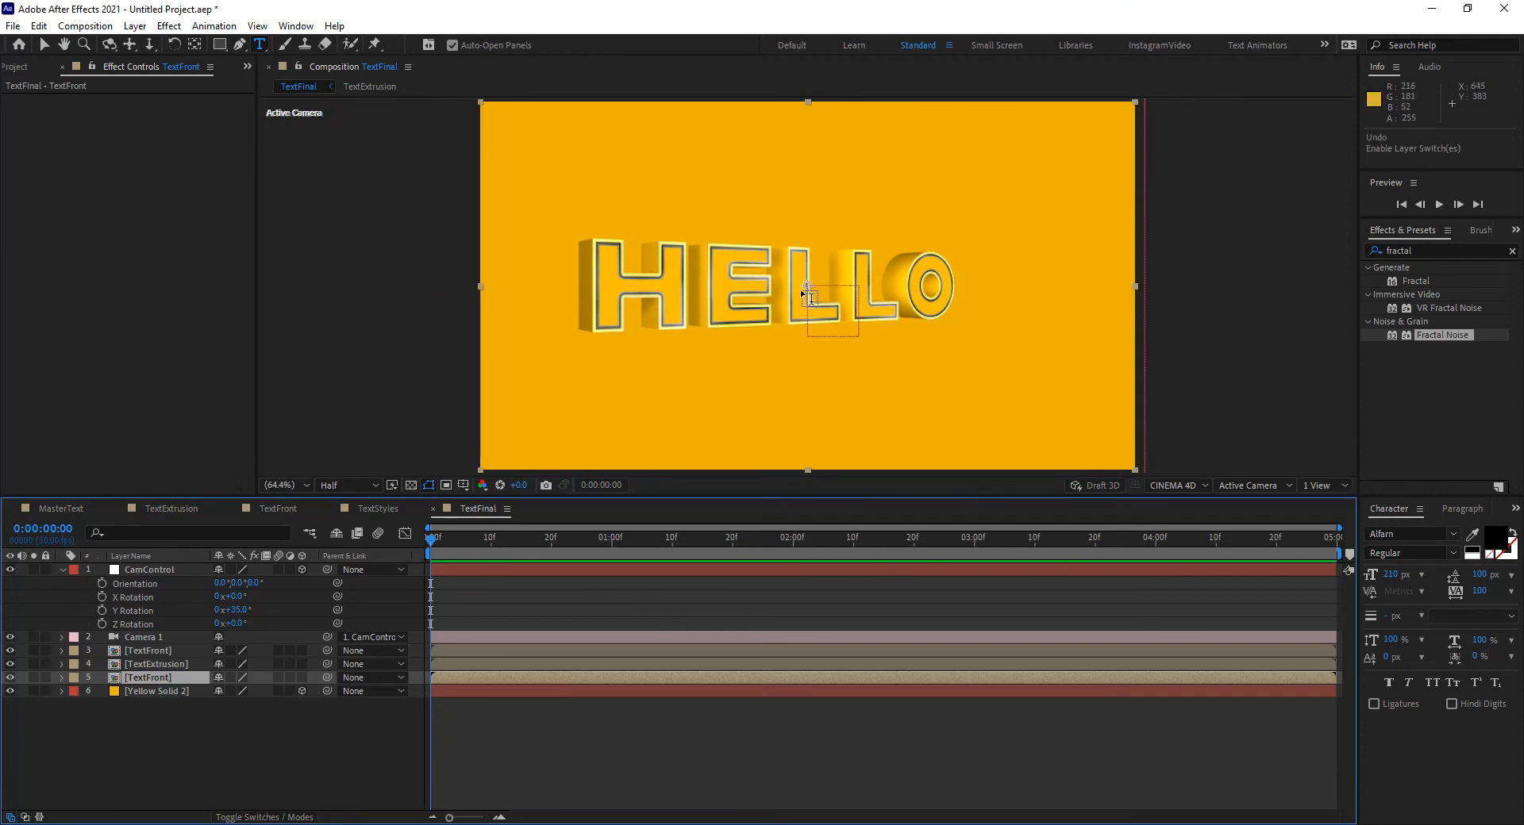
Apply a Fill effect to the lower TextFront copy and set its color to black.
left_click(1429, 251)
type("fill")
left_click_drag(1428, 349, 372, 679)
key("v")
left_click(148, 141)
left_click_drag(1167, 286, 1417, 439)
left_click(1426, 184)
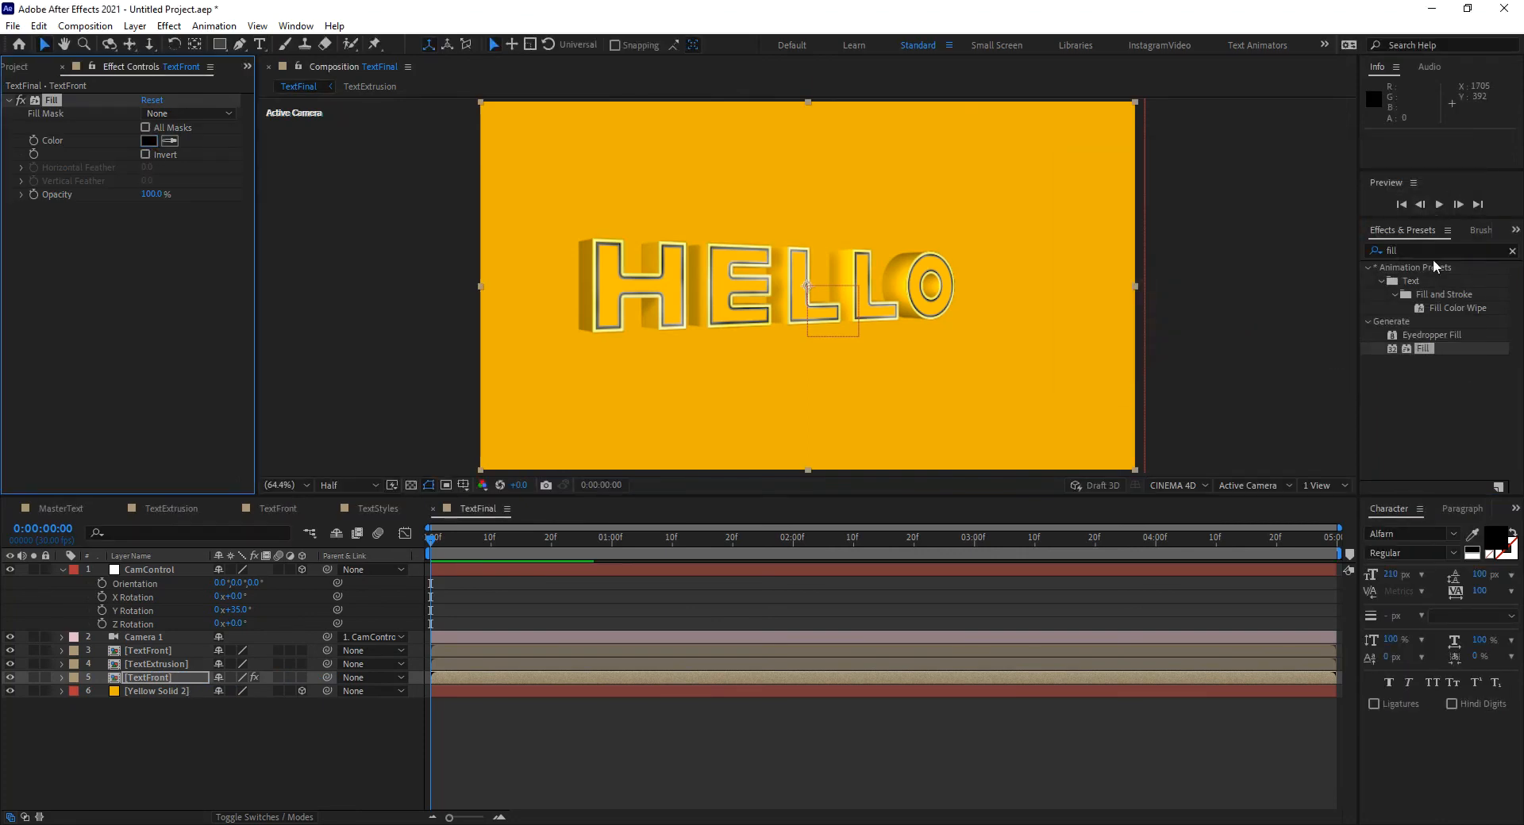
Add Gaussian Blur to the lower TextFront copy and set its Blurriness to 30.
type("gaus")
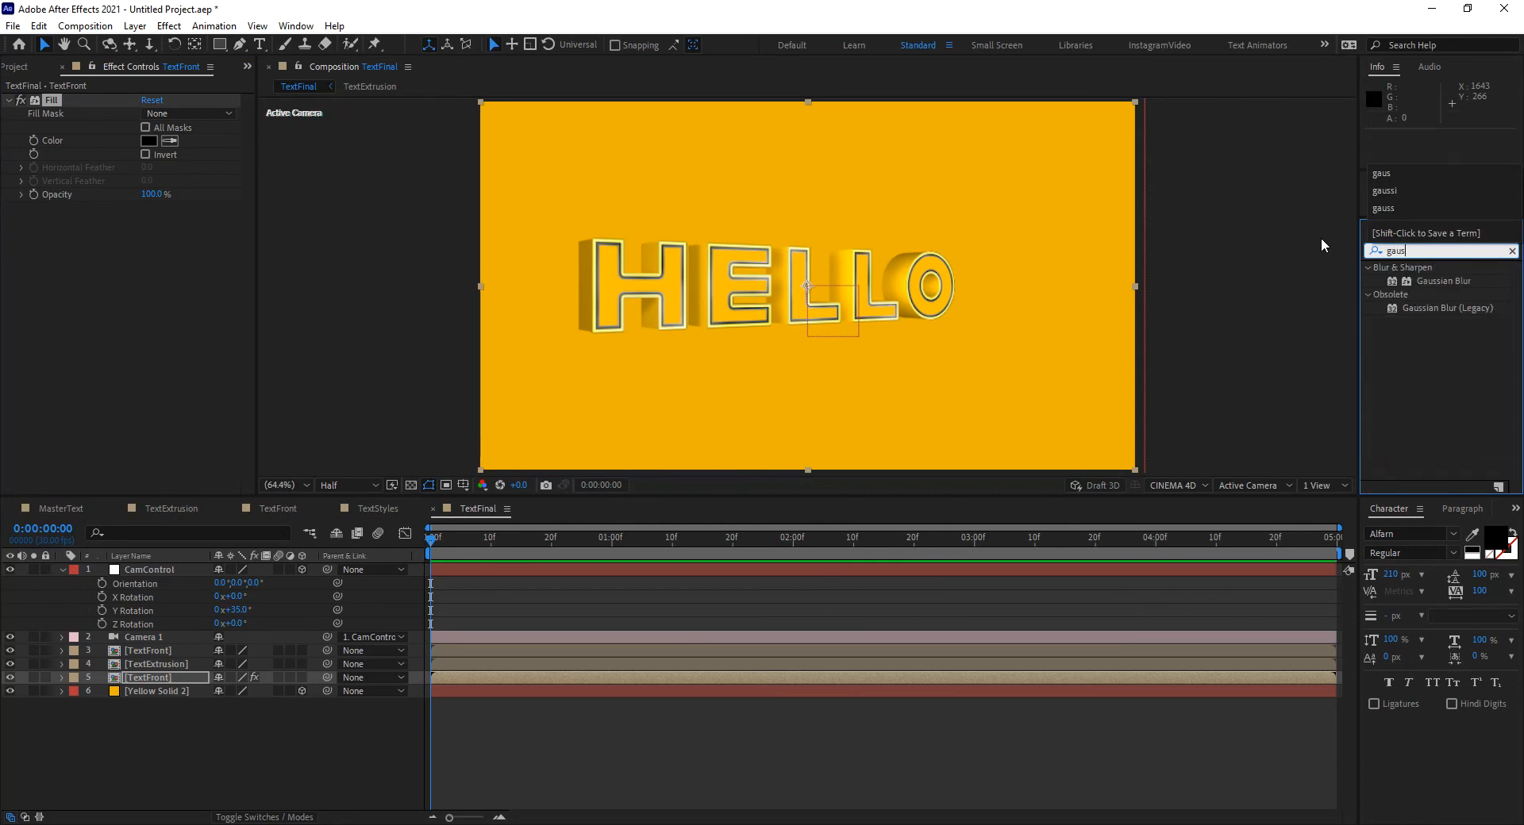
left_click_drag(1427, 281, 197, 316)
left_click_drag(147, 223, 358, 223)
left_click(153, 221)
type("24")
key("Return")
left_click(152, 222)
type("30")
key("Return")
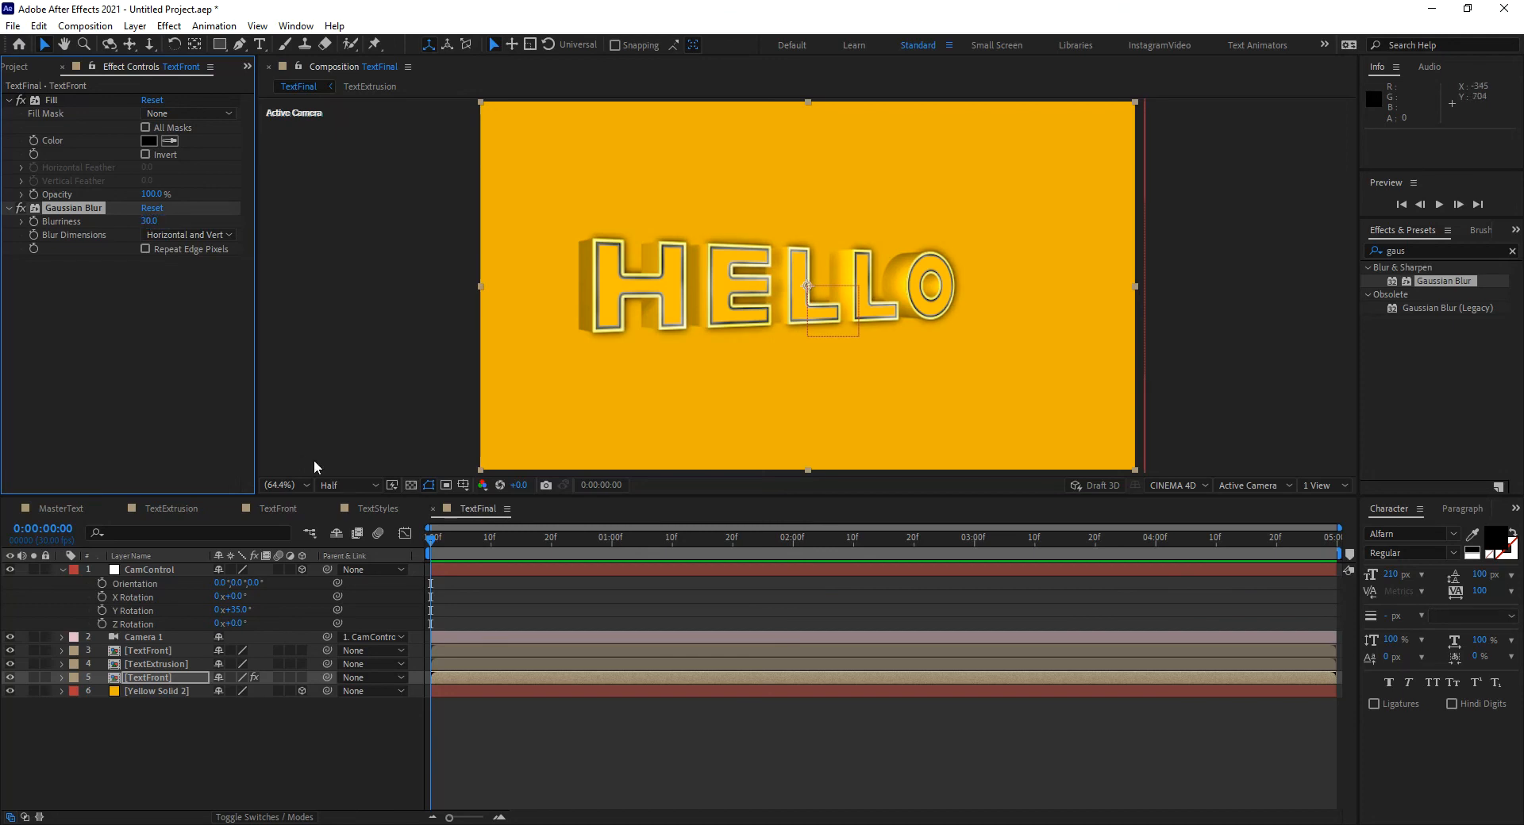
Set the Y Rotation of the CamControl null to 22° and clear the layer selection.
mouse_move(252, 611)
left_mouse_down()
mouse_move(230, 623)
mouse_move(258, 638)
left_mouse_up()
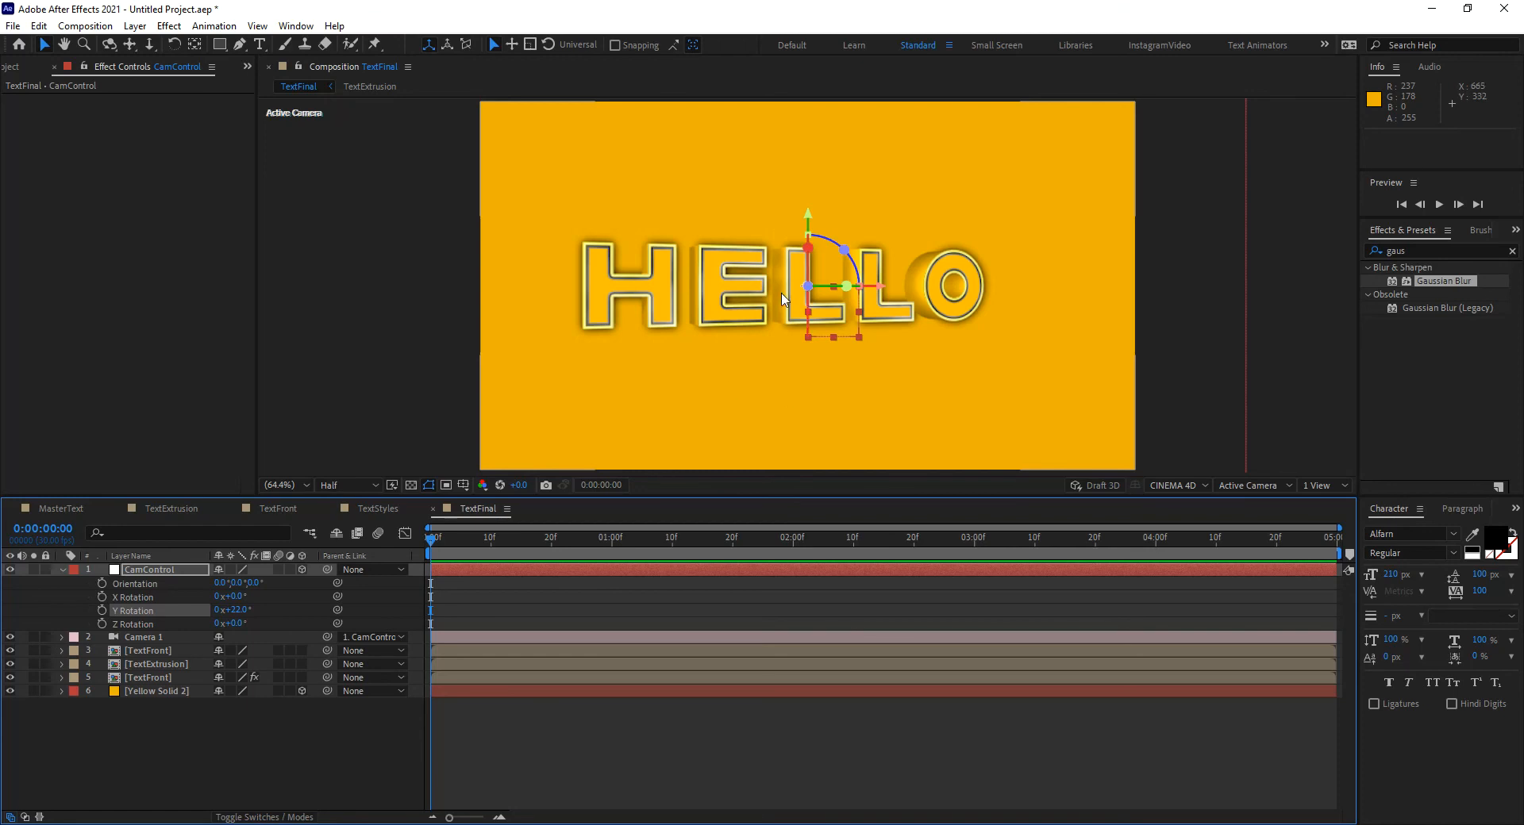
left_click(213, 728)
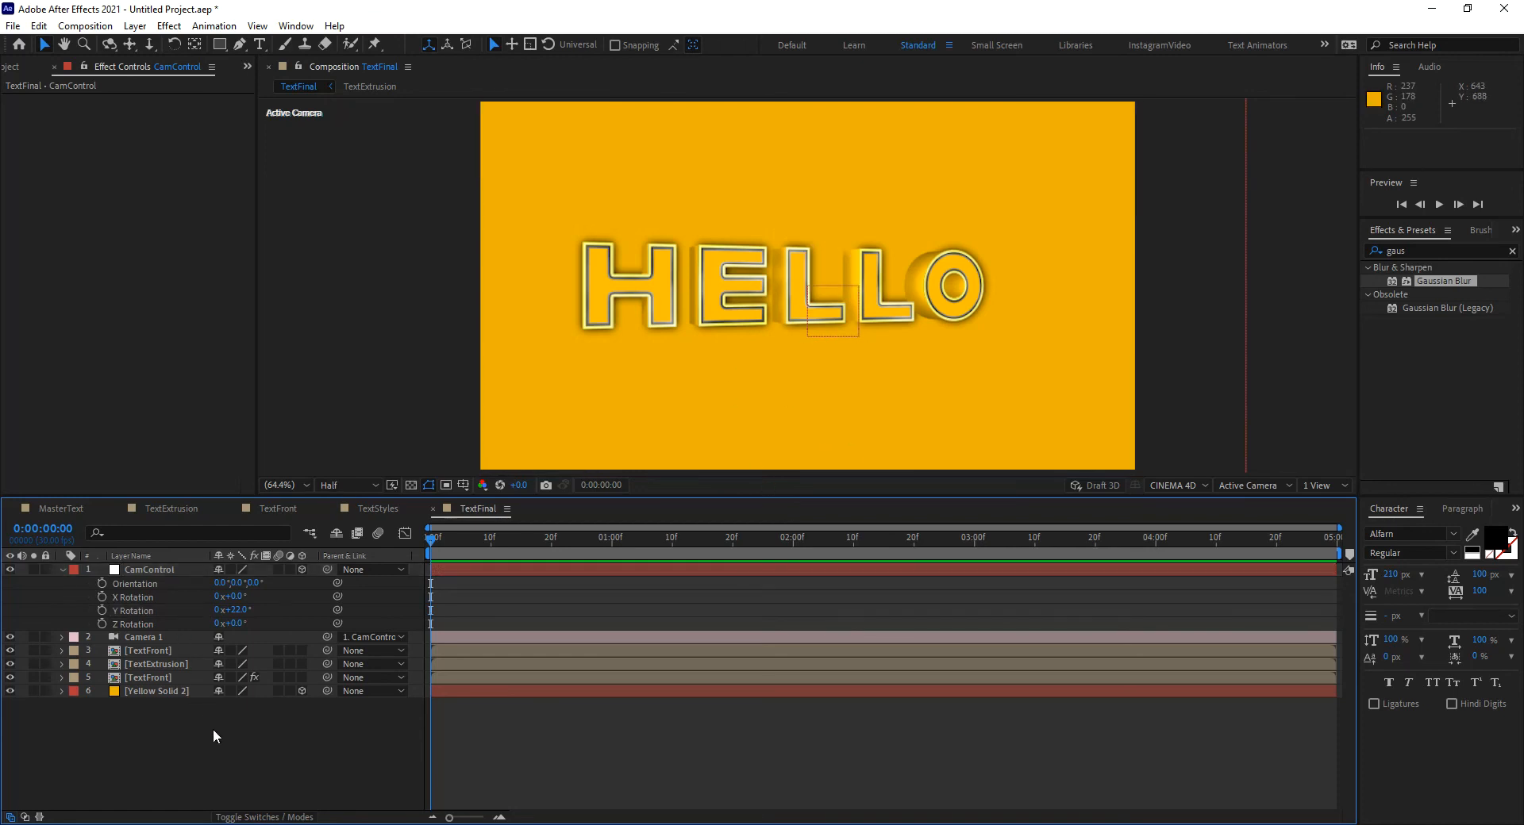
Add a shadow-casting point light to TextFinal with 100% intensity and 50% shadow darkness.
key("ctrl+alt+shift+l")
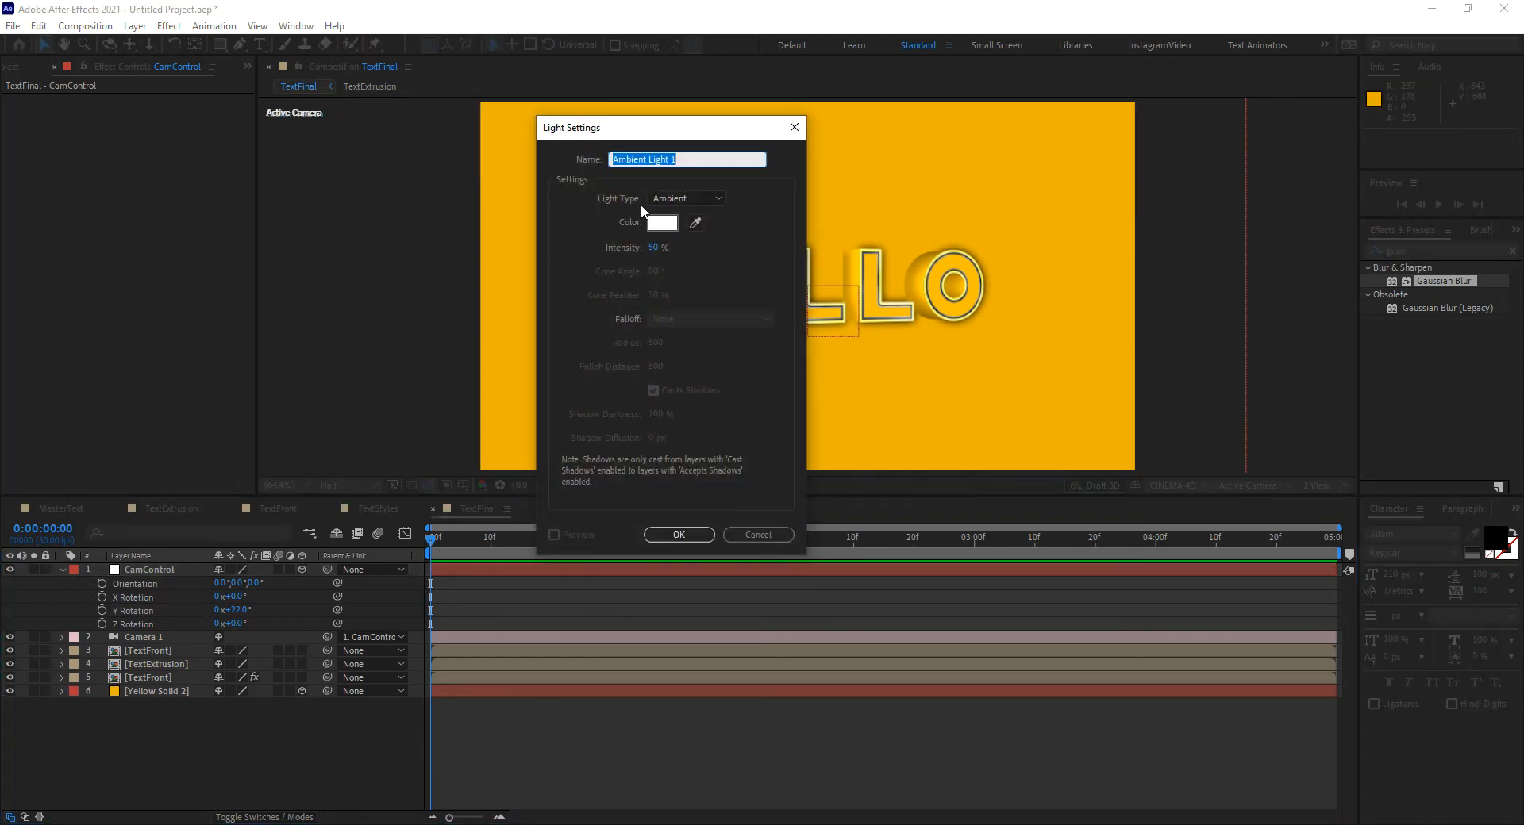
left_click(684, 198)
left_click(684, 230)
left_click(701, 196)
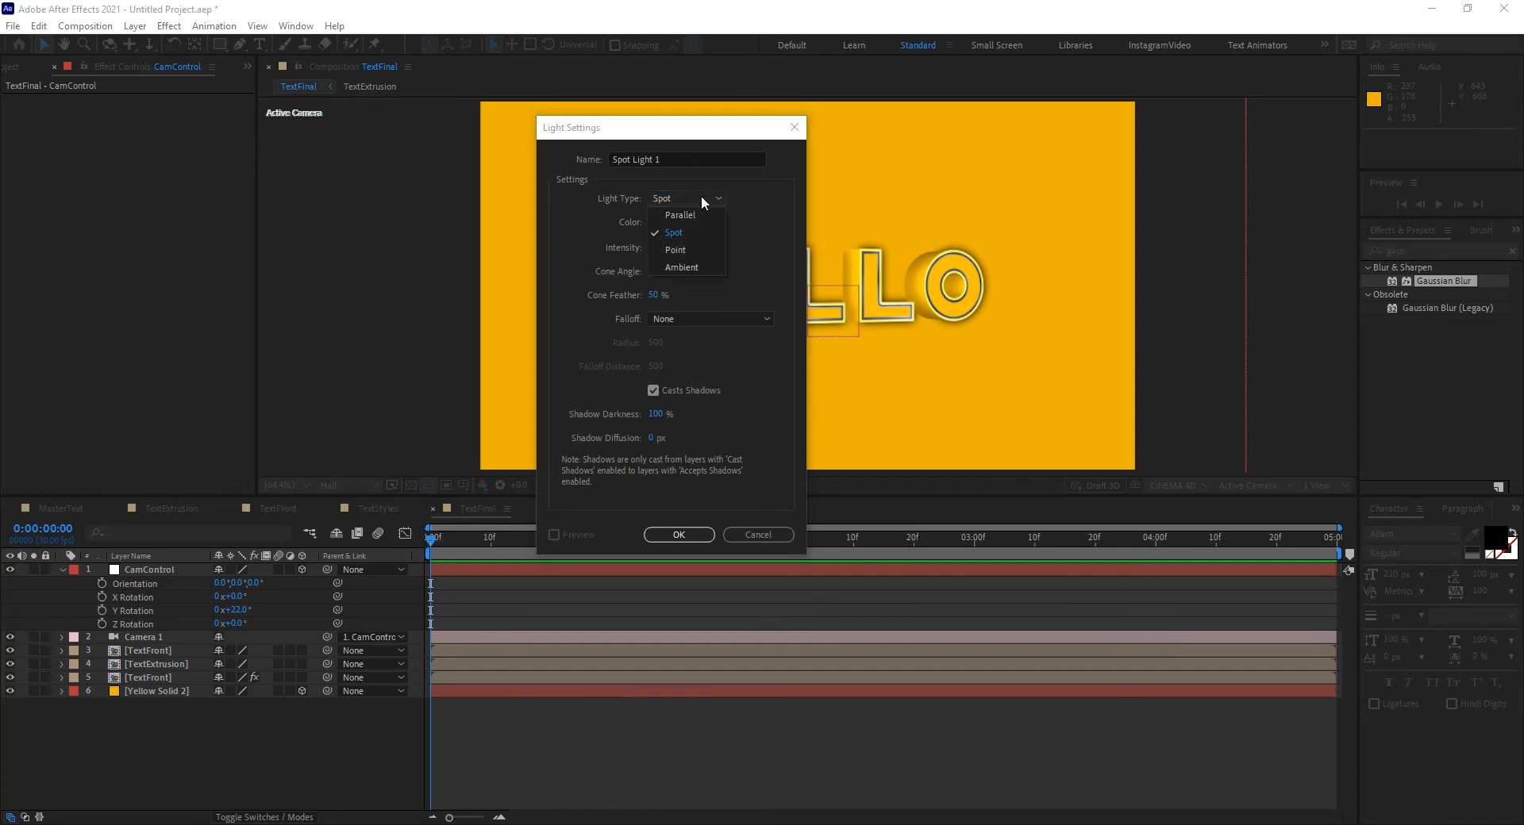
left_click(692, 250)
left_click(655, 246)
type("100")
left_click(654, 413)
key("Tab")
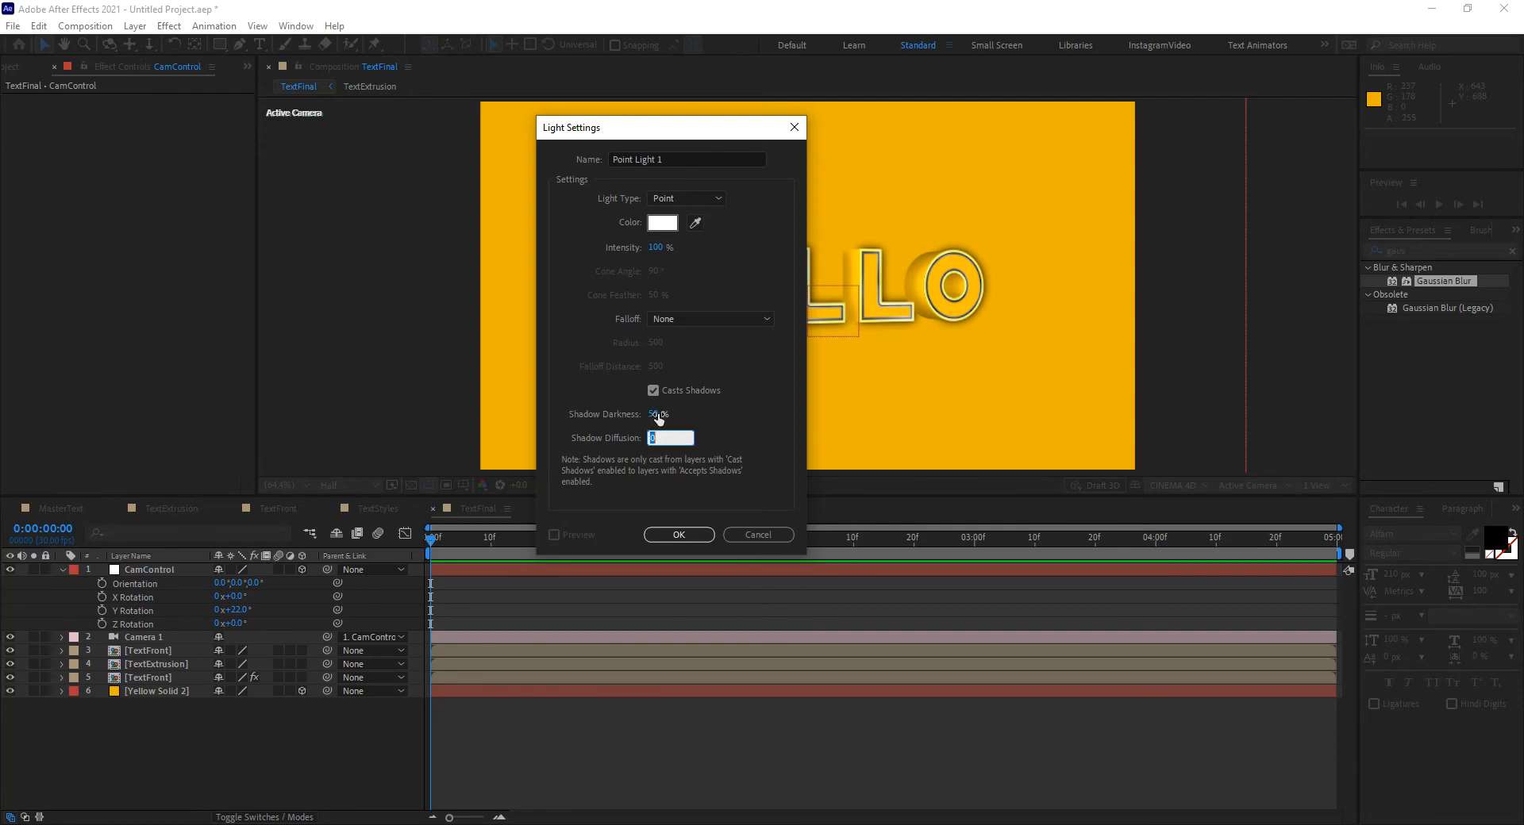
key("Return")
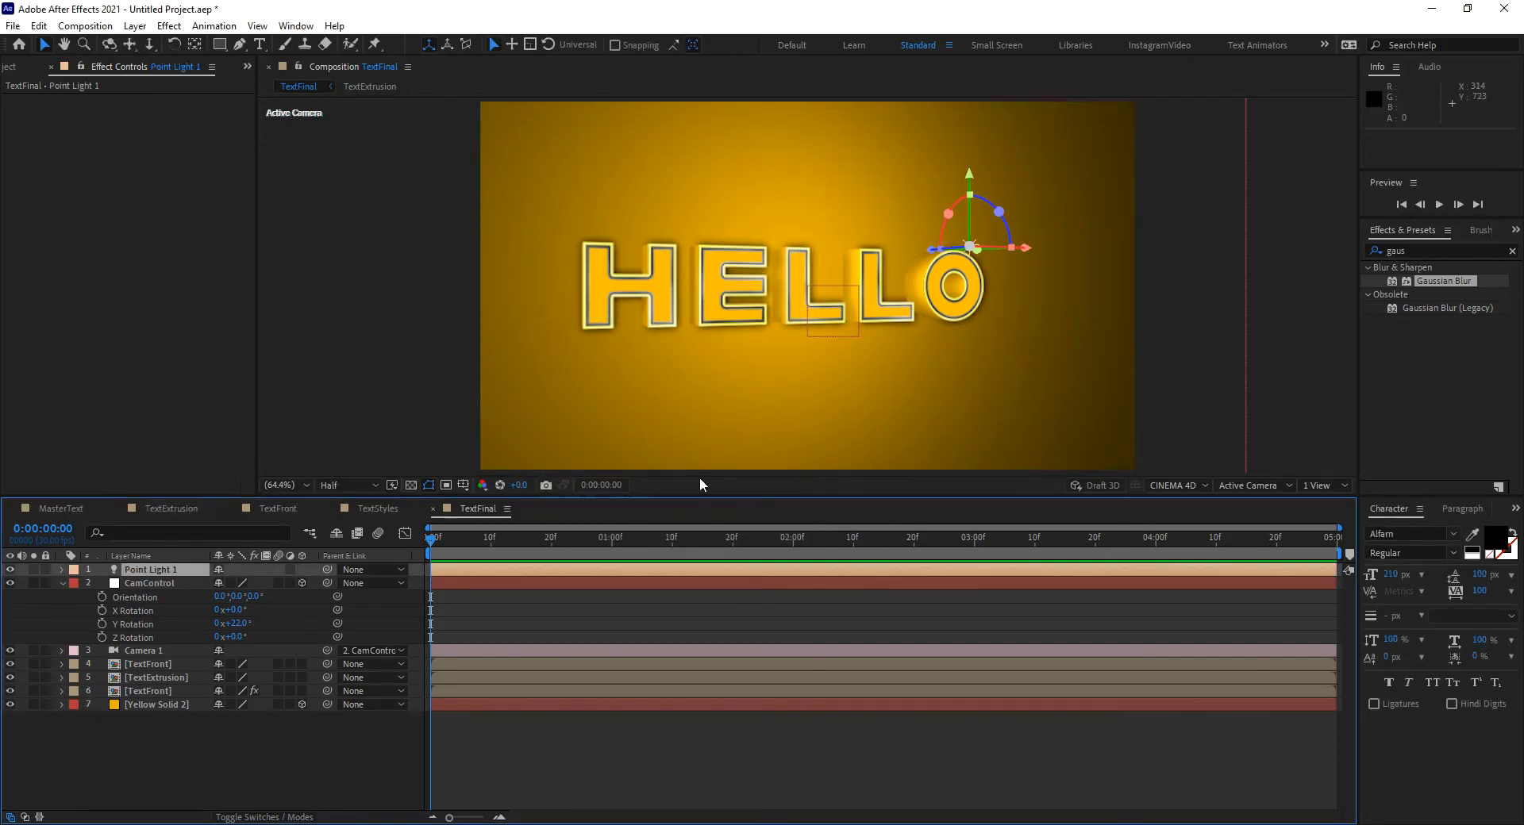
Set the Y Rotation of the CamControl null to 23°.
left_click(175, 706)
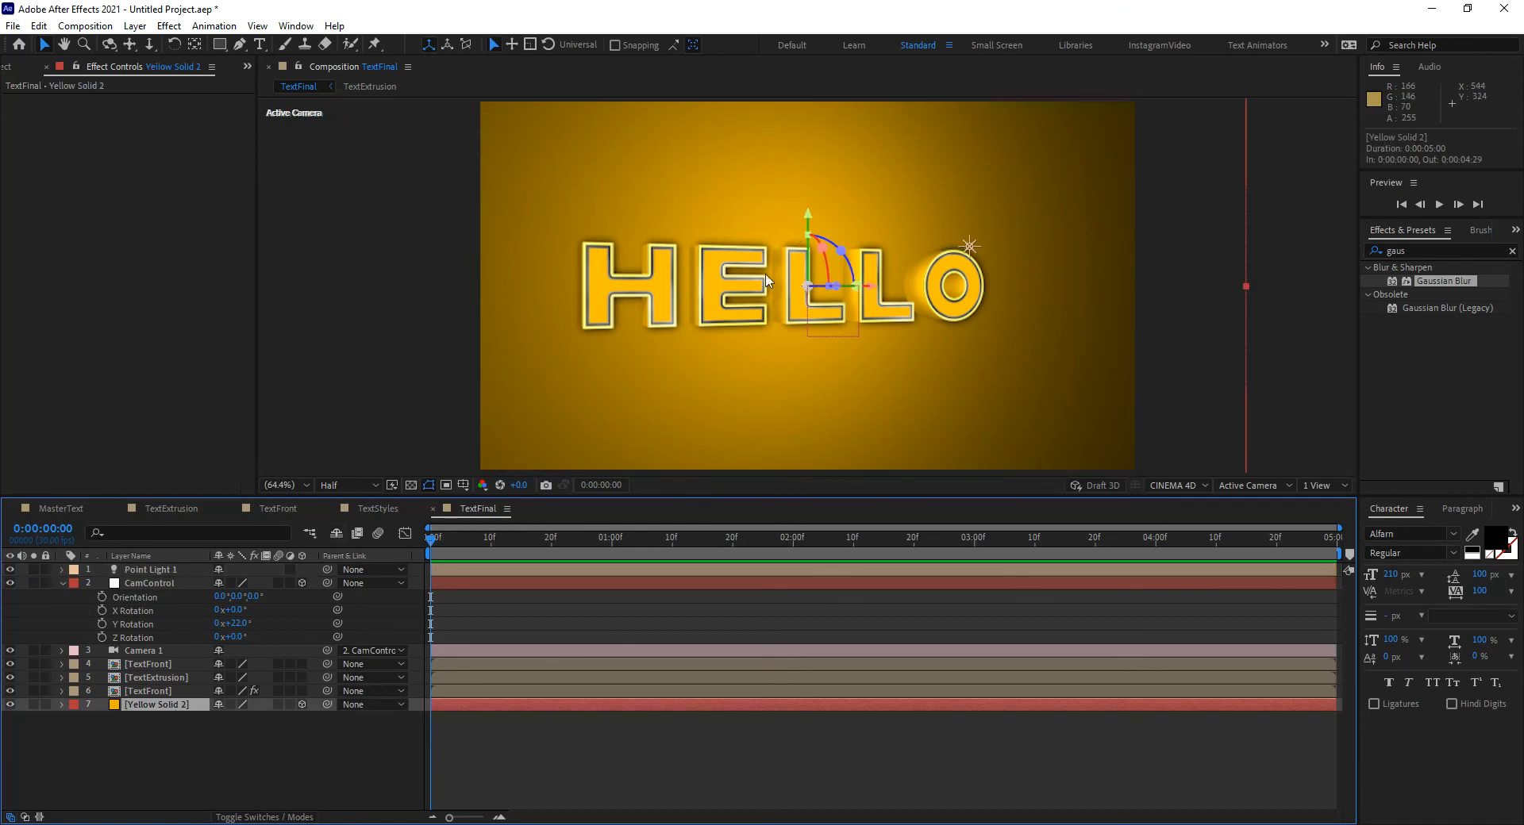
left_click_drag(242, 624, 243, 623)
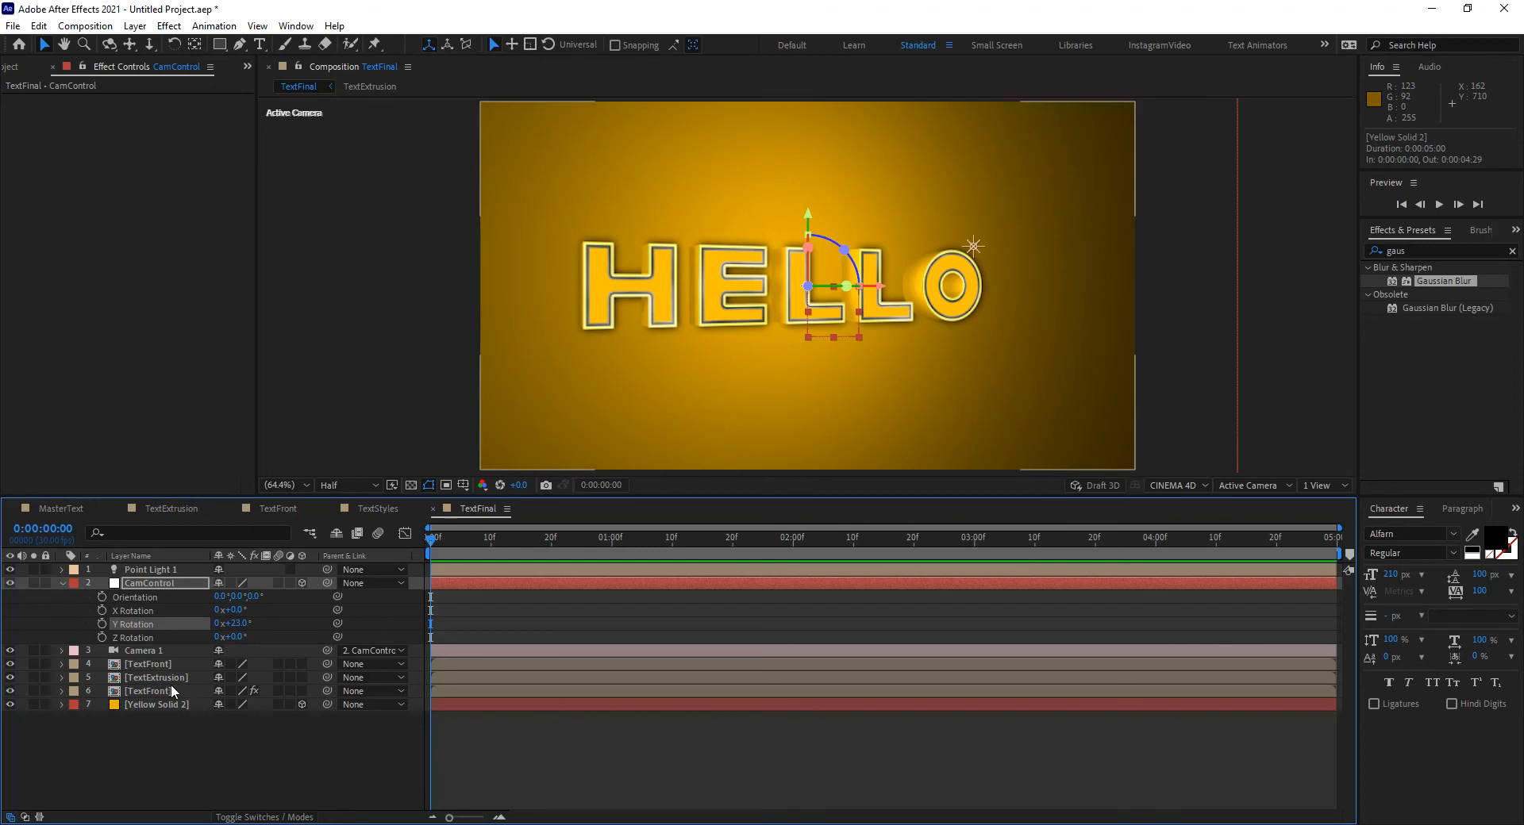
Move the yellow background solid back by setting its Z position to 100.
left_click(150, 704)
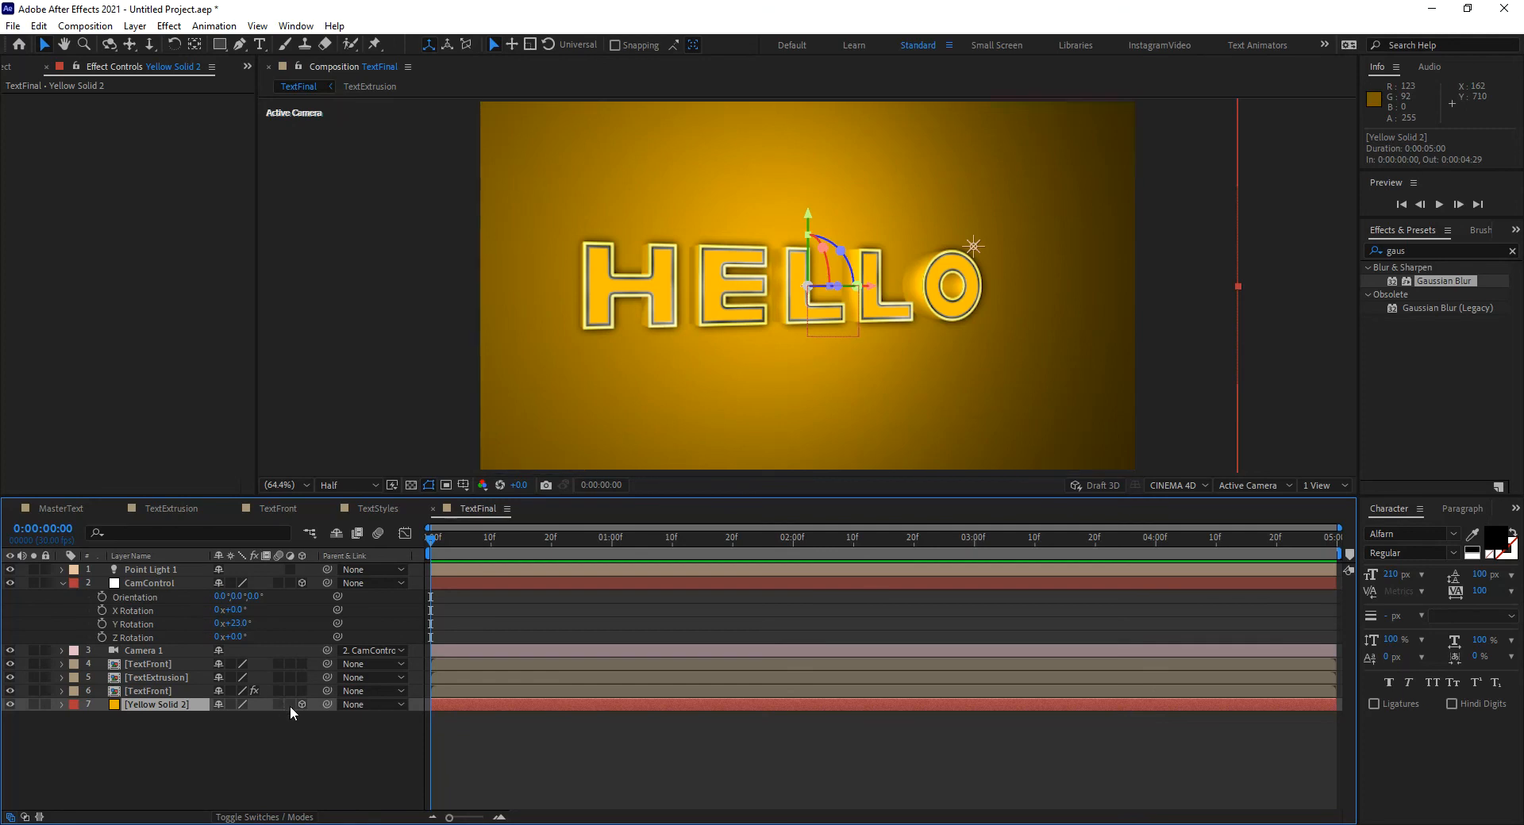
key("p")
left_click(268, 719)
type("100")
key("Return")
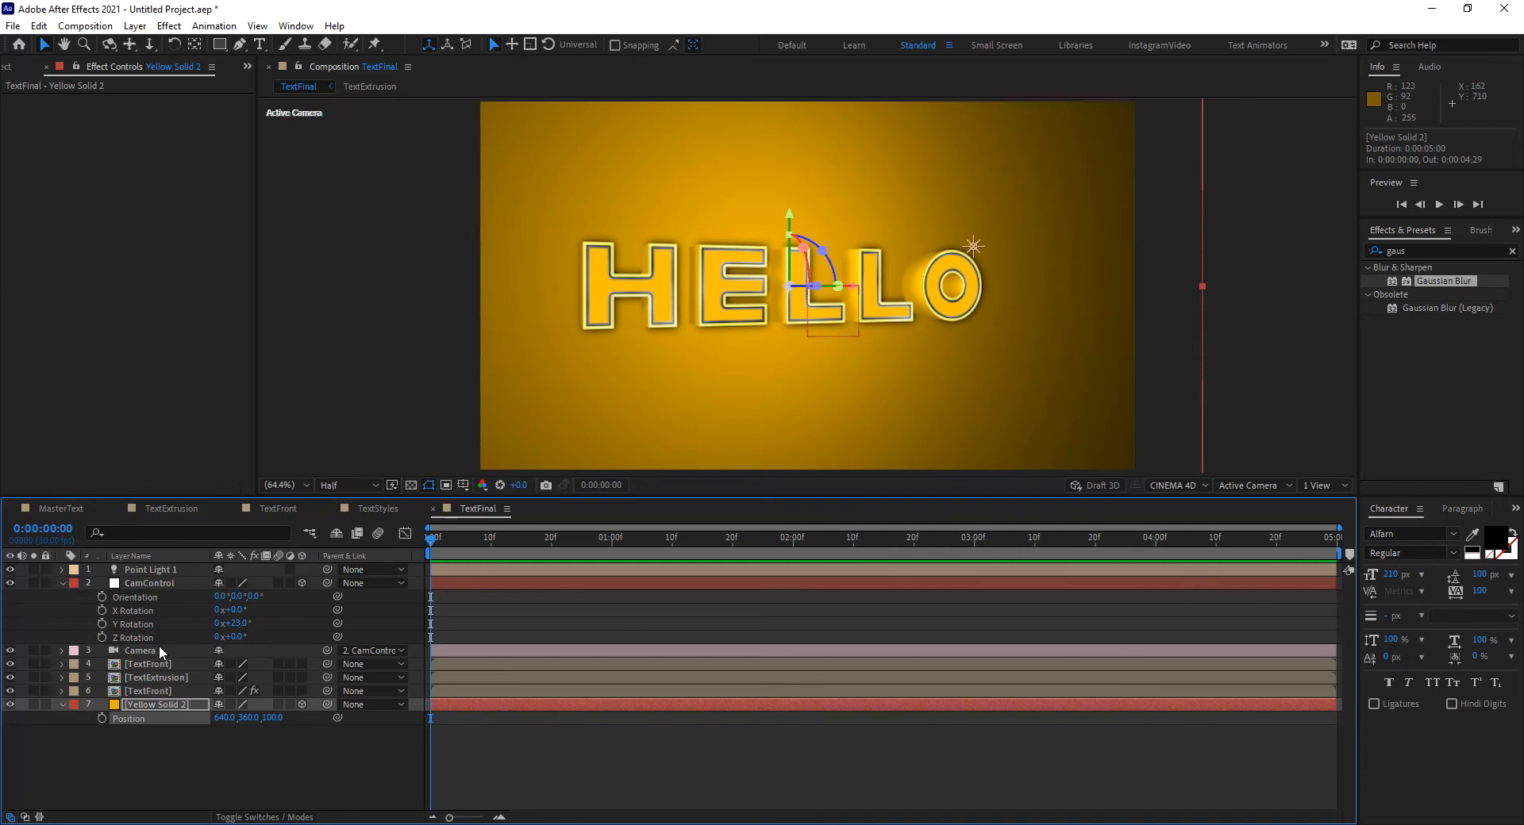
Rename the blurred TextFront copy to TextBack and reveal its Position property.
left_click(150, 692)
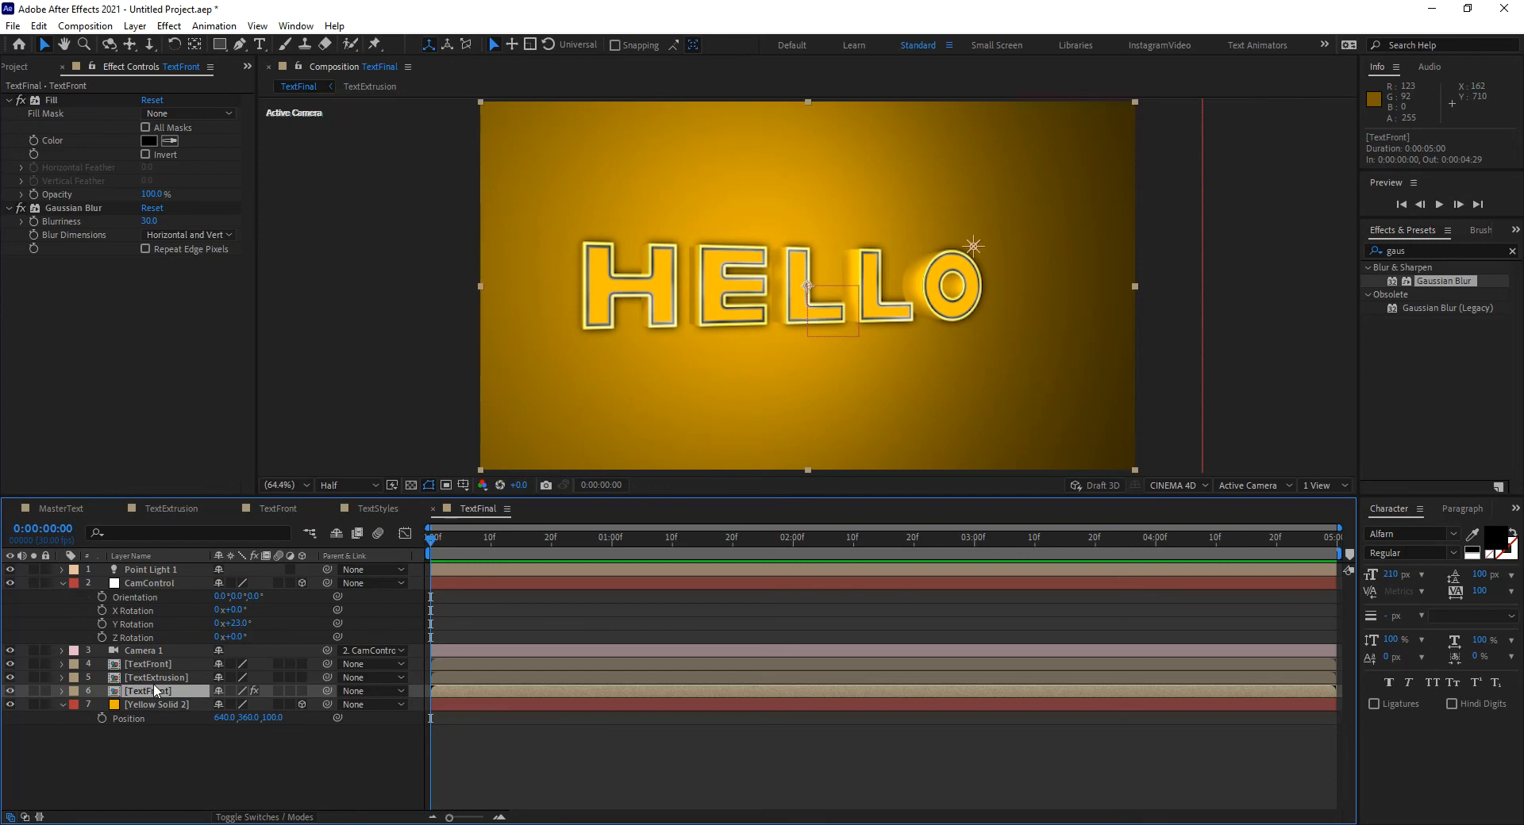
key("Return")
type("TextBack")
key("Return")
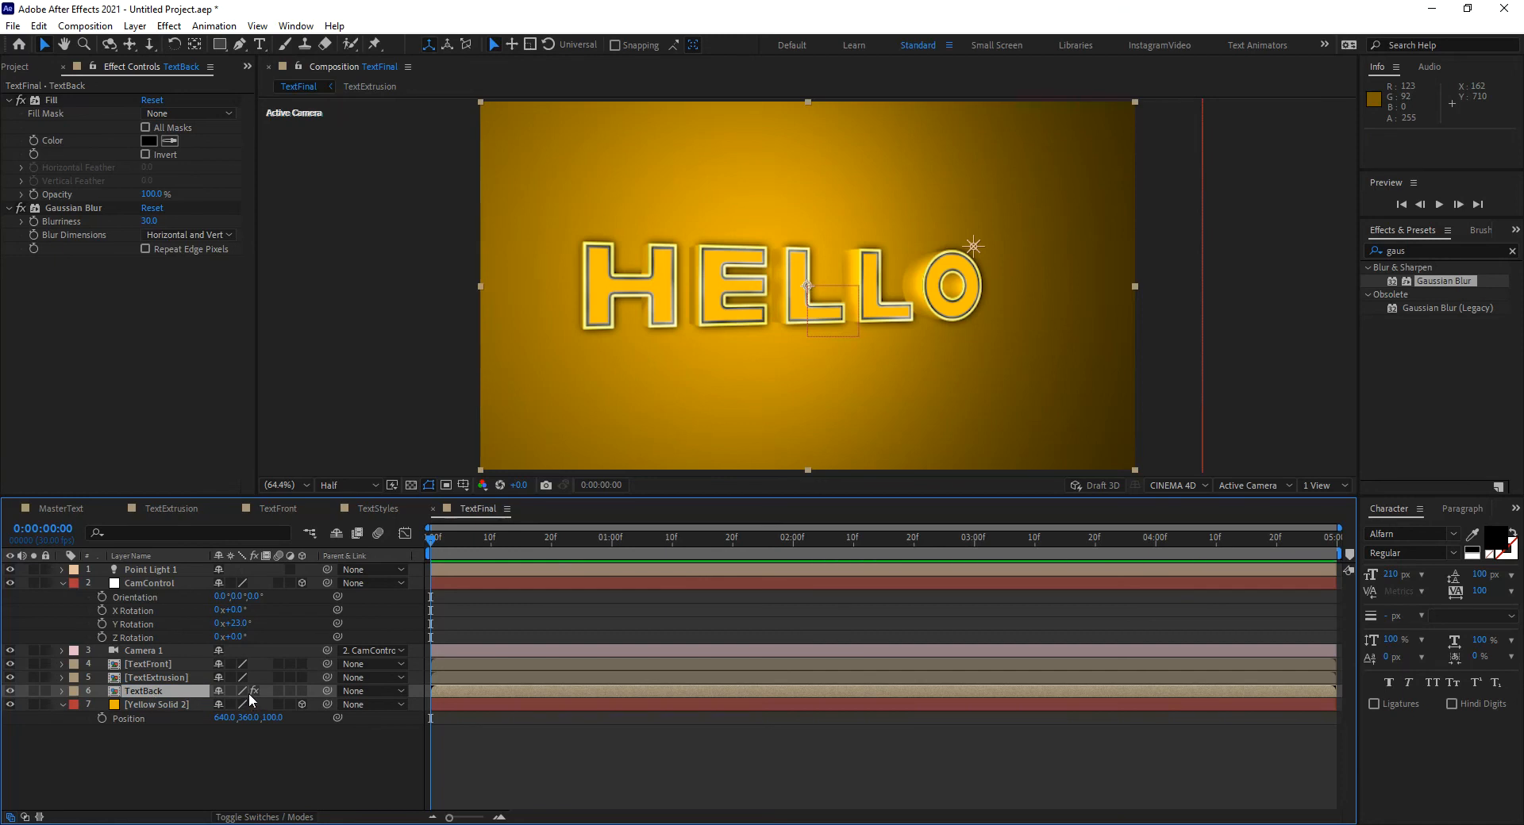
key("p")
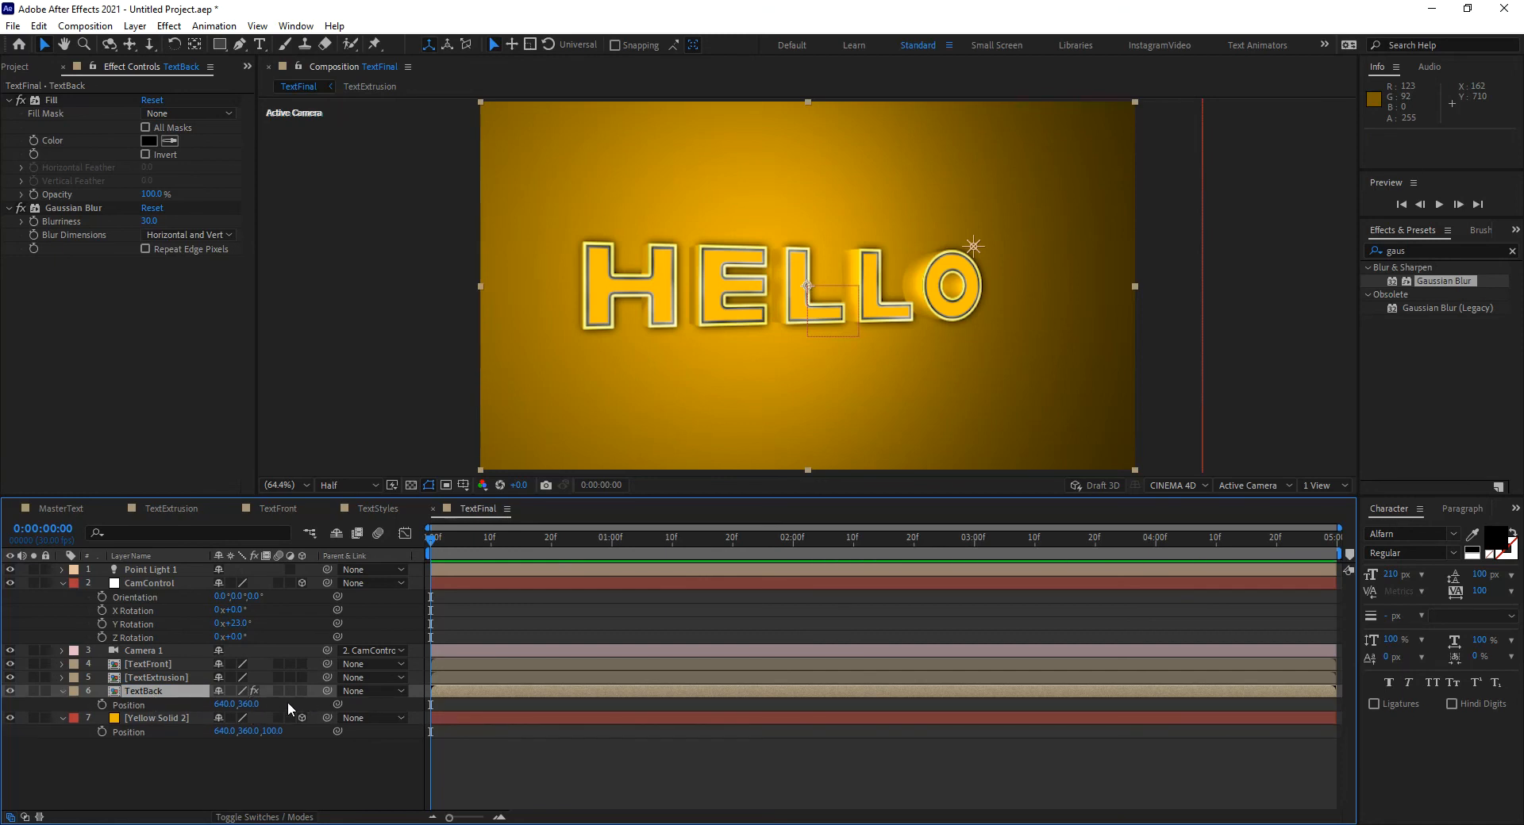
Try turning the TextBack layer into a 3D layer, and undo it.
left_click(303, 691)
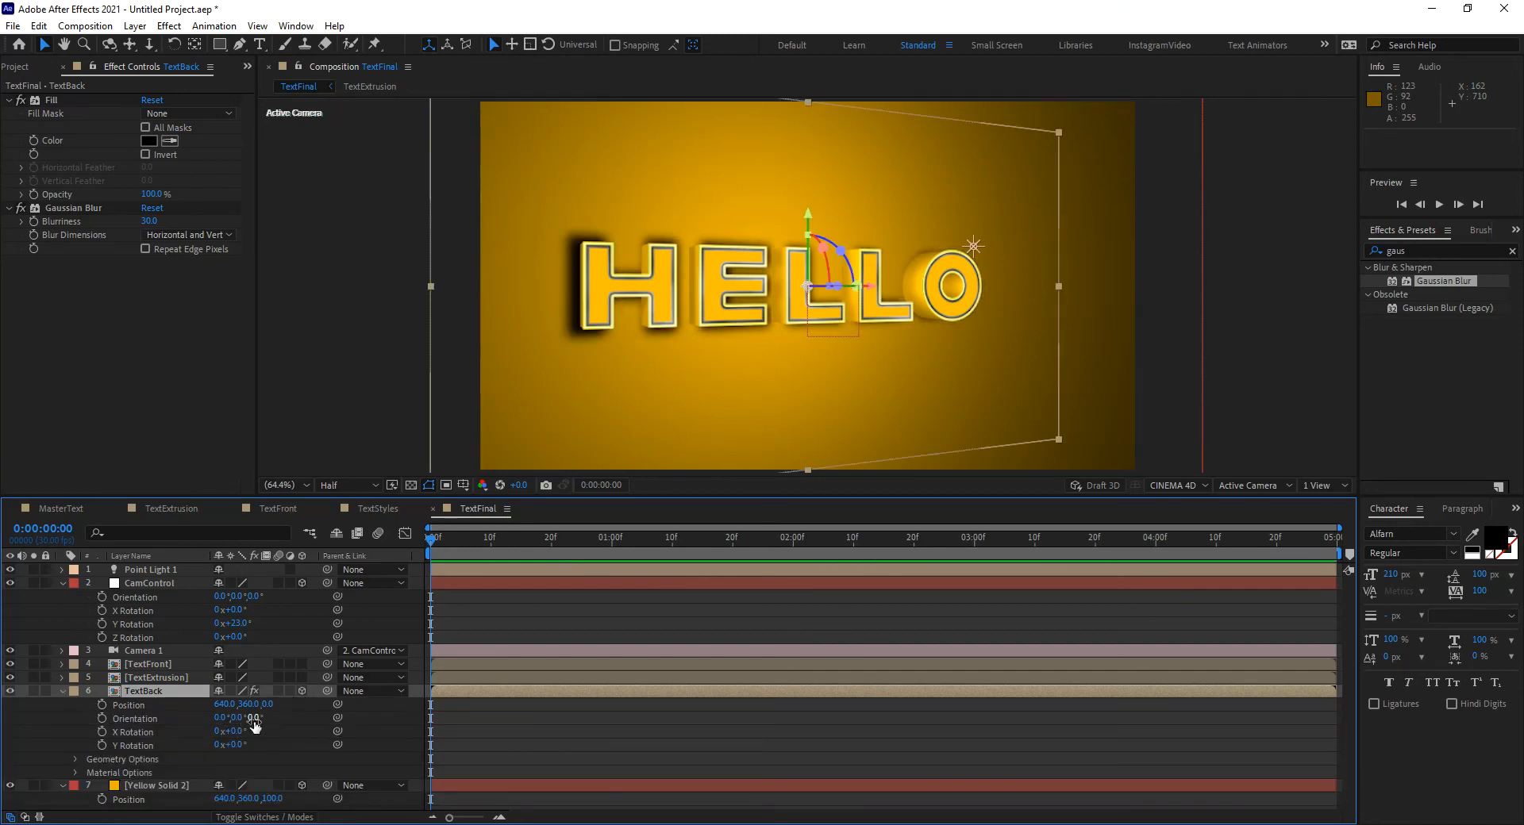
key("ctrl+z")
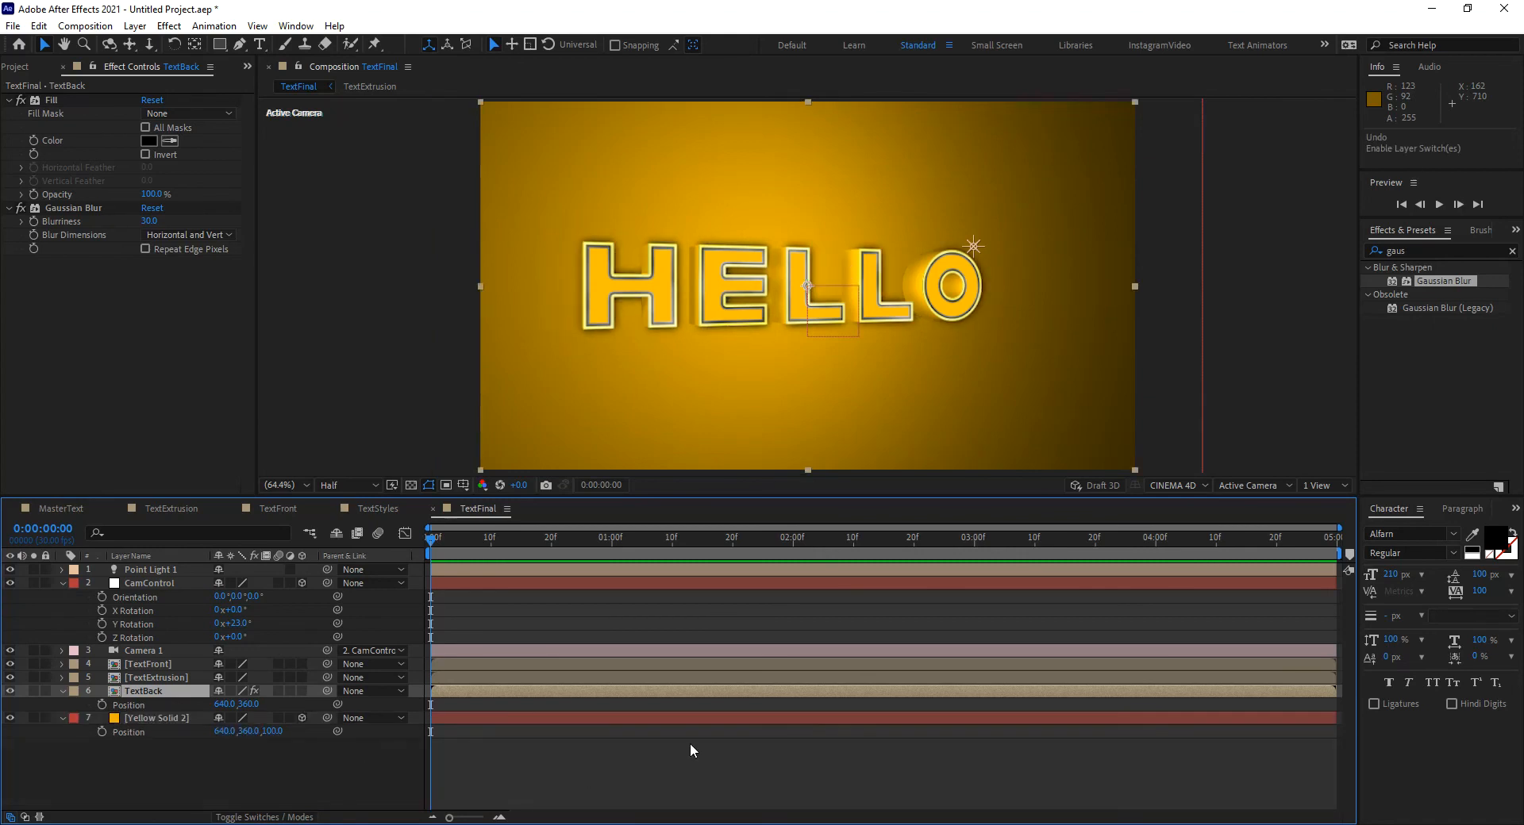
left_click(690, 746)
Go to frame 26 and set the CamControl null's Y Rotation to 14°.
left_click_drag(545, 538, 585, 546)
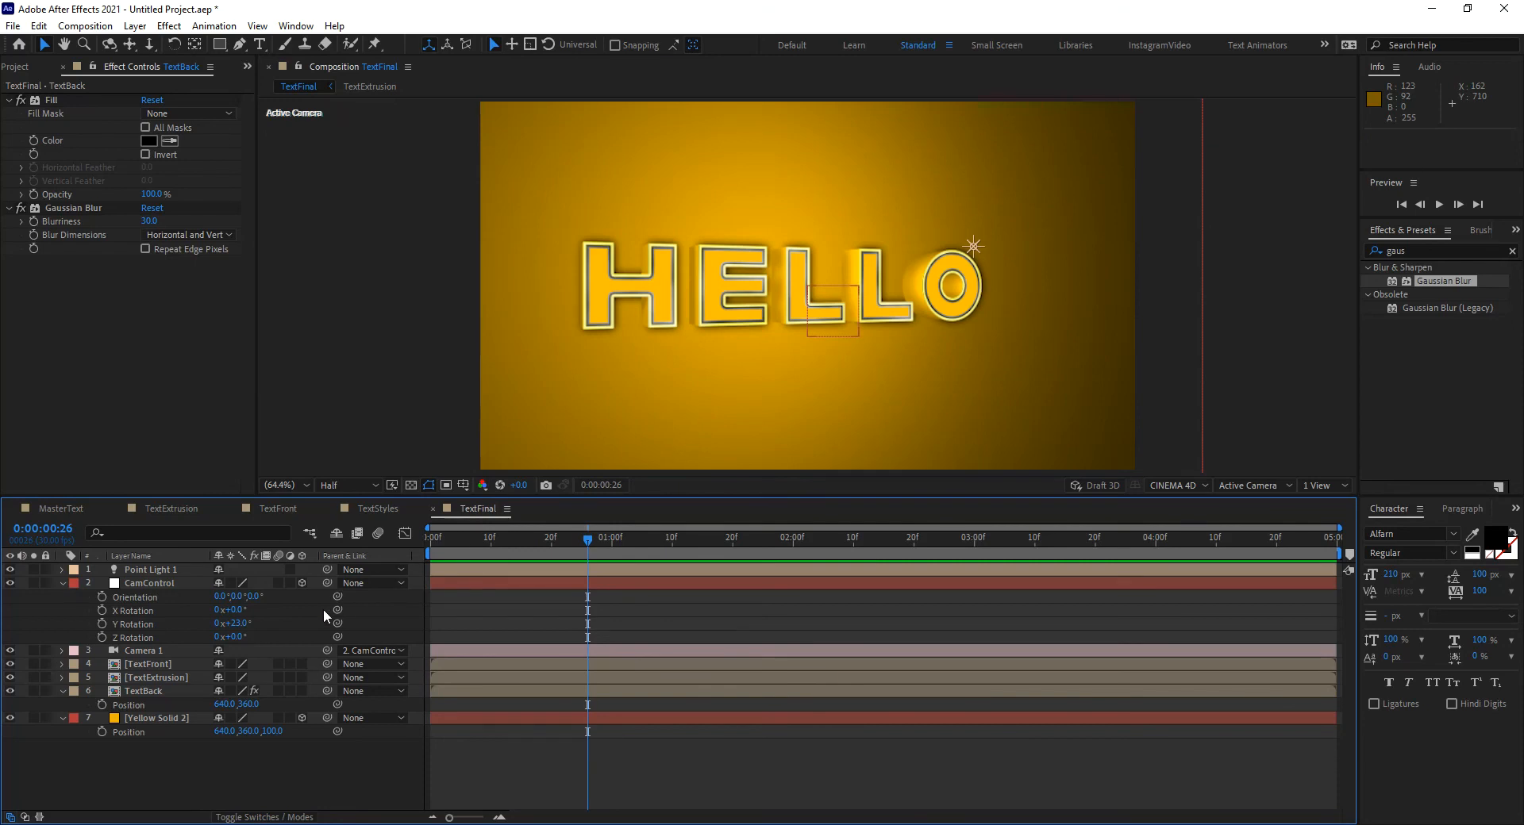
left_click_drag(238, 623, 228, 618)
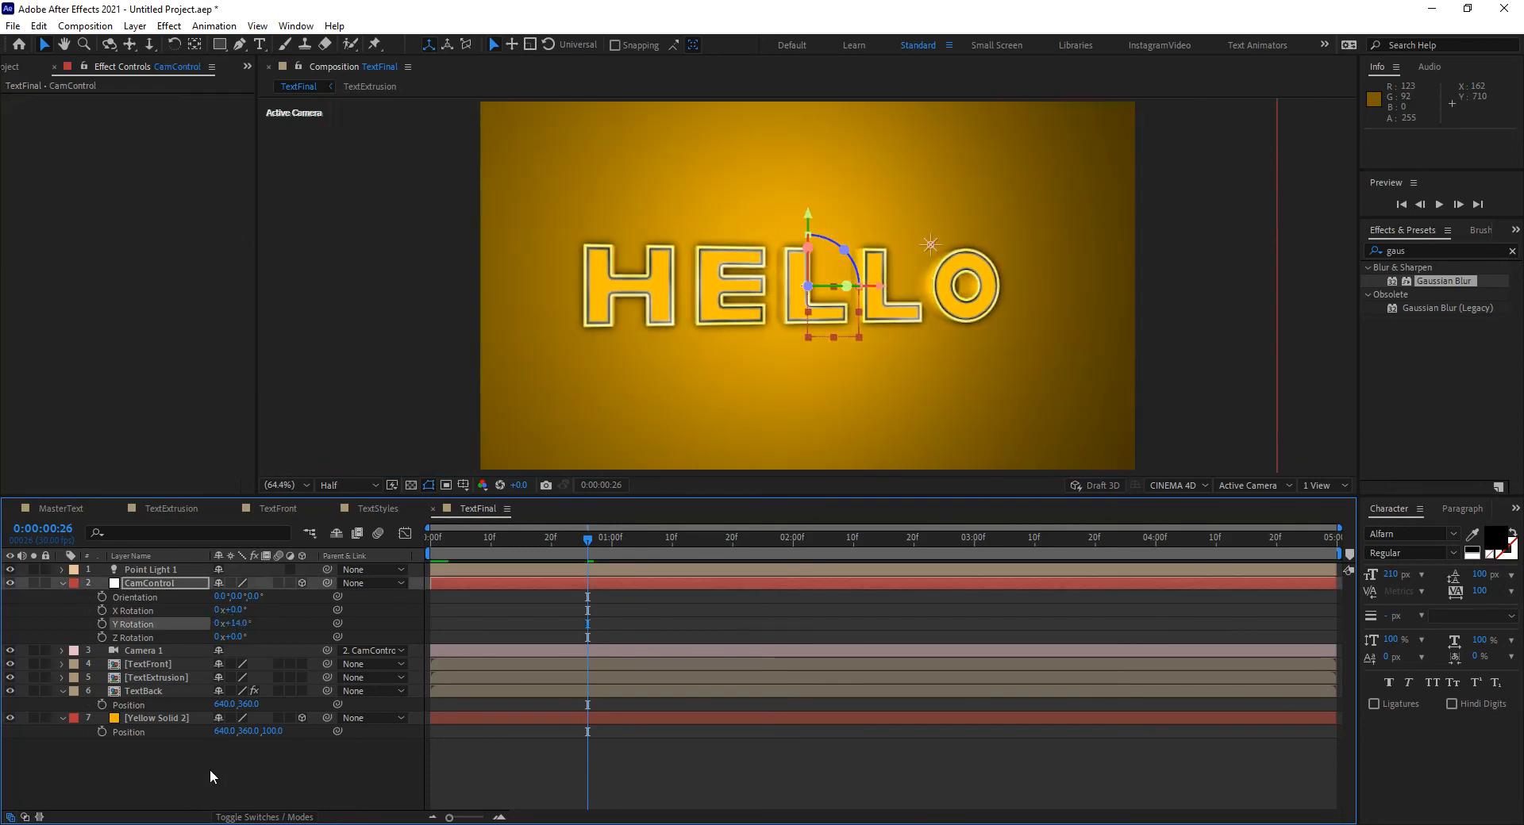
In the TextStyles composition, add White Solid 1 from the Solids folder directly above the TEXT 2 layer.
left_click(373, 507)
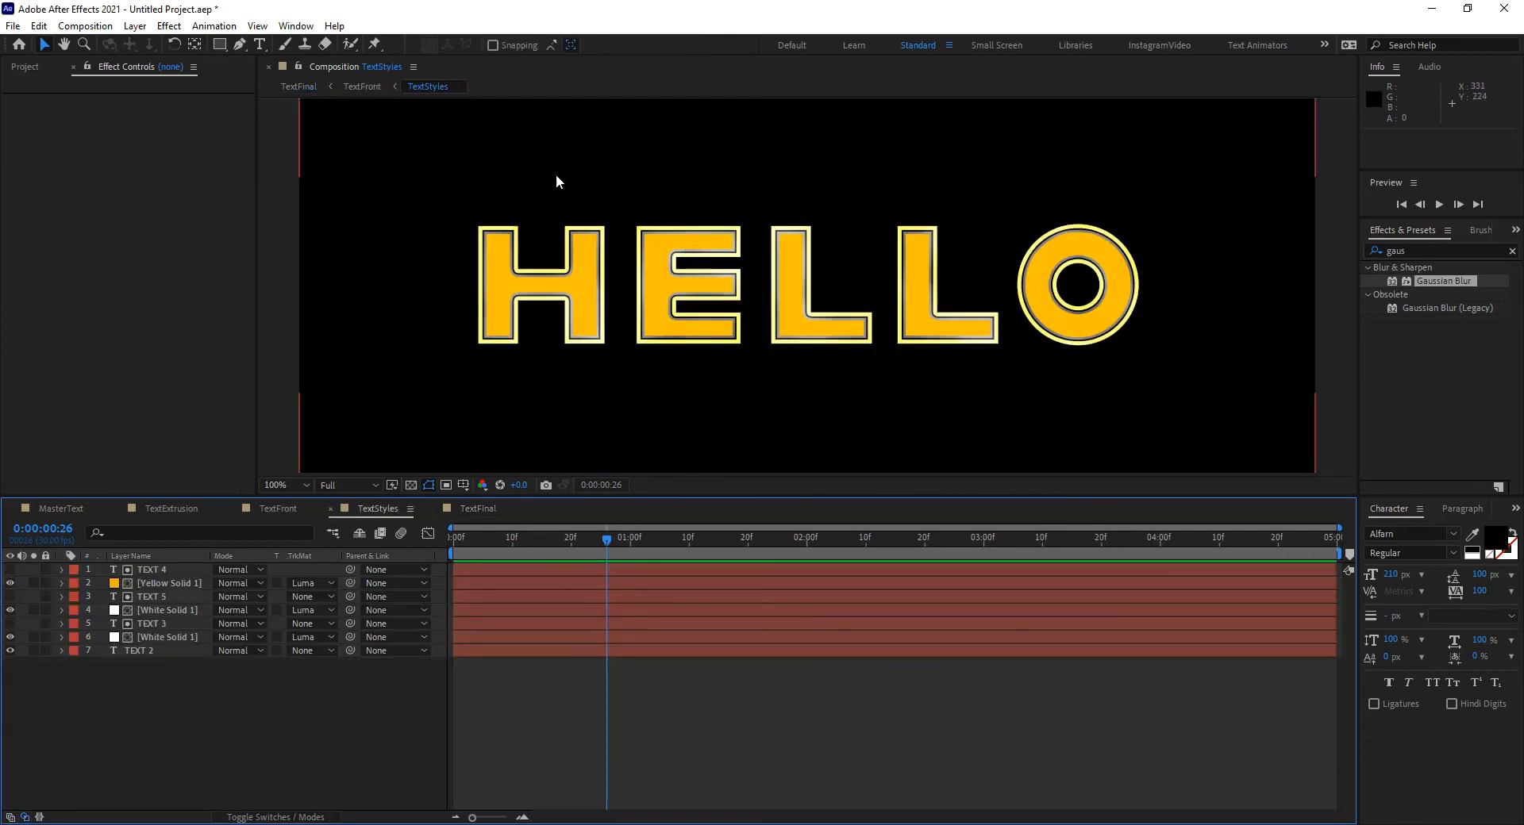
scroll(759, 316, "down", 4)
scroll(759, 316, "up", 2)
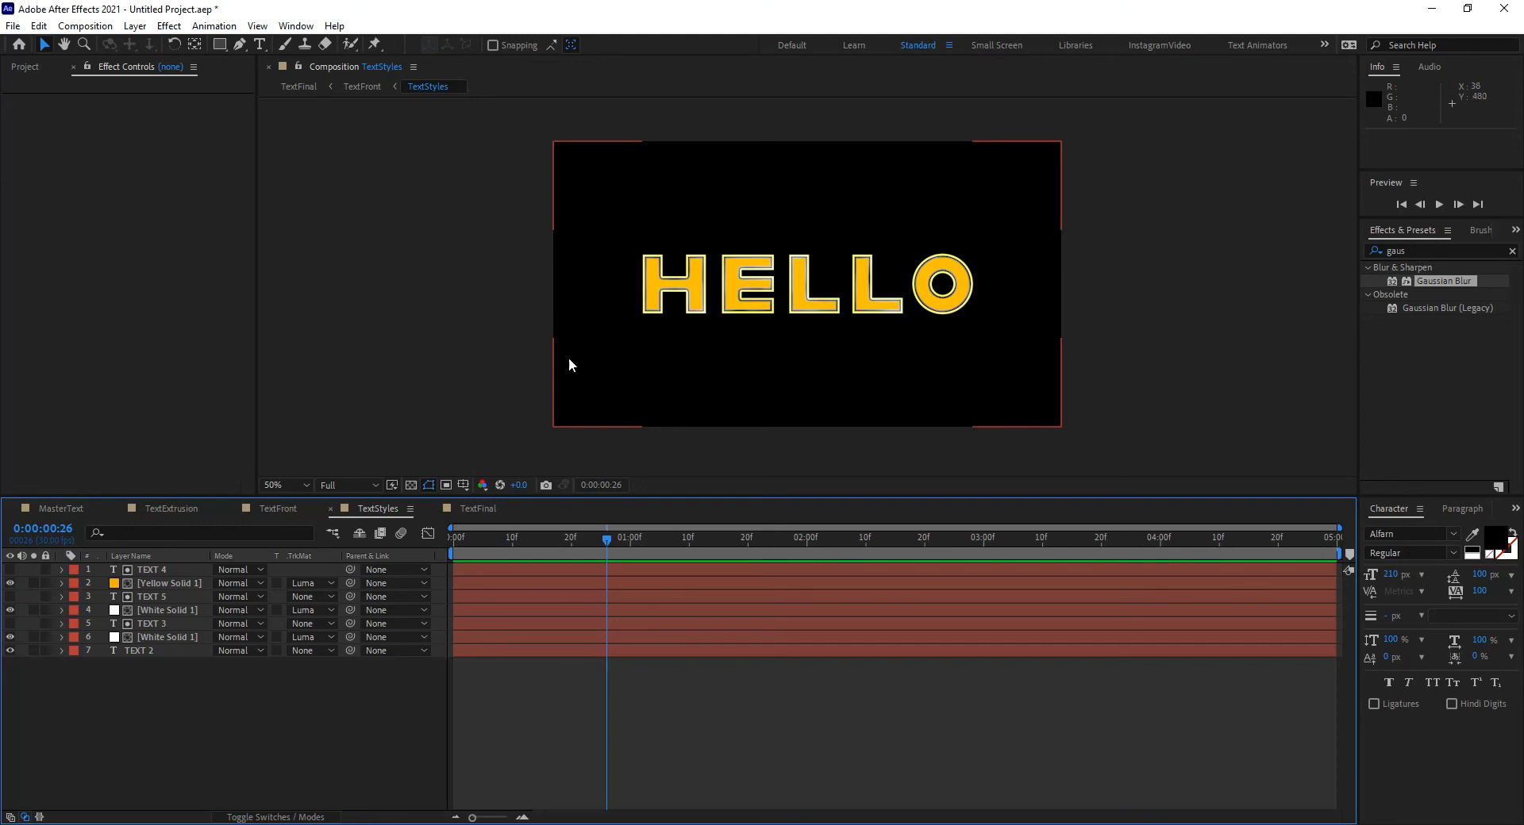
left_click(147, 651)
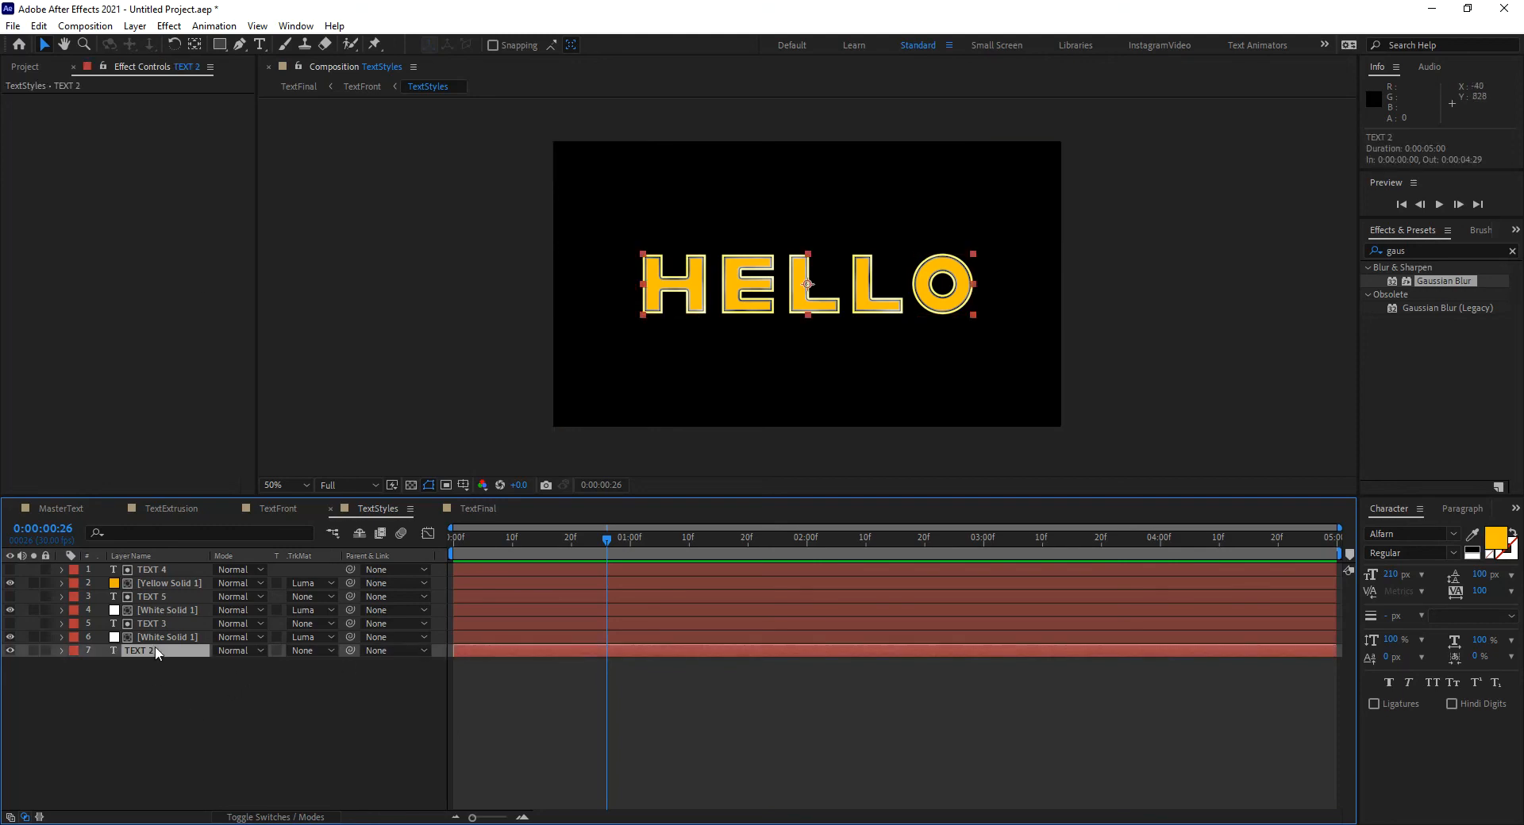
left_click(27, 68)
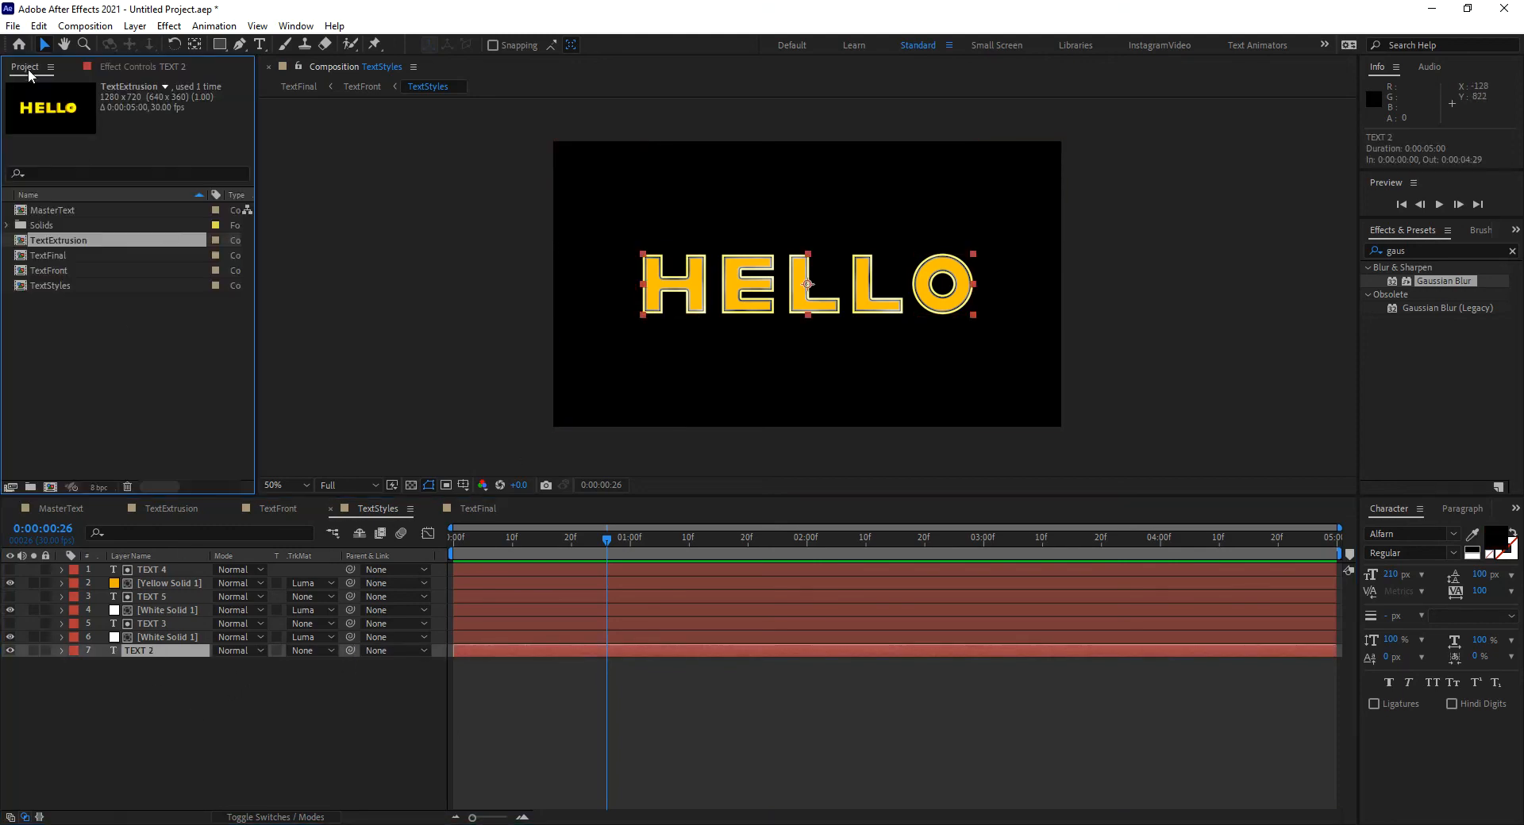
left_click(7, 227)
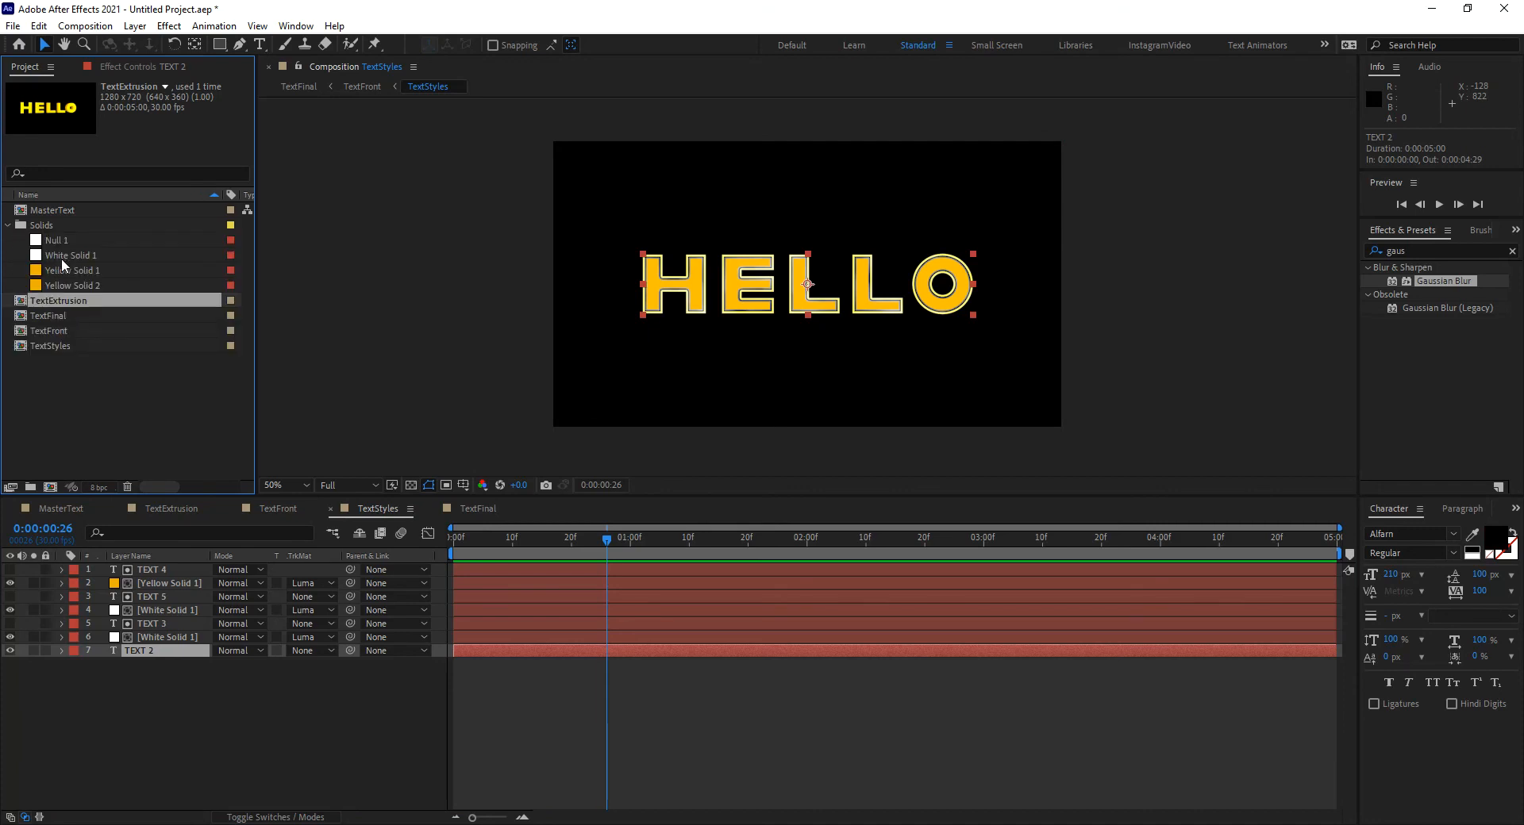
left_click_drag(62, 253, 89, 645)
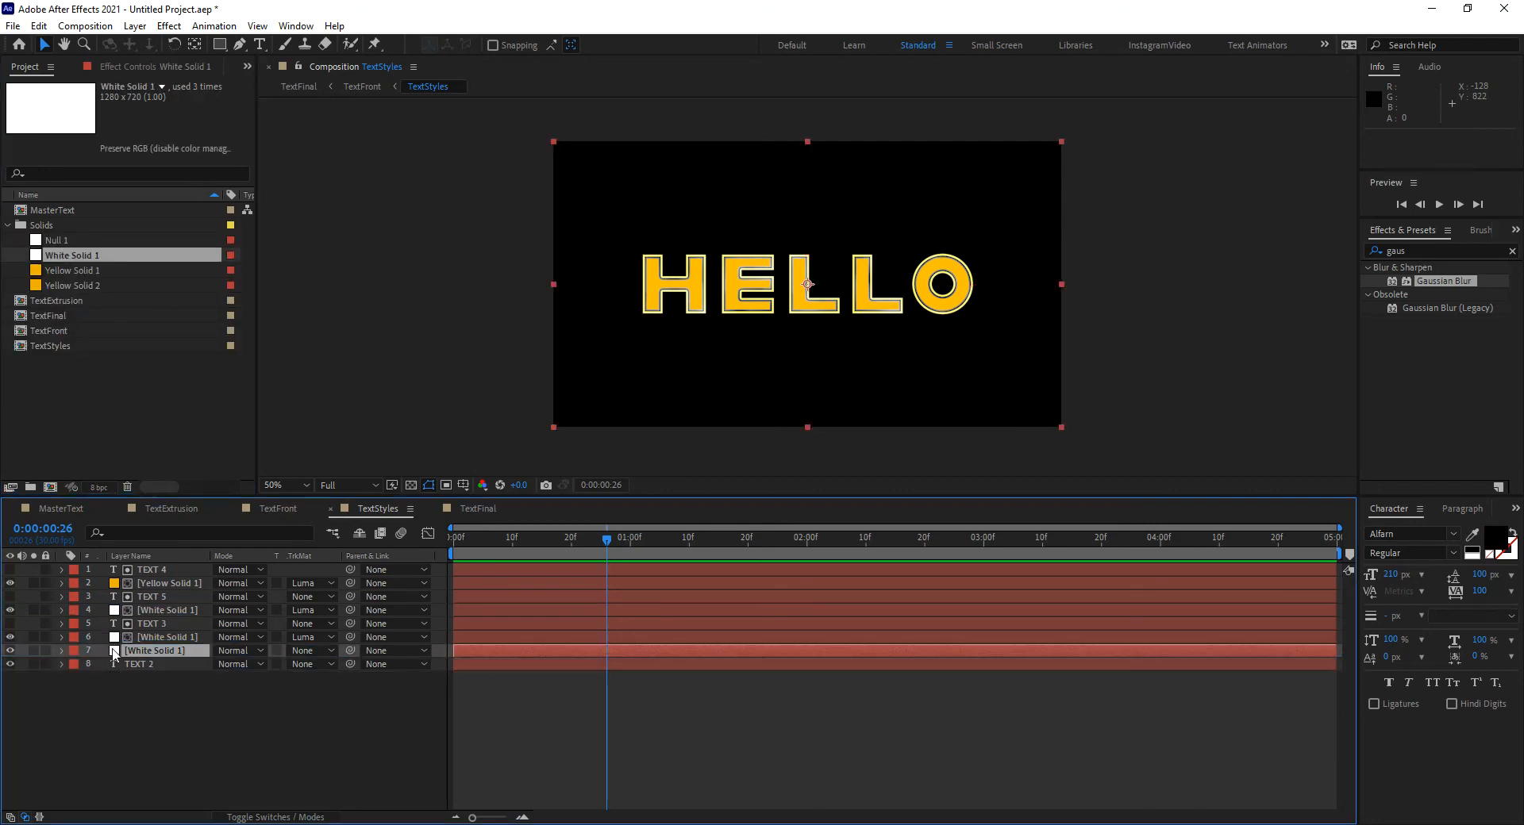
left_click(141, 662)
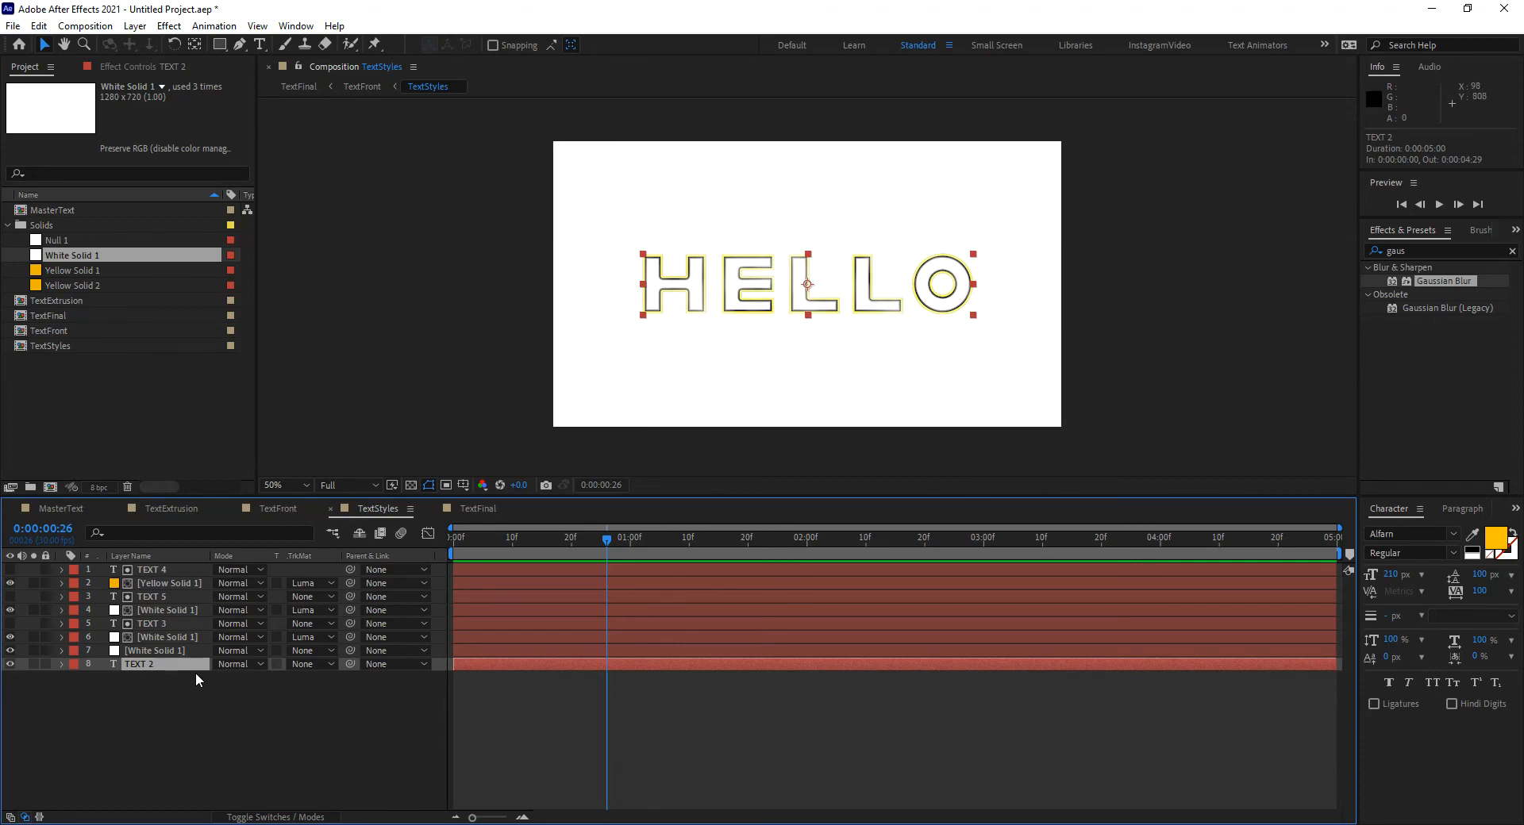
Mask the new white solid with an ellipse about 2168 × 772 px covering most of the text, and preserve underlying transparency.
left_click_drag(220, 44, 306, 80)
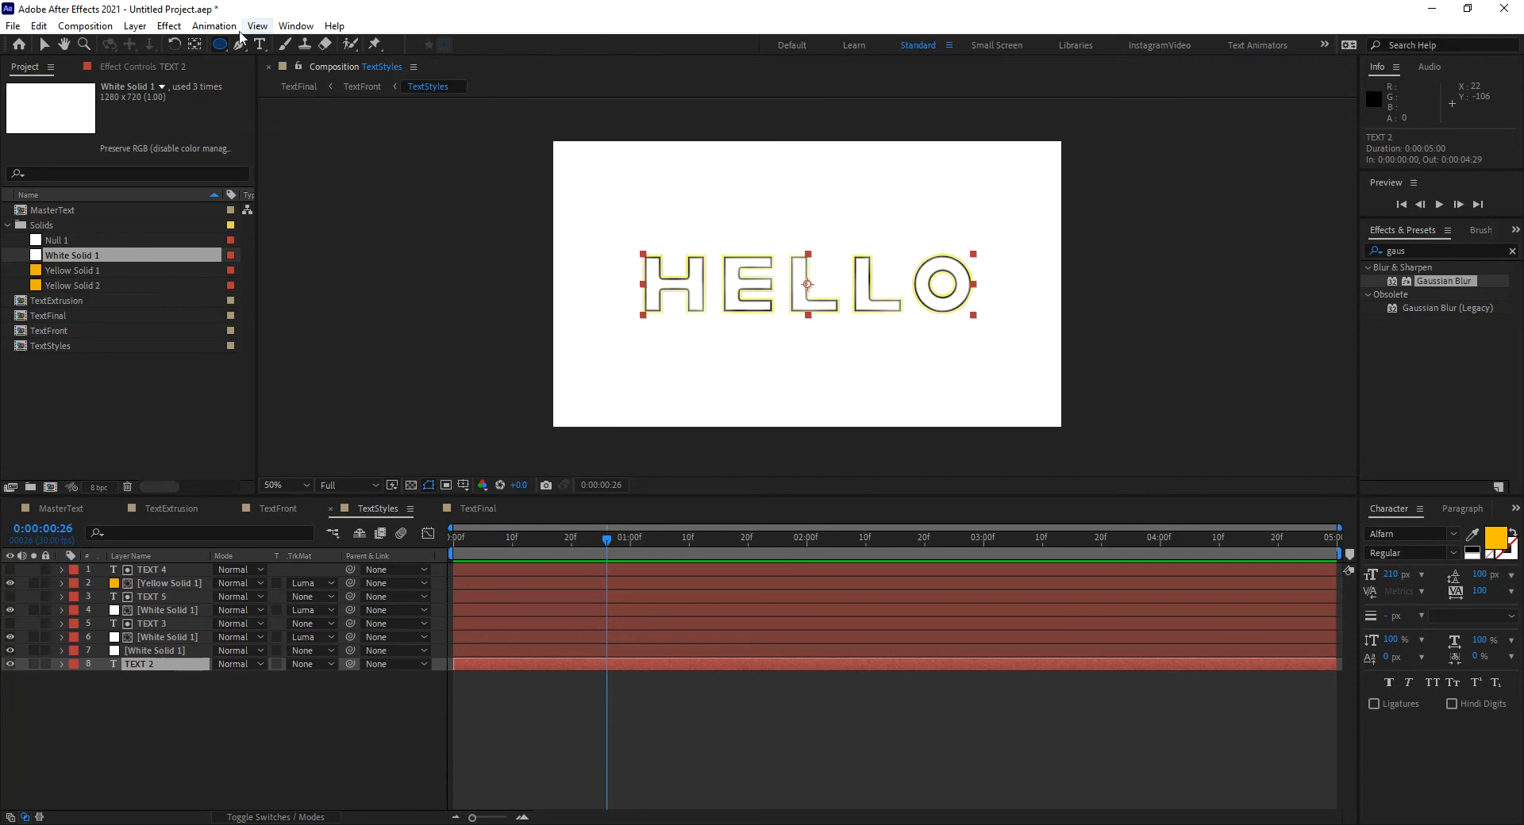
left_click(150, 650)
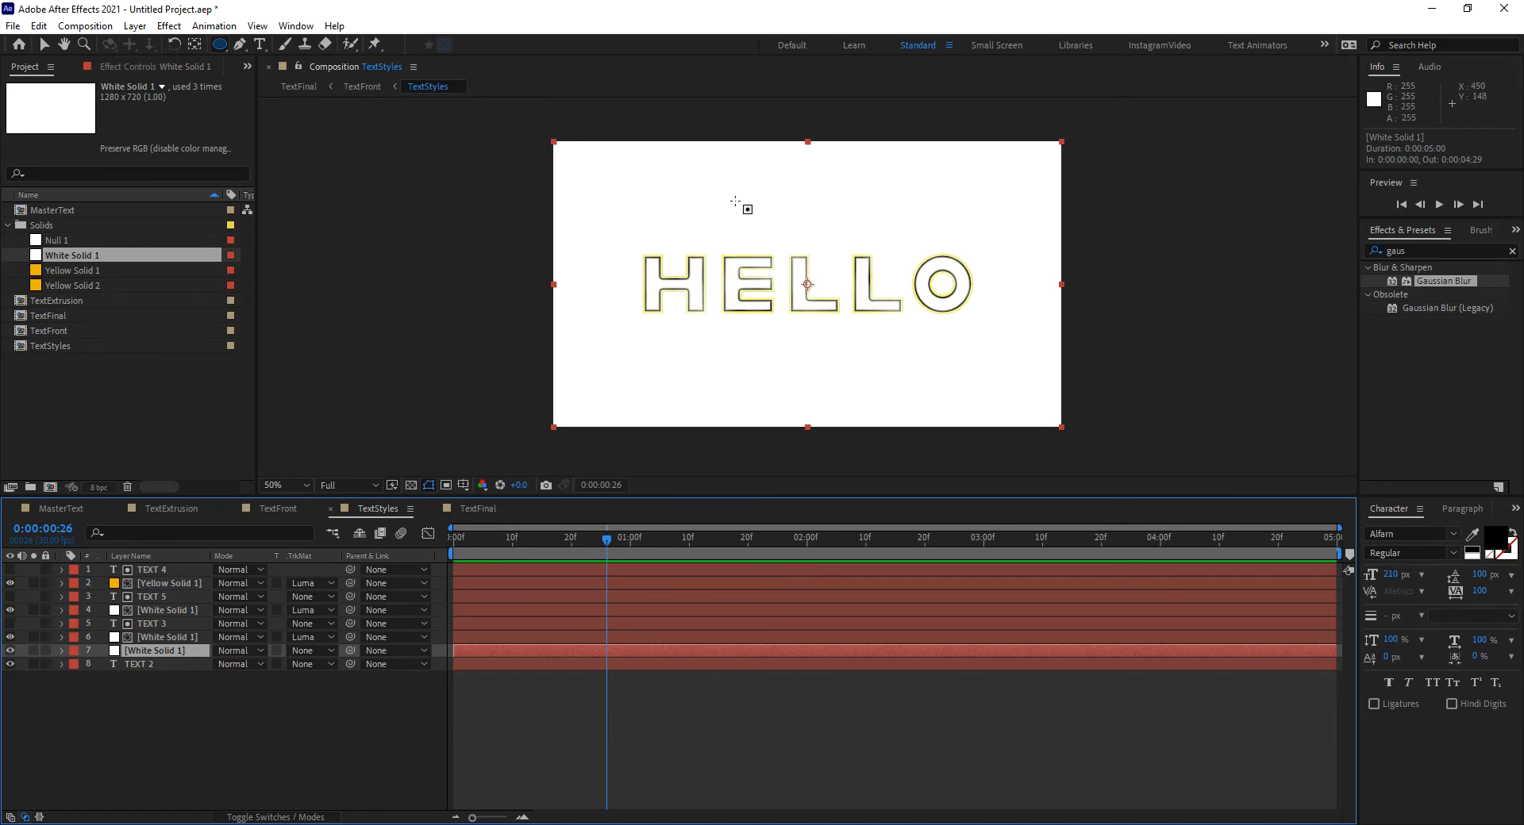
key("comma")
left_click_drag(590, 140, 1021, 293)
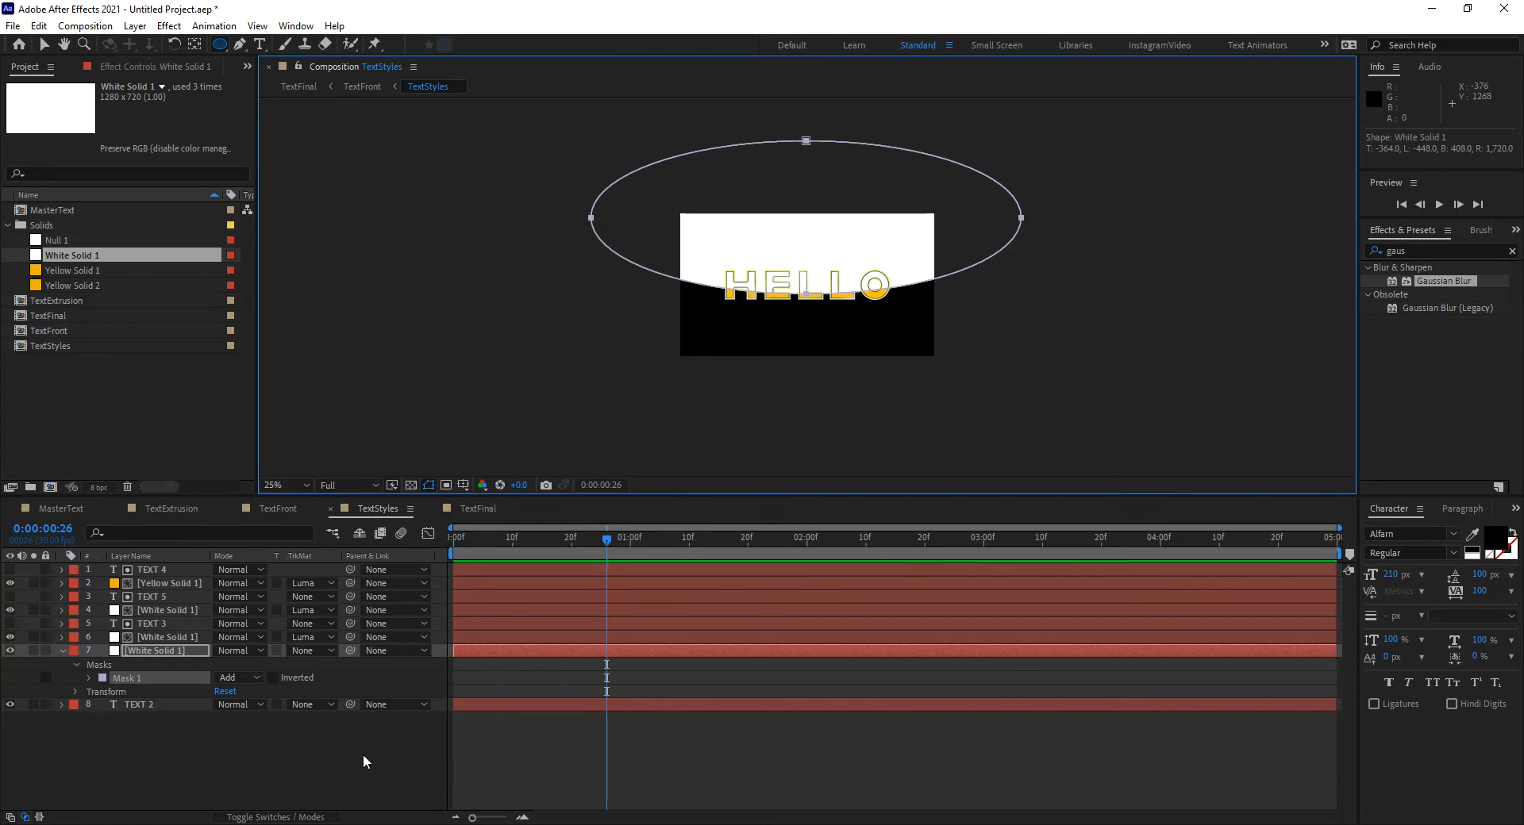
key("period")
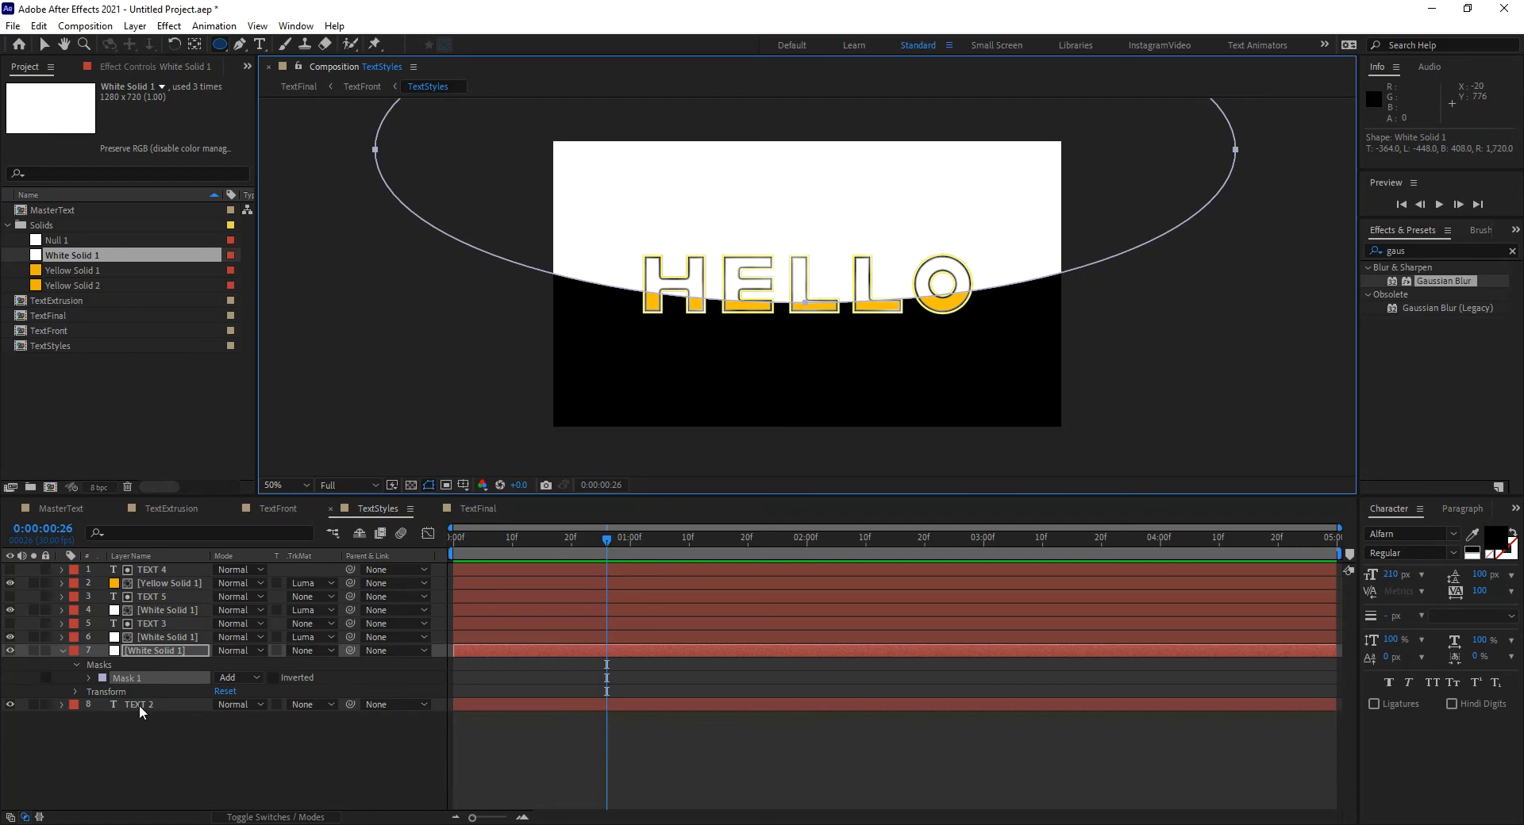
left_click(275, 650)
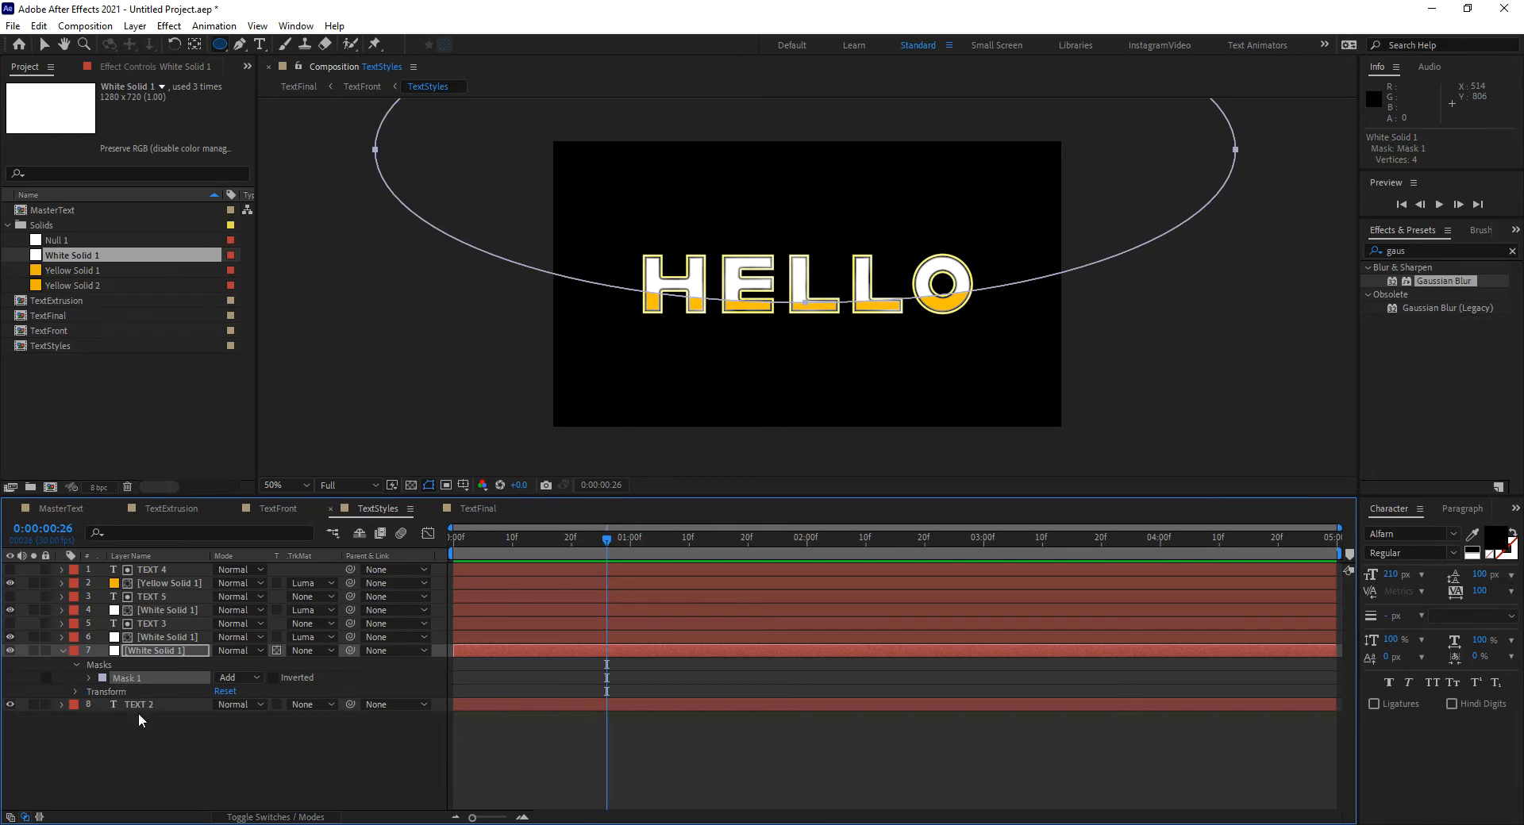
Duplicate the white solid's elliptical mask and set the copy's mode to Subtract.
key("ctrl+d")
left_click(254, 692)
left_click(253, 741)
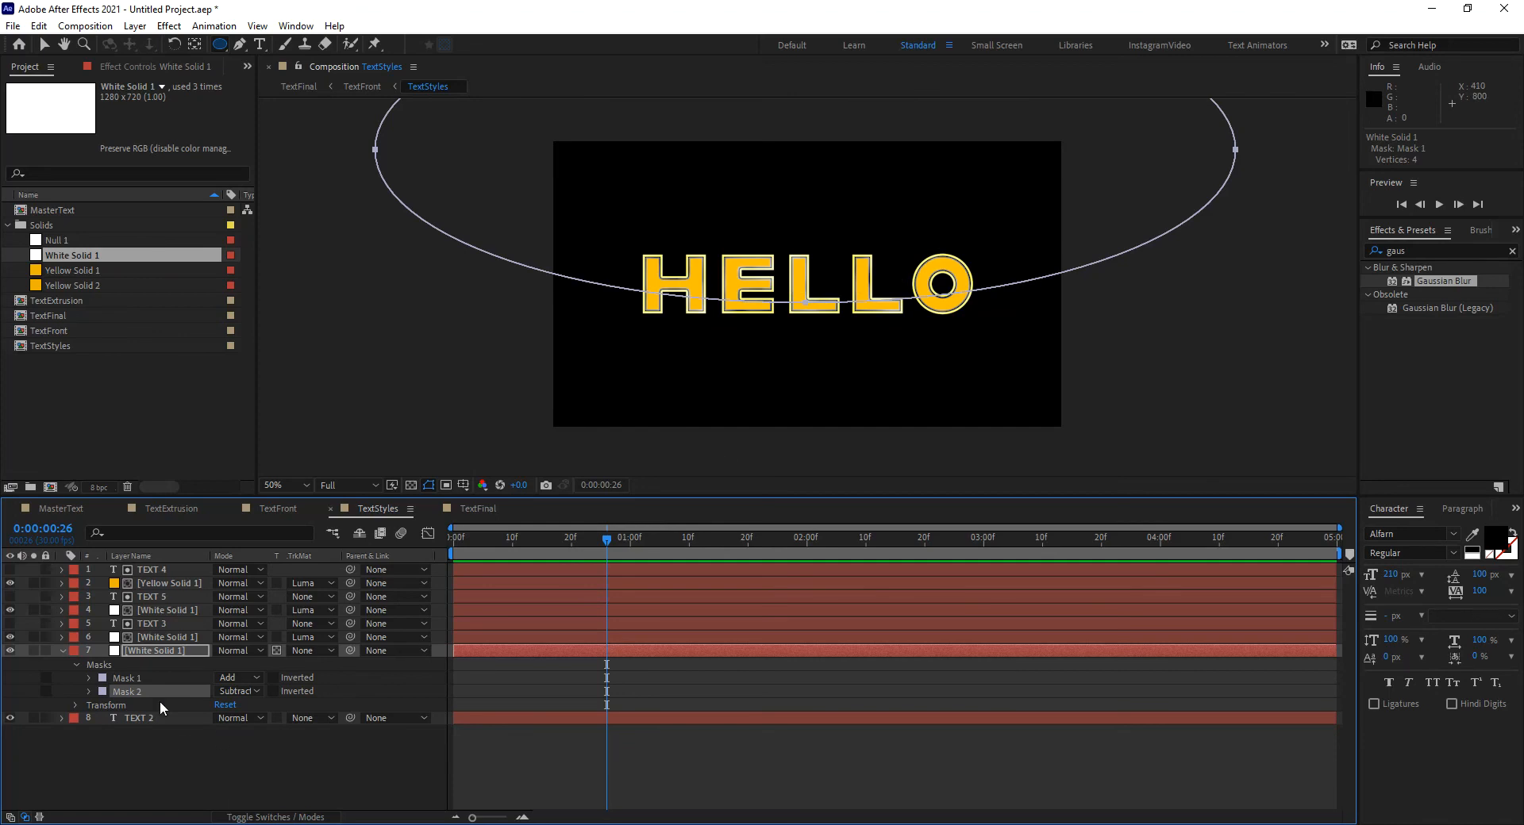
Feather the subtracting Mask 2 on the white solid by 277 pixels for a soft glossy highlight.
key("f")
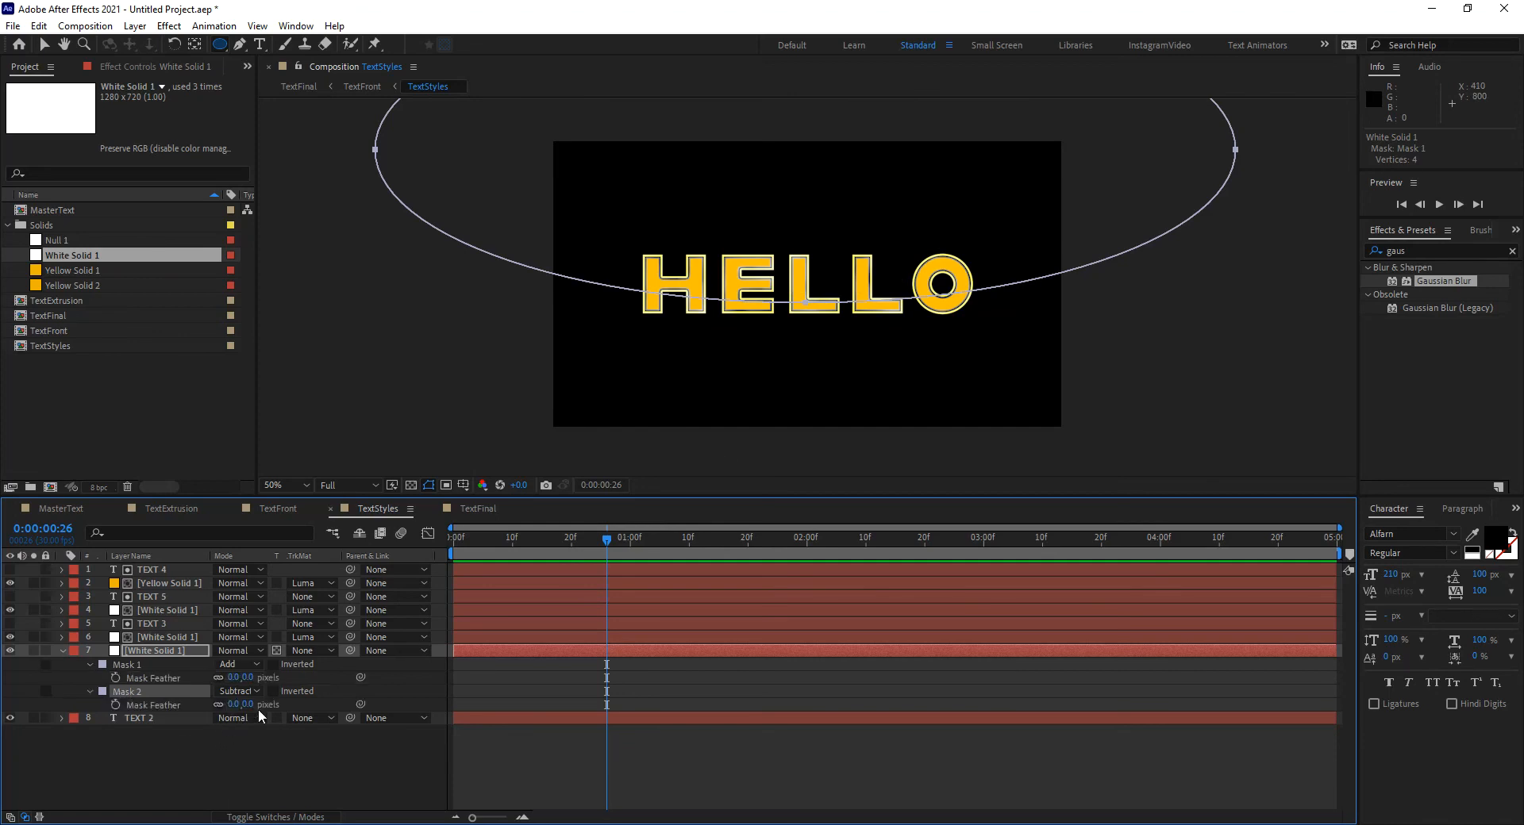
left_click_drag(248, 704, 306, 704)
left_click(292, 769)
left_click(292, 769)
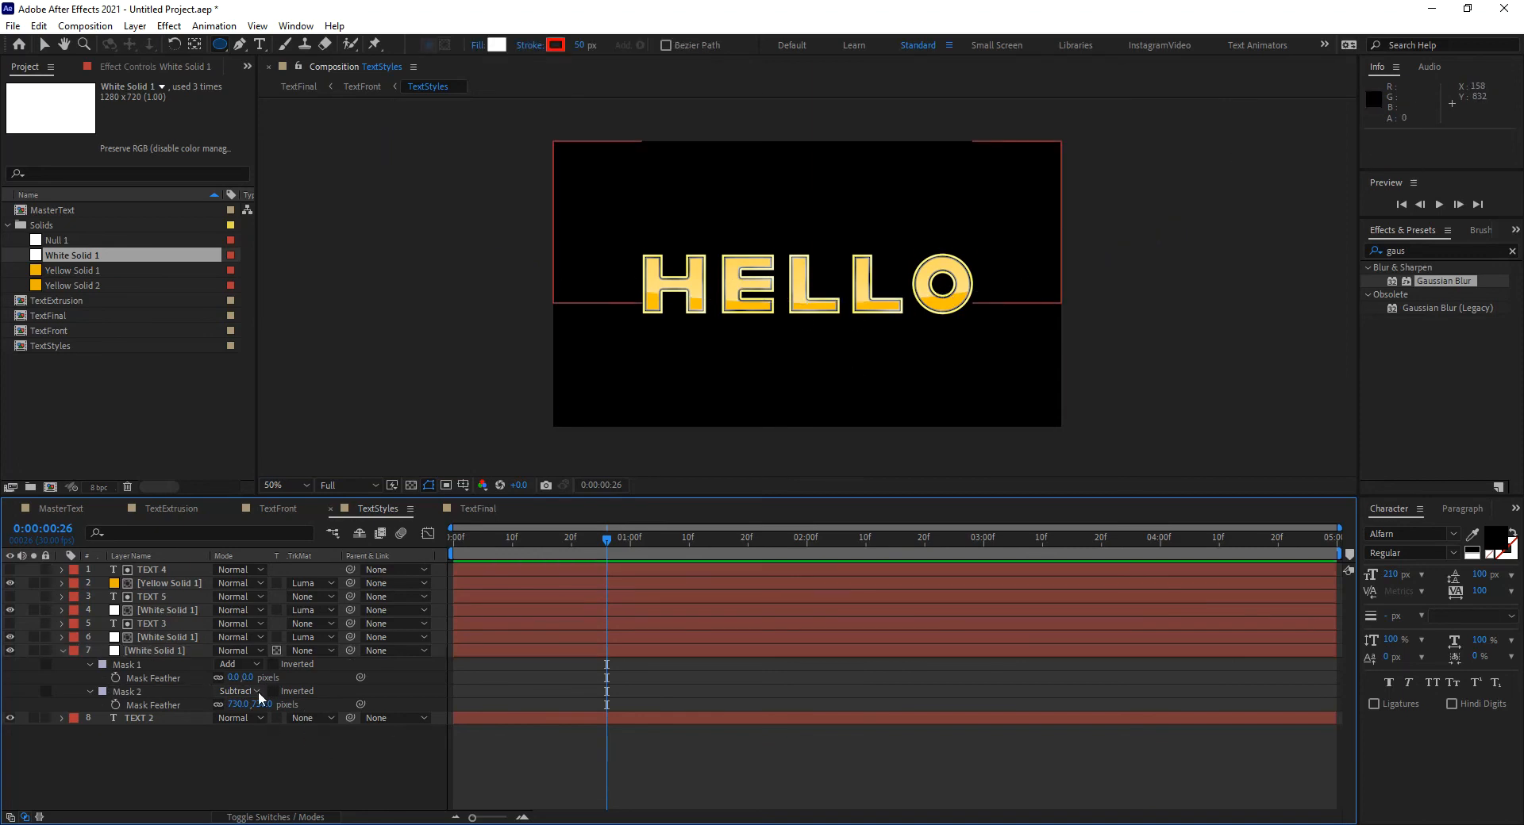
mouse_move(252, 705)
left_mouse_down()
mouse_move(212, 697)
mouse_move(230, 703)
left_mouse_up()
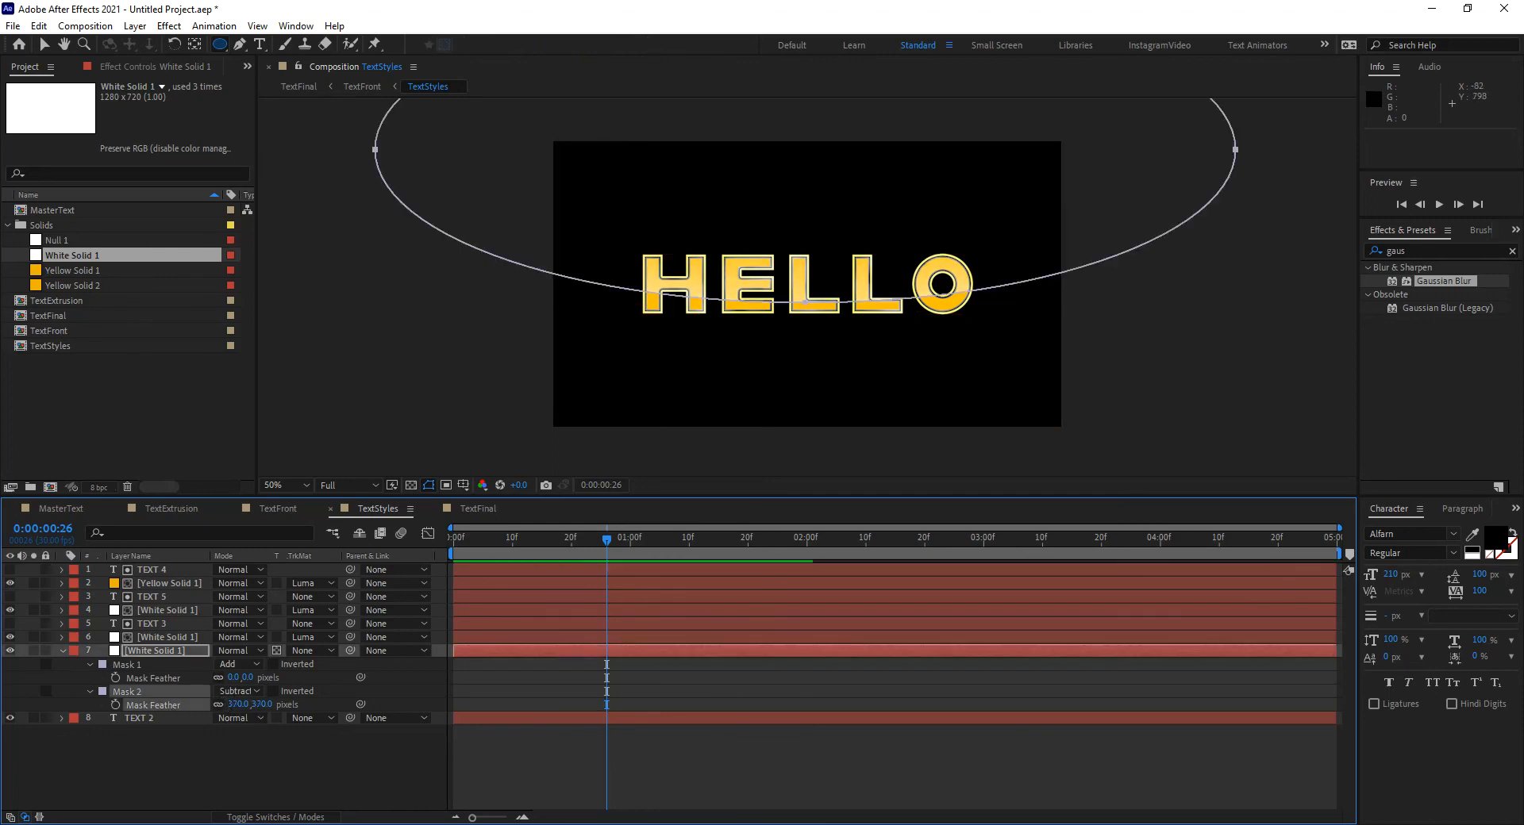
left_click(264, 782)
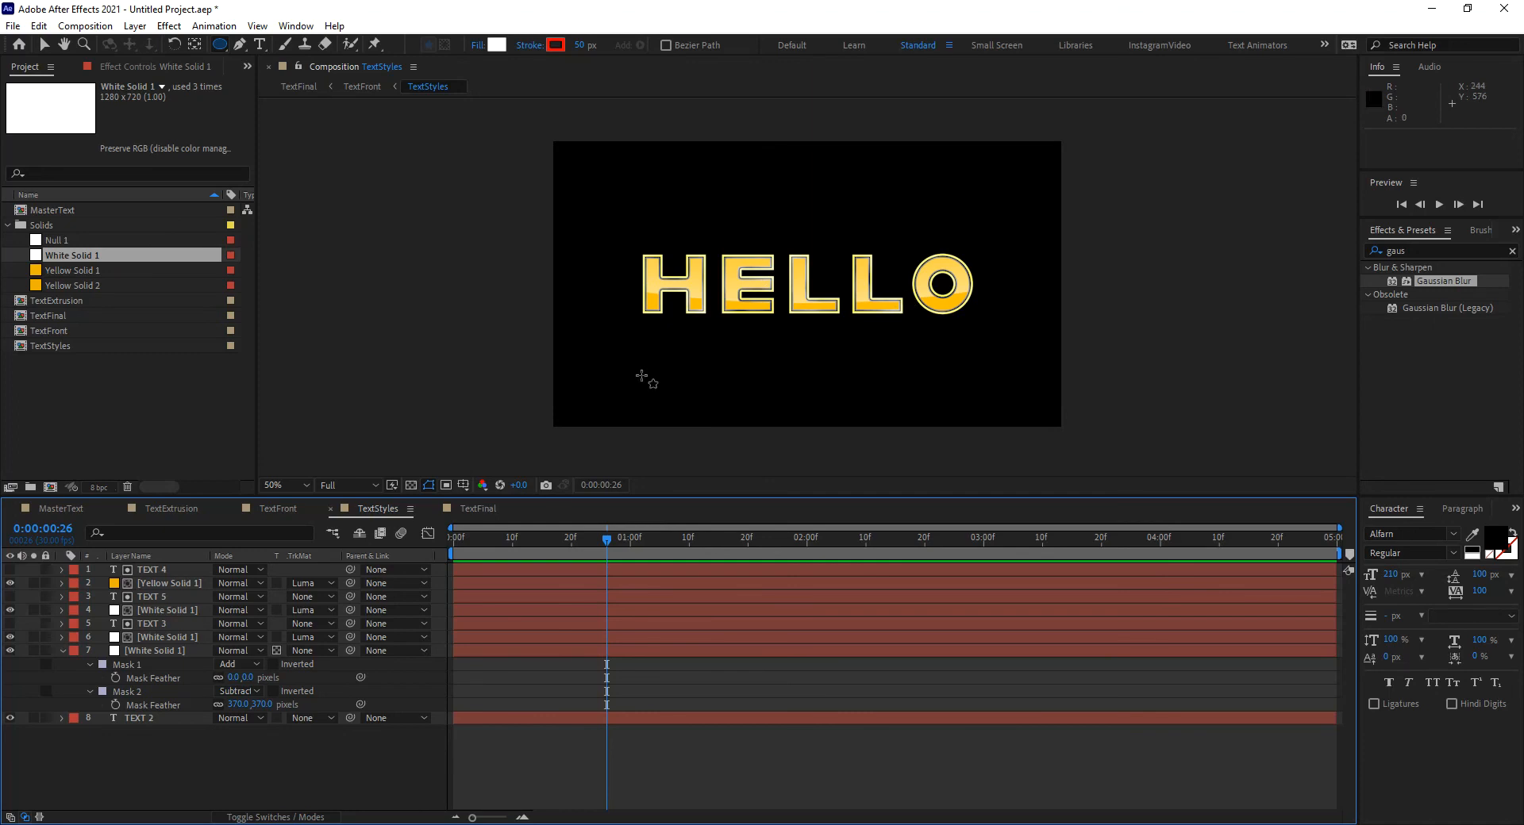
left_click_drag(272, 705, 200, 718)
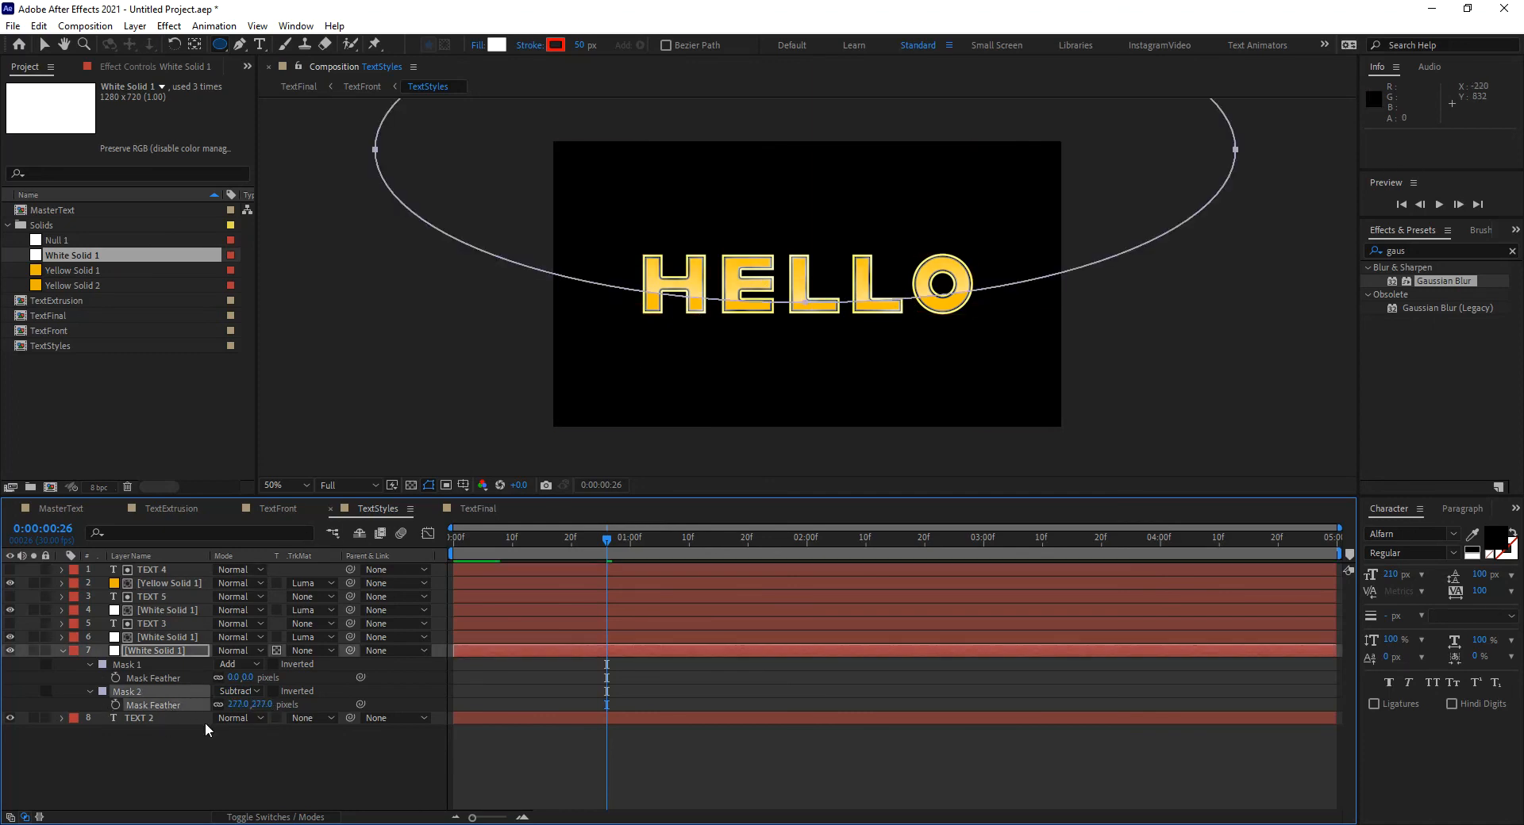
left_click(259, 779)
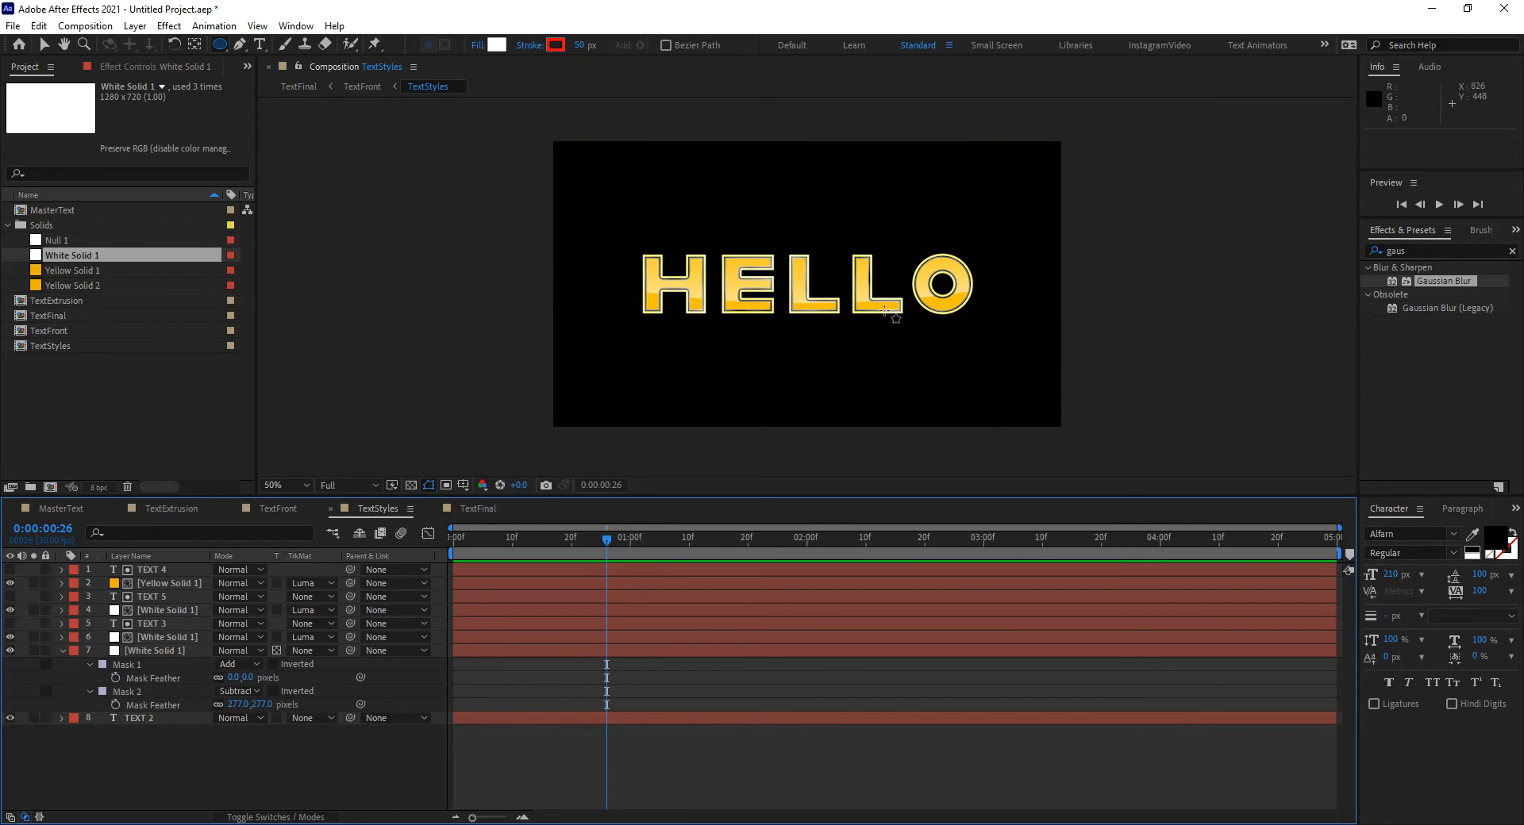
Return to the TextFinal composition and set its preview resolution to Full.
left_click(483, 508)
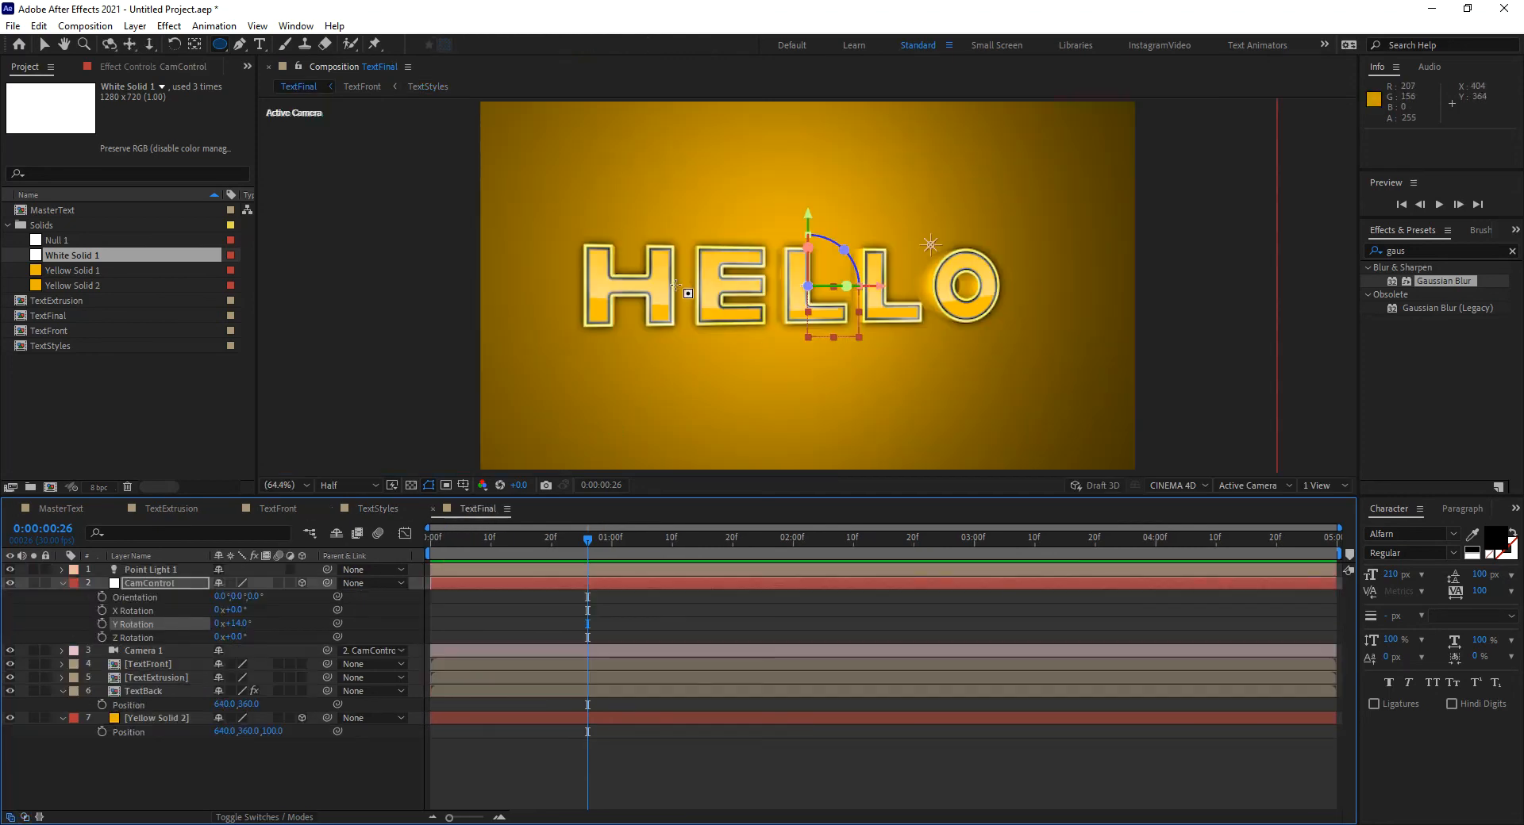
left_click(661, 763)
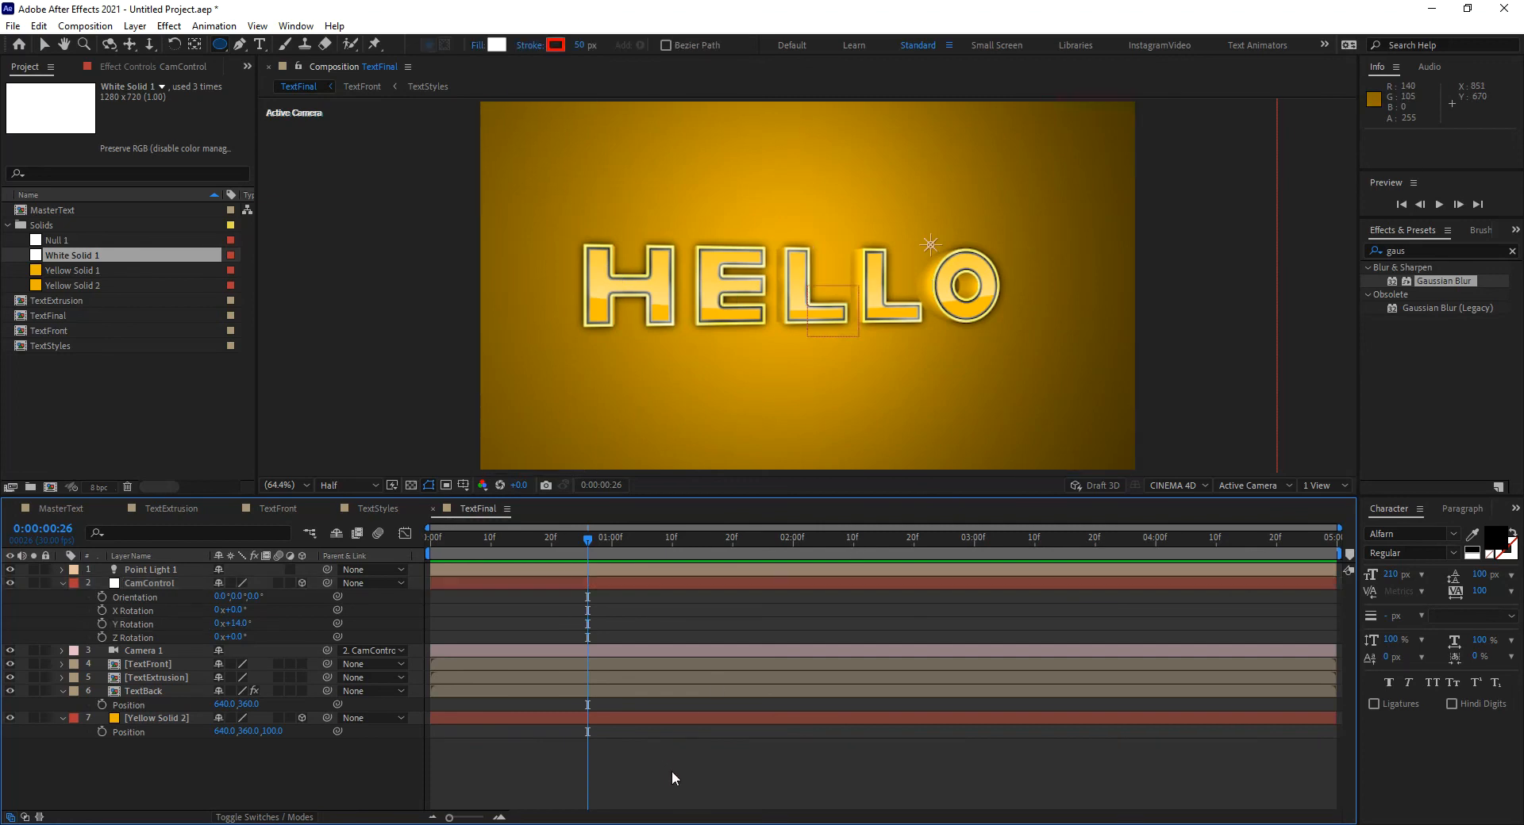
left_click(346, 486)
left_click(355, 525)
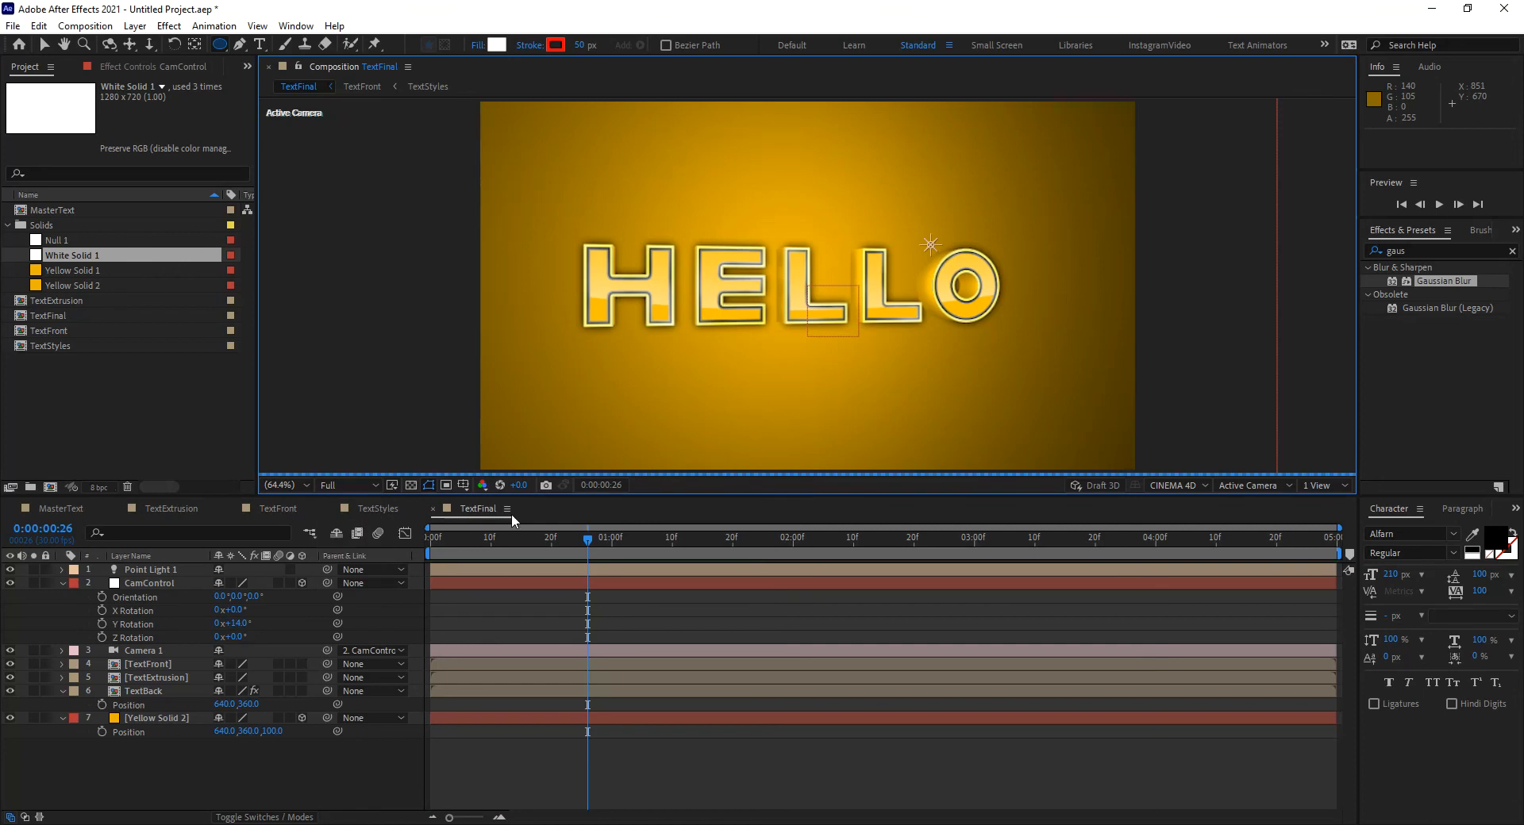